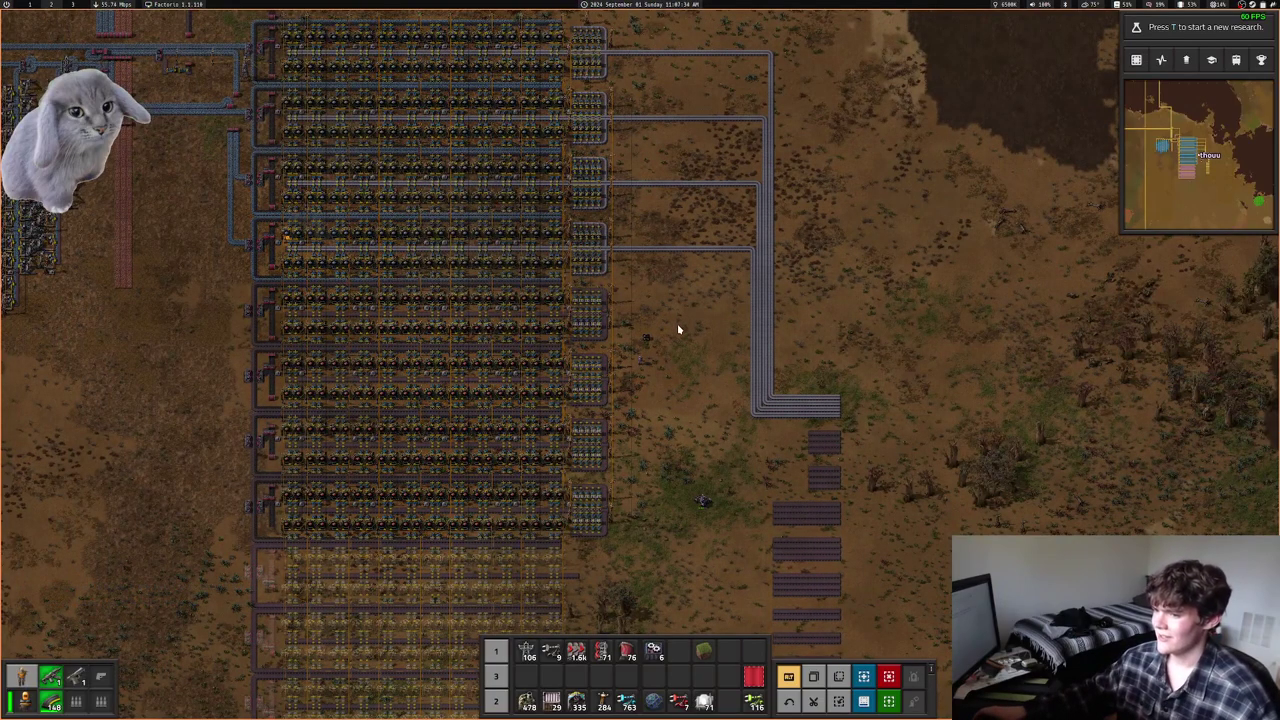
Inspect the contents of the steel chest standing in the open ground east of the smelting columns
{"action": "scroll", "coordinate": [675, 335], "scroll_direction": "up", "scroll_amount": 5}
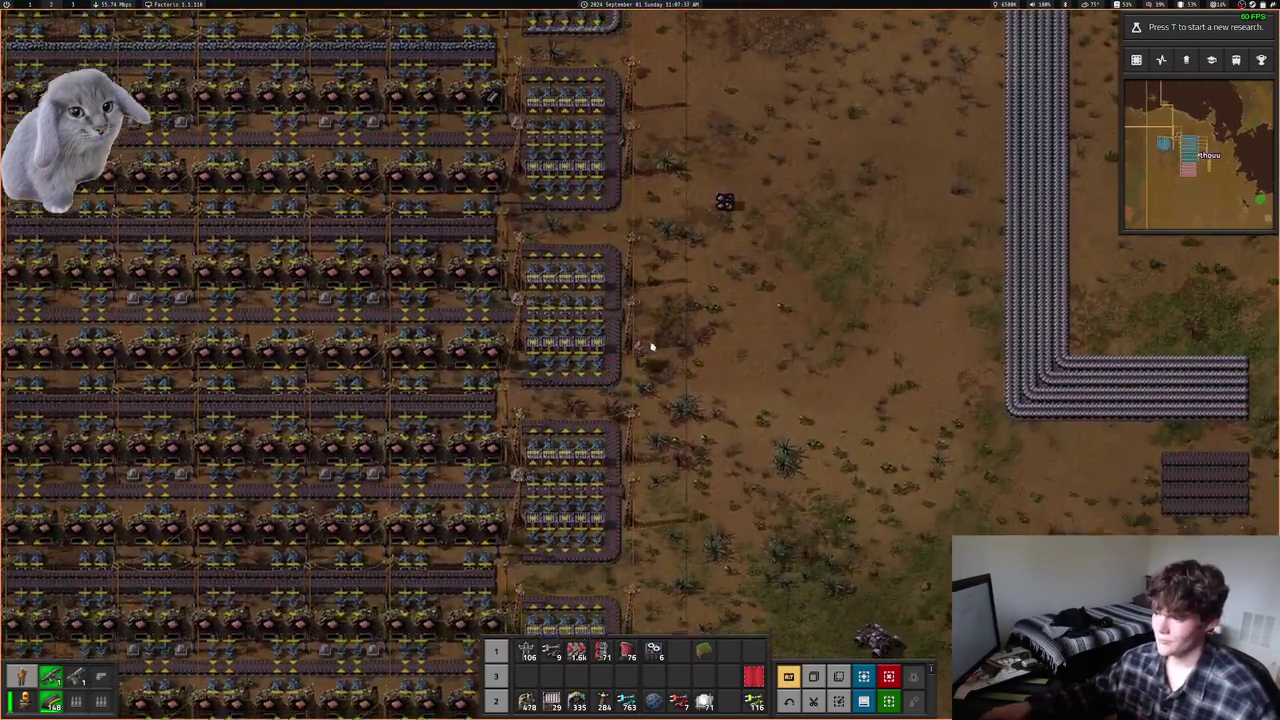
{"action": "scroll", "coordinate": [700, 300], "scroll_direction": "up", "scroll_amount": 3}
{"action": "left_click", "coordinate": [684, 287]}
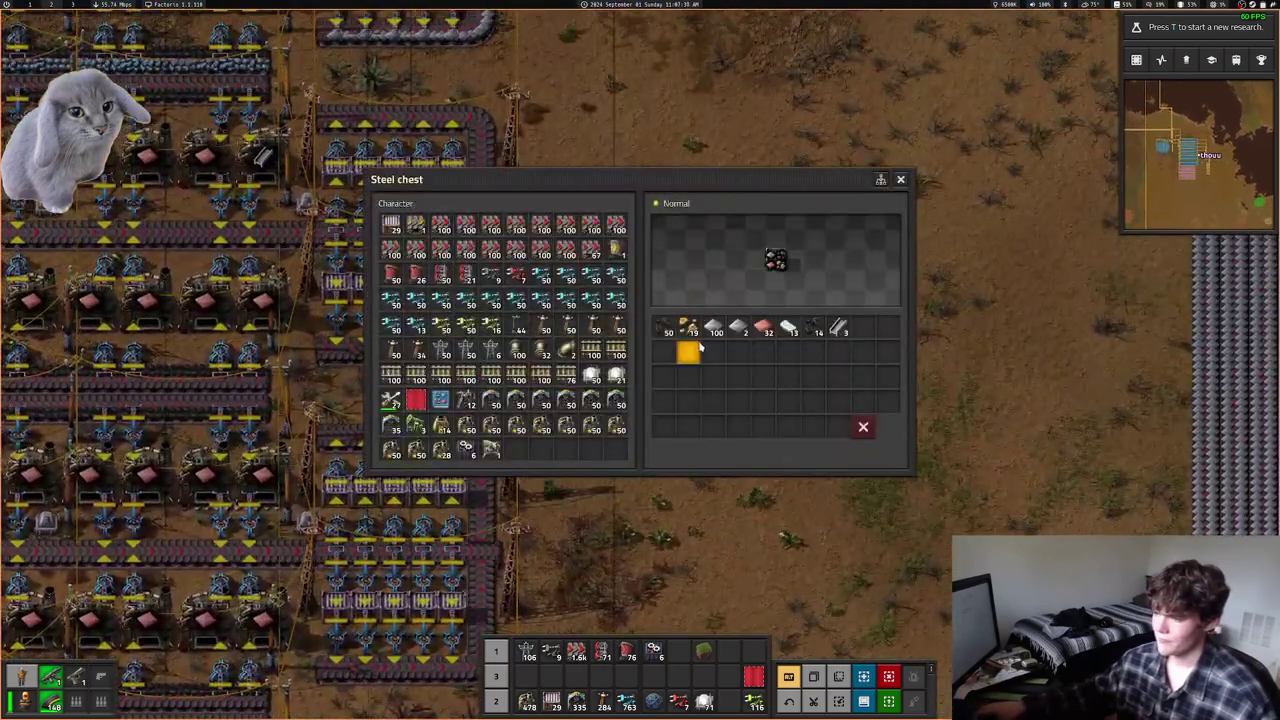
{"action": "key", "text": "e"}
{"action": "left_click", "coordinate": [686, 345]}
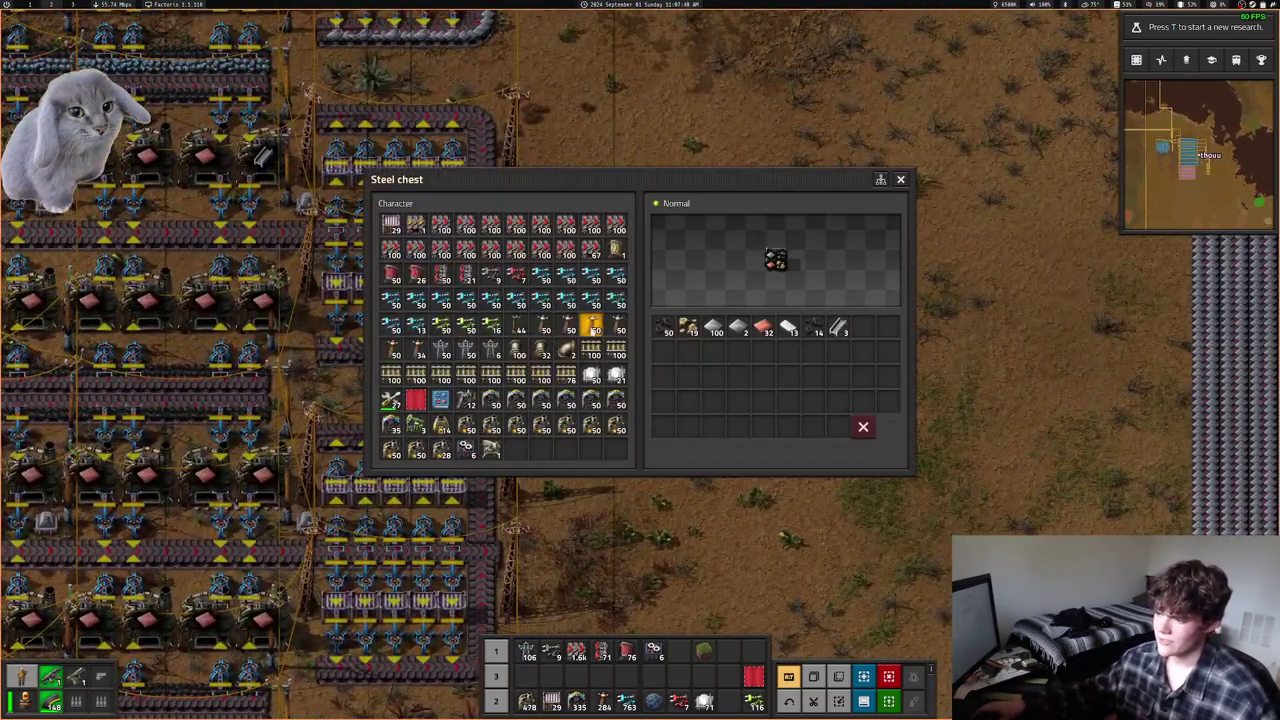
{"action": "key", "text": "e"}
Shoot the steel chest beside the smelting columns while moving around it
{"action": "key", "text": "w"}
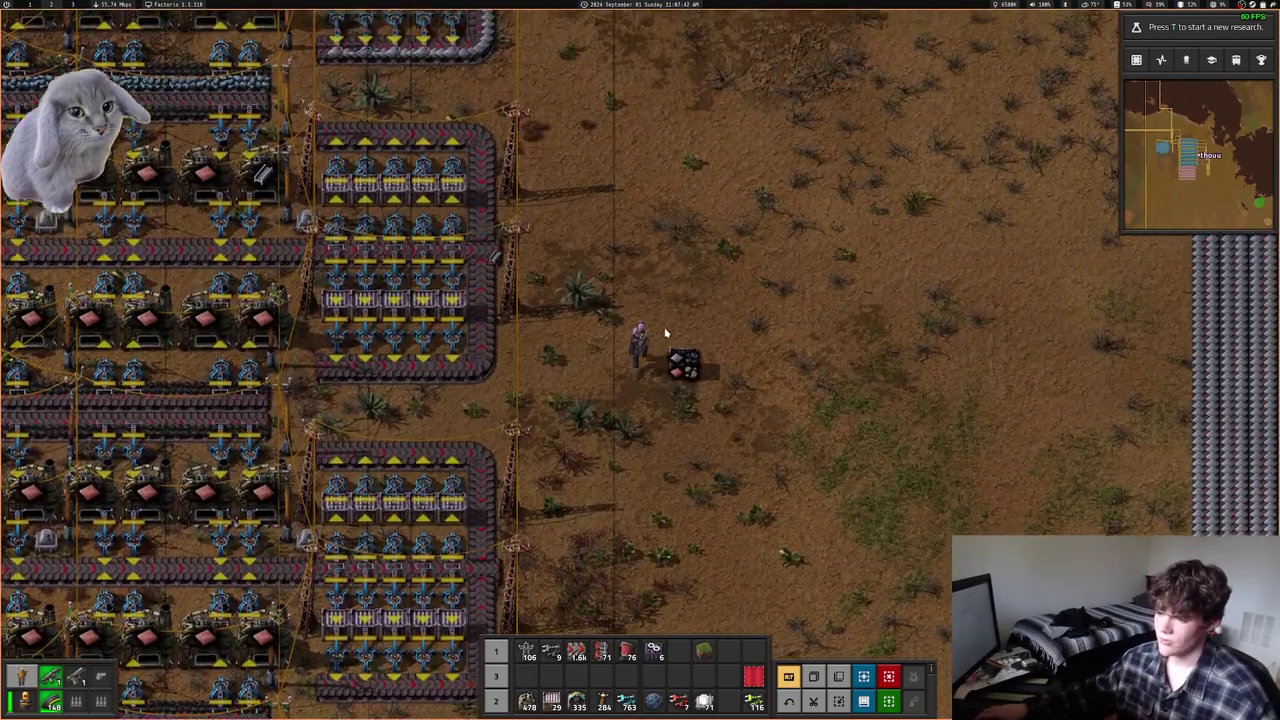
{"action": "key", "text": "c"}
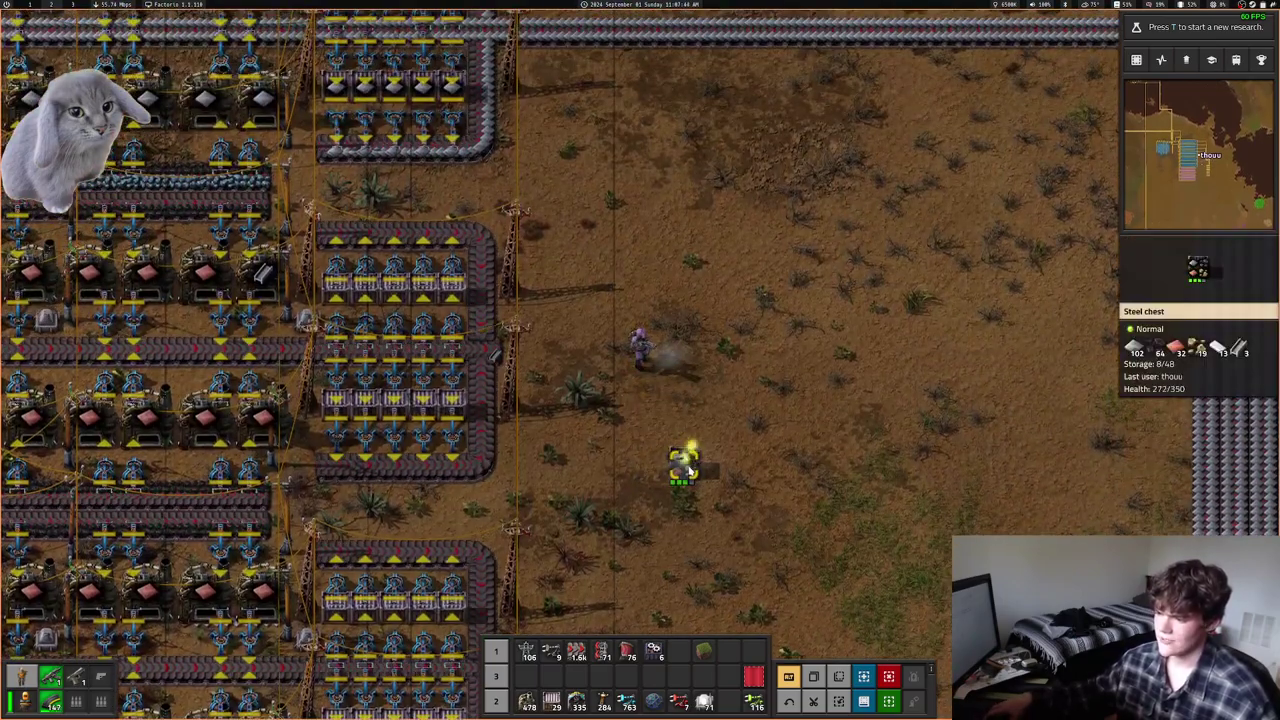
{"action": "key", "text": "s"}
Assign the repair packs from the character inventory to an empty quickbar slot
{"action": "key", "text": "e"}
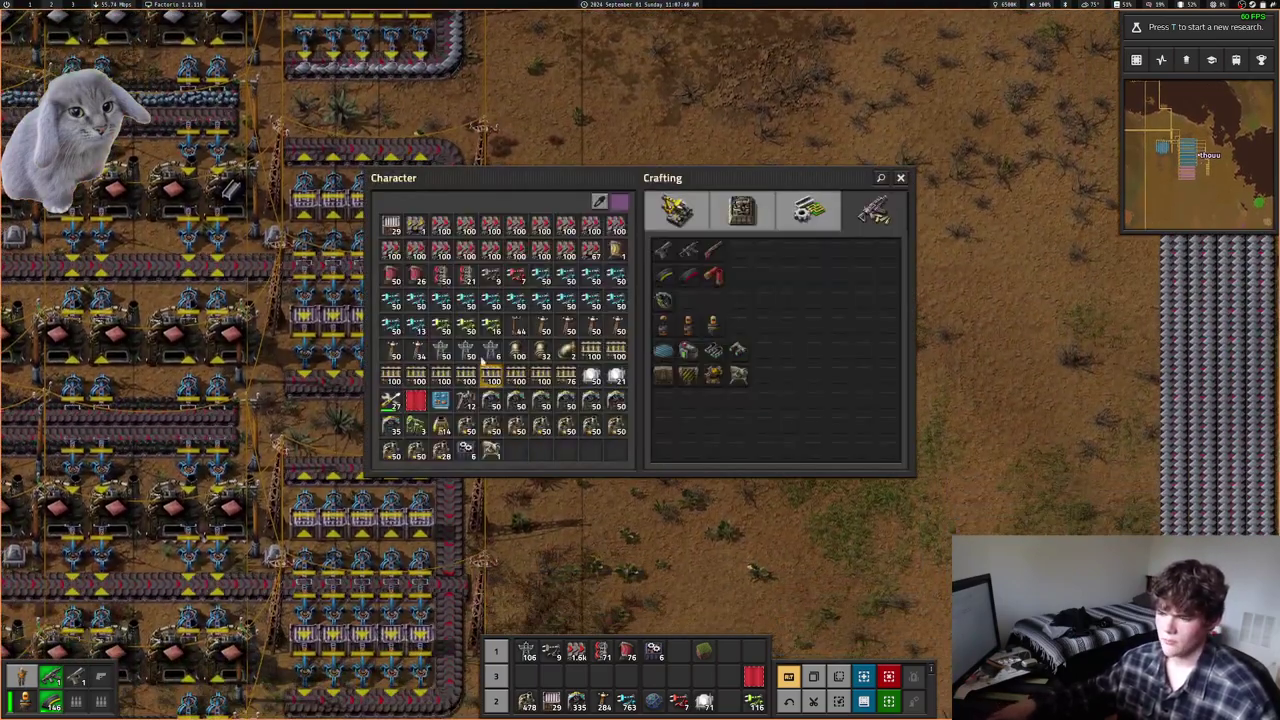
{"action": "key", "text": "e"}
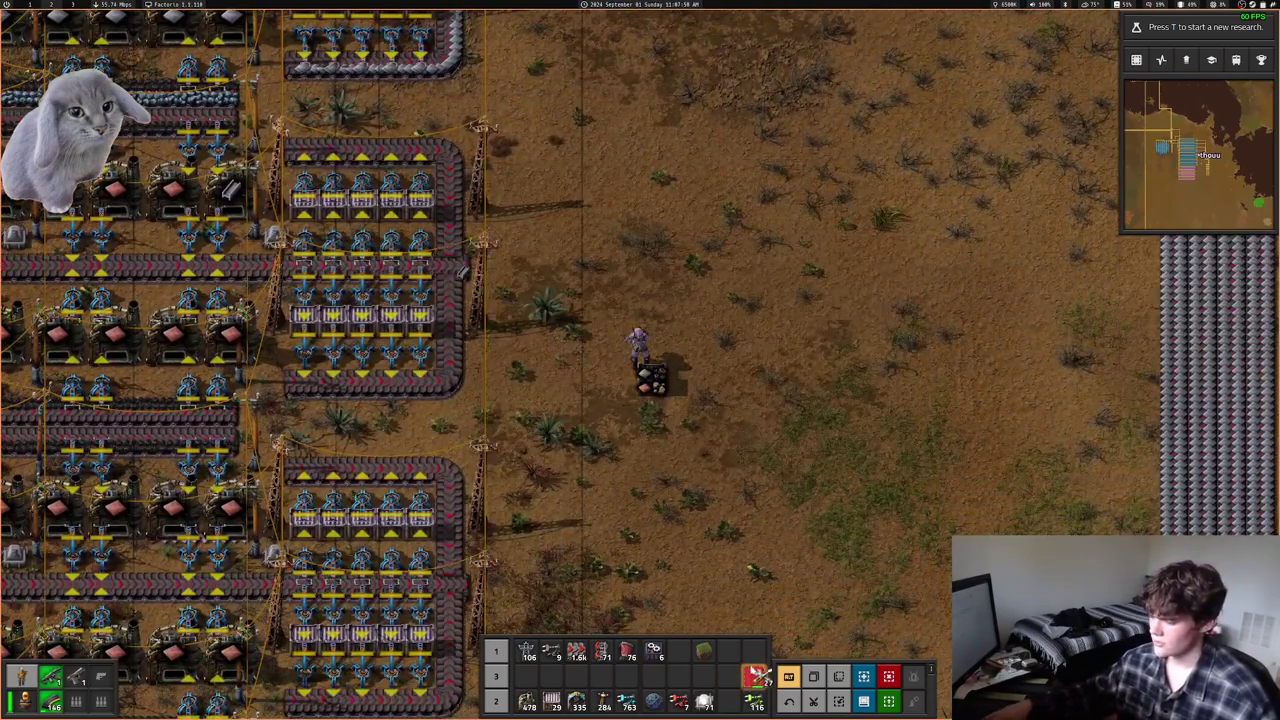
{"action": "key", "text": "e"}
{"action": "key", "text": "e"}
Examine the world map around the smelting array, its outposts and the connecting power lines
{"action": "scroll", "coordinate": [704, 572], "scroll_direction": "down", "scroll_amount": 10}
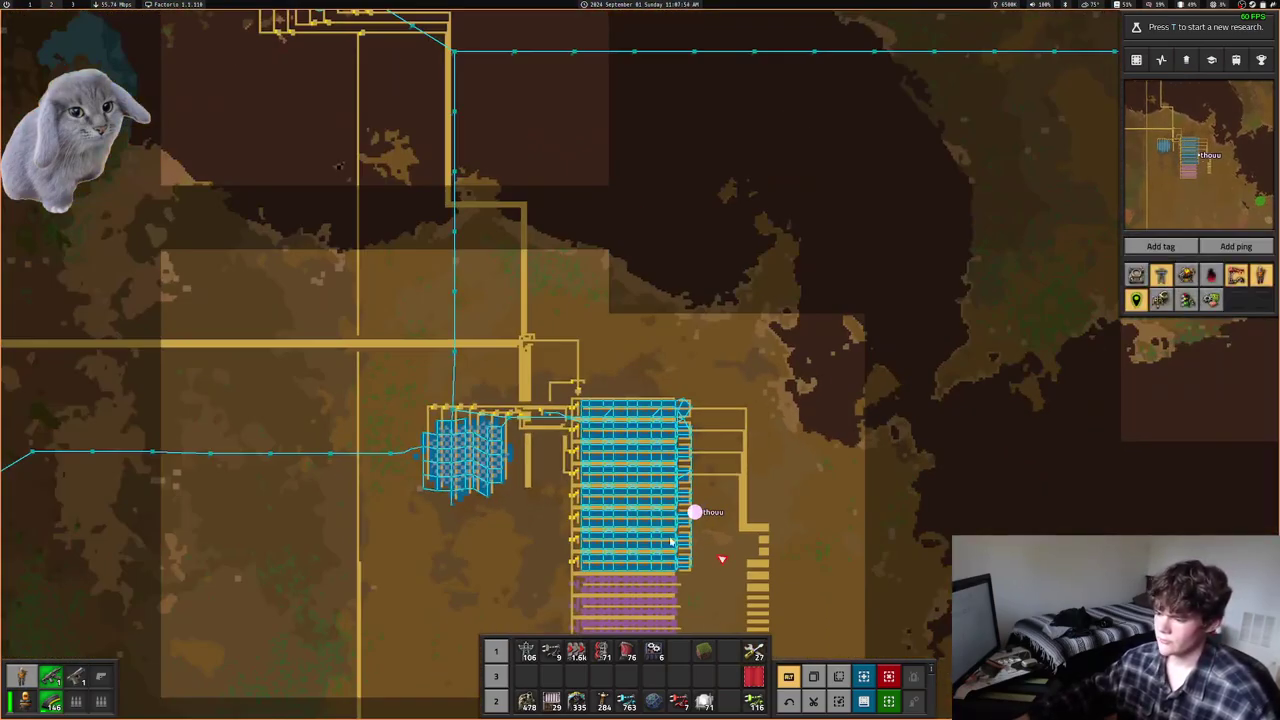
{"action": "scroll", "coordinate": [607, 530], "scroll_direction": "down", "scroll_amount": 5}
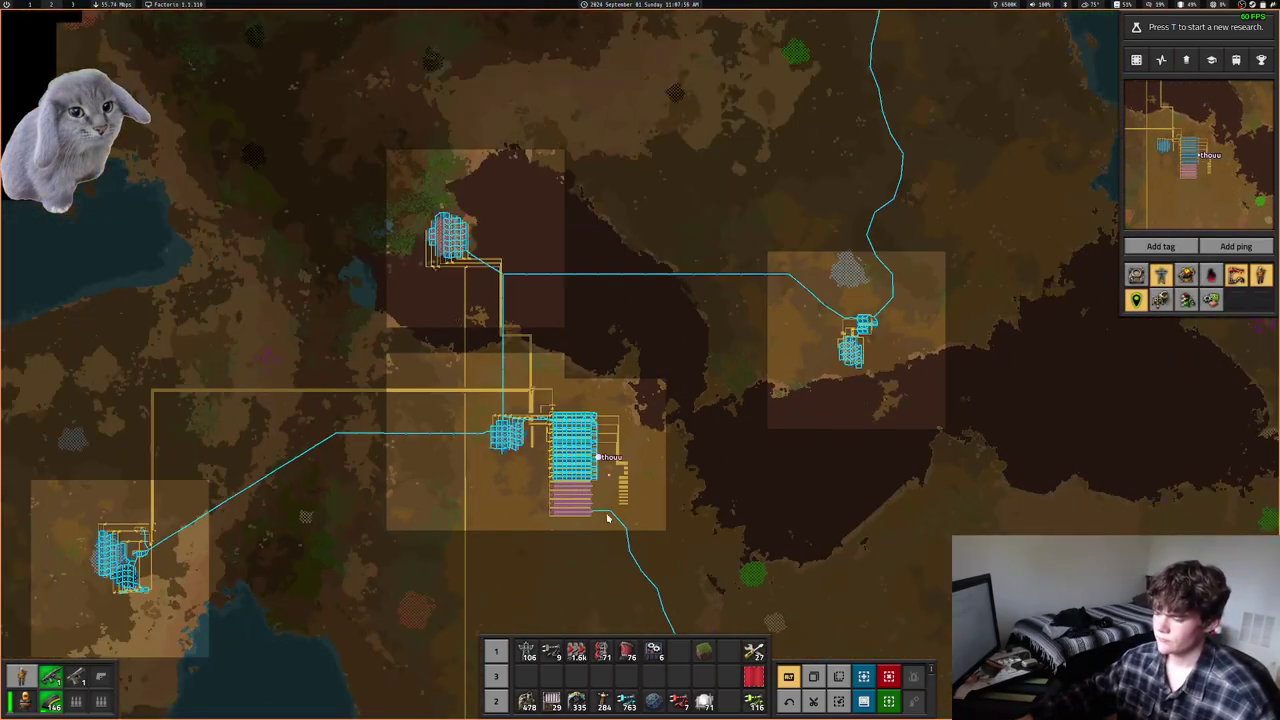
{"action": "mouse_move", "coordinate": [607, 518]}
{"action": "left_mouse_down"}
{"action": "mouse_move", "coordinate": [479, 434]}
{"action": "mouse_move", "coordinate": [602, 494]}
{"action": "left_mouse_up"}
{"action": "key", "text": "Escape"}
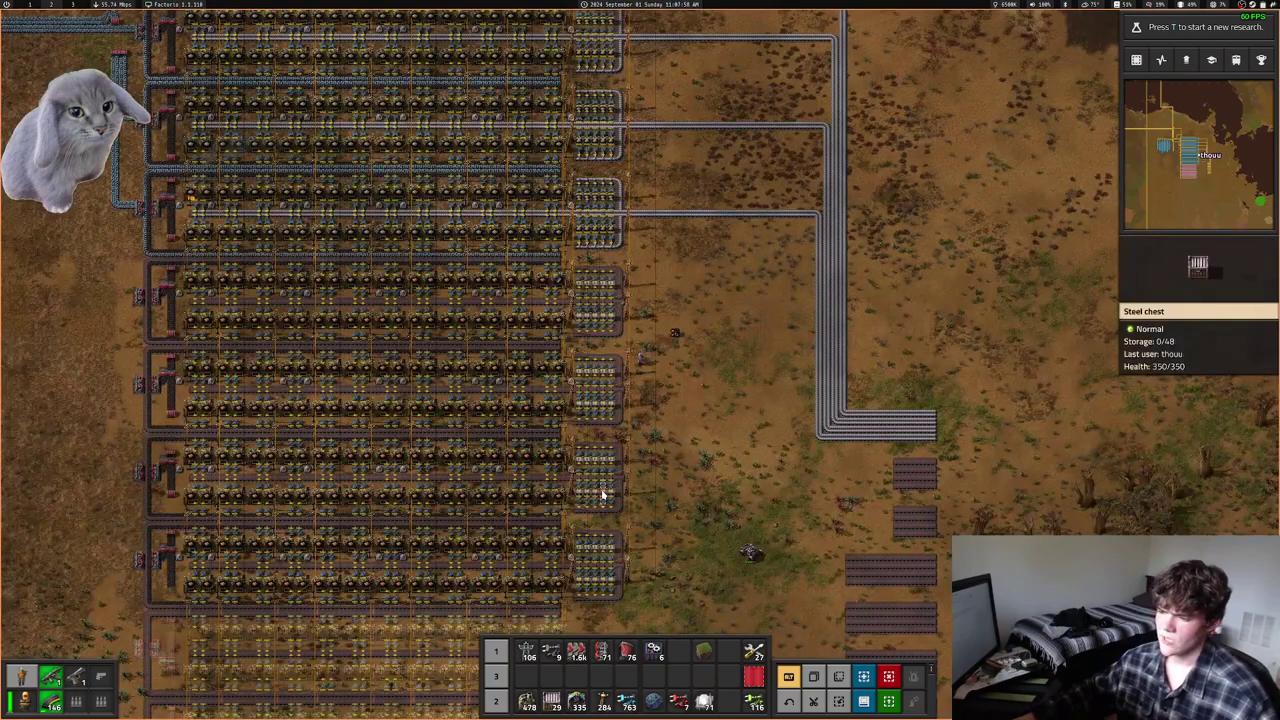
Save the game under the new name wool37
{"action": "key", "text": "Escape"}
{"action": "left_click", "coordinate": [666, 350]}
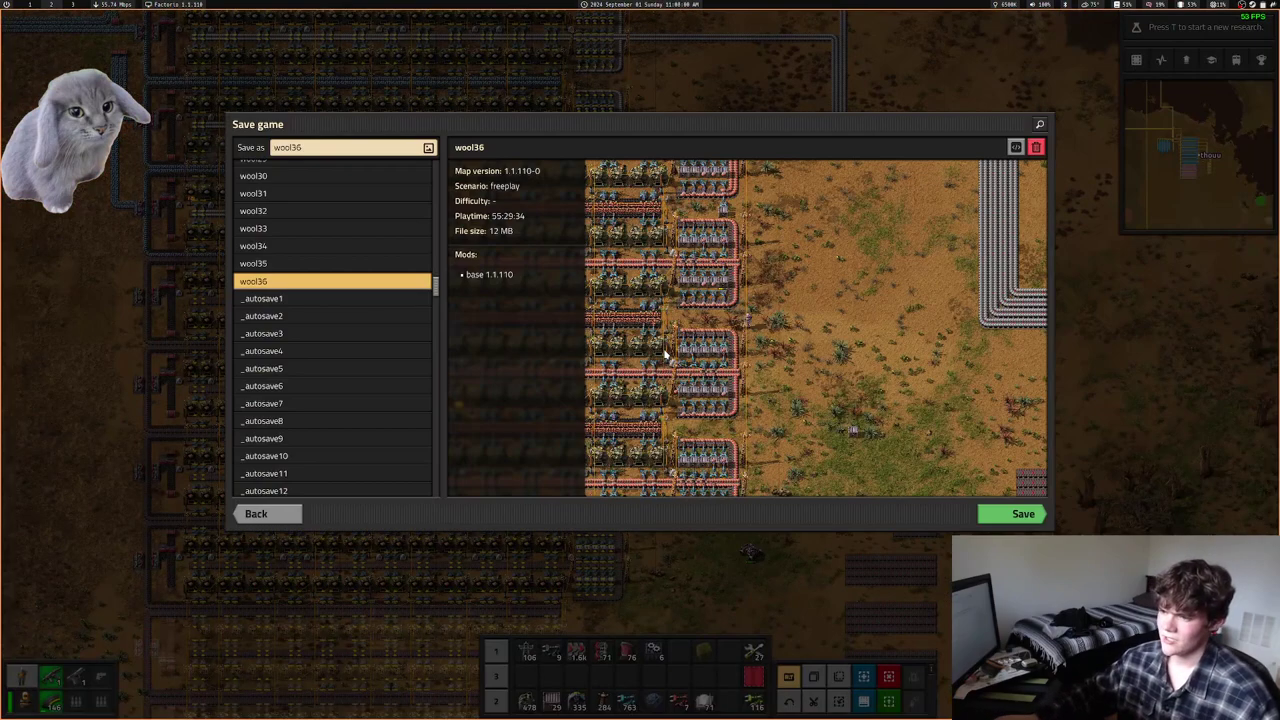
{"action": "key", "text": "BackSpace"}
{"action": "type", "text": "7"}
{"action": "key", "text": "Return"}
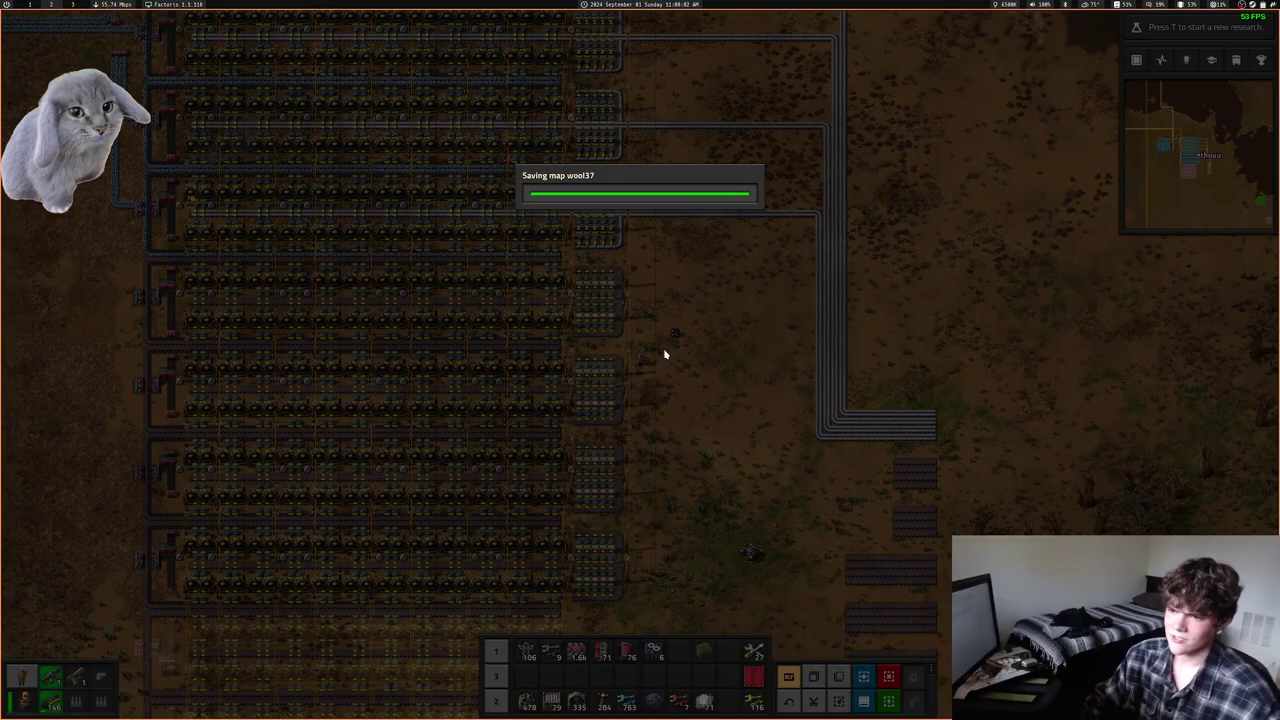
Quit the running map to the main menu and exit Factorio
{"action": "key", "text": "Escape"}
{"action": "left_click", "coordinate": [672, 424]}
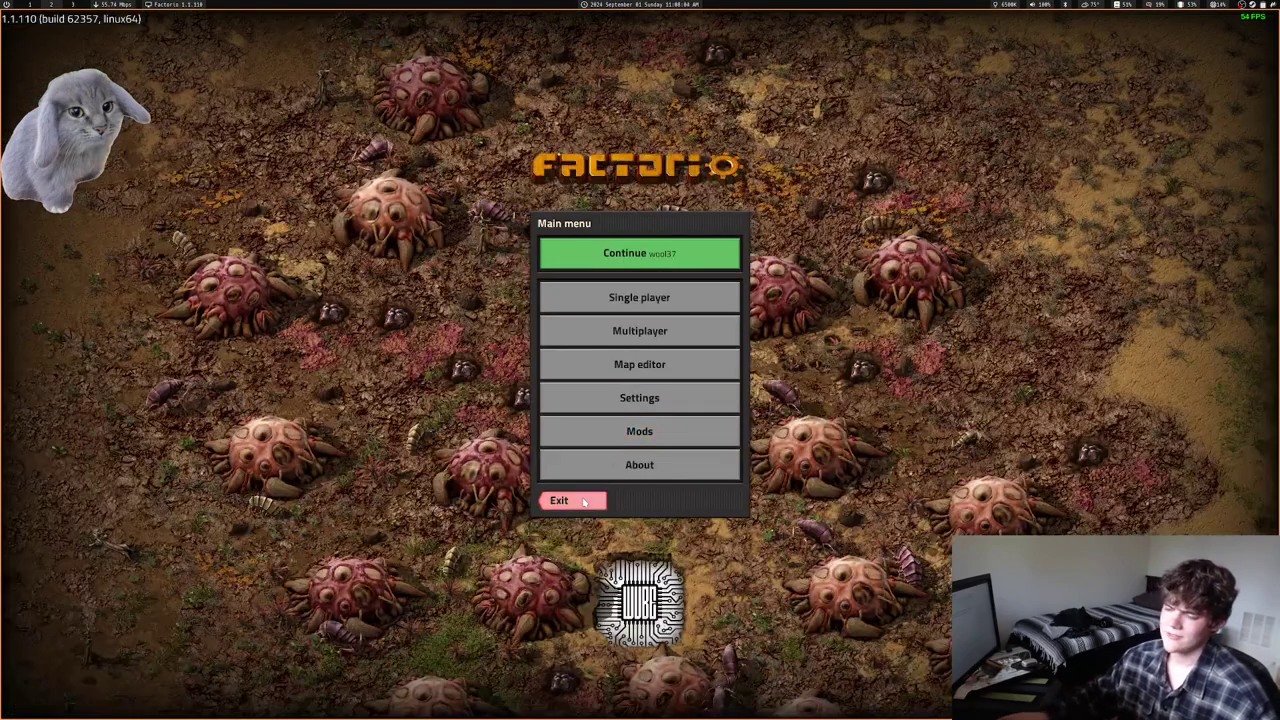
{"action": "left_click", "coordinate": [585, 497]}
Switch to the Quizlet Learn session and answer Screen Sharing for remote Mac access, Bluetooth for 100-meter wireless, and the lockout-policy question
{"action": "key", "text": "super+1"}
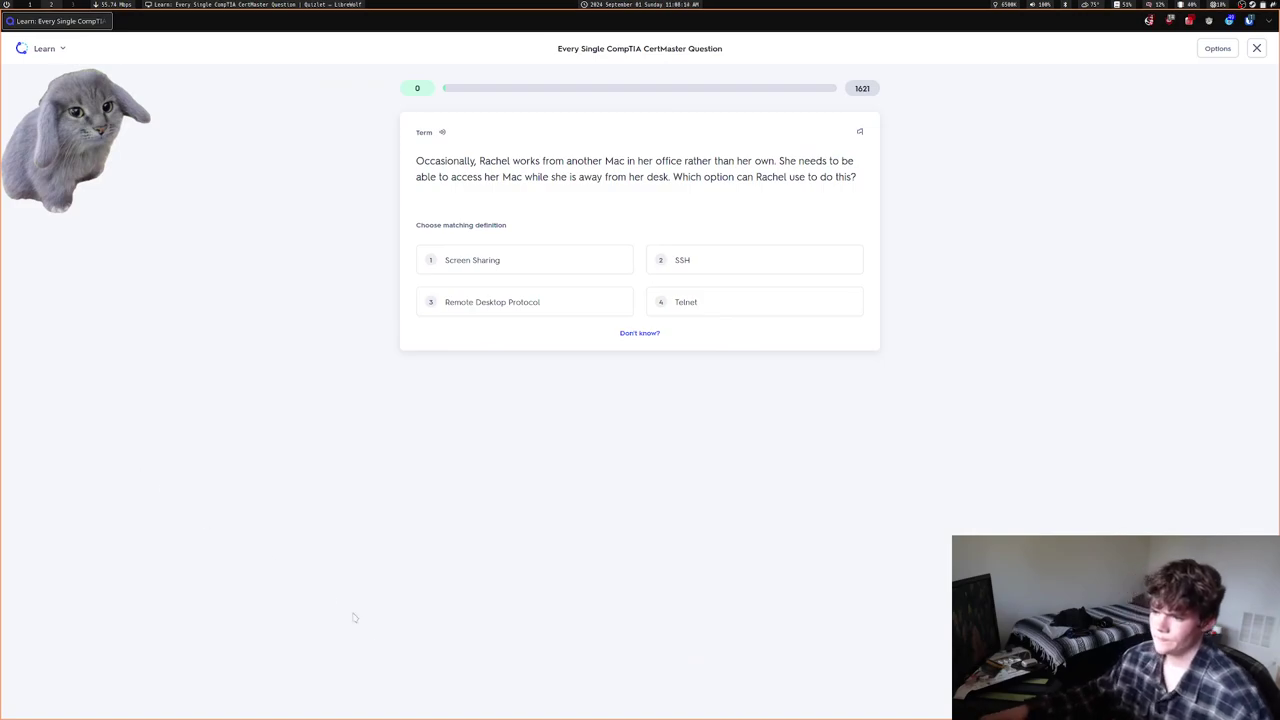
{"action": "key", "text": "1"}
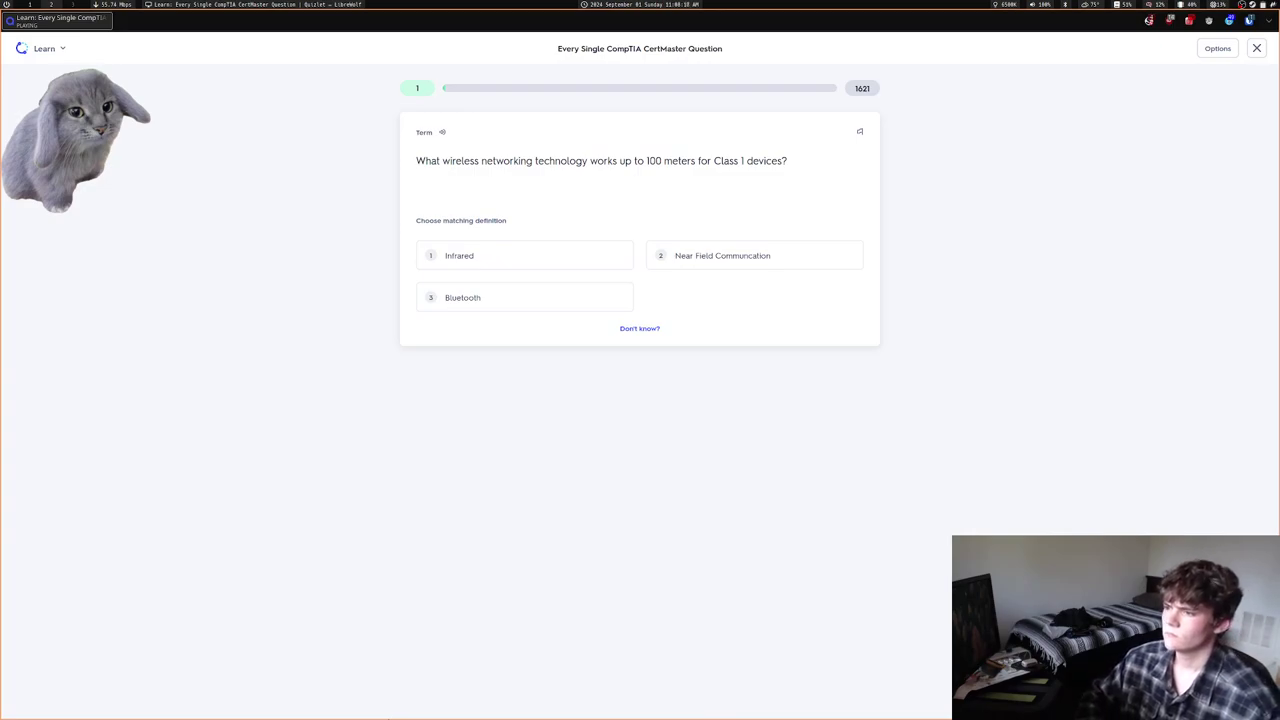
{"action": "key", "text": "3"}
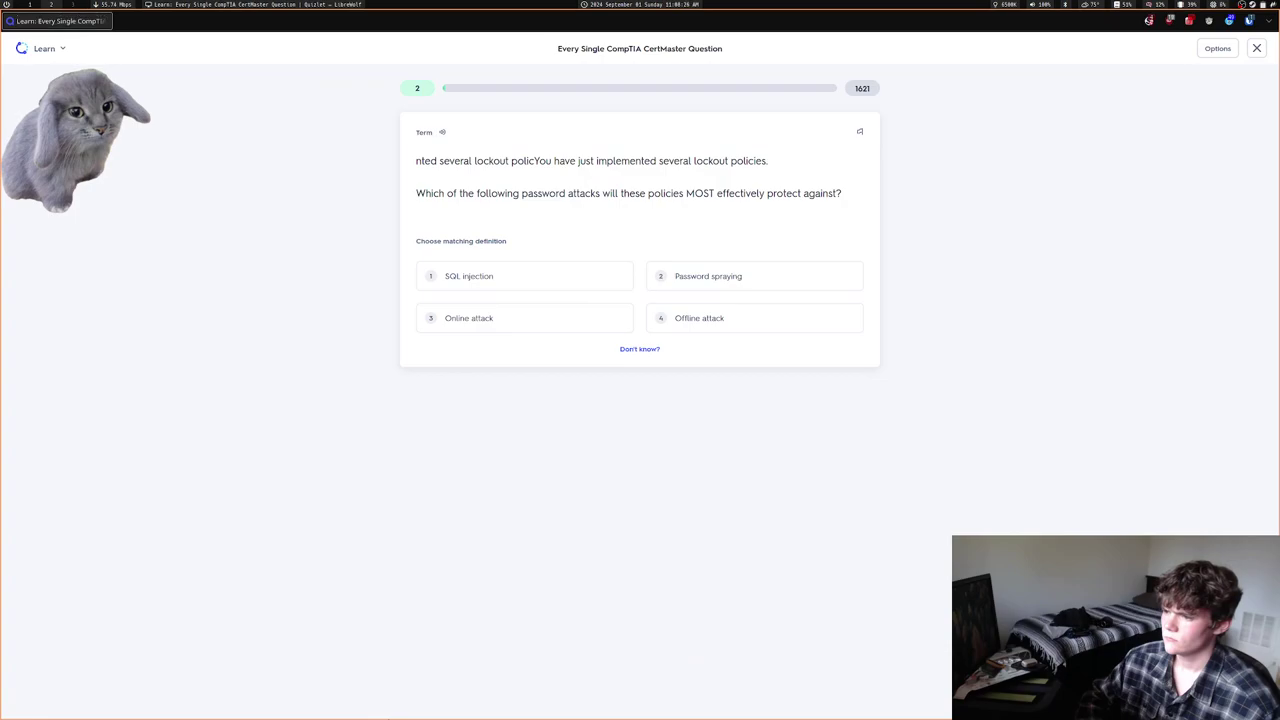
{"action": "key", "text": "3"}
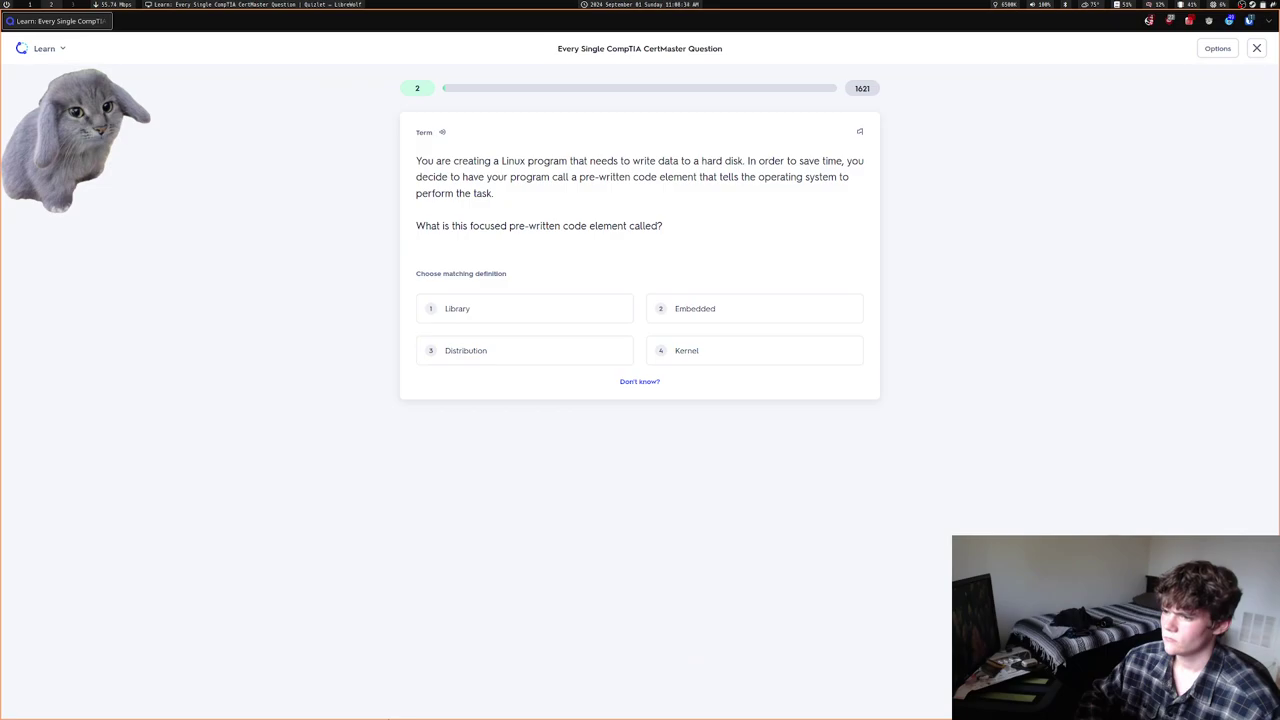
Answer Library for the pre-written code, Administrative share for hidden files, Enterprise license for 100 activations, and Sheep dip computer for malware analysis
{"action": "key", "text": "1"}
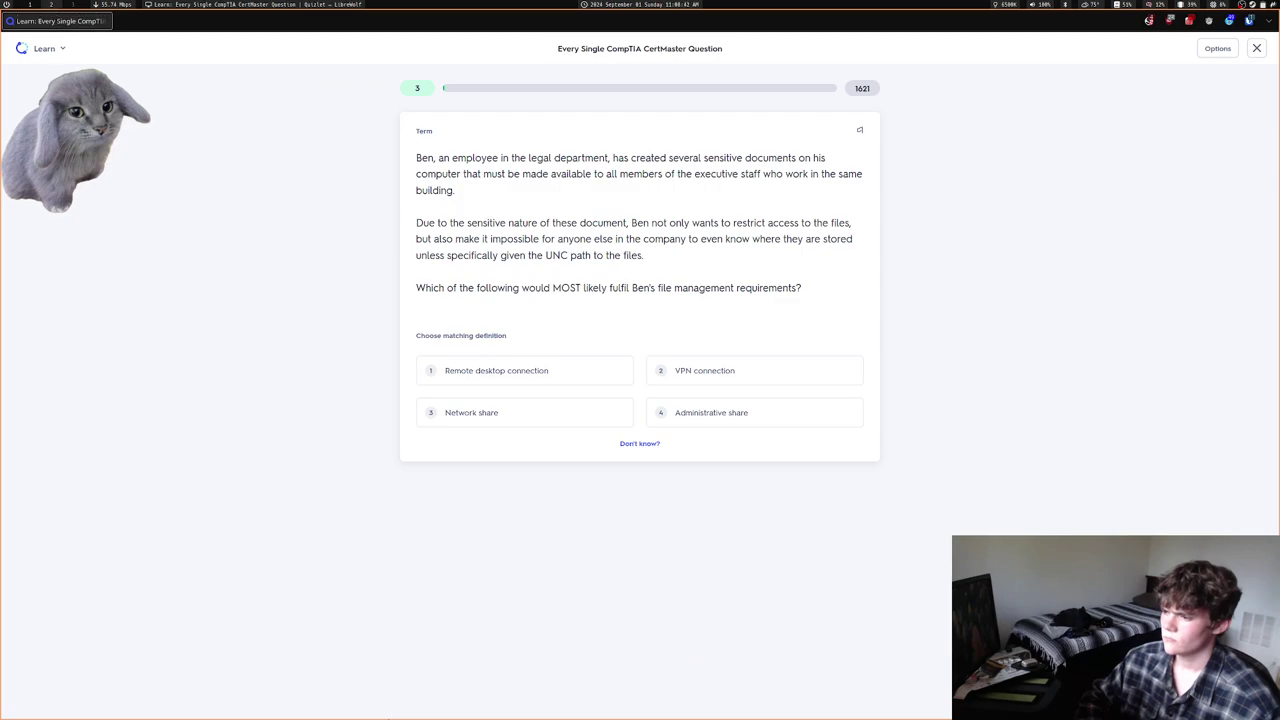
{"action": "key", "text": "4"}
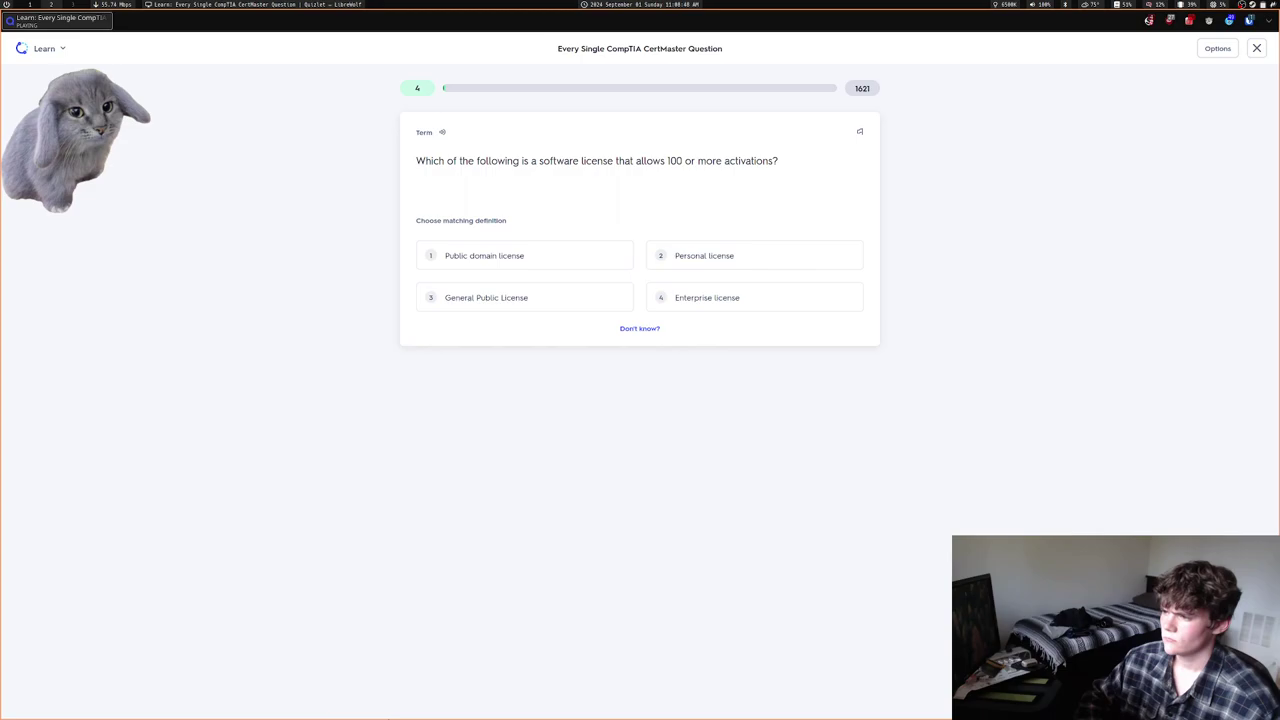
{"action": "key", "text": "4"}
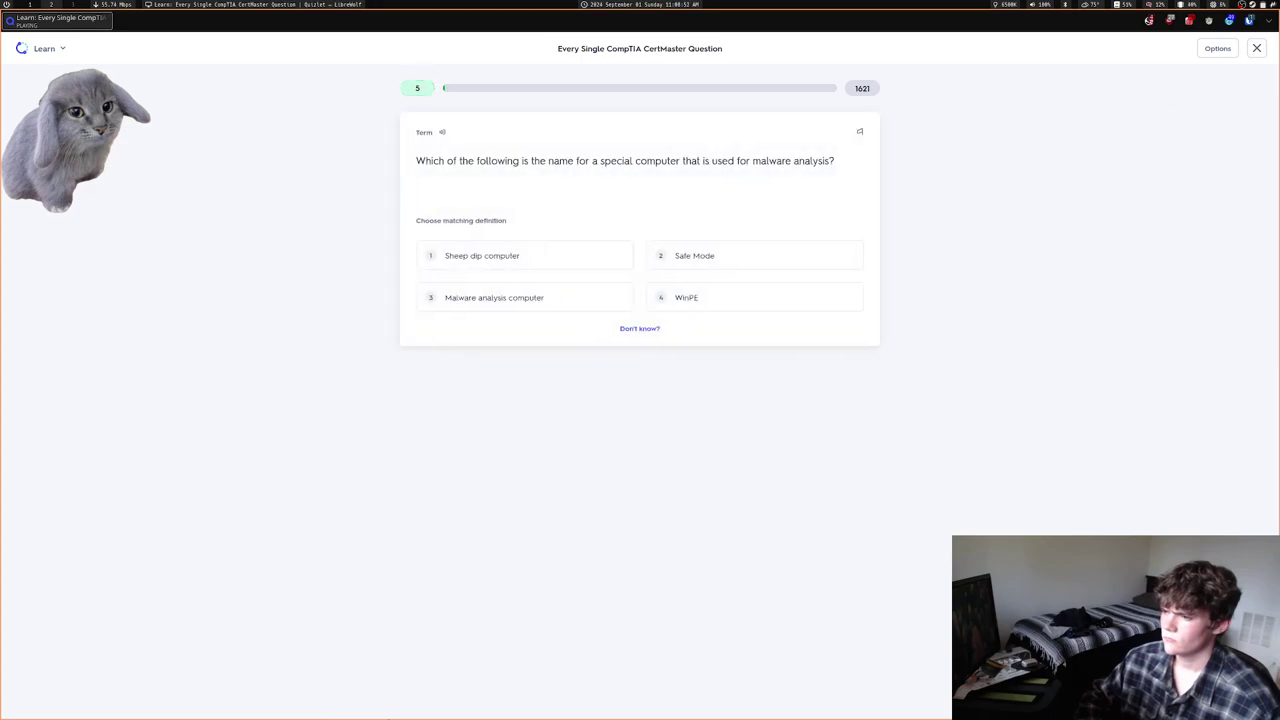
{"action": "key", "text": "1"}
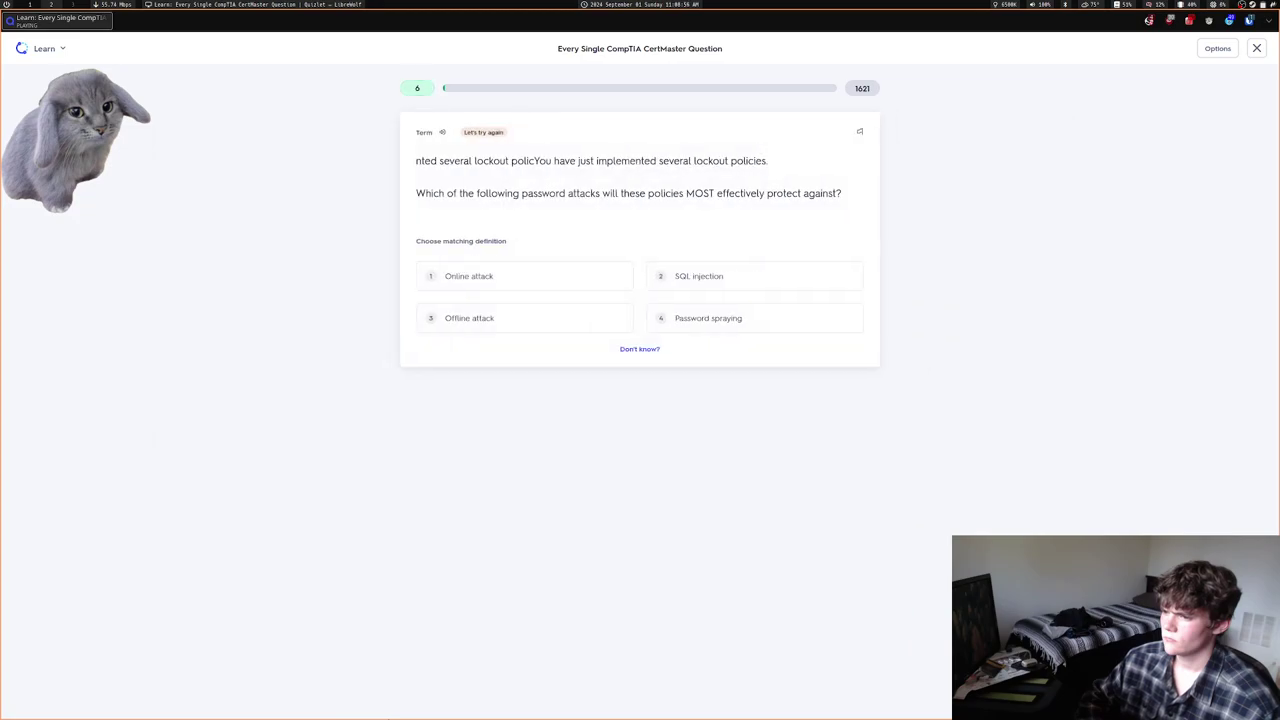
Answer Online attack for the repeated lockout-policy question, continue to the next round and answer its first question
{"action": "key", "text": "1"}
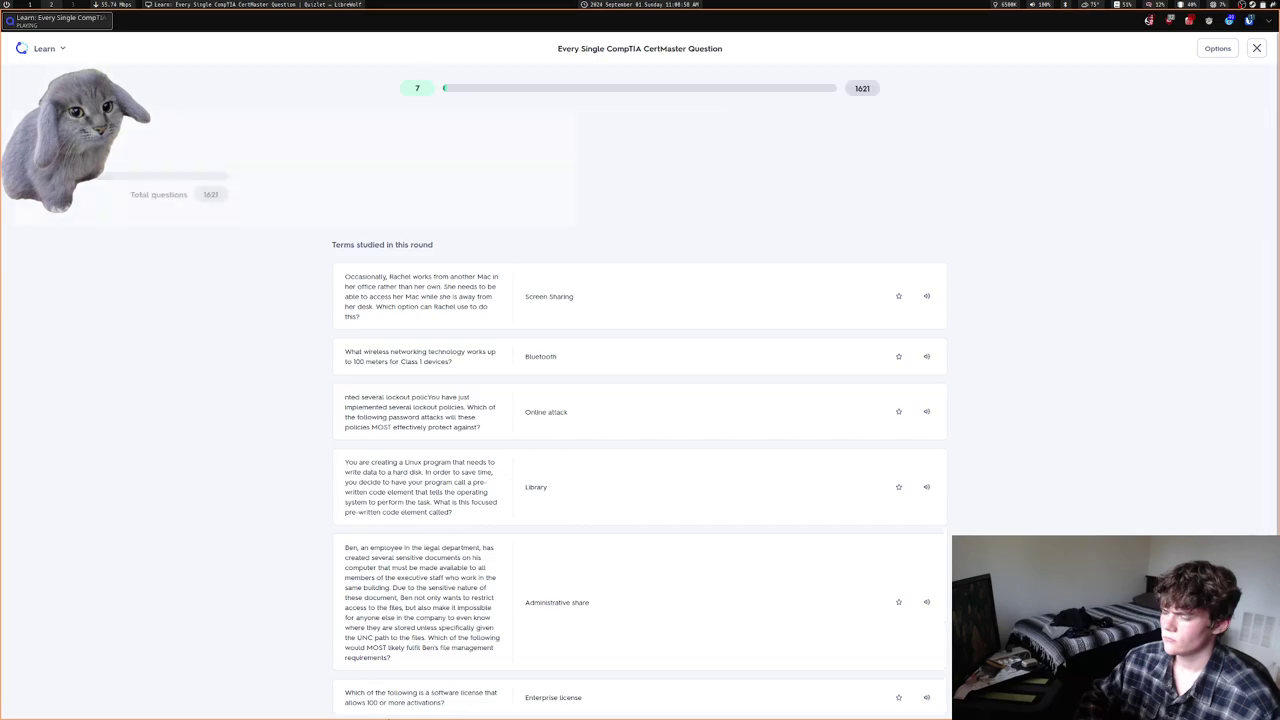
{"action": "key", "text": "Return"}
{"action": "key", "text": "4"}
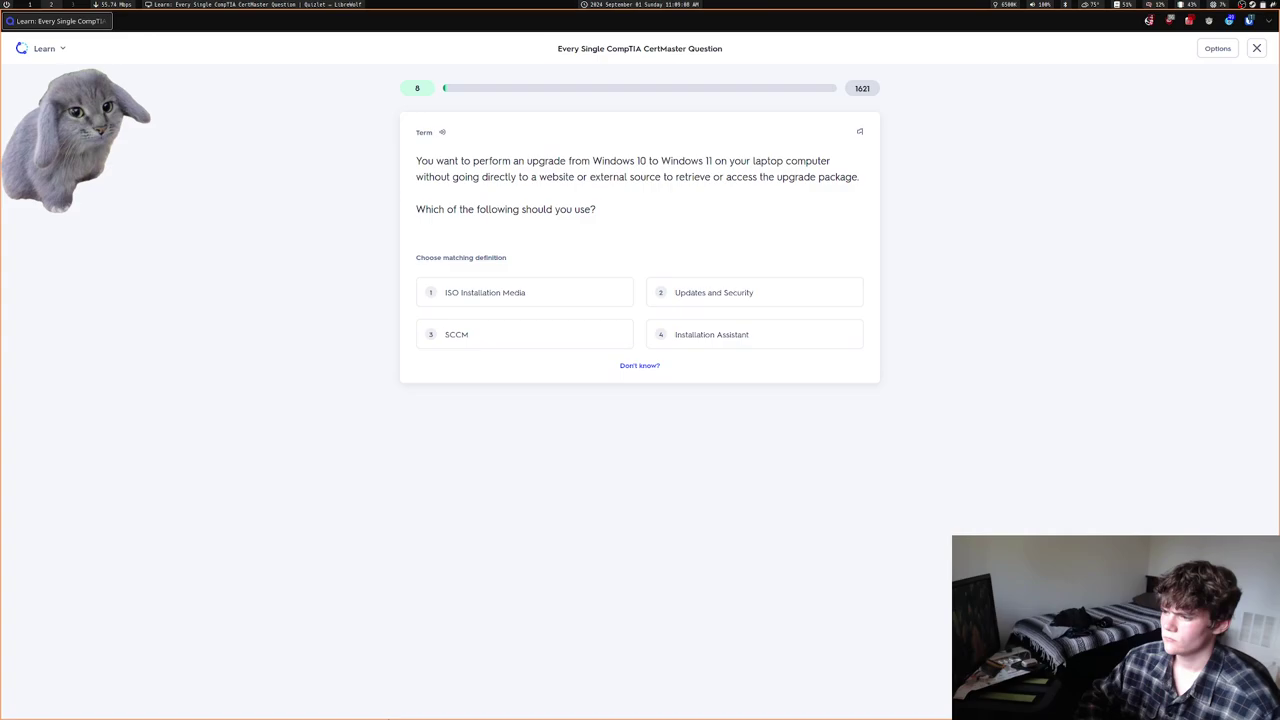
Answer ISO Installation Media for the Windows 11 upgrade, continue, and answer Forward proxy server for managing network traffic
{"action": "key", "text": "1"}
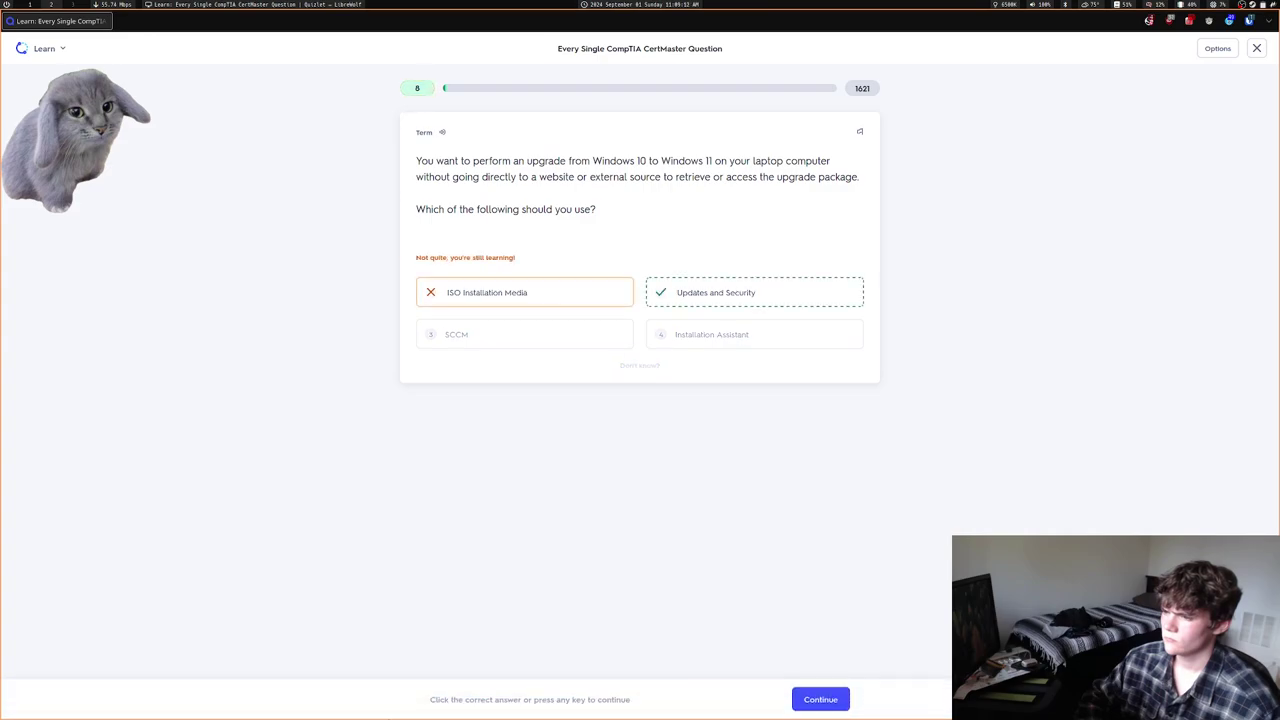
{"action": "key", "text": "space"}
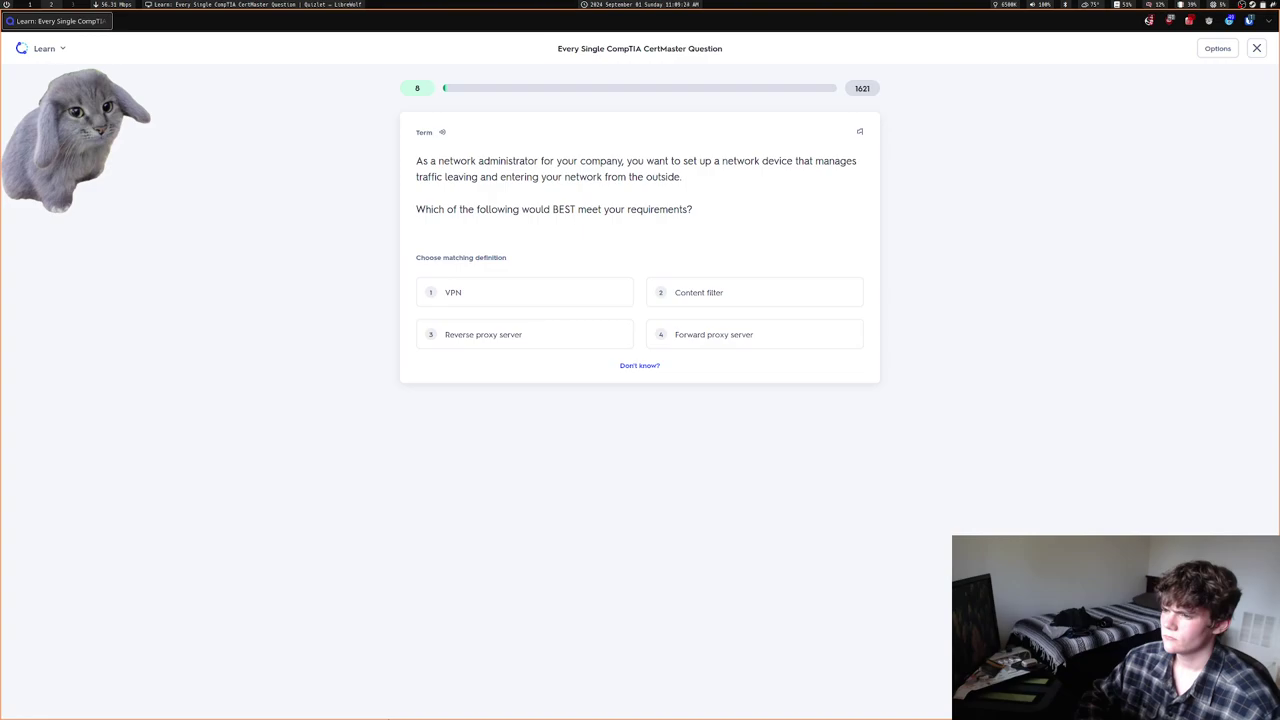
{"action": "key", "text": "4"}
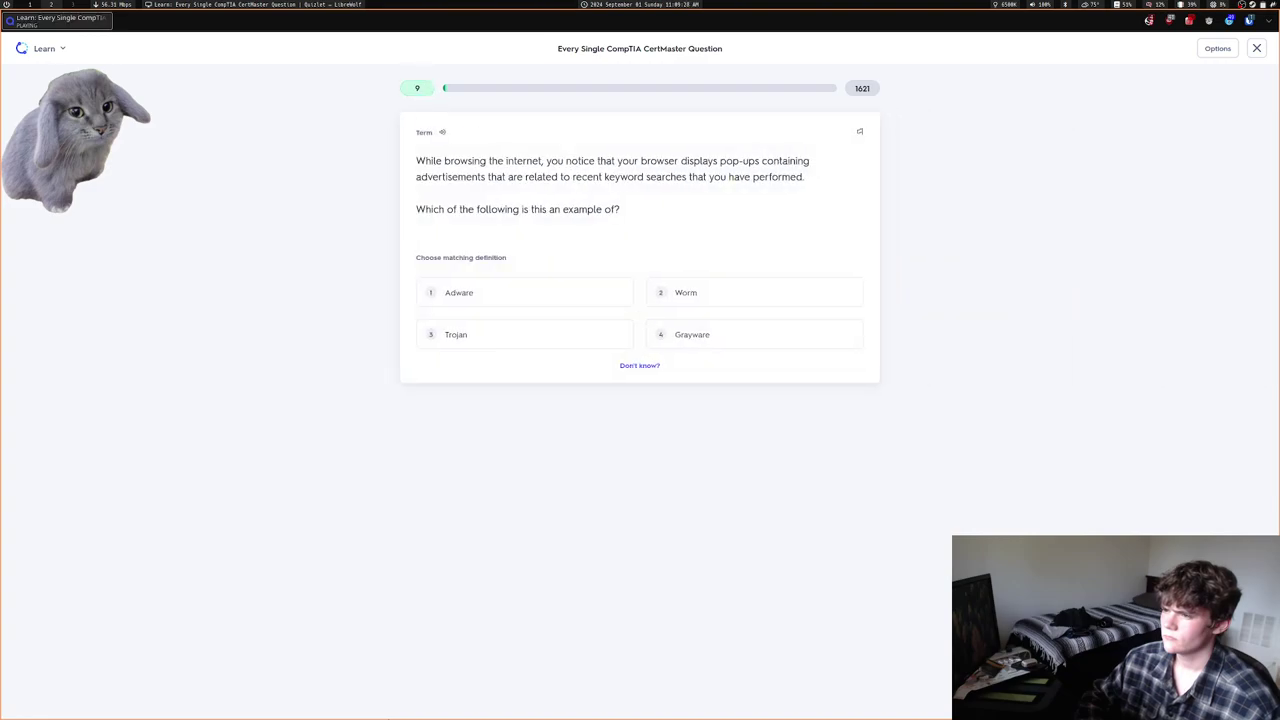
Answer Adware for the pop-ups, Five for three-way mirroring, disabling the touchpad for the moving cursor, and enabling Hyper-V for the broken application
{"action": "key", "text": "1"}
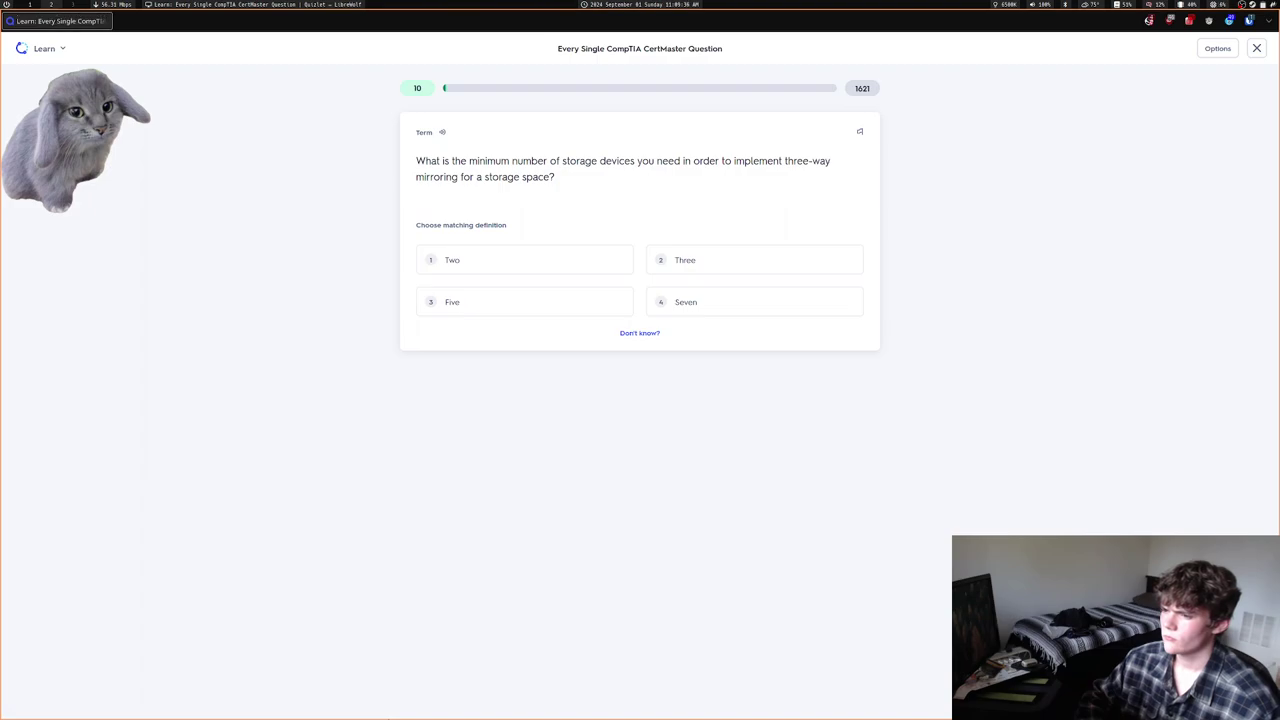
{"action": "key", "text": "3"}
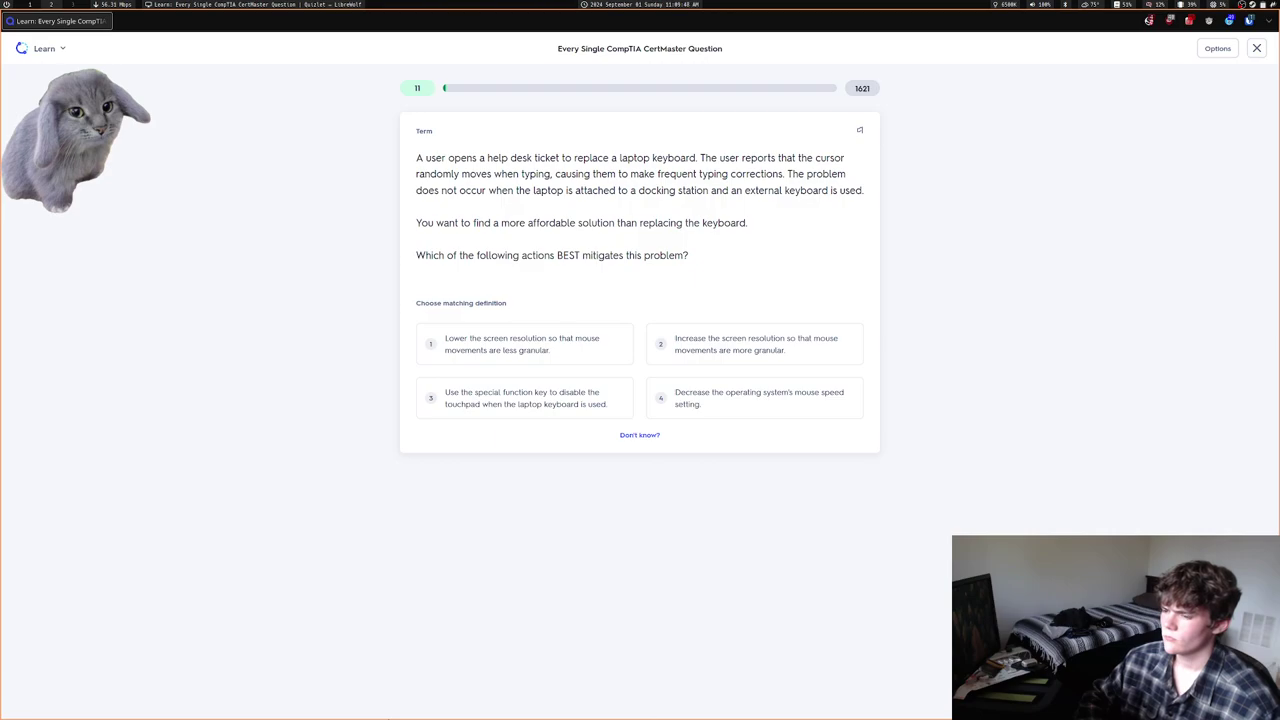
{"action": "key", "text": "3"}
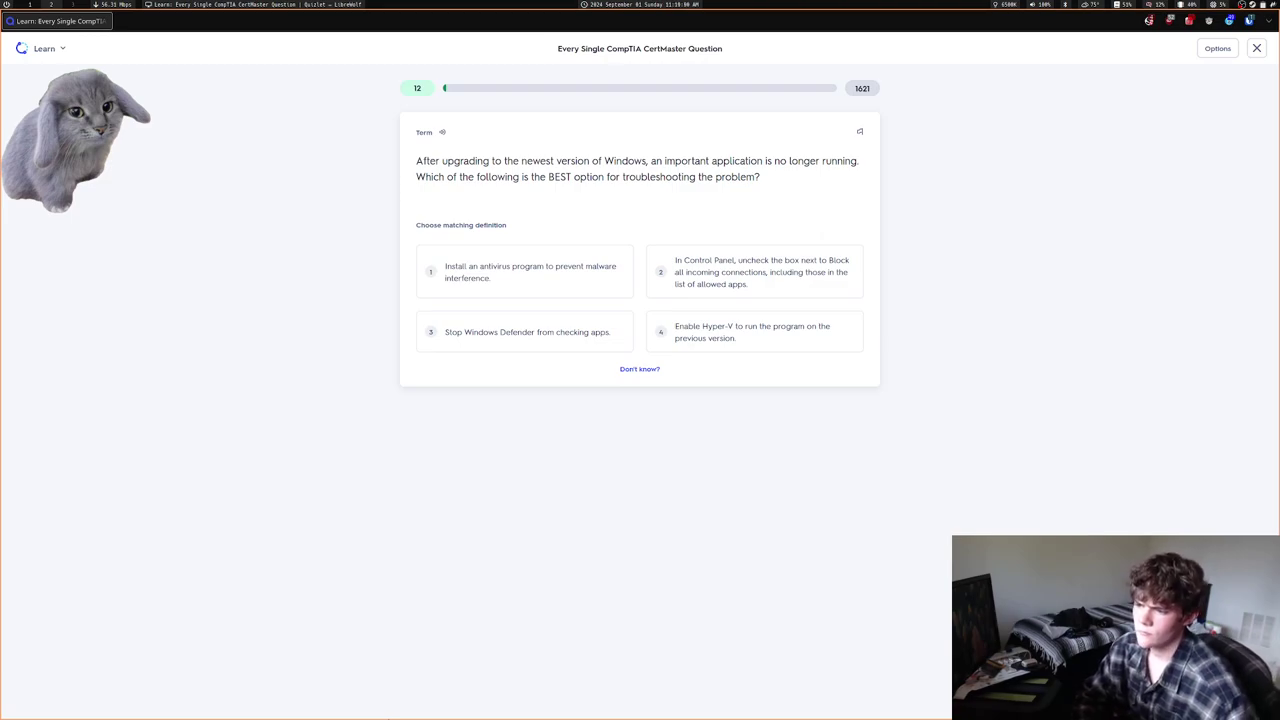
{"action": "key", "text": "4"}
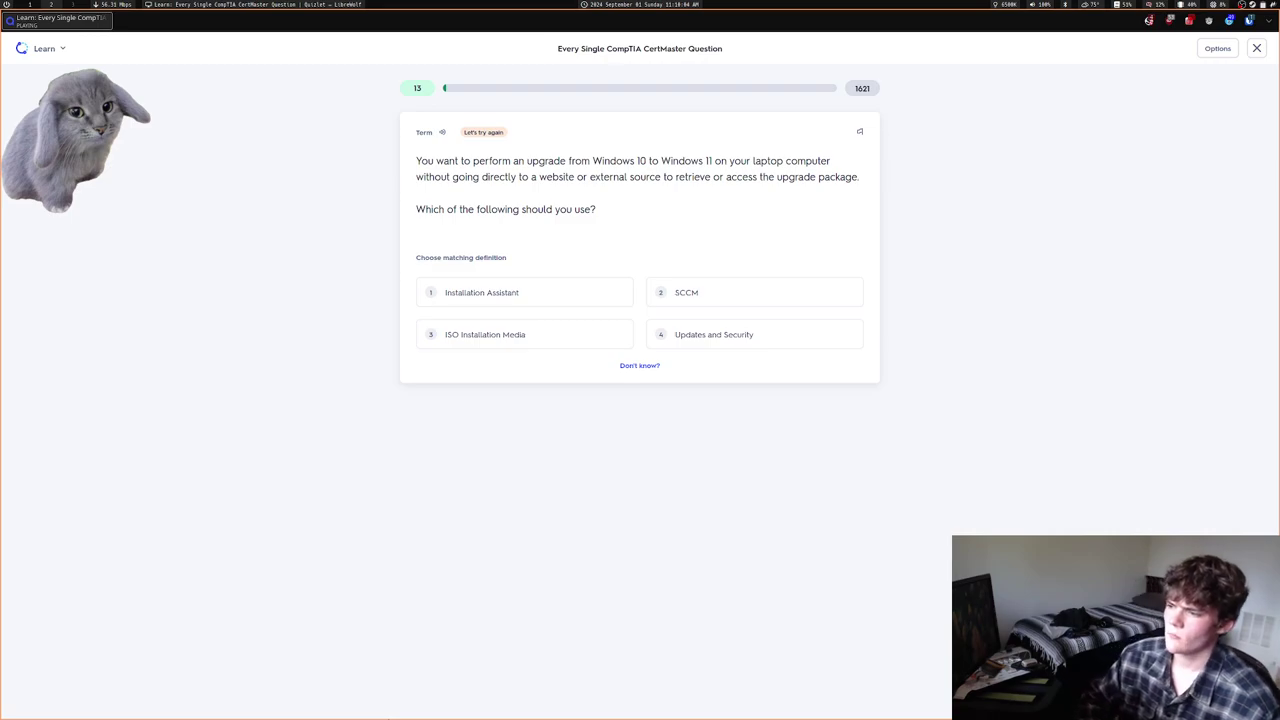
Answer Updates and Security for the repeated Windows 11 upgrade question, start the next round, and answer full backup stored offsite for the grandfather backup
{"action": "key", "text": "4"}
{"action": "key", "text": "Return"}
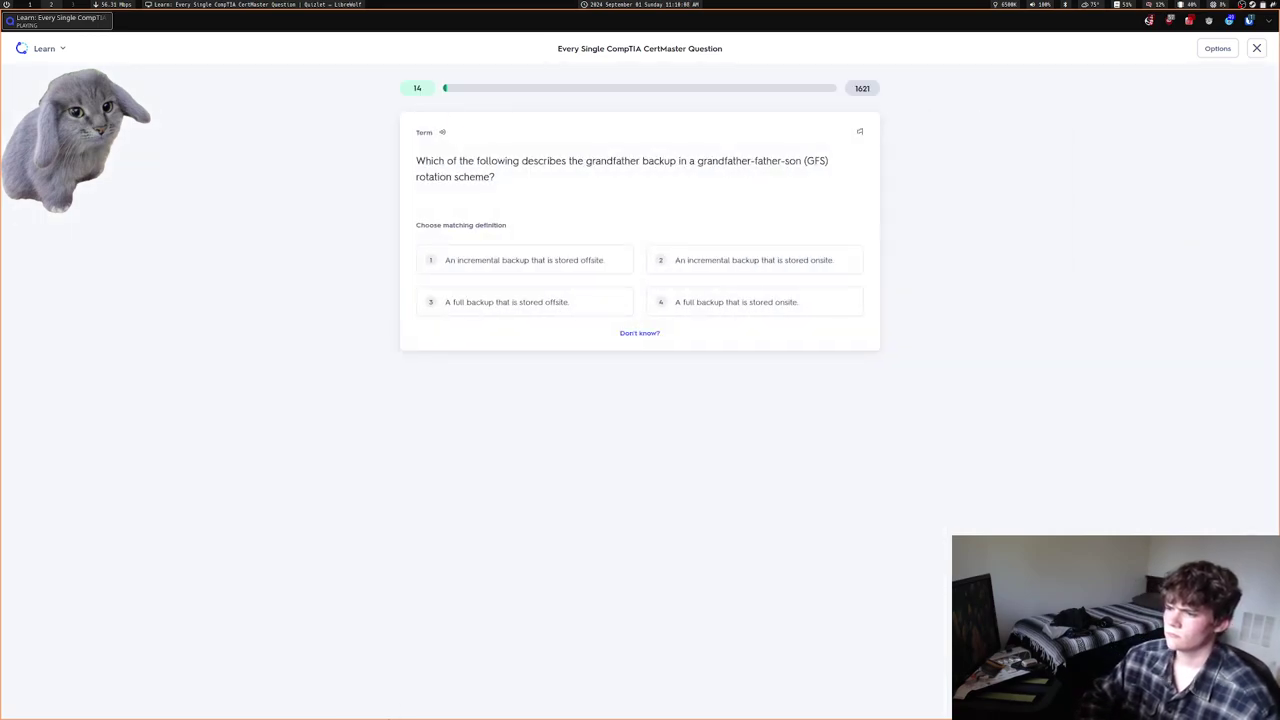
{"action": "key", "text": "3"}
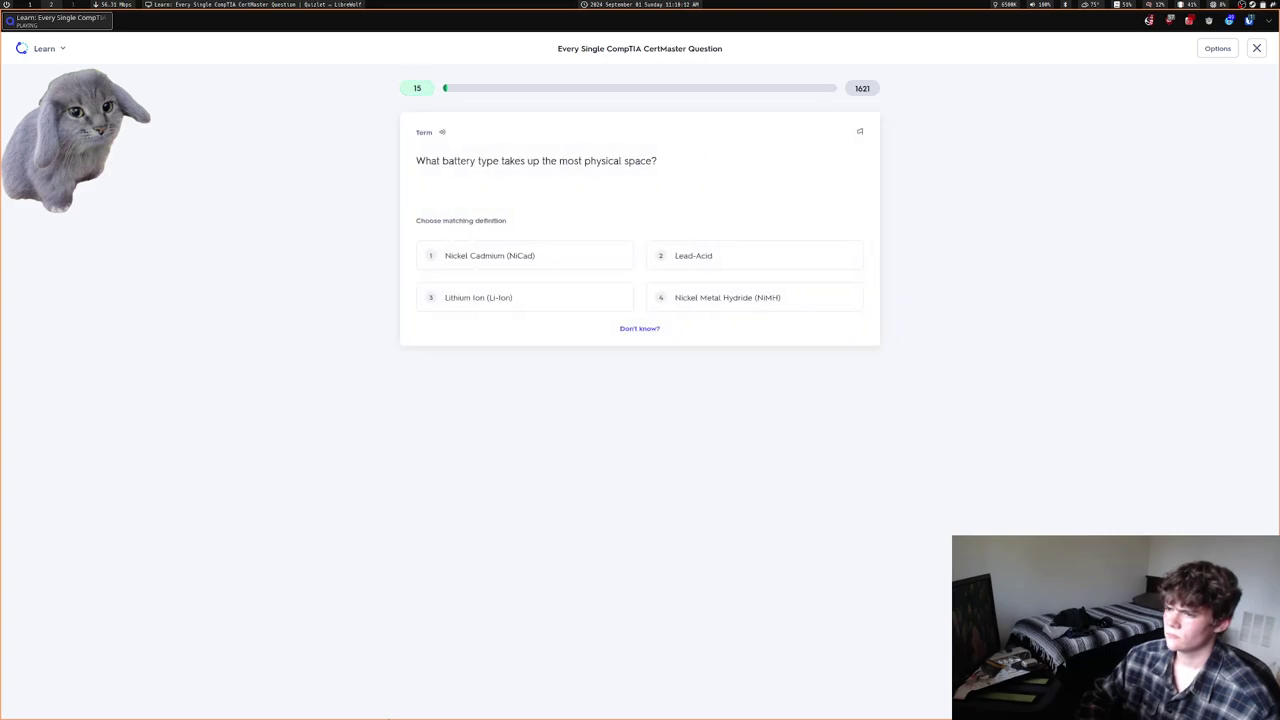
Answer Nickel Cadmium for the bulkiest battery, configuring NAT for the SOHO router, and opening the Remote Desktop firewall port for home access
{"action": "key", "text": "1"}
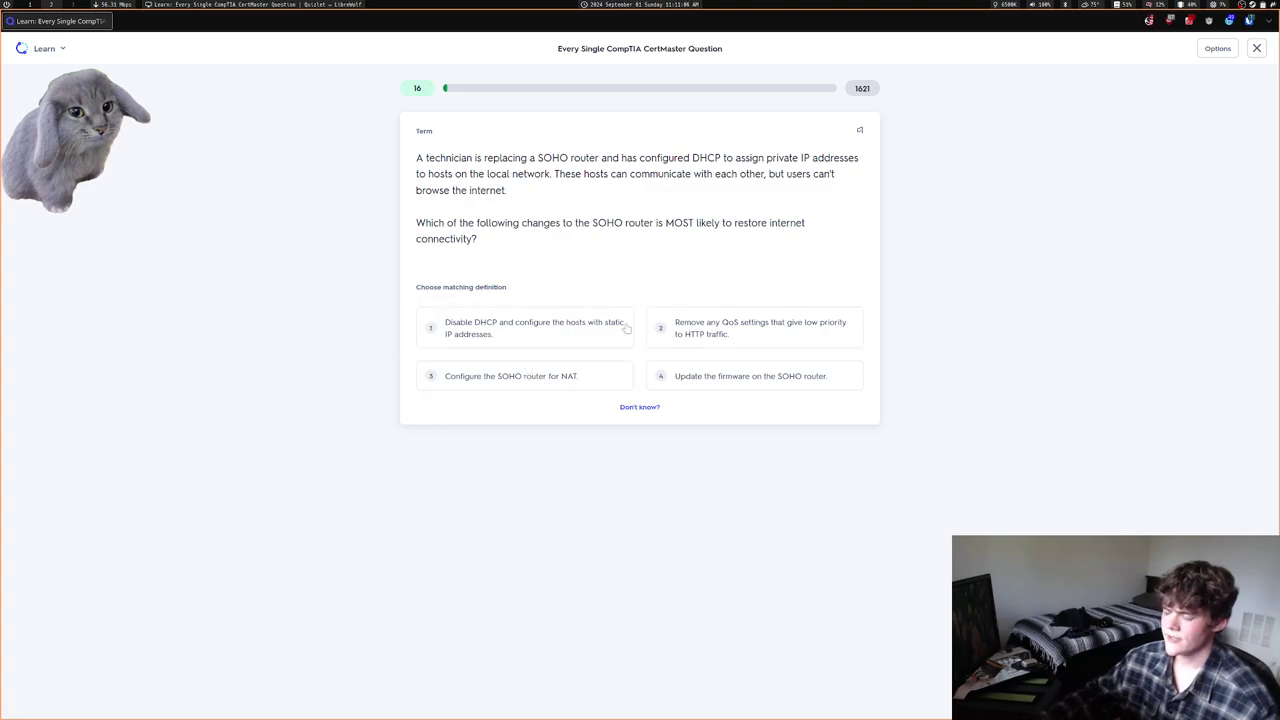
{"action": "left_click", "coordinate": [566, 376]}
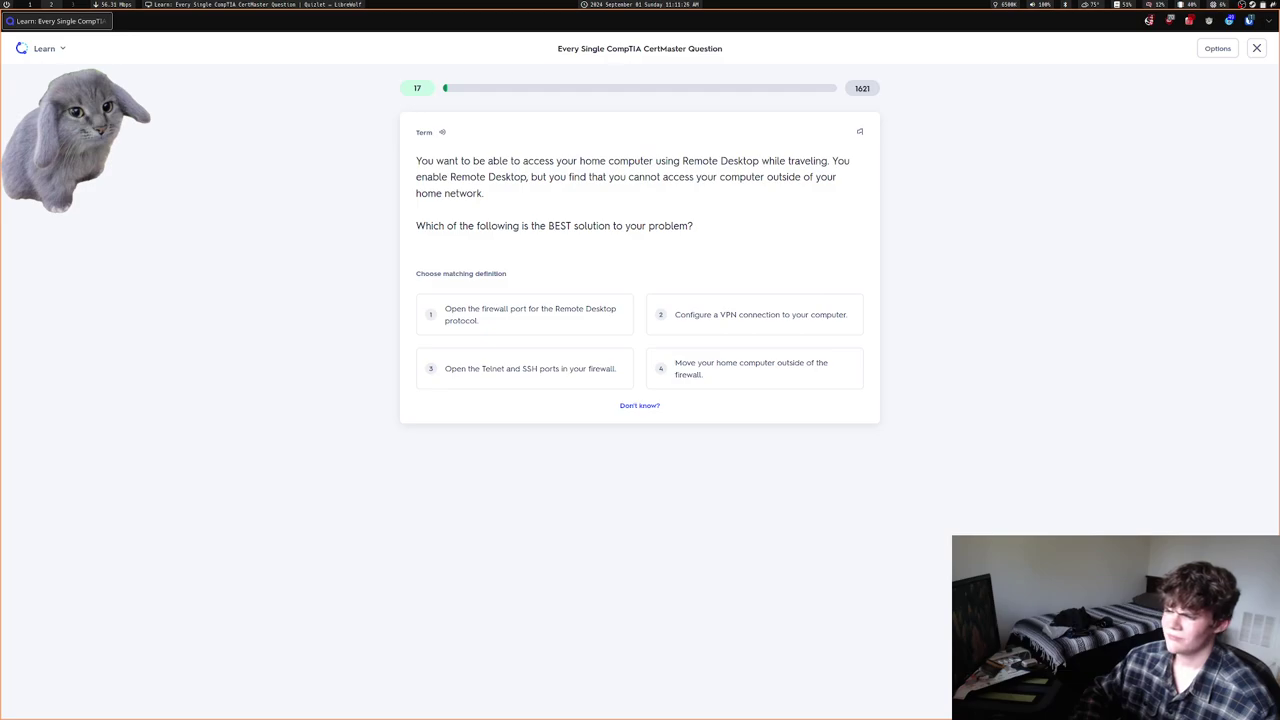
{"action": "key", "text": "1"}
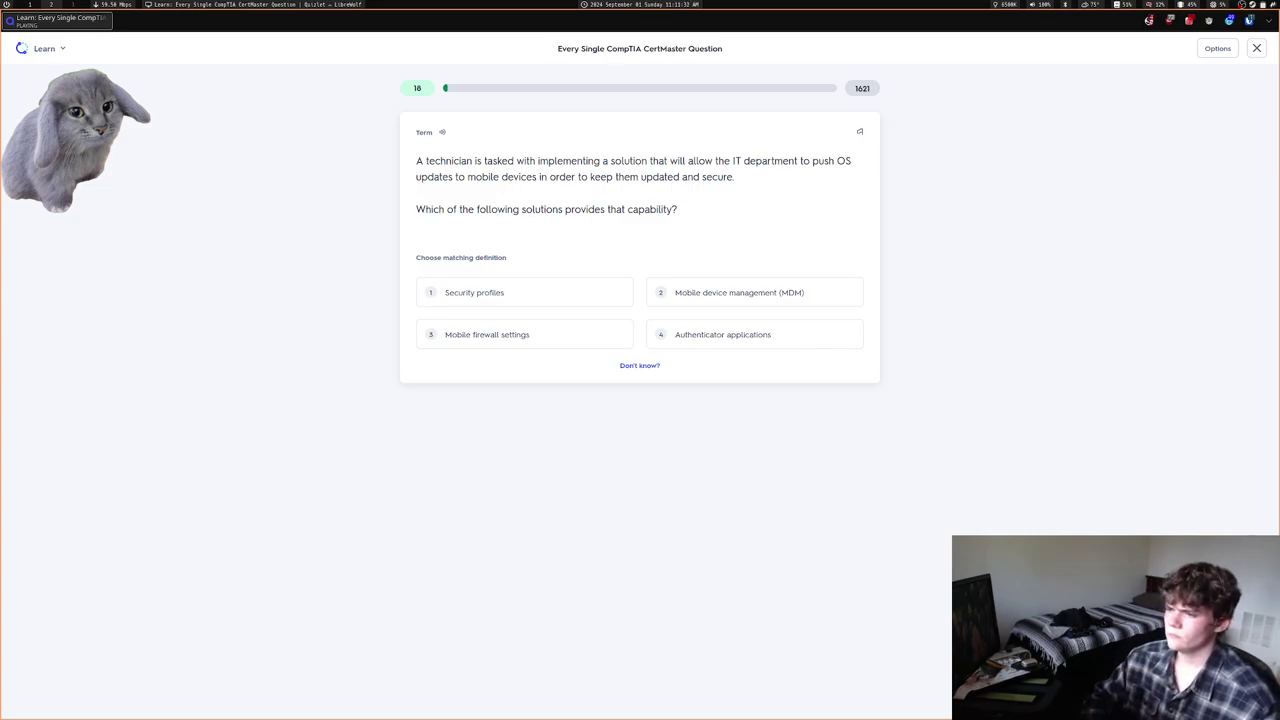
Answer Mobile device management (MDM) for OS updates, General Availability Channel for public updates, unformatted and NTFS-formatted for extending a volume, and continue
{"action": "key", "text": "2"}
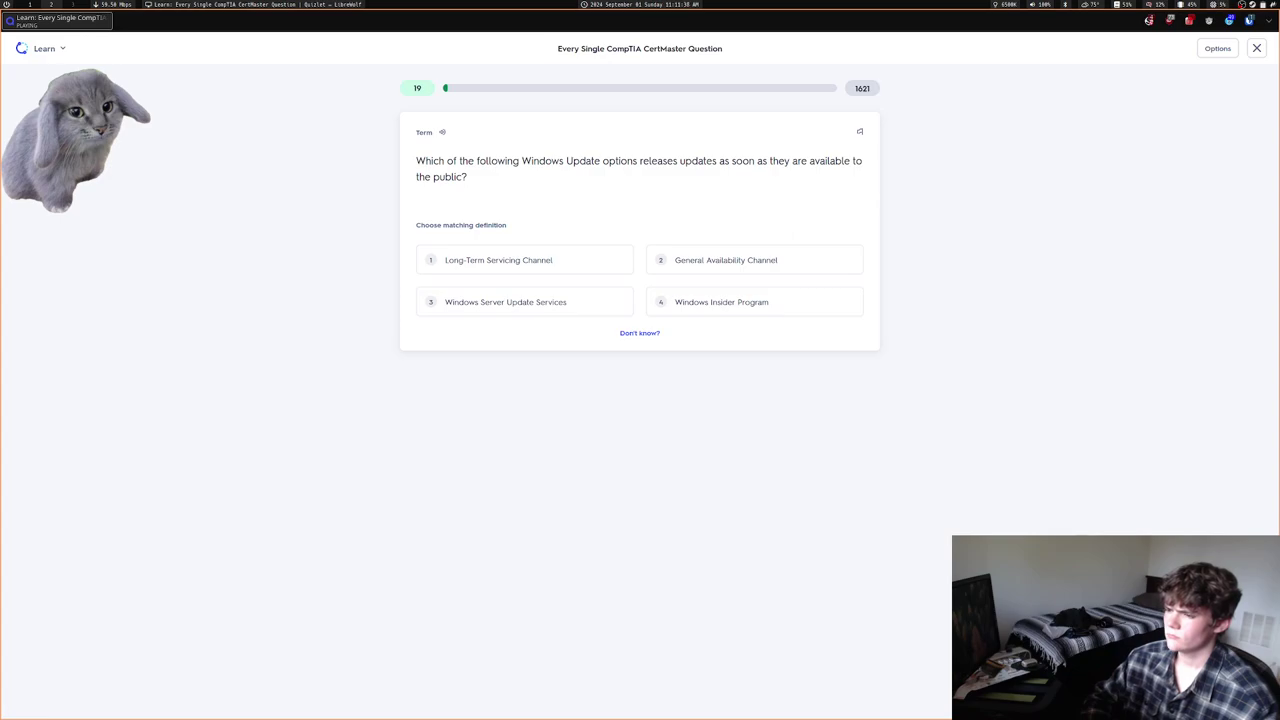
{"action": "key", "text": "2"}
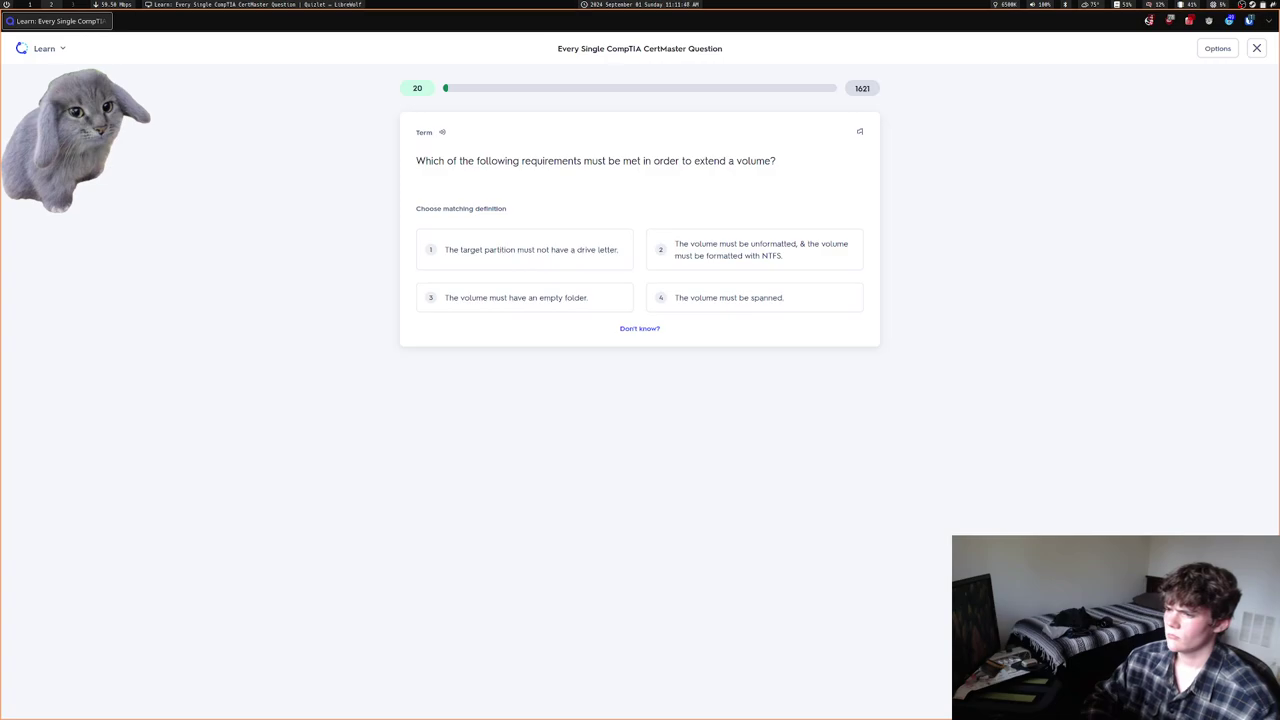
{"action": "key", "text": "2"}
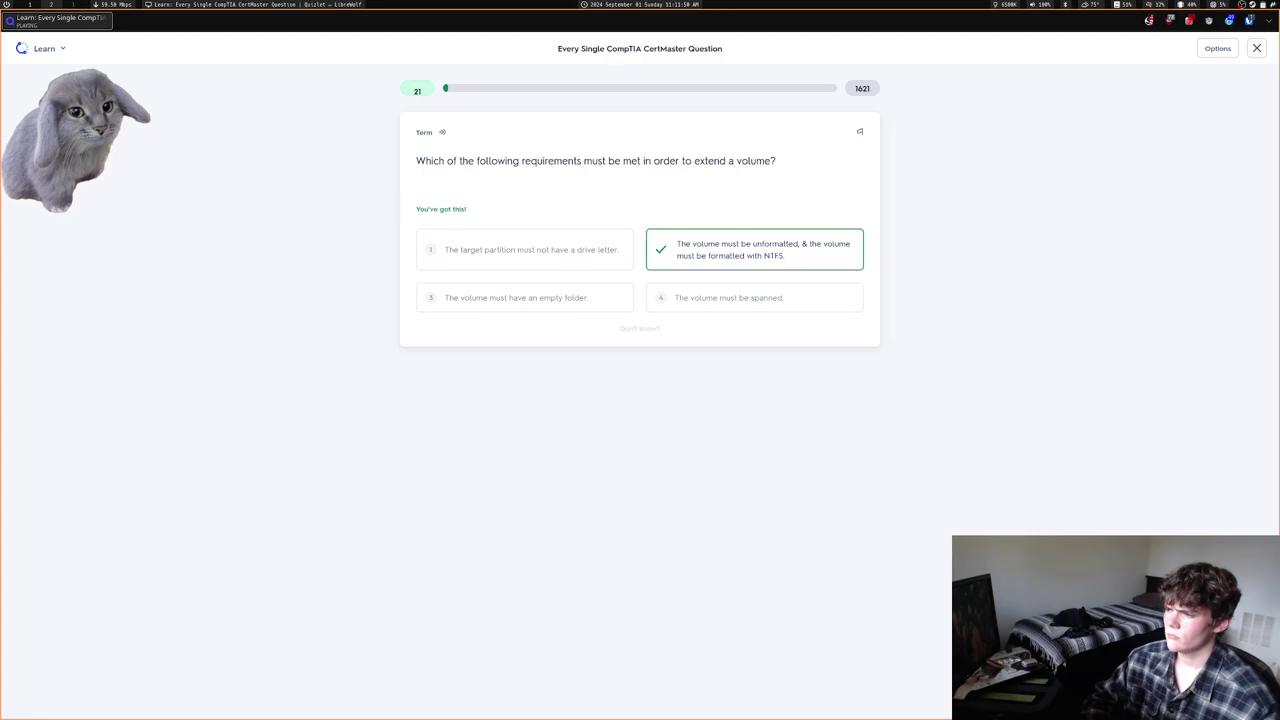
{"action": "key", "text": "Return"}
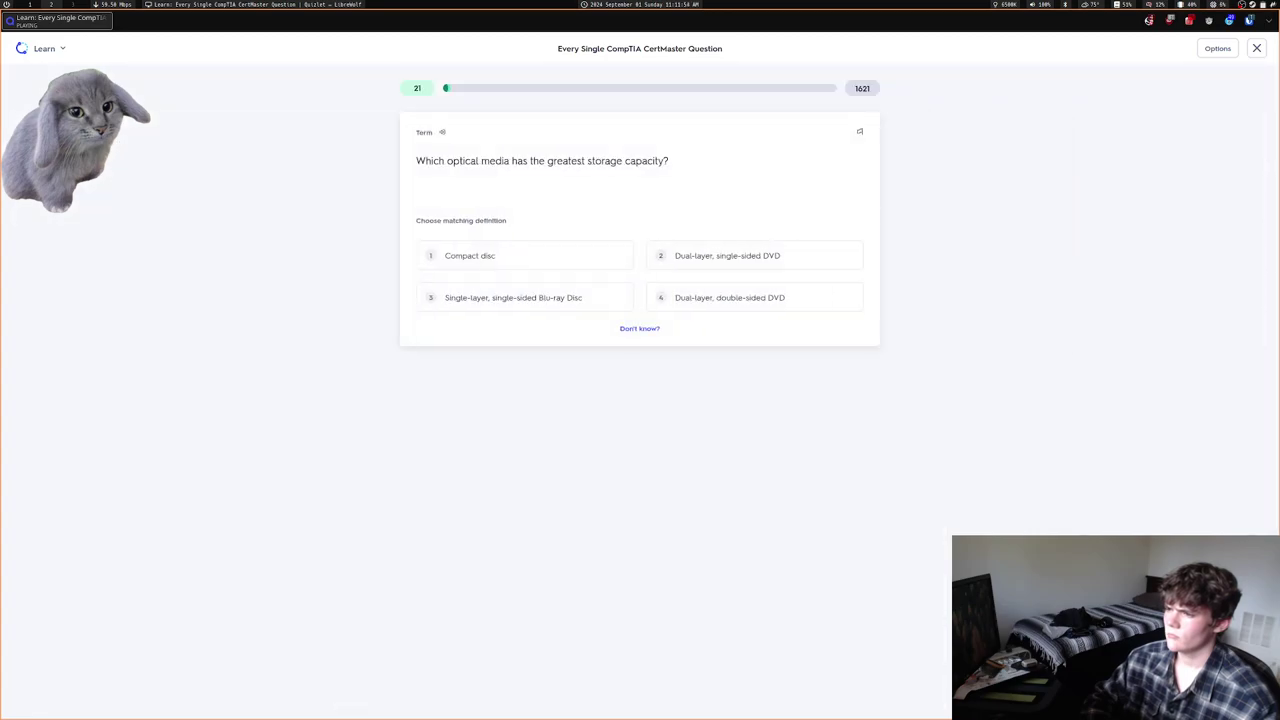
Answer single-layer, single-sided Blu-ray Disc for capacity, screen lock plus OS updates for mobile security, IMAP & POP3 for email, and HTTPS & HTTP for web pages
{"action": "key", "text": "3"}
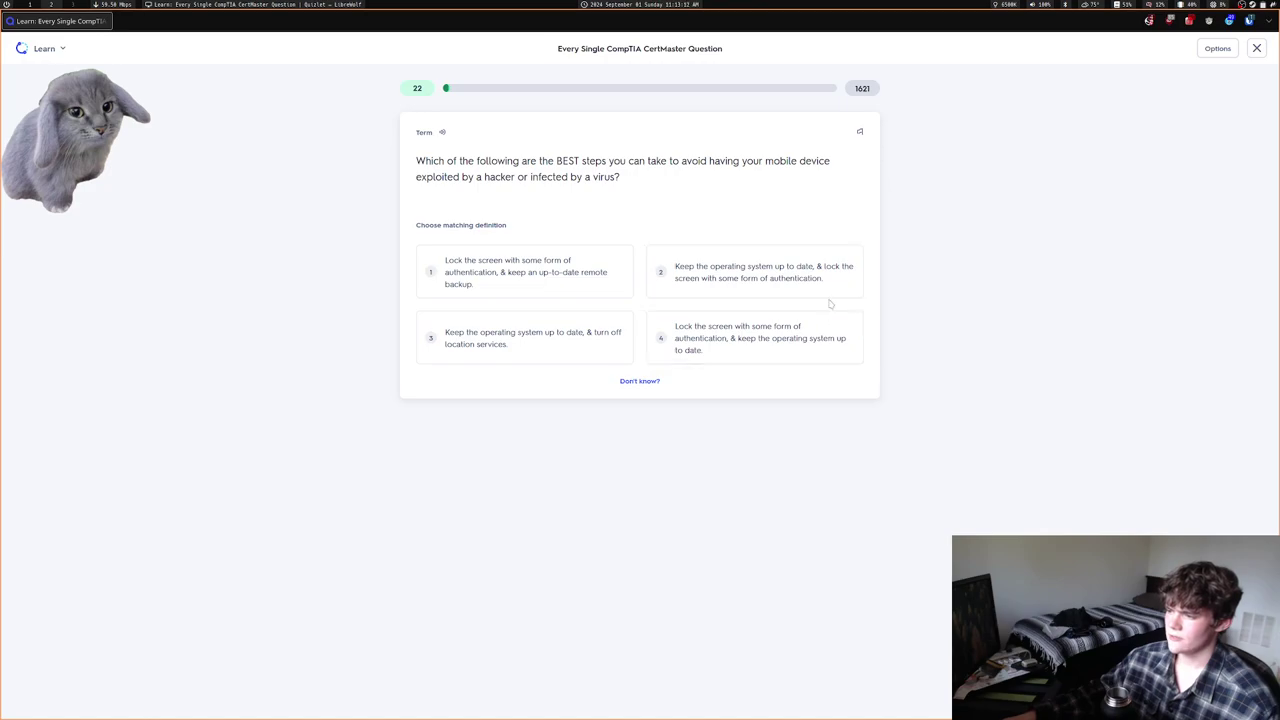
{"action": "key", "text": "4"}
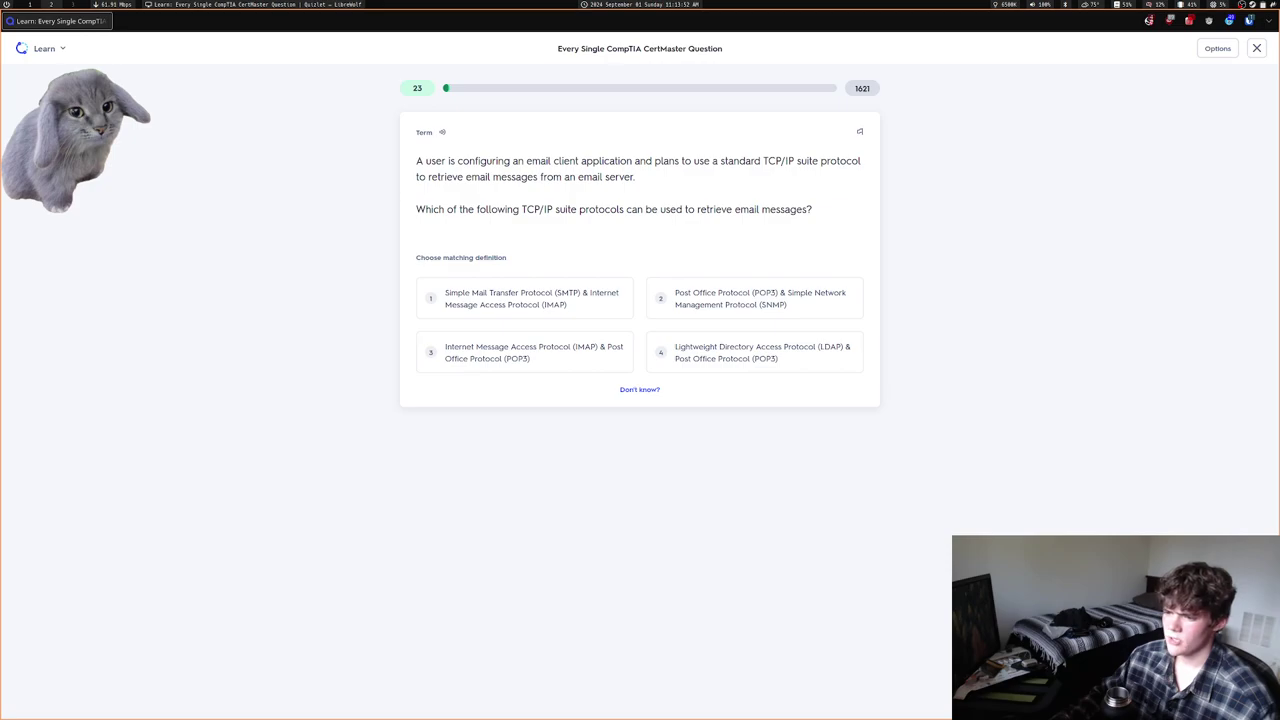
{"action": "key", "text": "3"}
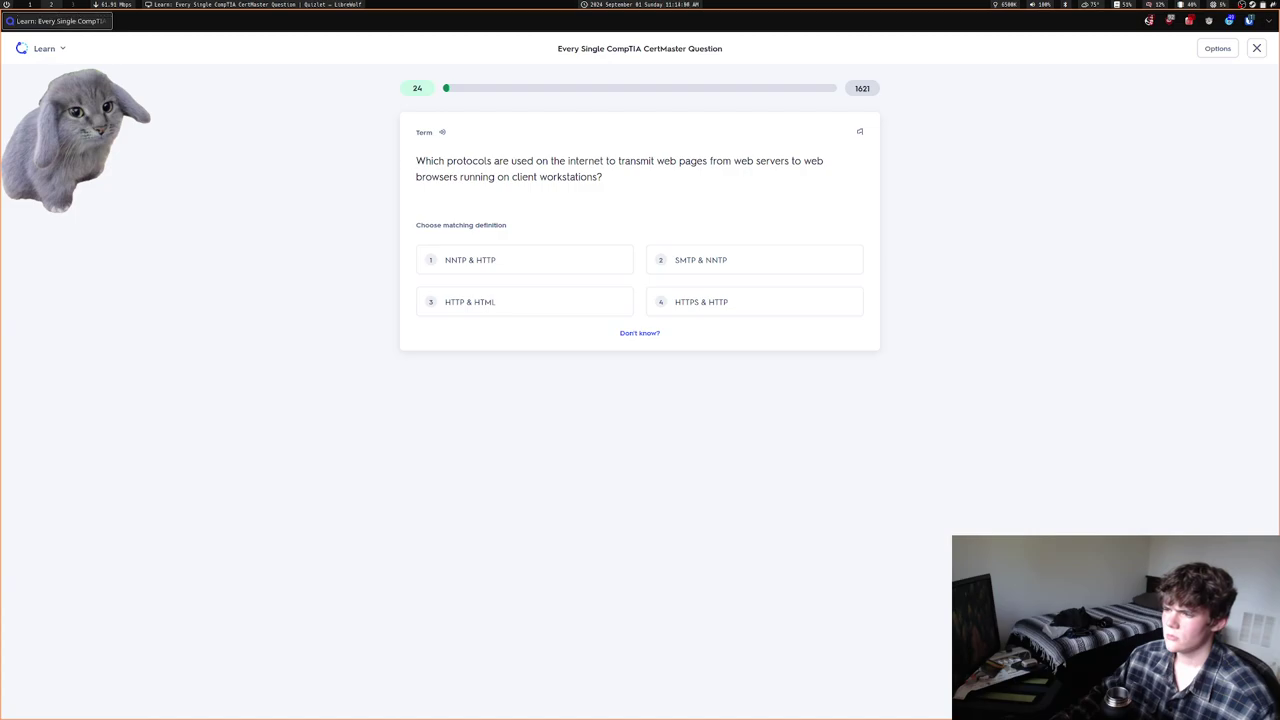
{"action": "key", "text": "4"}
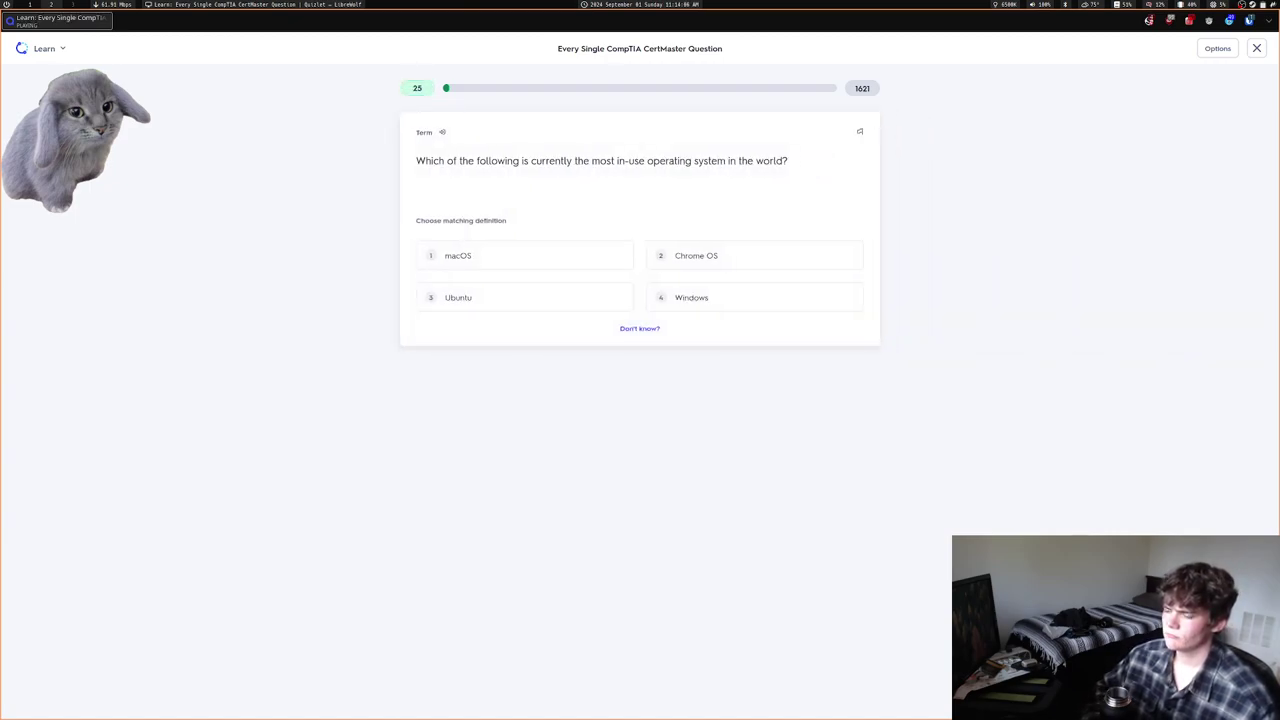
Answer Windows for the most-used OS, Ethernet router for three segments, Incremental for the backup method, and page fault, general-protection fault, or exception error
{"action": "key", "text": "4"}
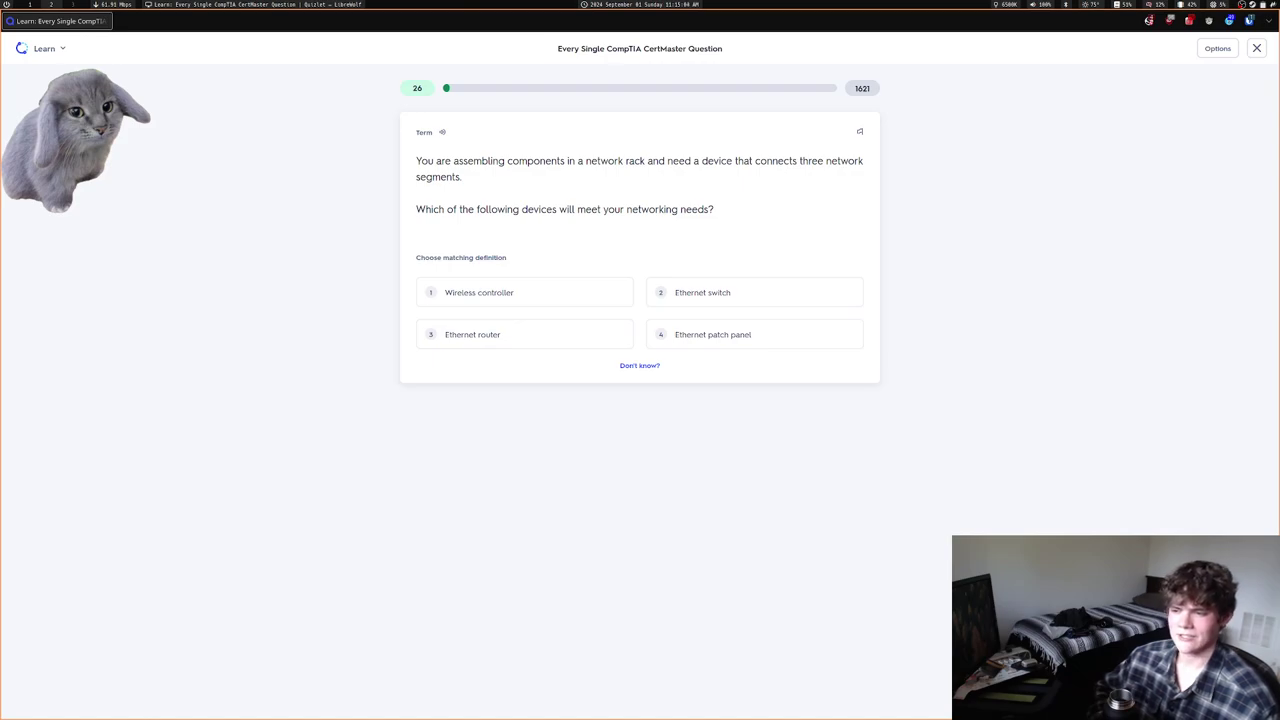
{"action": "key", "text": "3"}
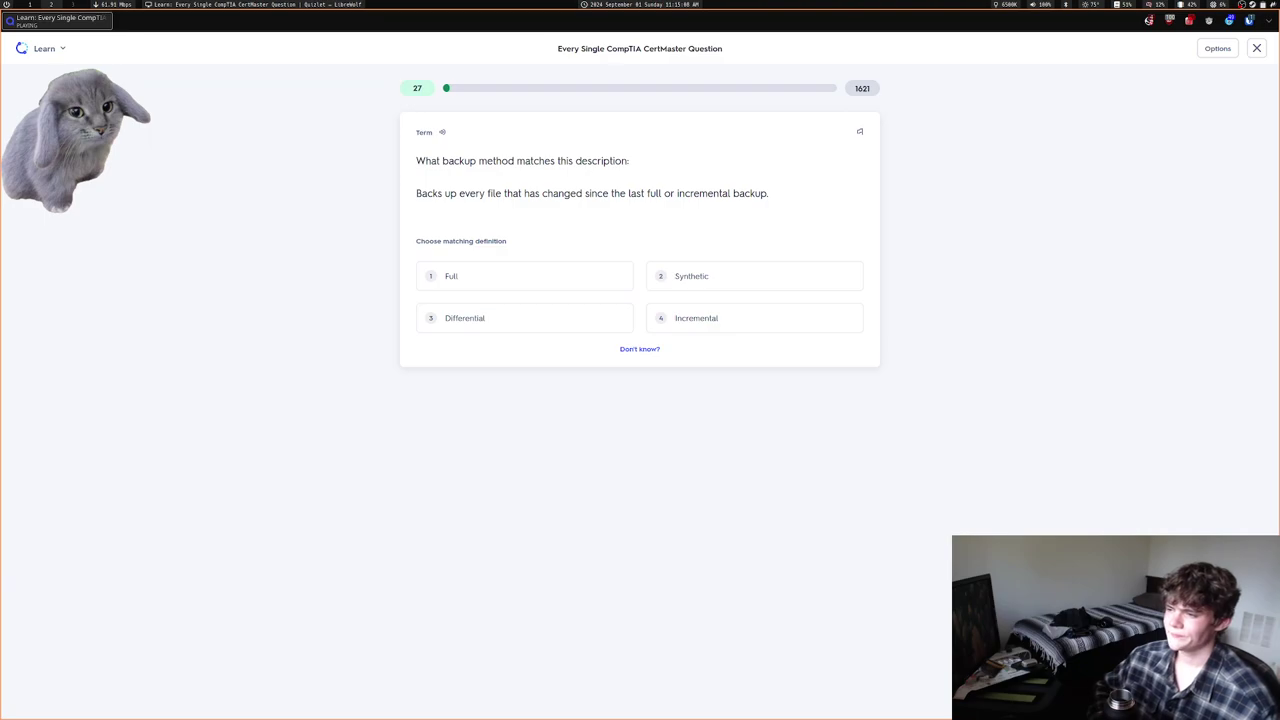
{"action": "key", "text": "4"}
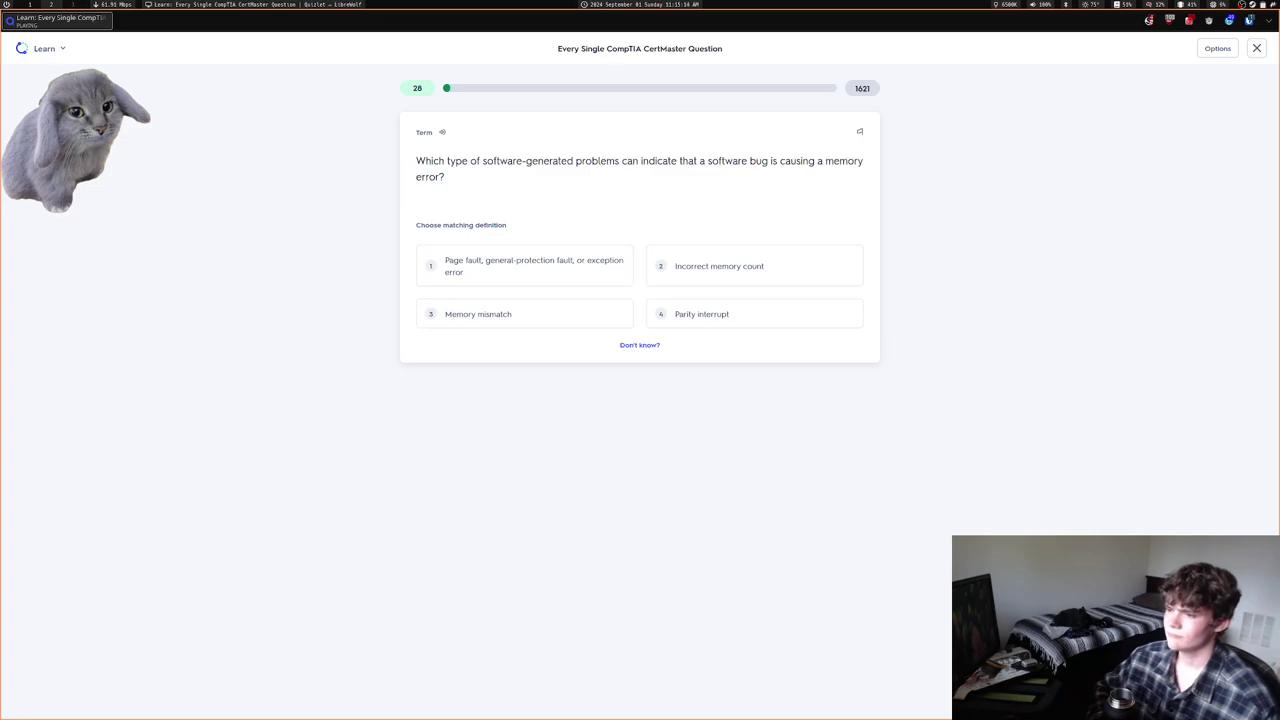
{"action": "key", "text": "1"}
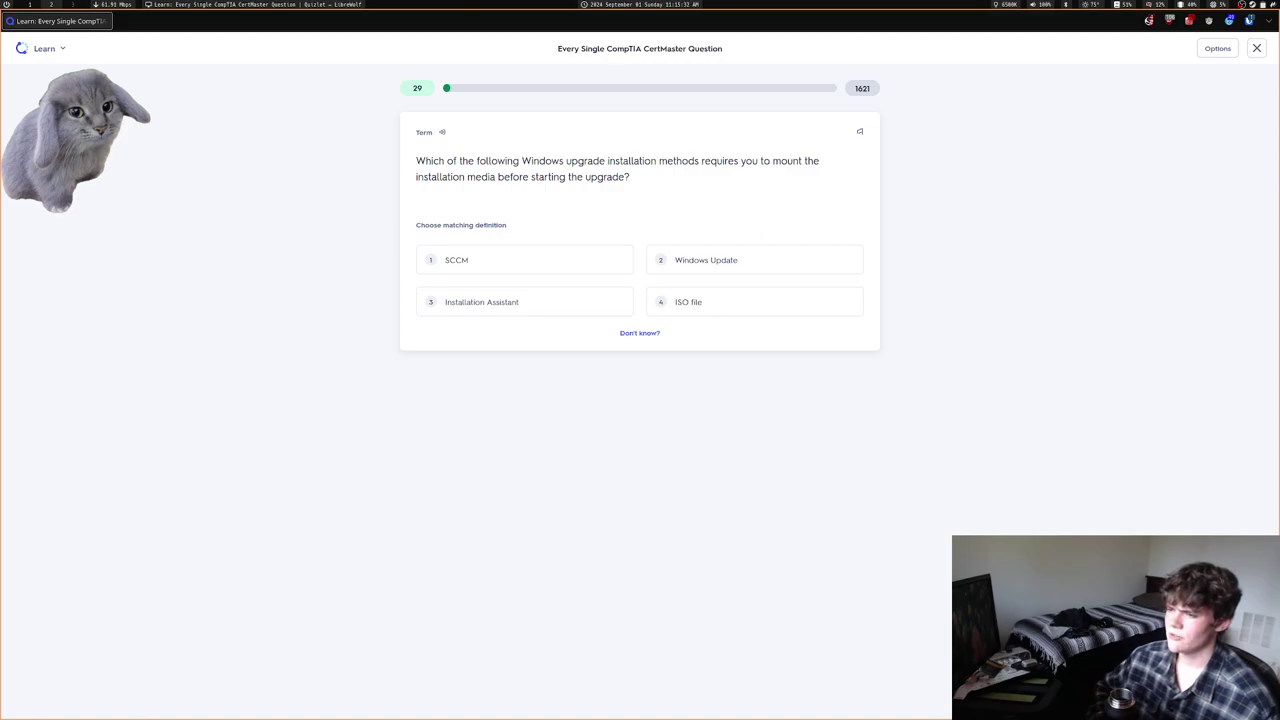
Answer SCCM for the upgrade method requiring mounted media, continue, and answer 2.4 GHz for the Zigbee frequency
{"action": "key", "text": "1"}
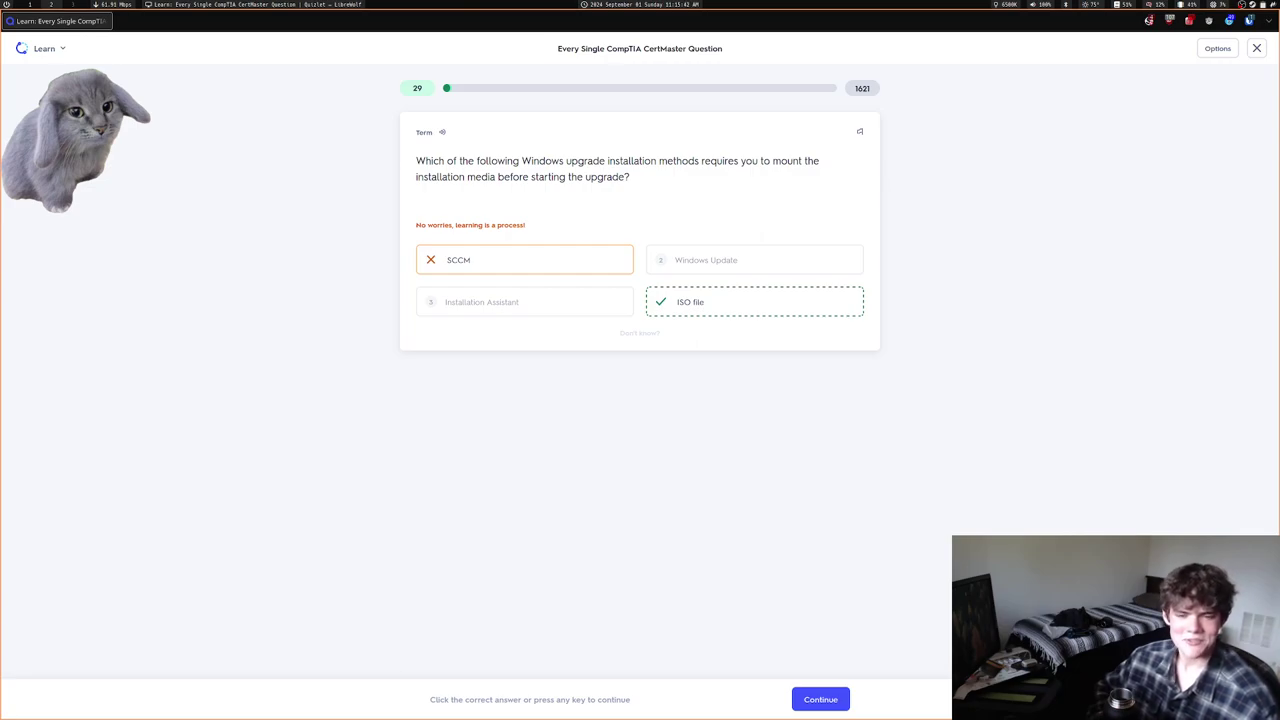
{"action": "key", "text": "Return"}
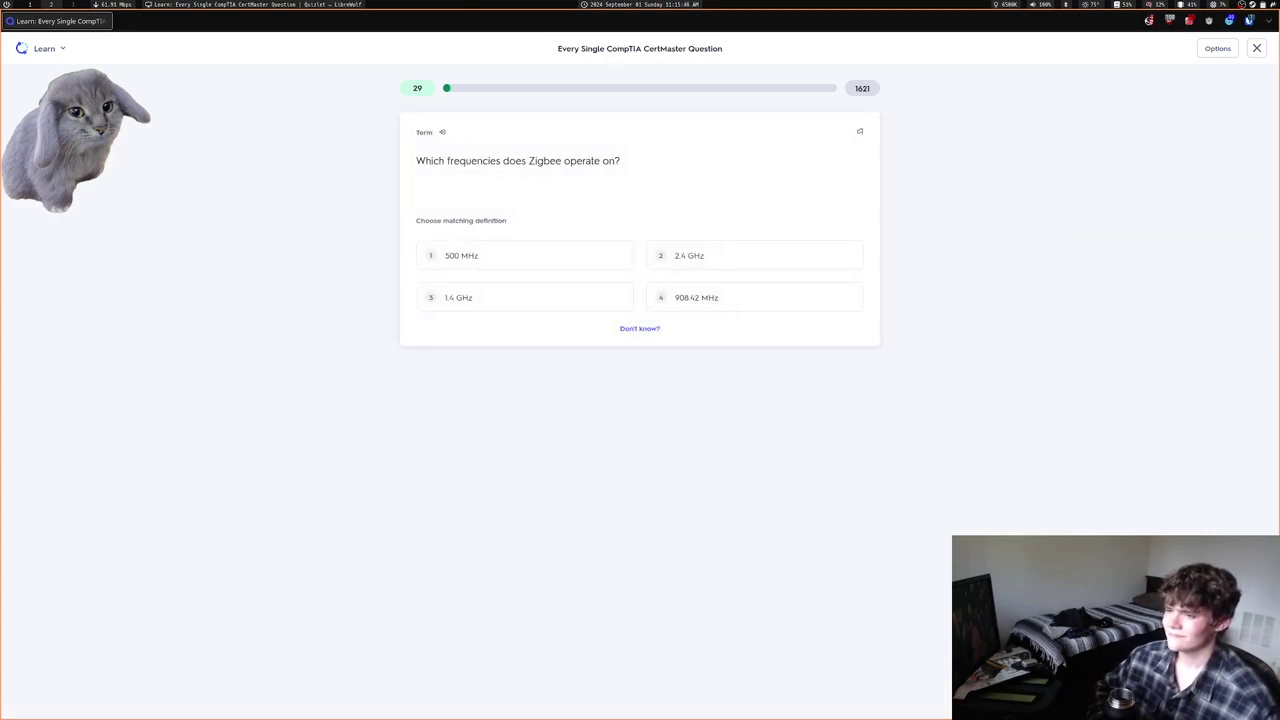
{"action": "key", "text": "2"}
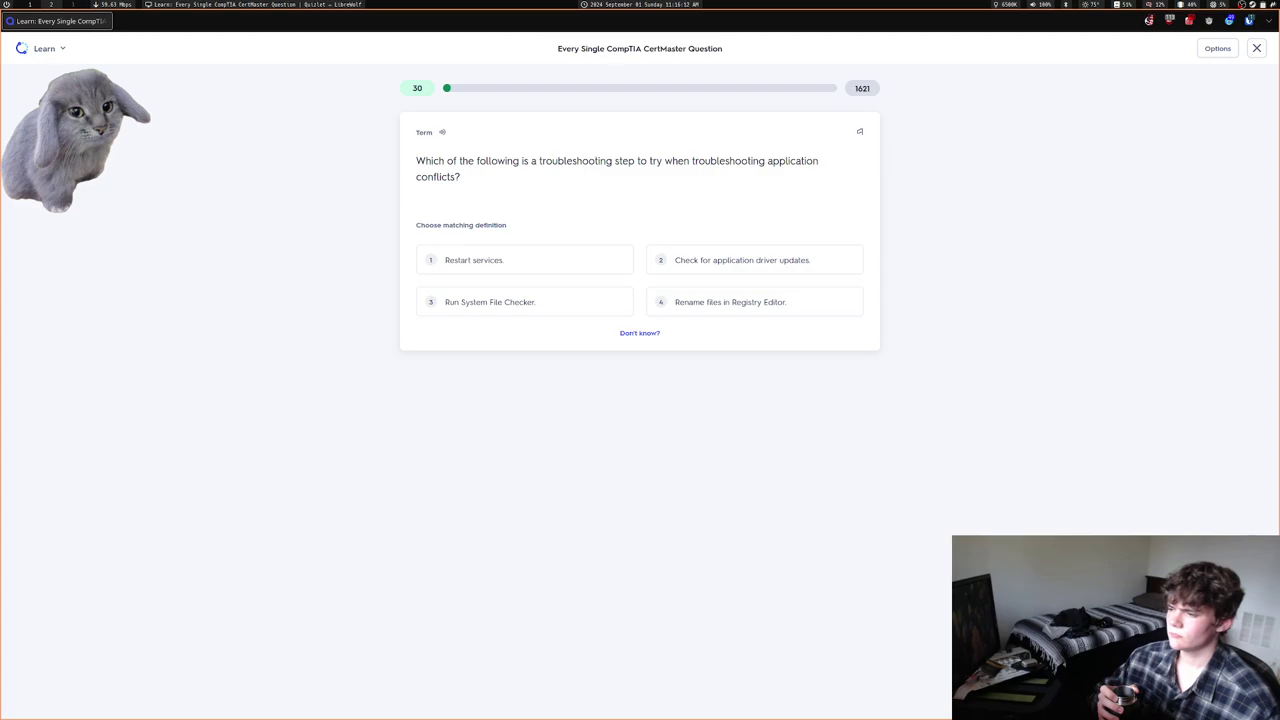
Answer Rename files in Registry Editor for application conflicts, continue, and answer Unavailable for the disk status and Screen calibration for the touchscreen
{"action": "key", "text": "4"}
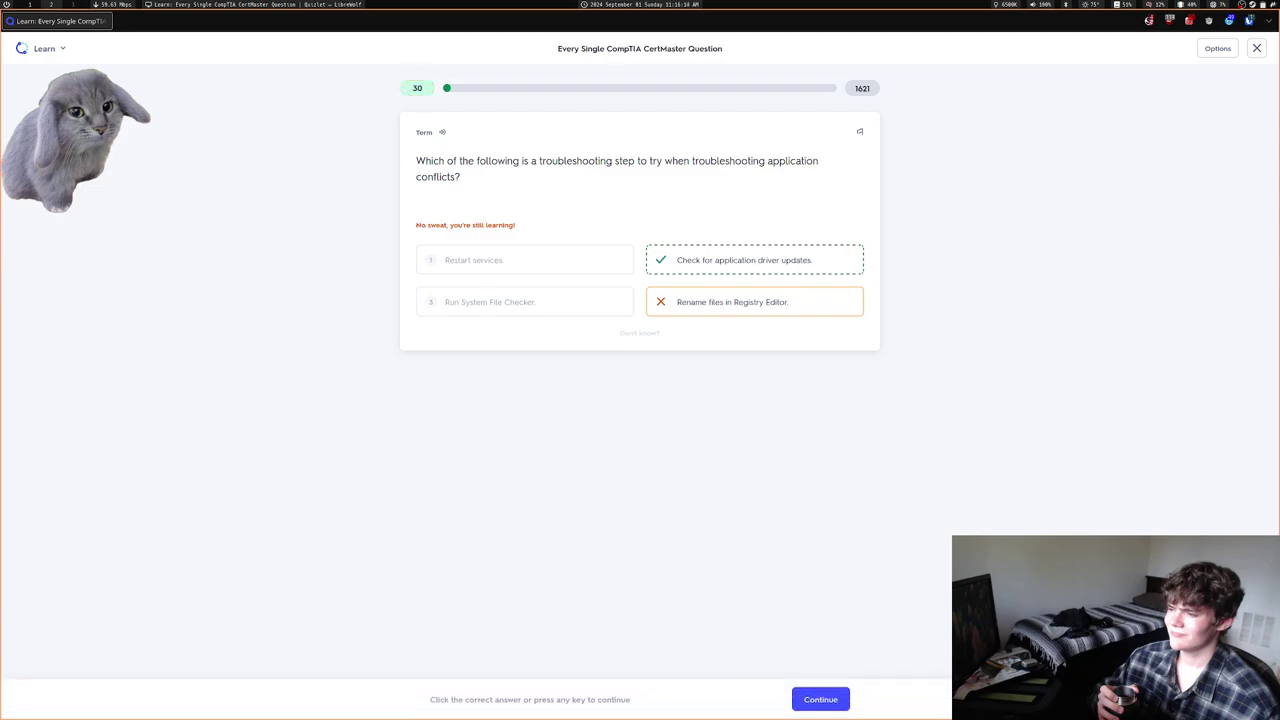
{"action": "key", "text": "Return"}
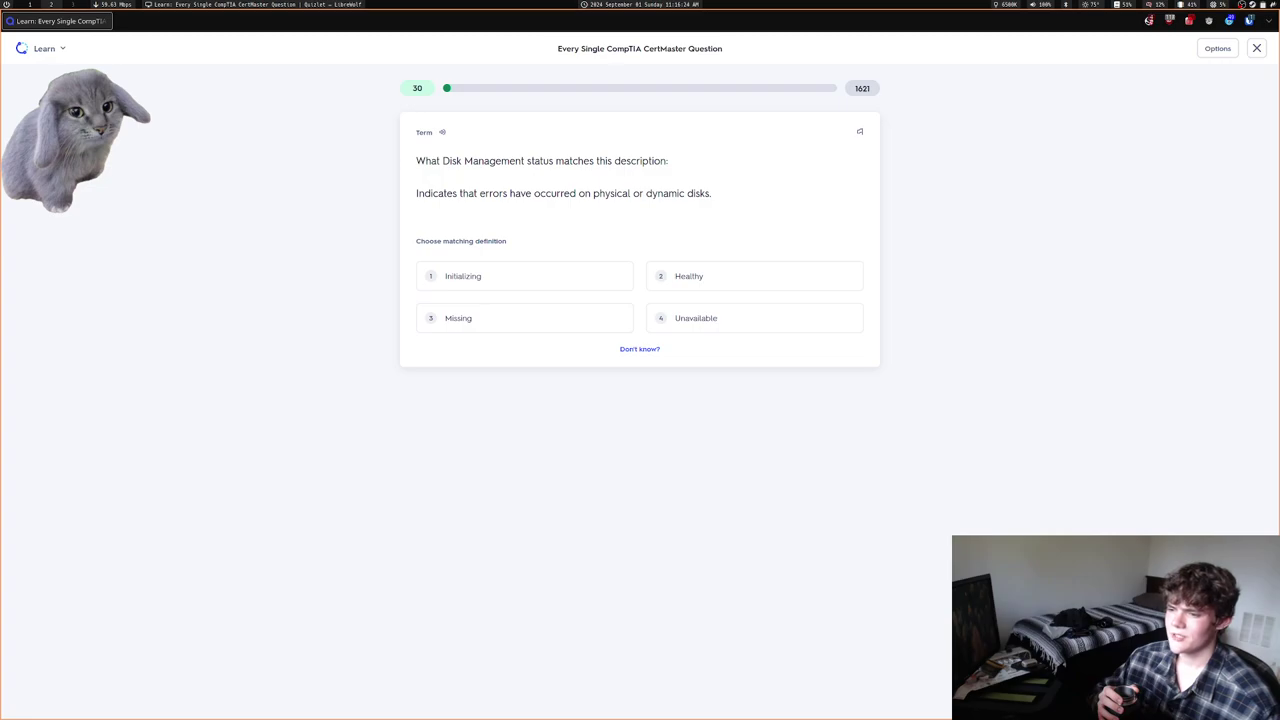
{"action": "key", "text": "4"}
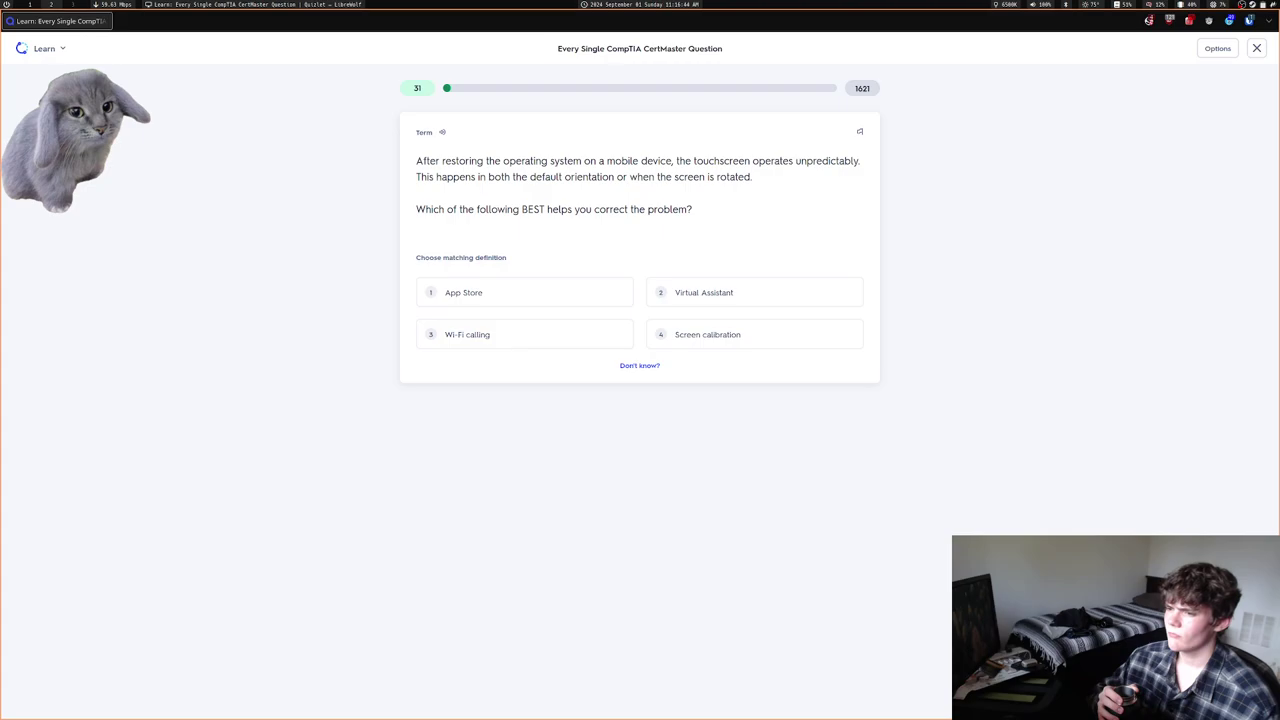
{"action": "key", "text": "4"}
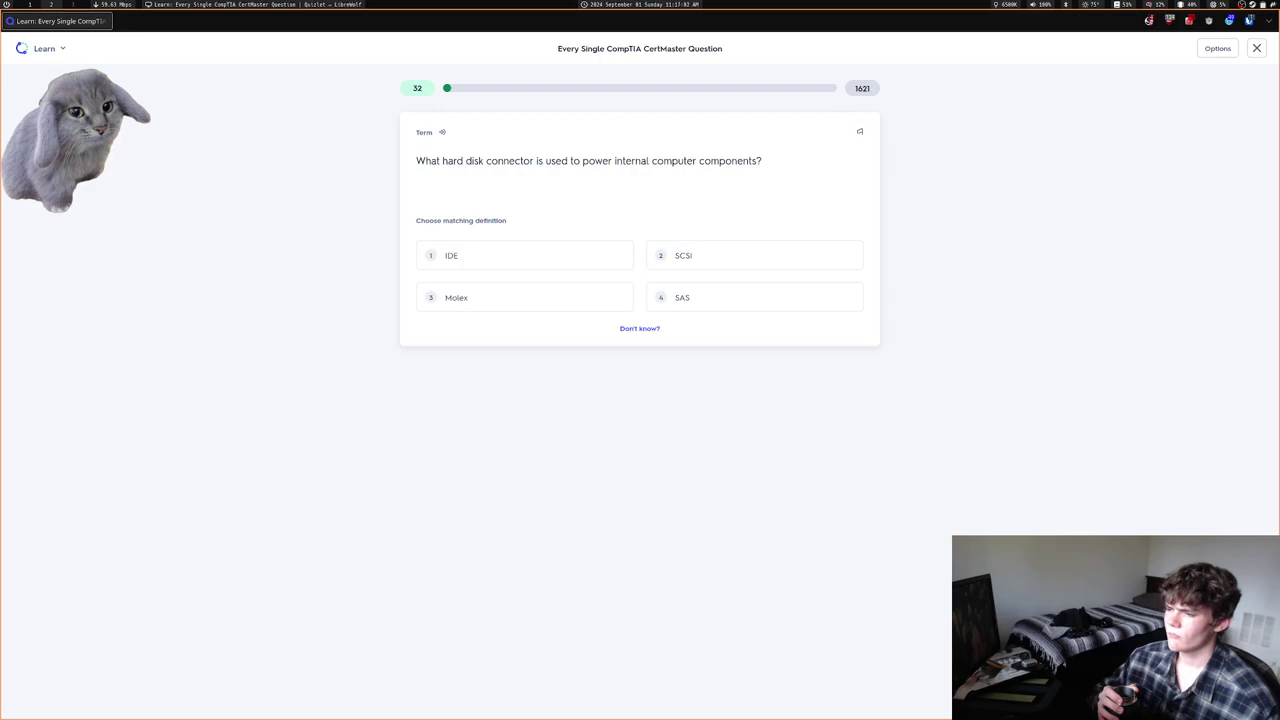
Answer SAS for the internal power connector, continue, and work through the retry questions, including Check for application driver updates and Molex
{"action": "key", "text": "4"}
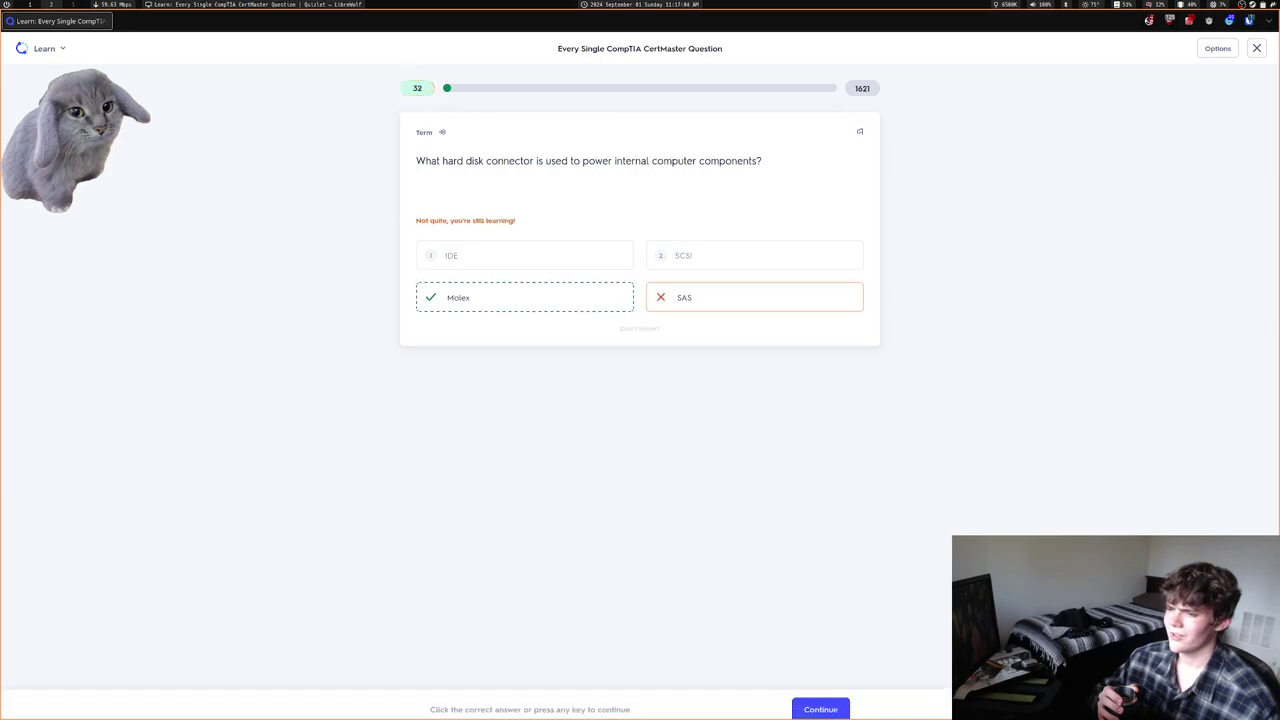
{"action": "key", "text": "space"}
{"action": "key", "text": "1"}
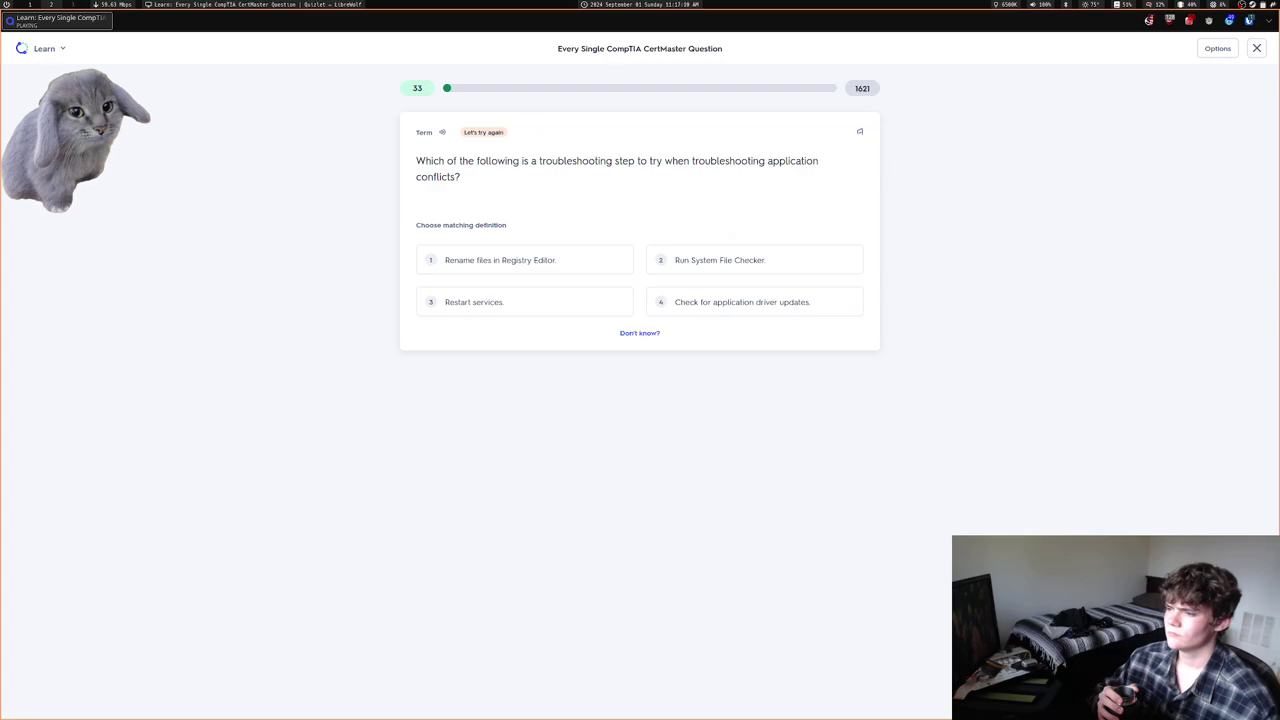
{"action": "key", "text": "4"}
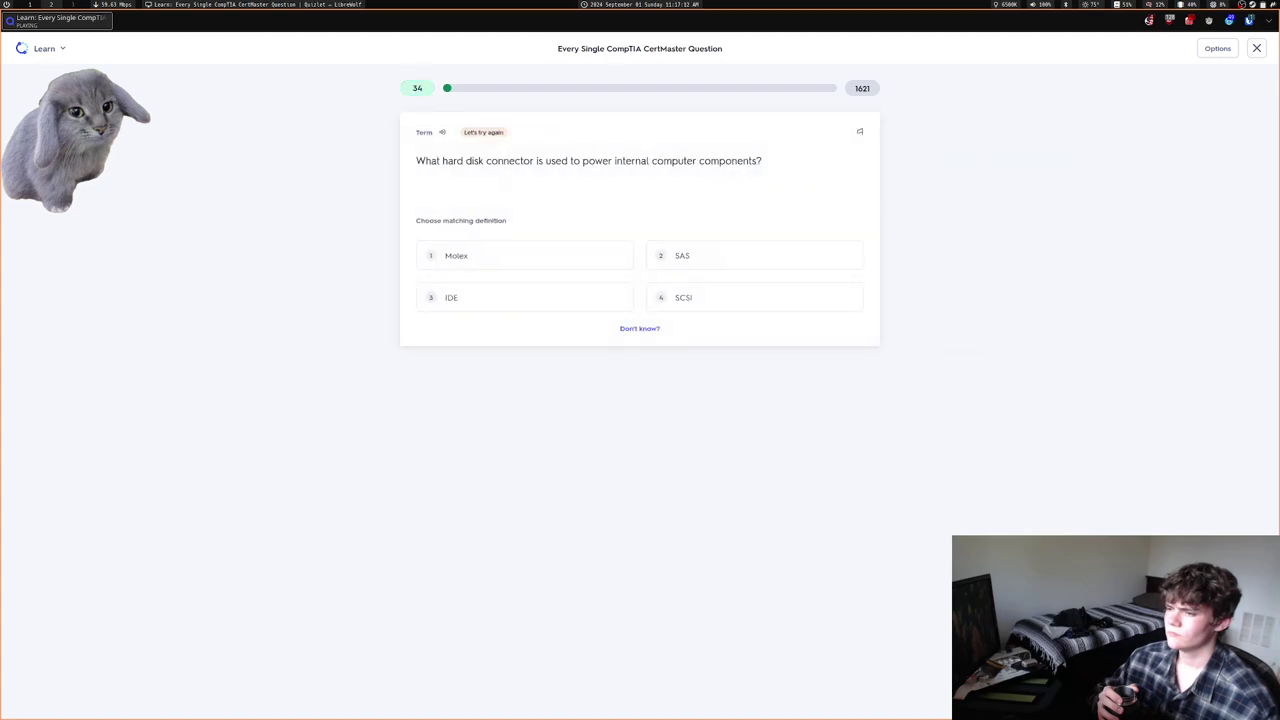
{"action": "key", "text": "1"}
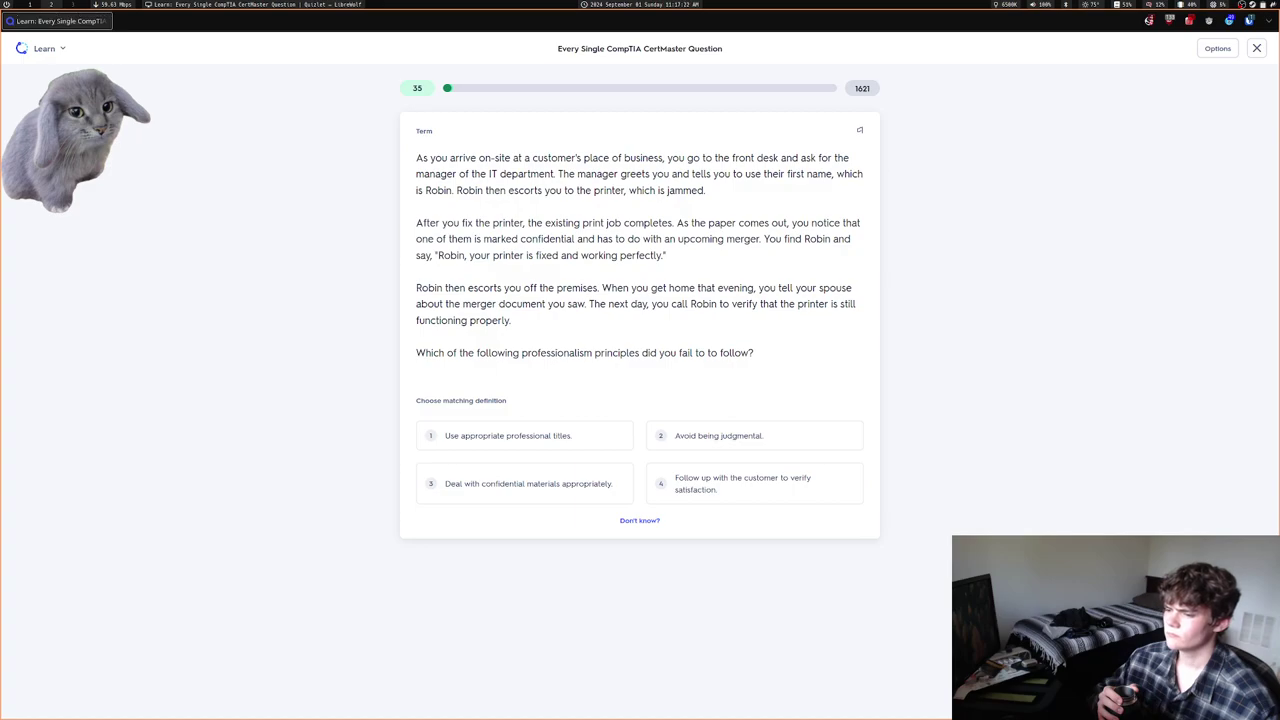
Answer confidential materials for the professionalism failure, no longer encrypted for the EFS copy, dir for the listing command, and CMOS battery failure for the boot hang
{"action": "key", "text": "3"}
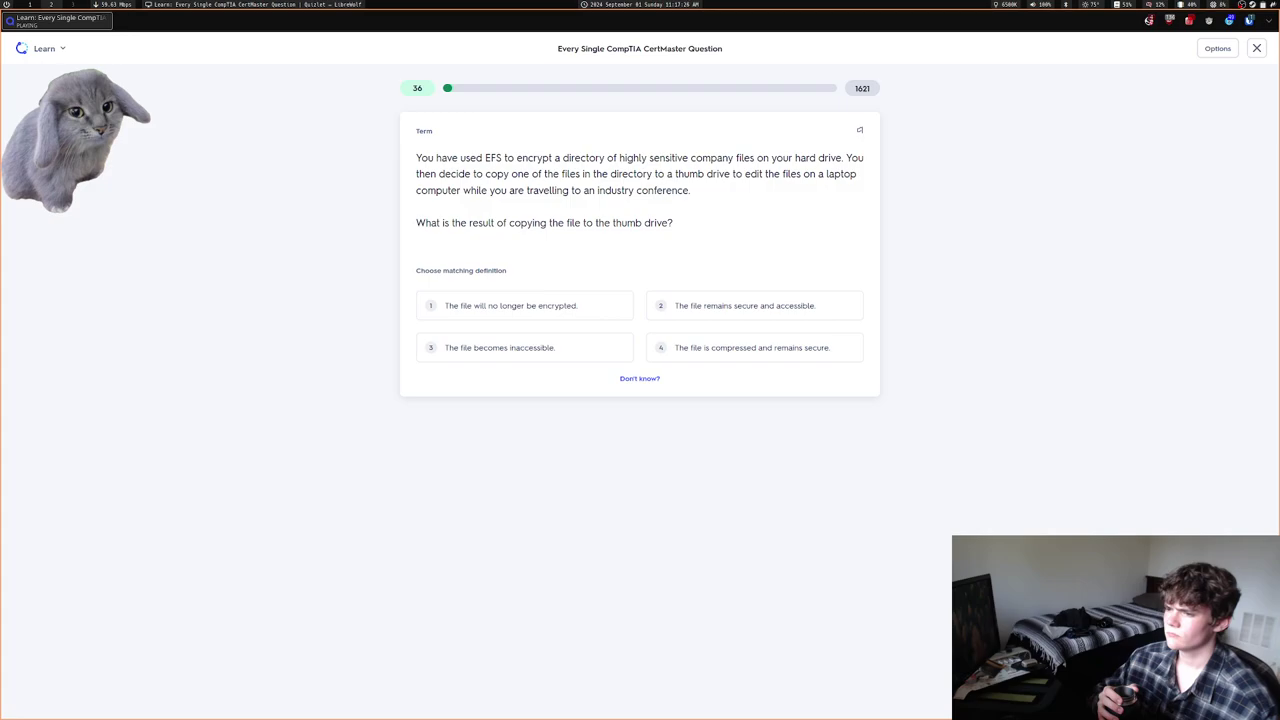
{"action": "key", "text": "1"}
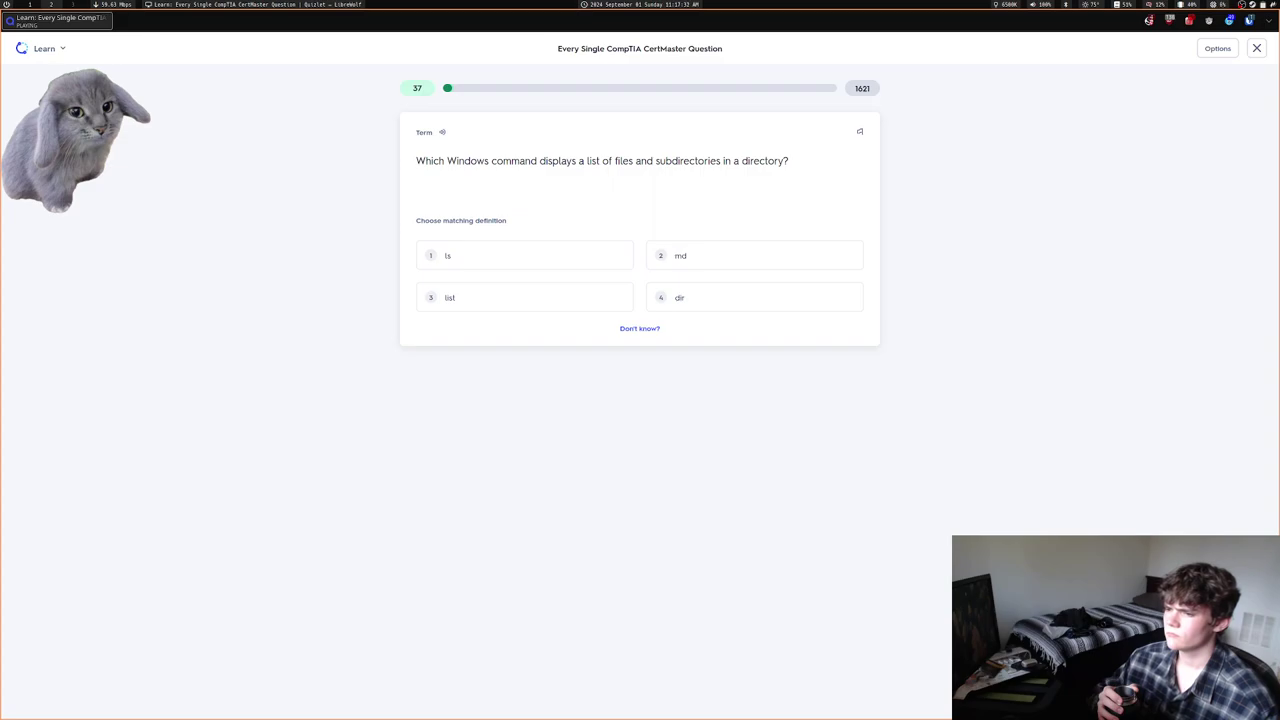
{"action": "key", "text": "4"}
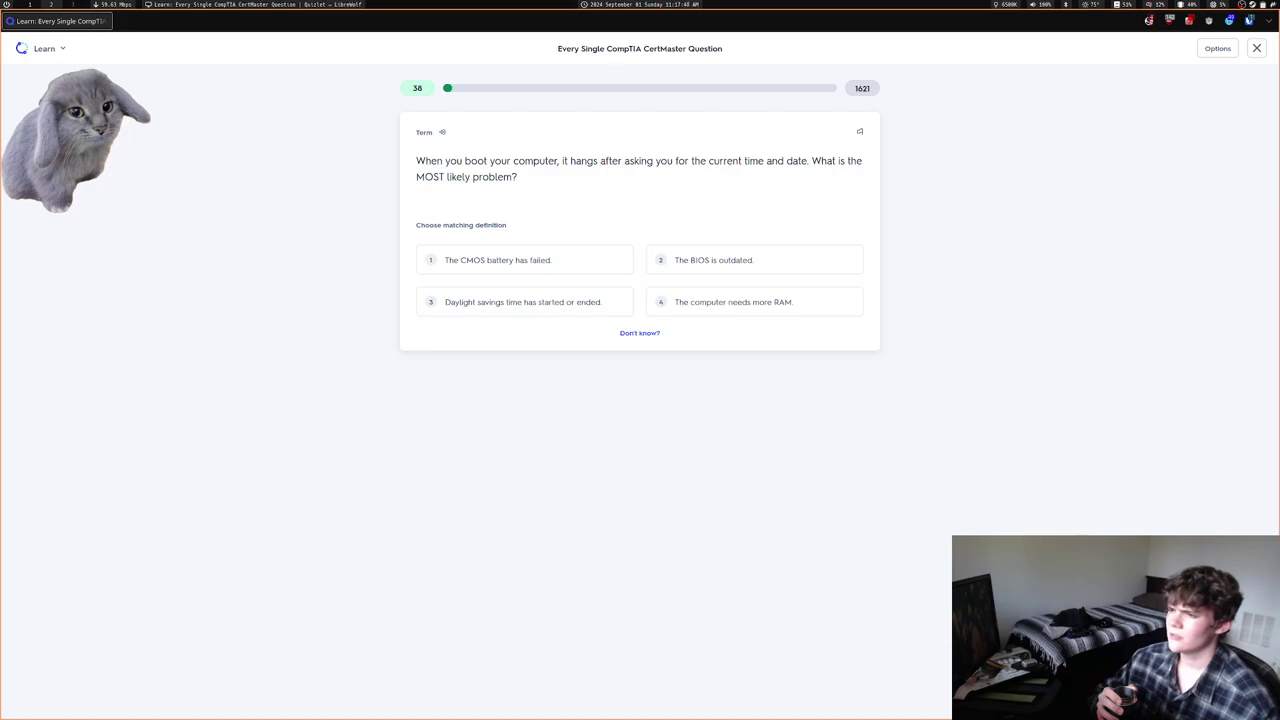
{"action": "key", "text": "1"}
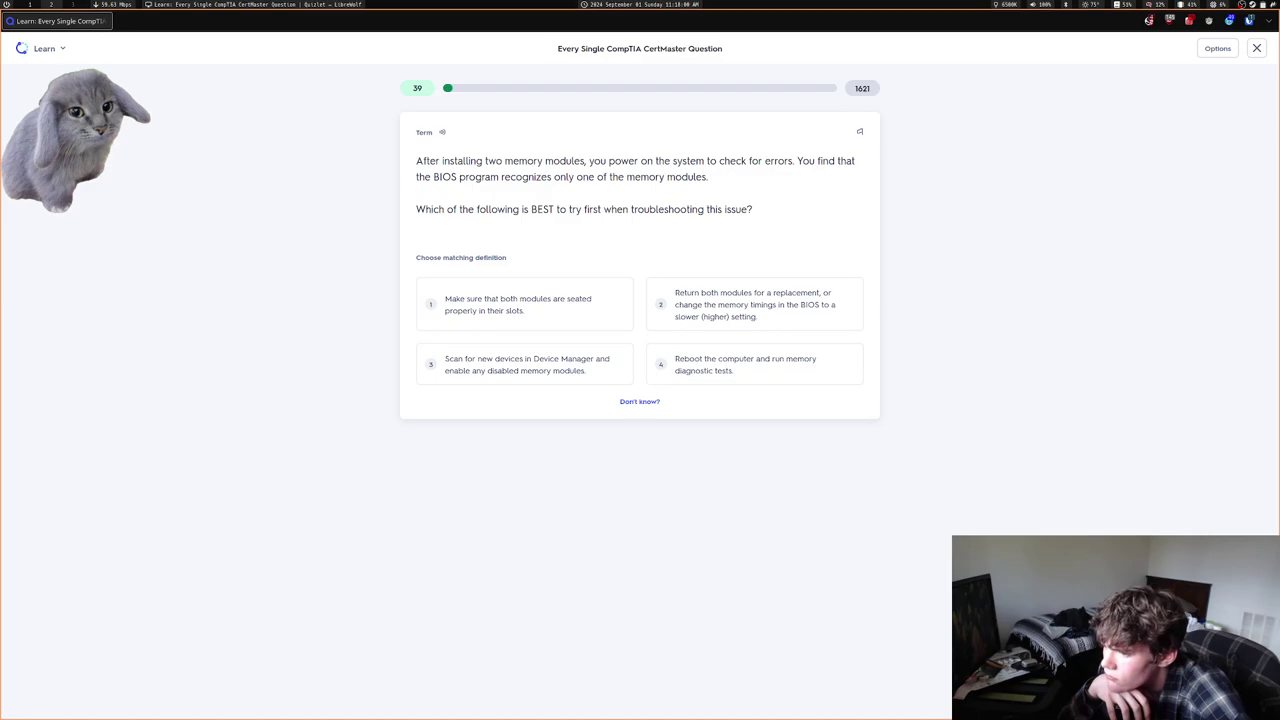
Answer properly seated modules for the memory issue, VNC Viewer with a password for Screen Sharing, mkdir & md for new directories, and start the next round
{"action": "key", "text": "1"}
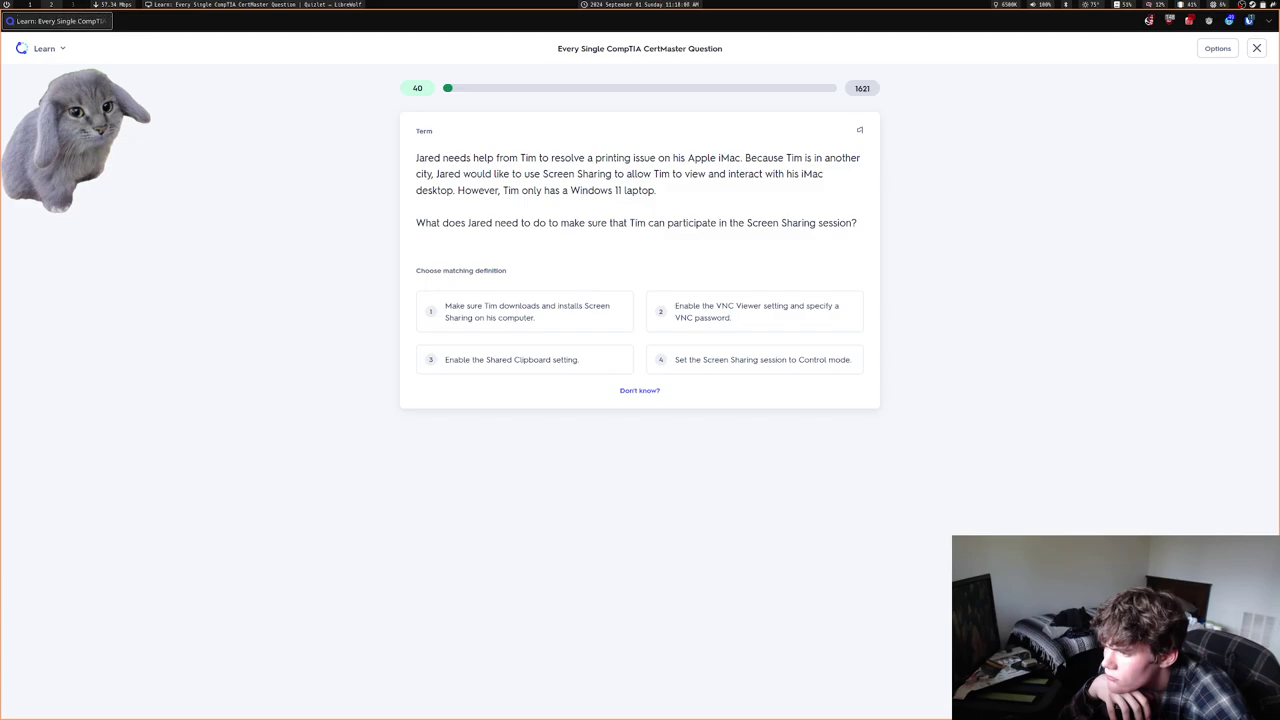
{"action": "key", "text": "2"}
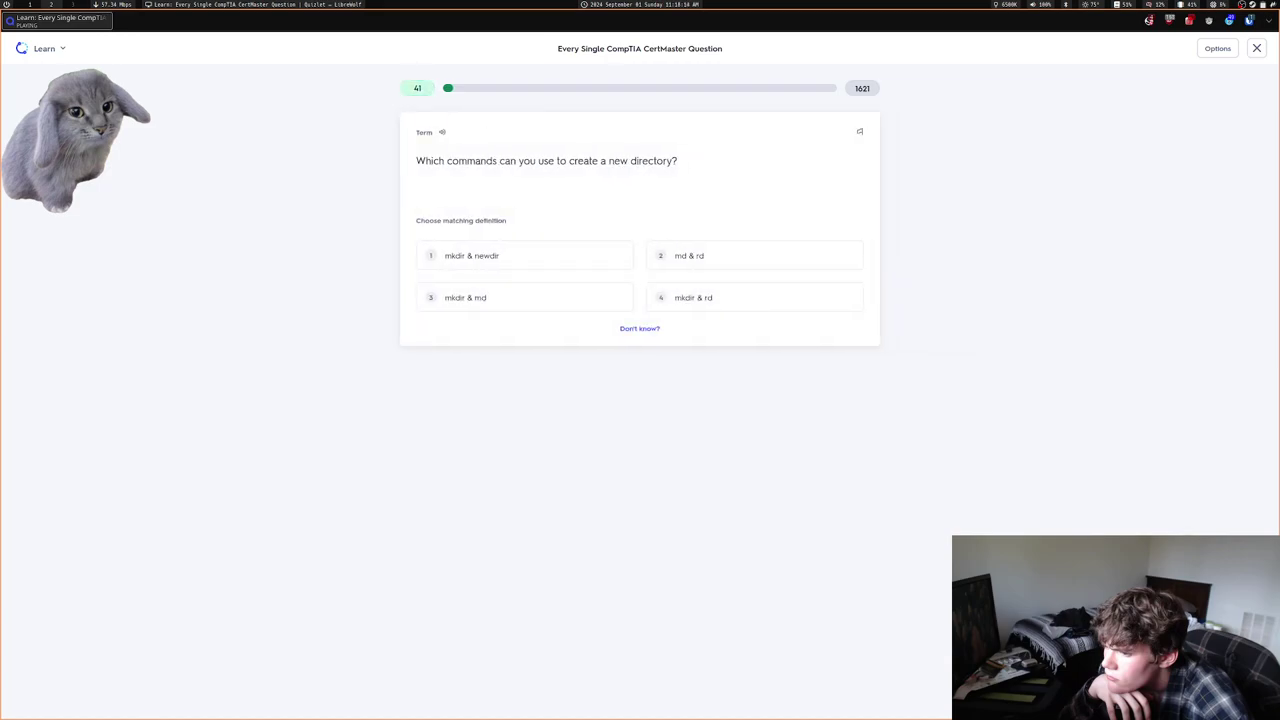
{"action": "key", "text": "3"}
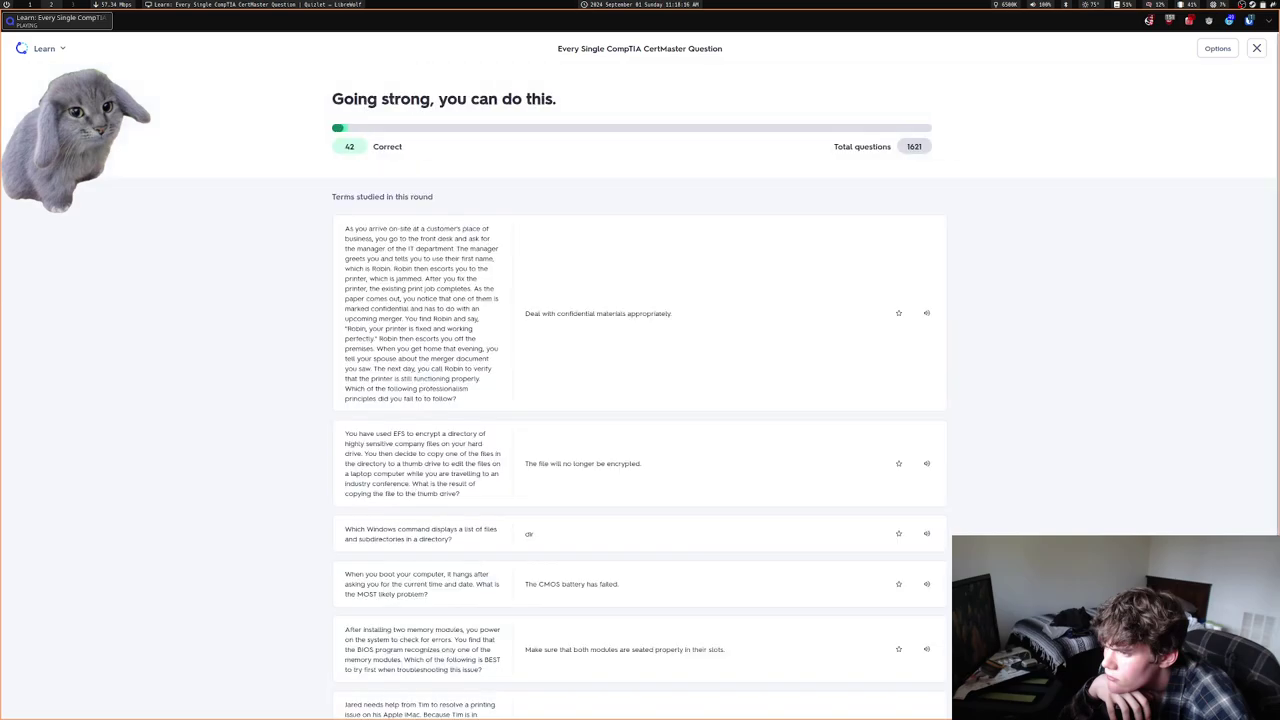
{"action": "key", "text": "Return"}
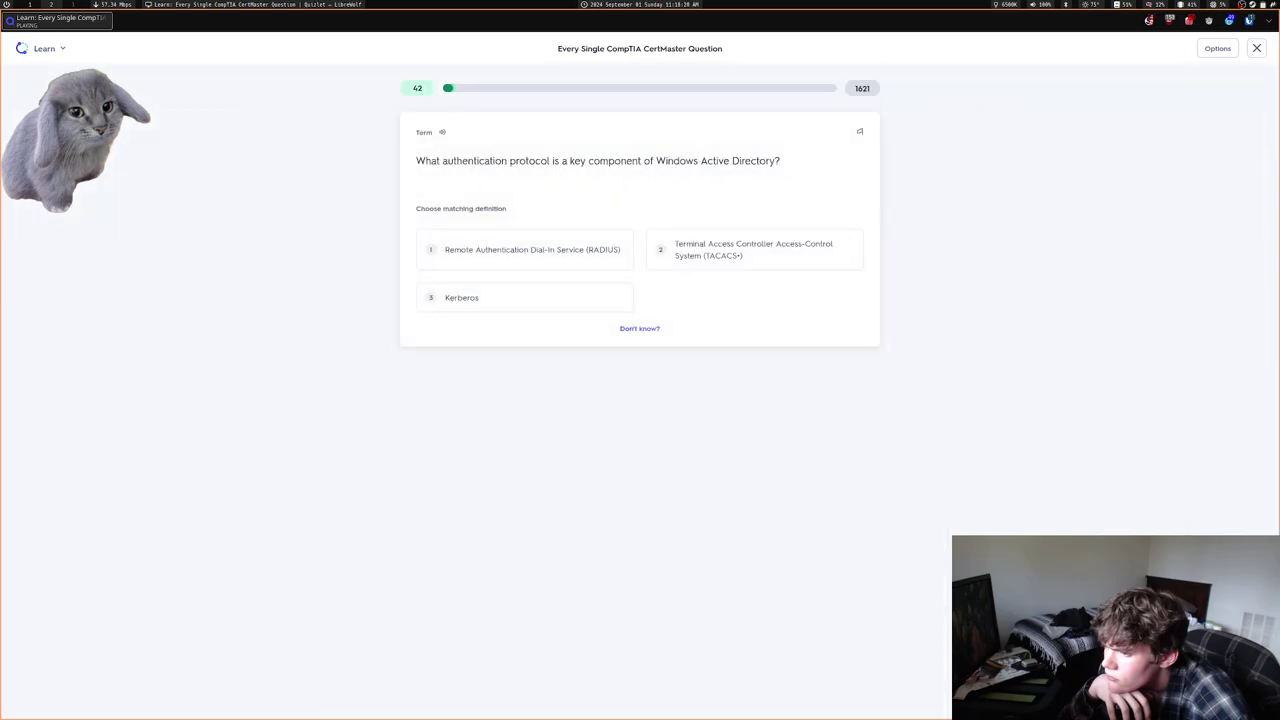
Answer Kerberos for Active Directory, repeated lines or speckles for the dirty drum, single connector for the CPU socket, and matching same-capacity sets for multi-channel memory
{"action": "key", "text": "3"}
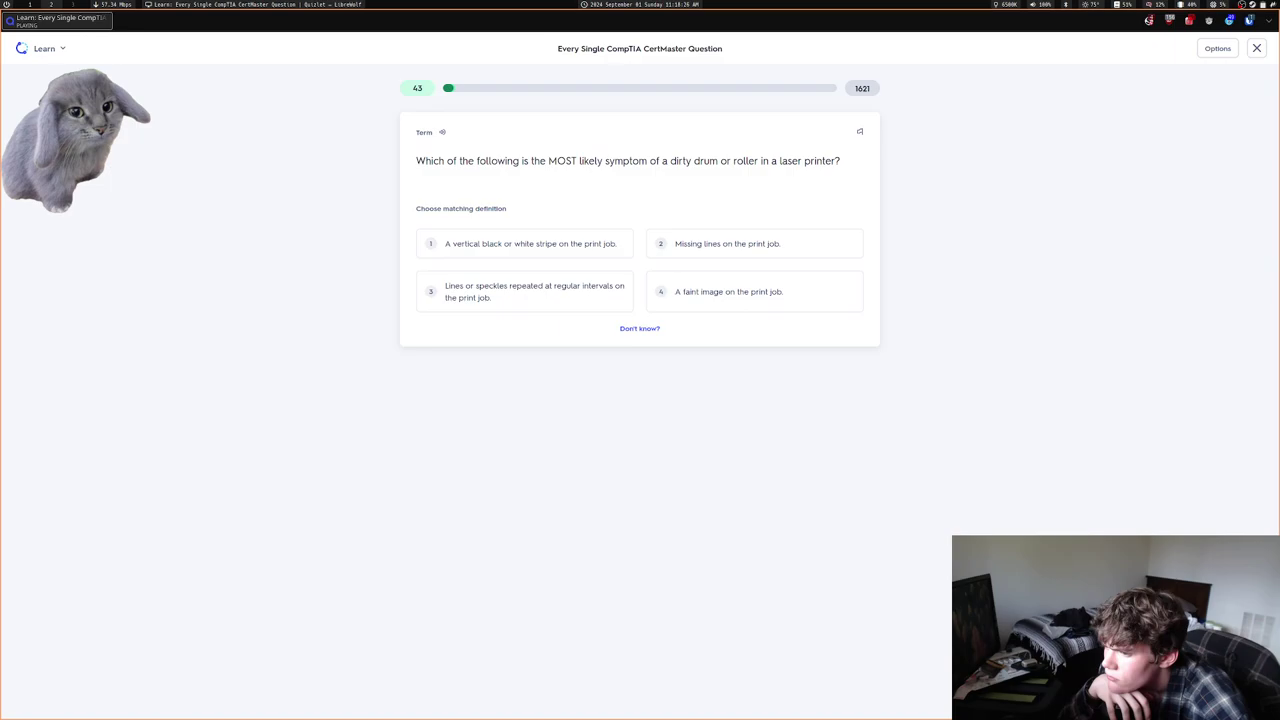
{"action": "key", "text": "3"}
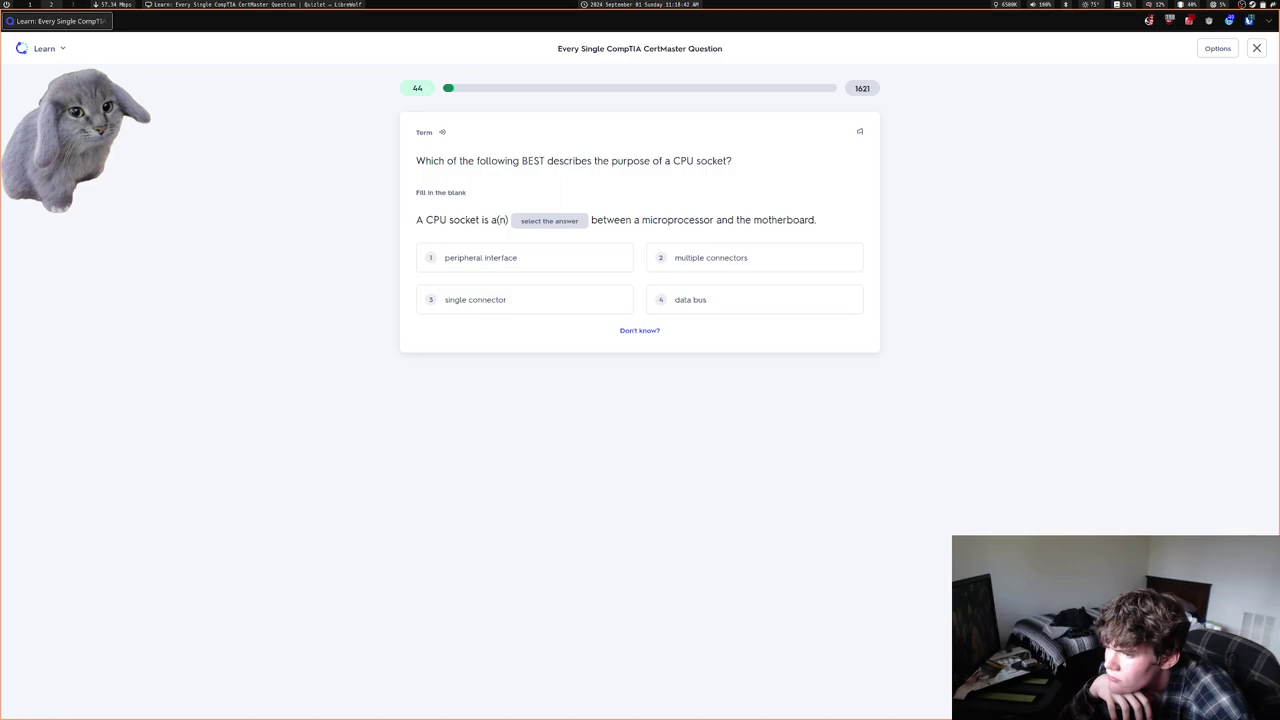
{"action": "key", "text": "3"}
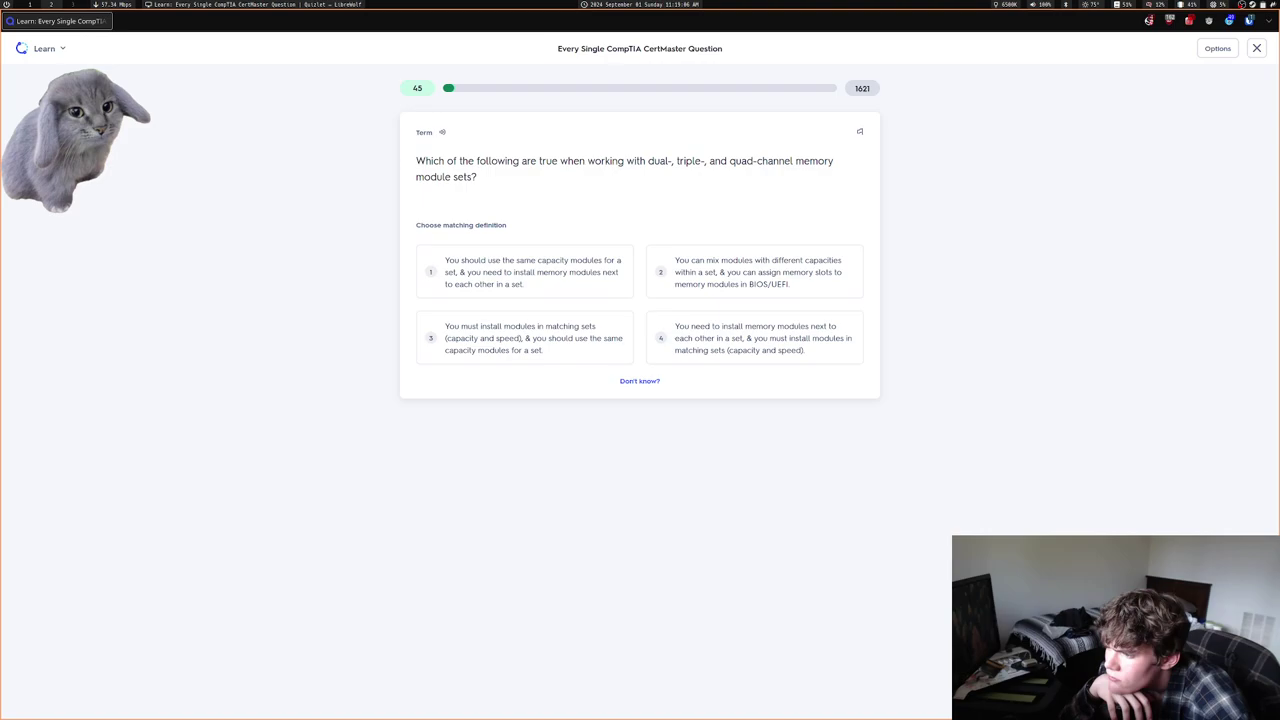
{"action": "key", "text": "3"}
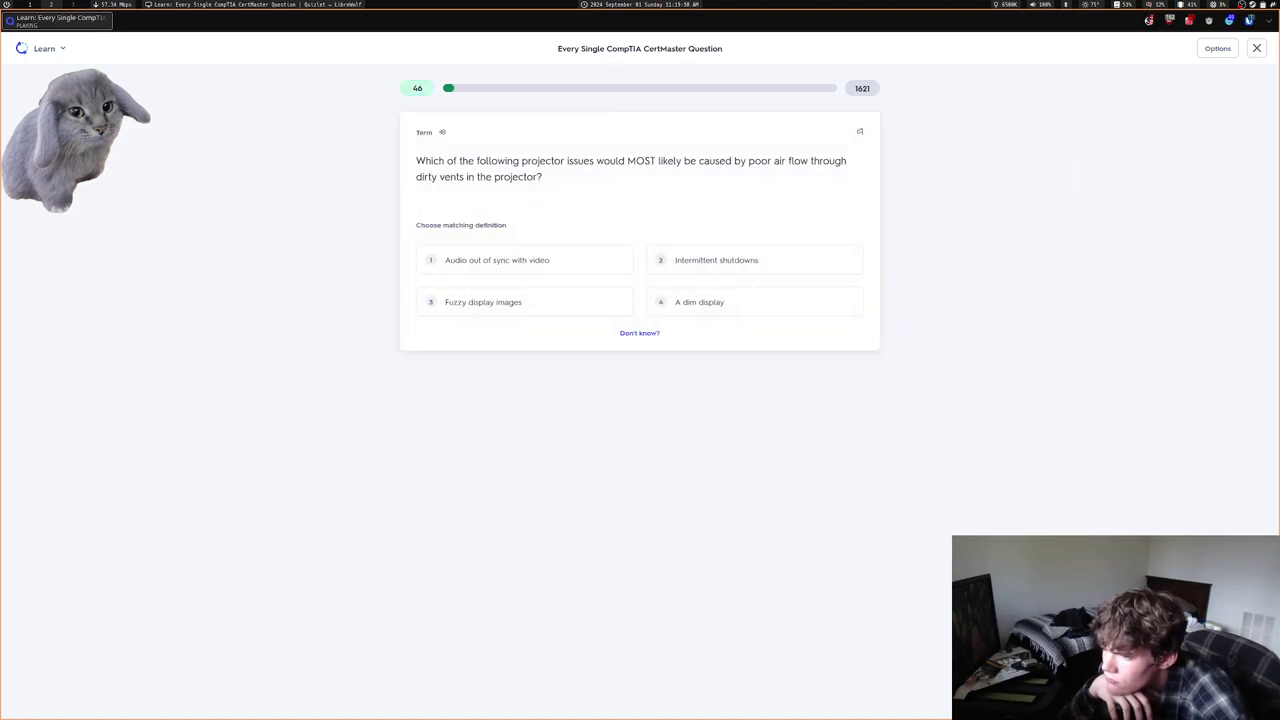
Answer Intermittent shutdowns for the projector vents, speckles at regular intervals for the dirty drum, and checking the DVD power and SATA cables, and continue
{"action": "key", "text": "2"}
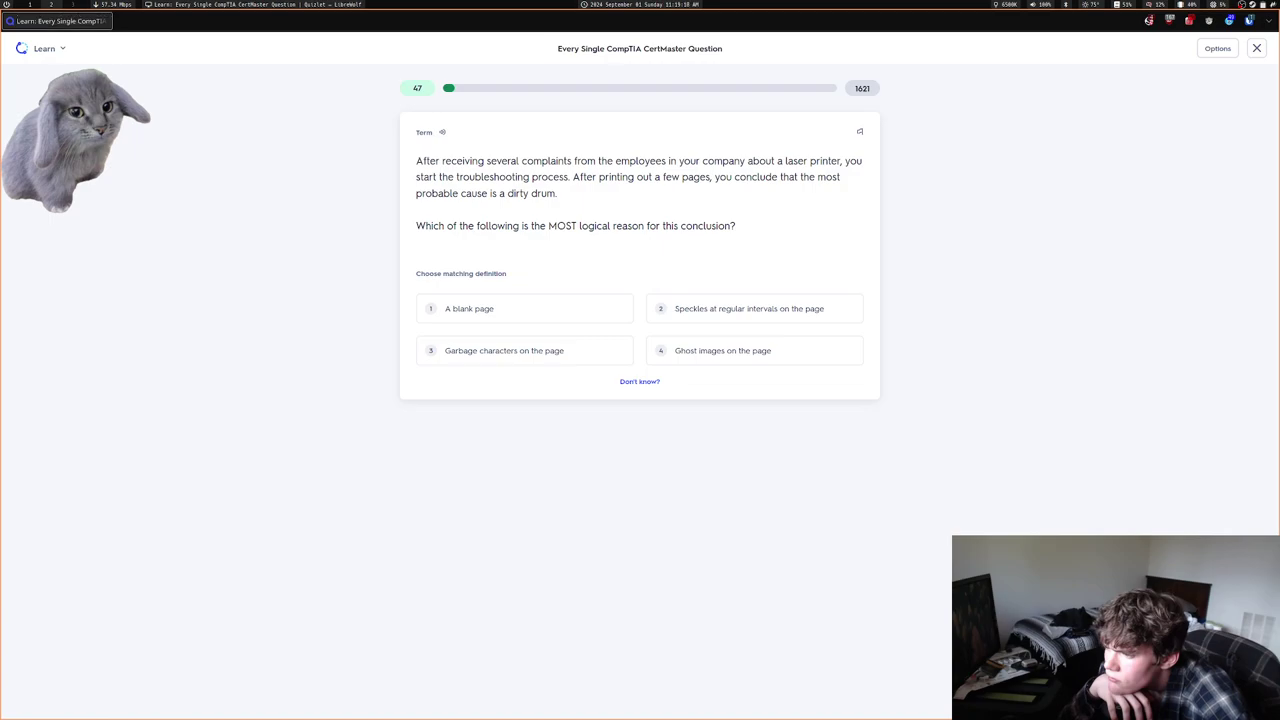
{"action": "key", "text": "2"}
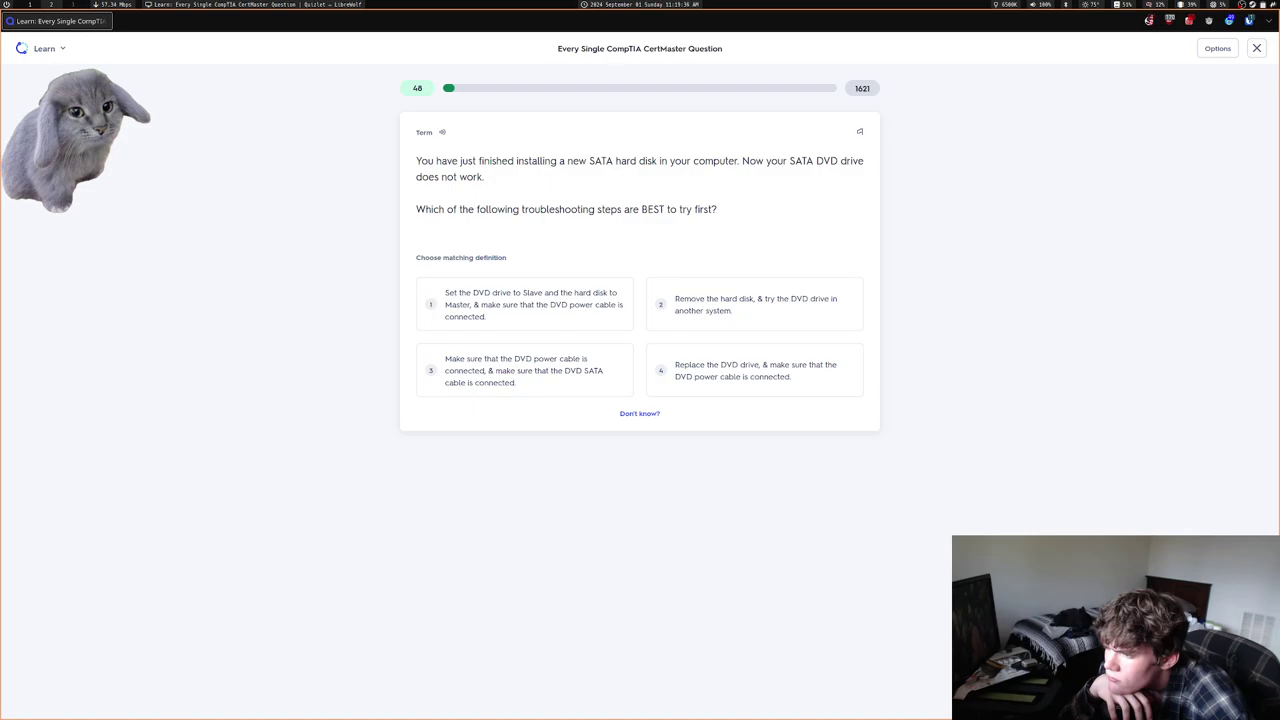
{"action": "key", "text": "3"}
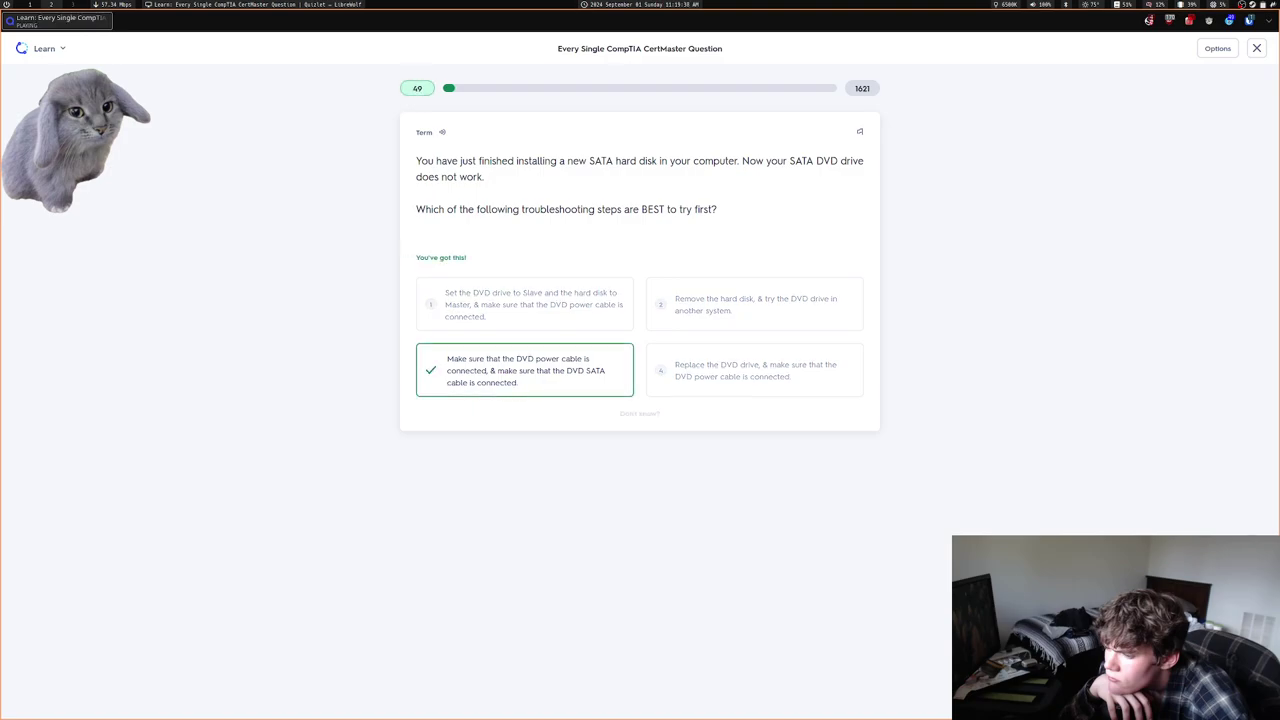
{"action": "key", "text": "Return"}
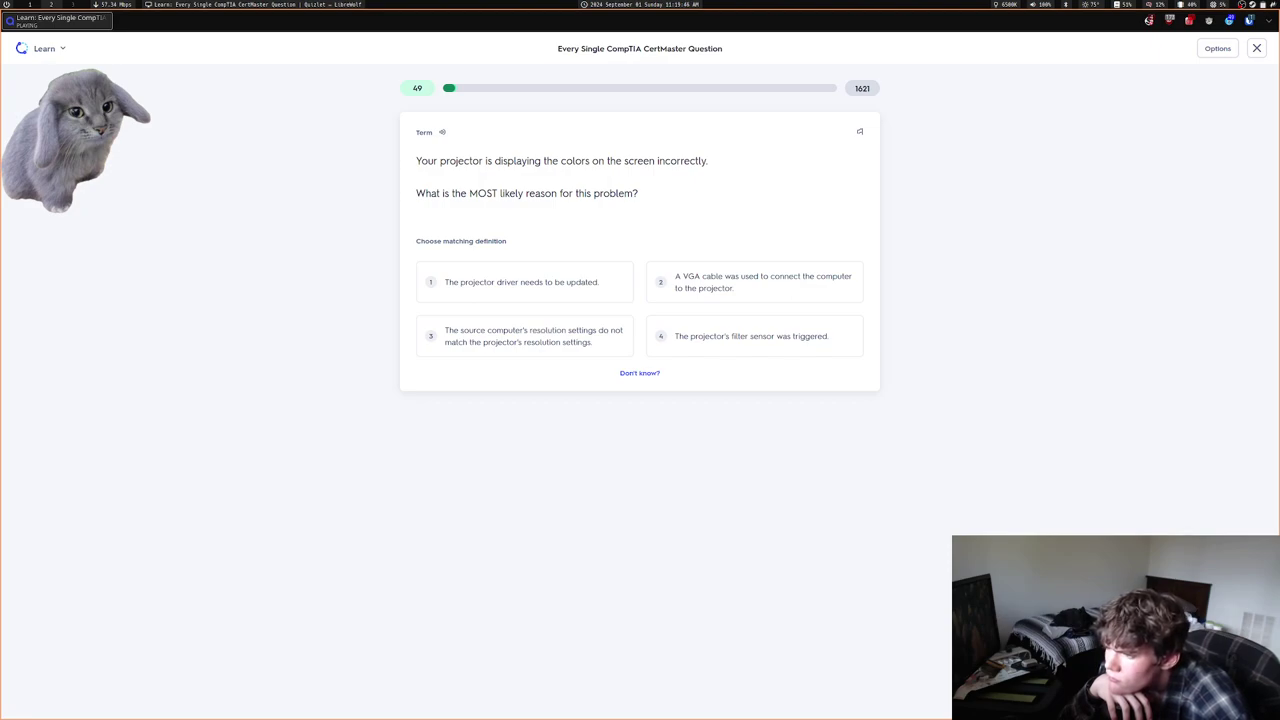
Answer the projector color question with the driver needing an update, continue, and answer Chain of custody for the evidence document
{"action": "key", "text": "1"}
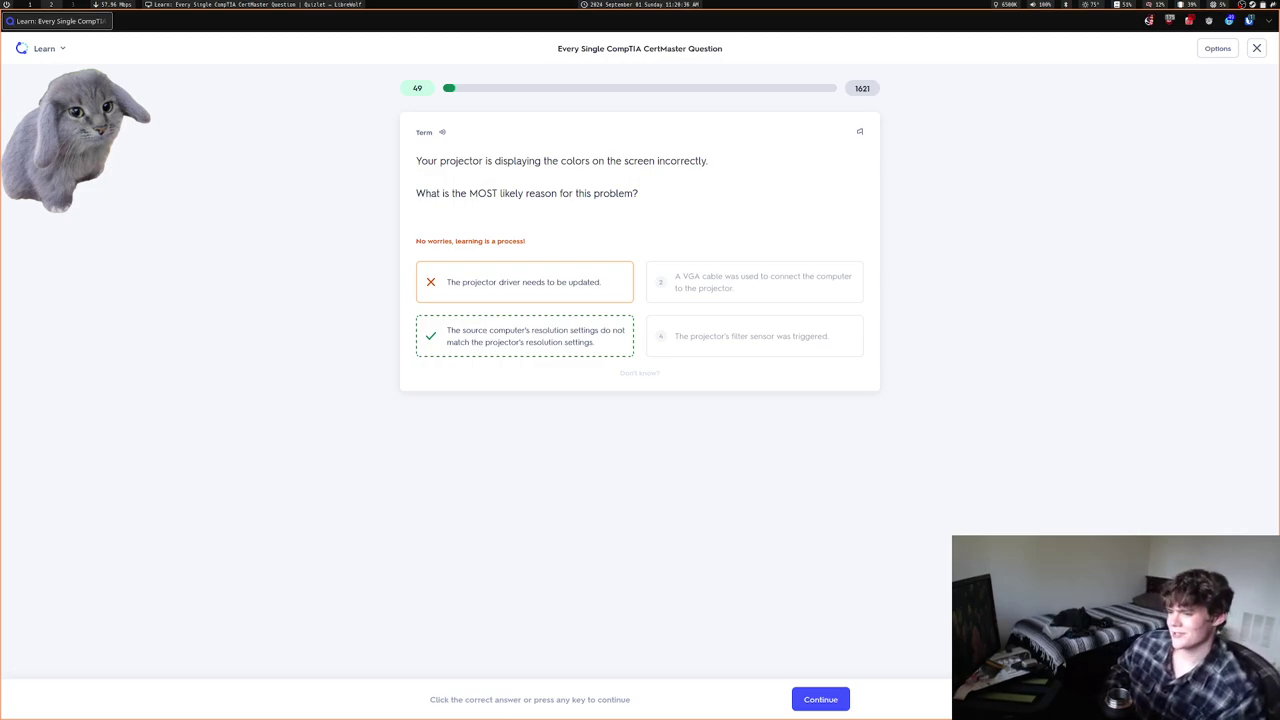
{"action": "key", "text": "space"}
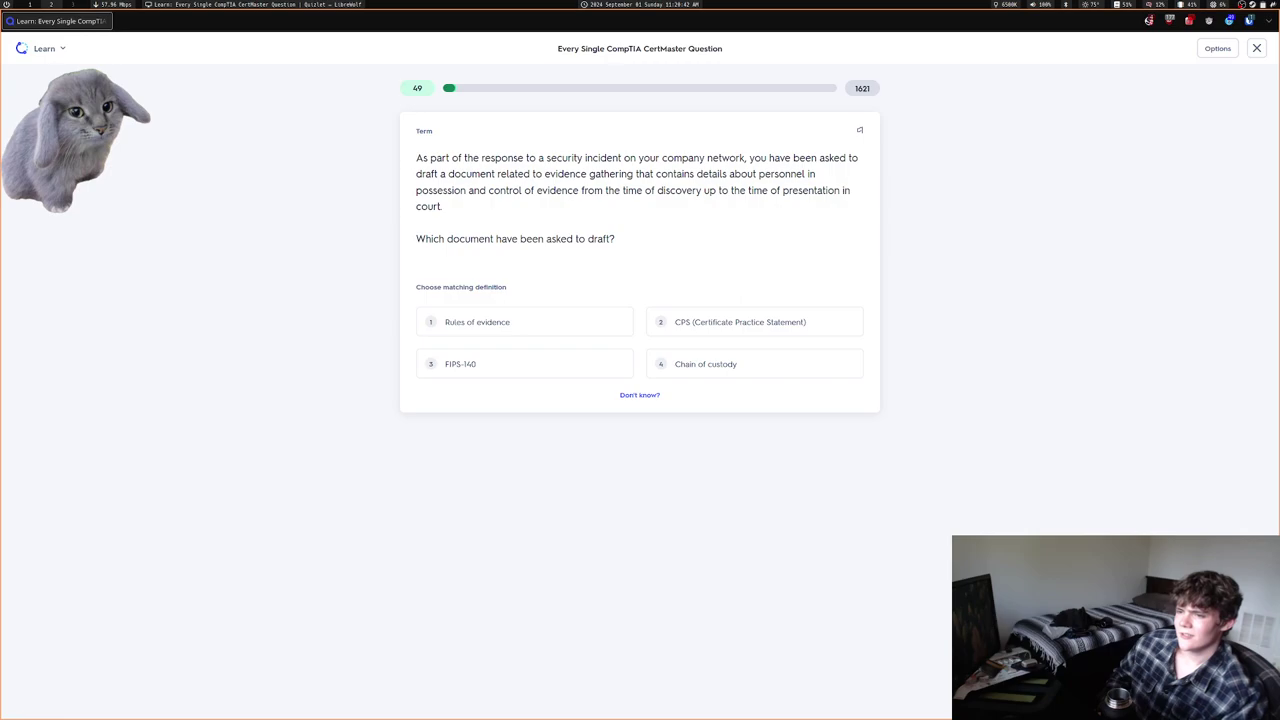
{"action": "key", "text": "4"}
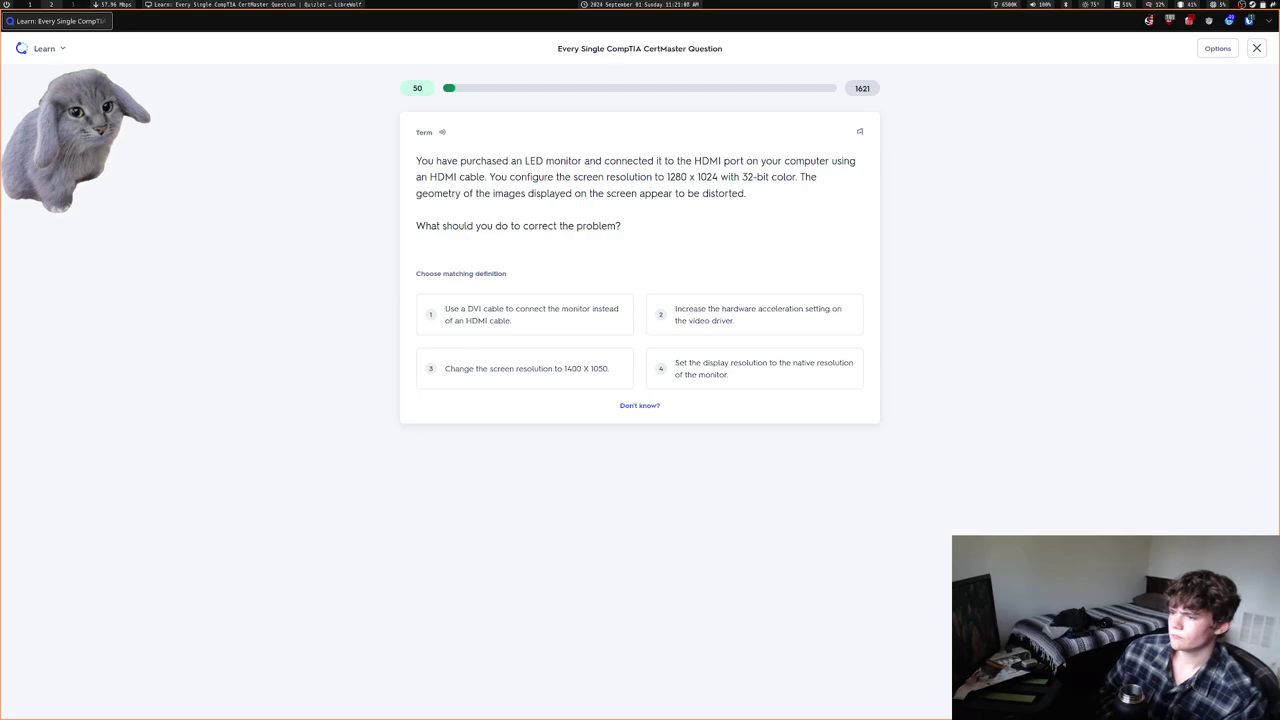
Answer native resolution for the distorted LED monitor, Reactivate your copy of Windows for the motherboard upgrade, and out of disk space for the unmounted storage space
{"action": "key", "text": "4"}
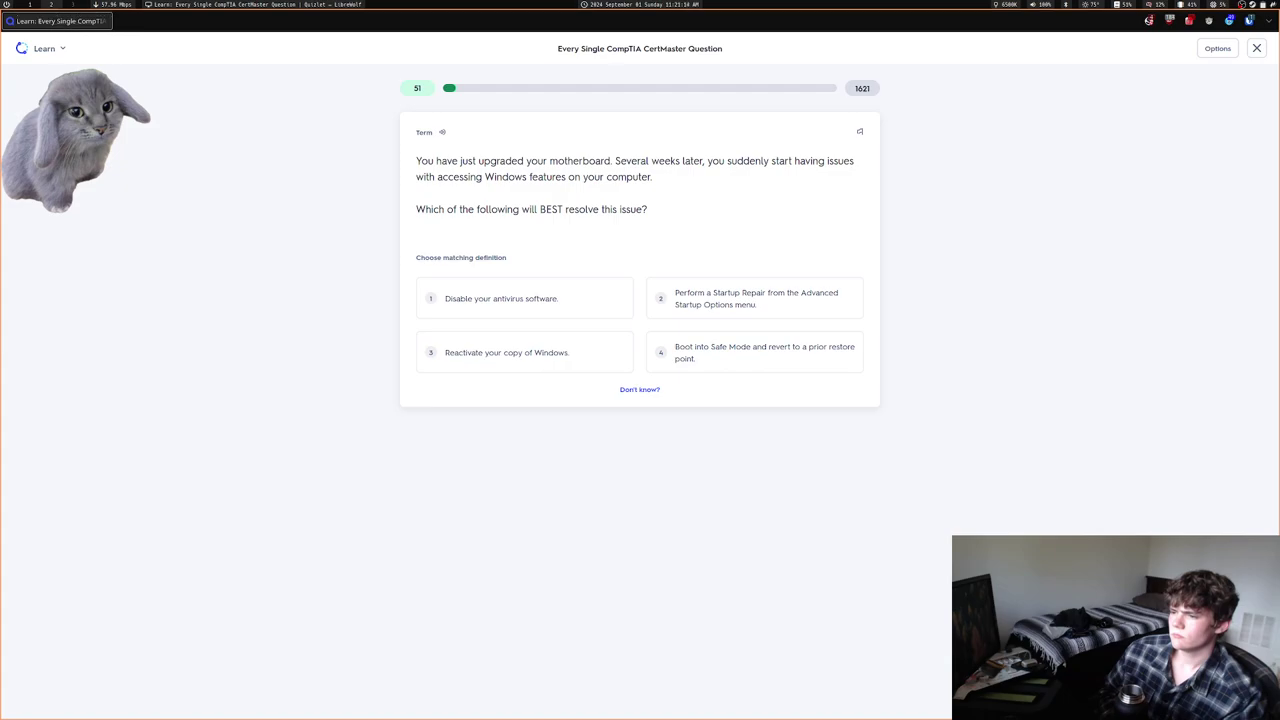
{"action": "key", "text": "3"}
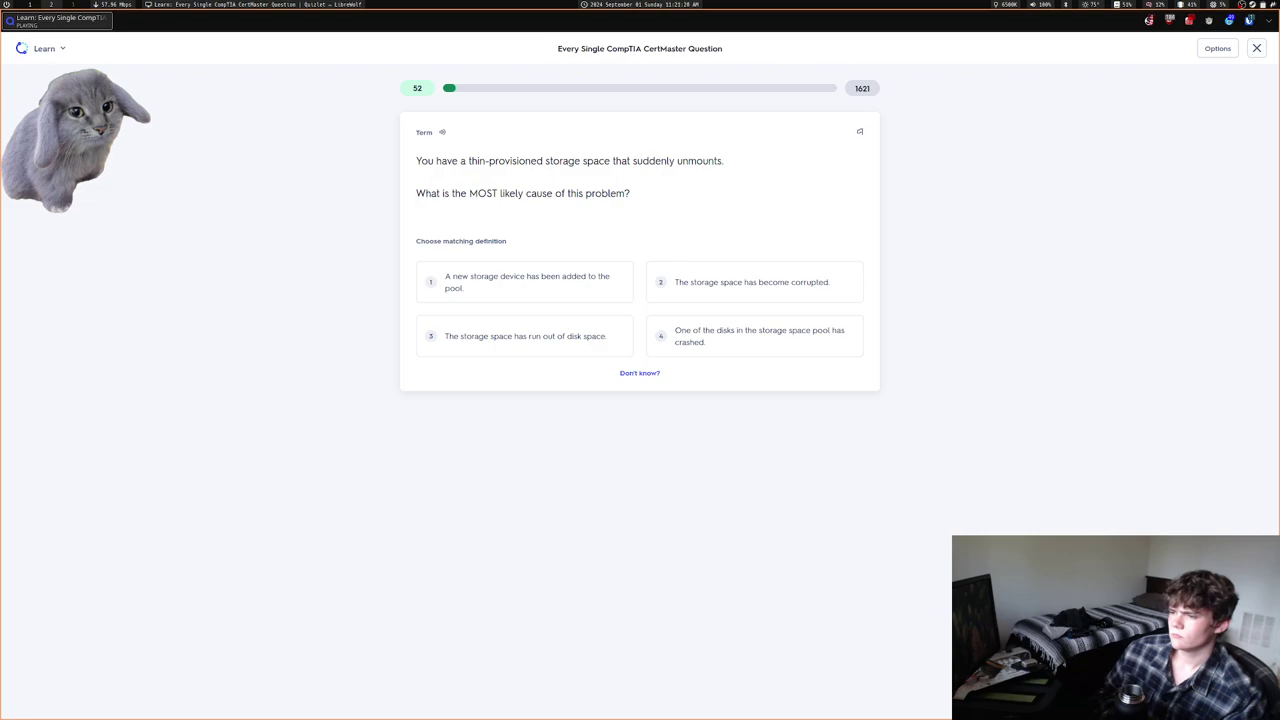
{"action": "key", "text": "3"}
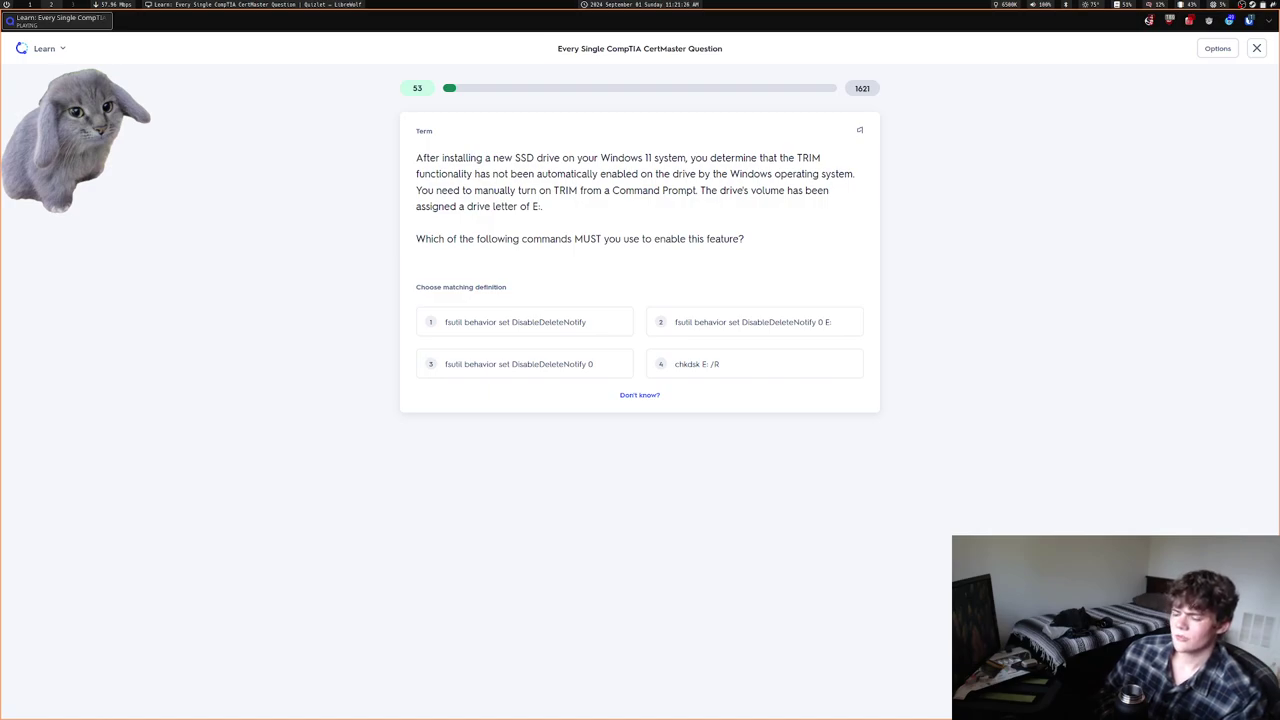
Search the web for "thin provisioning" in a new tab and open the Wikipedia article on it
{"action": "key", "text": "ctrl+t"}
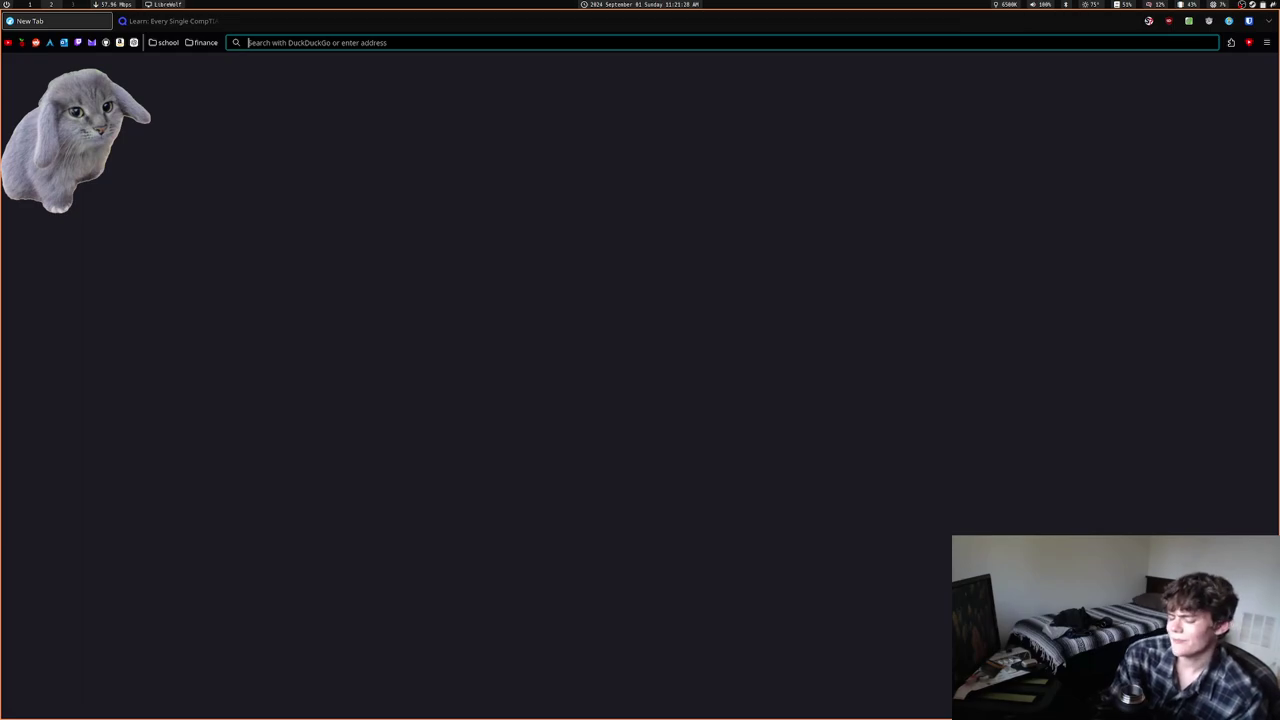
{"action": "type", "text": "t"}
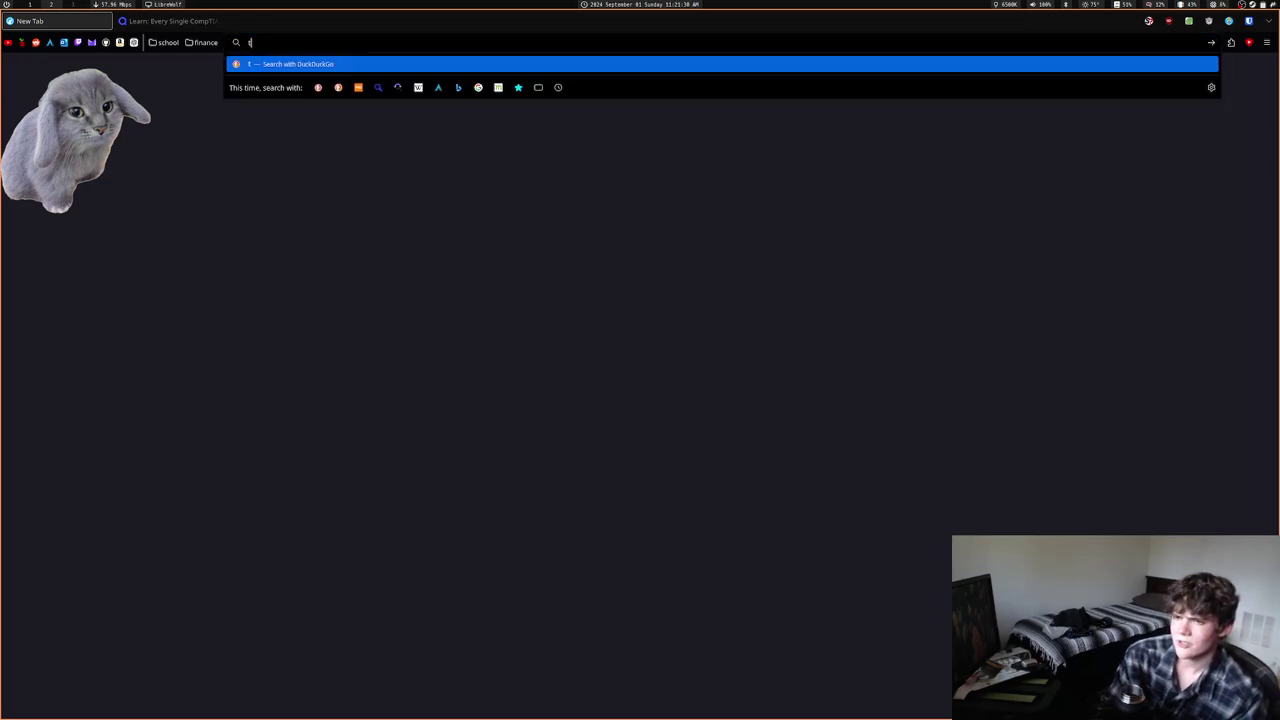
{"action": "type", "text": "hin provisioni"}
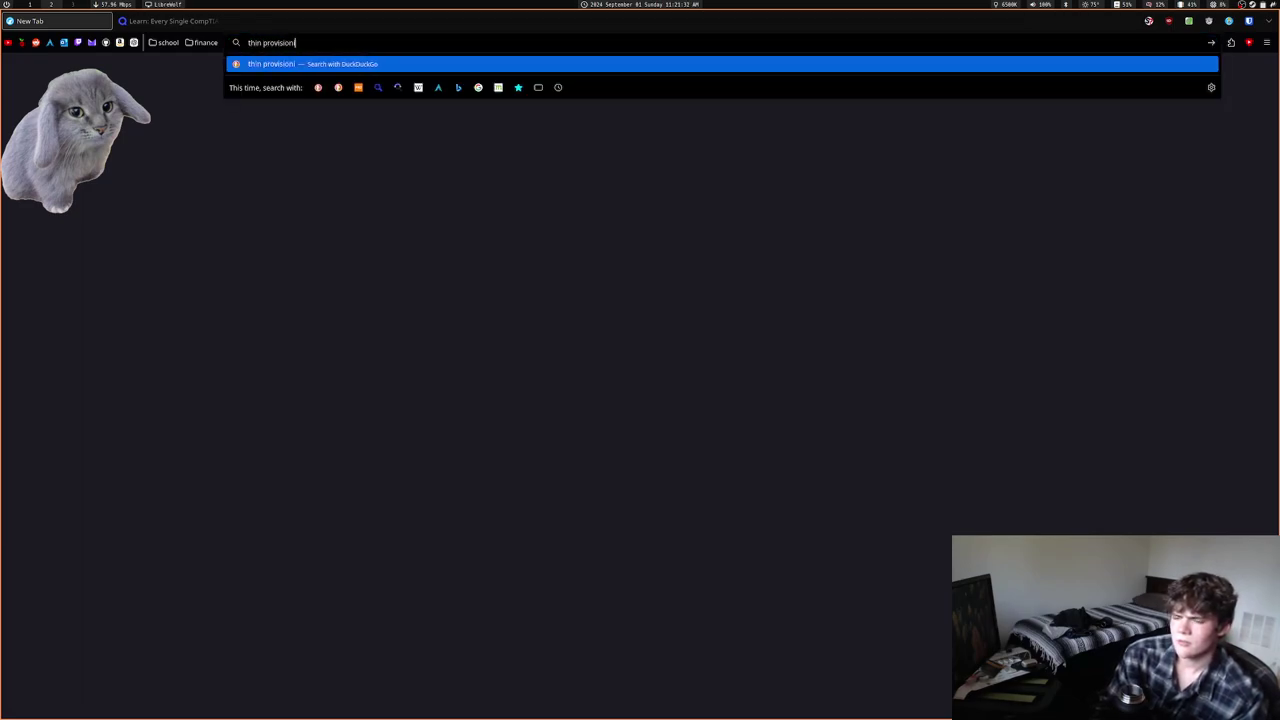
{"action": "type", "text": "ng"}
{"action": "key", "text": "Return"}
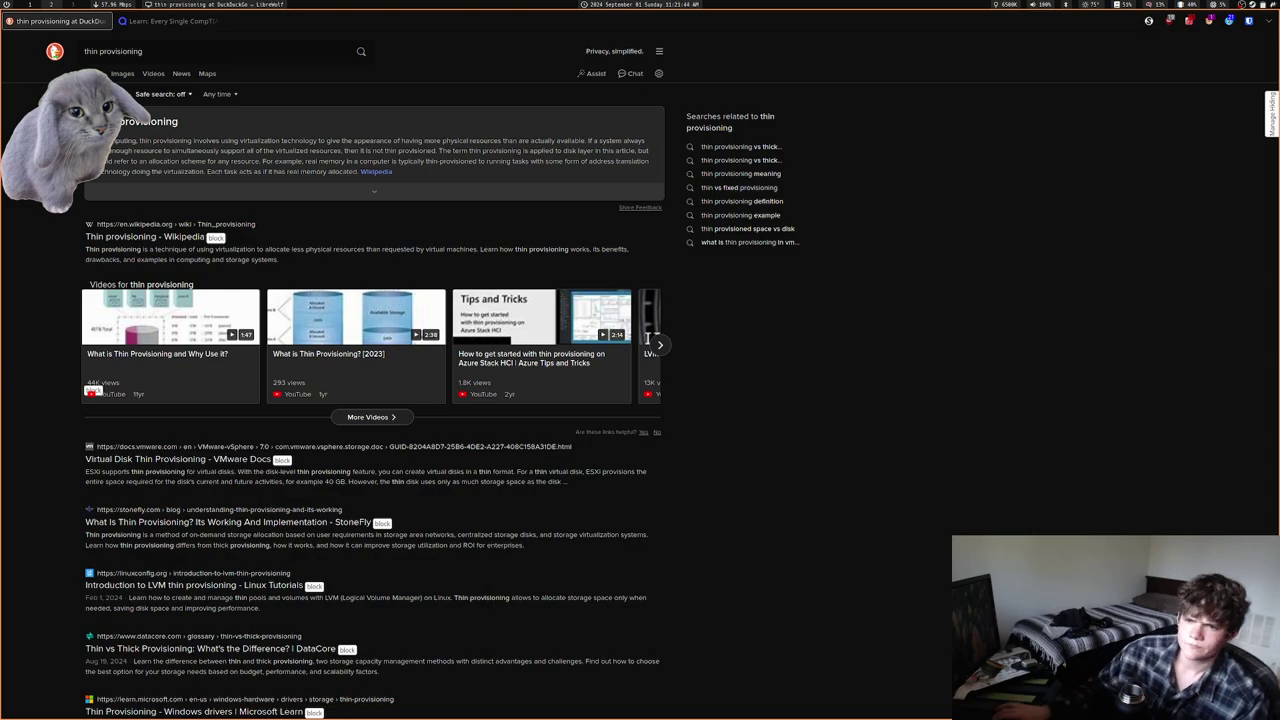
{"action": "left_click", "coordinate": [375, 172]}
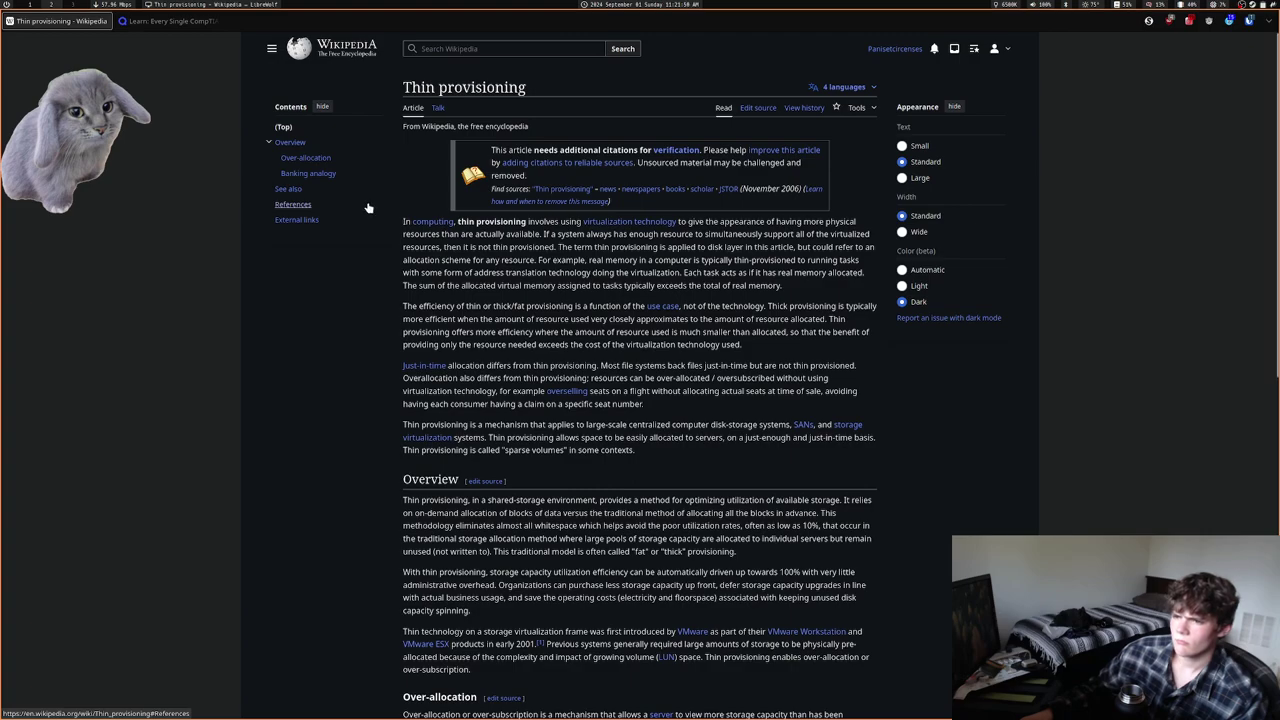
Read the Over-allocation and Banking analogy sections of the thin provisioning article and follow the bank run link
{"action": "left_click", "coordinate": [300, 173]}
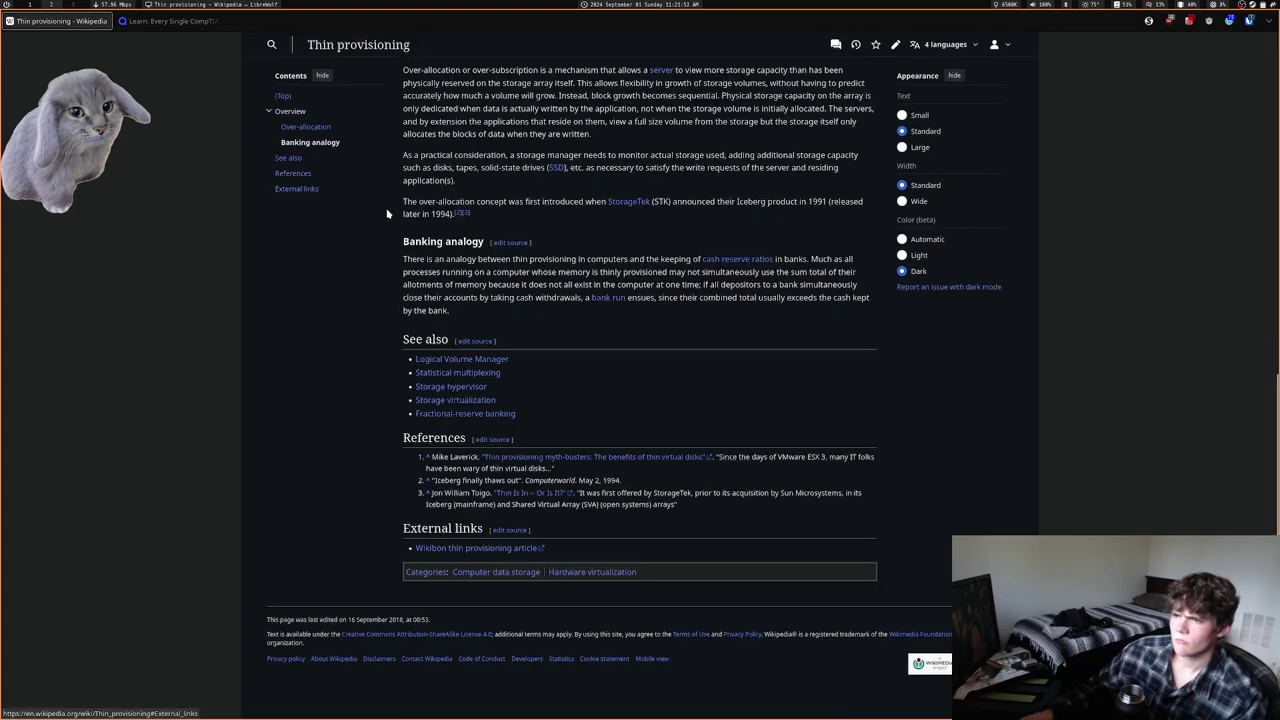
{"action": "scroll", "coordinate": [387, 213], "scroll_direction": "up", "scroll_amount": 1}
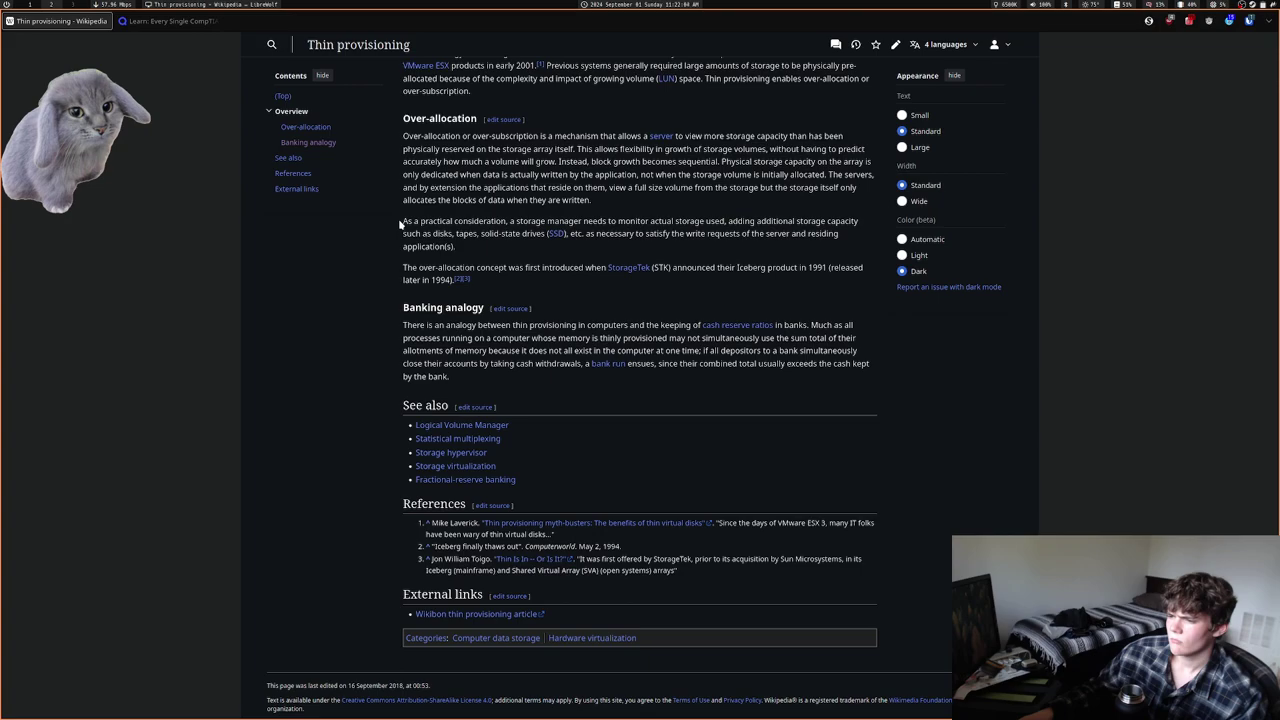
{"action": "left_click", "coordinate": [605, 363]}
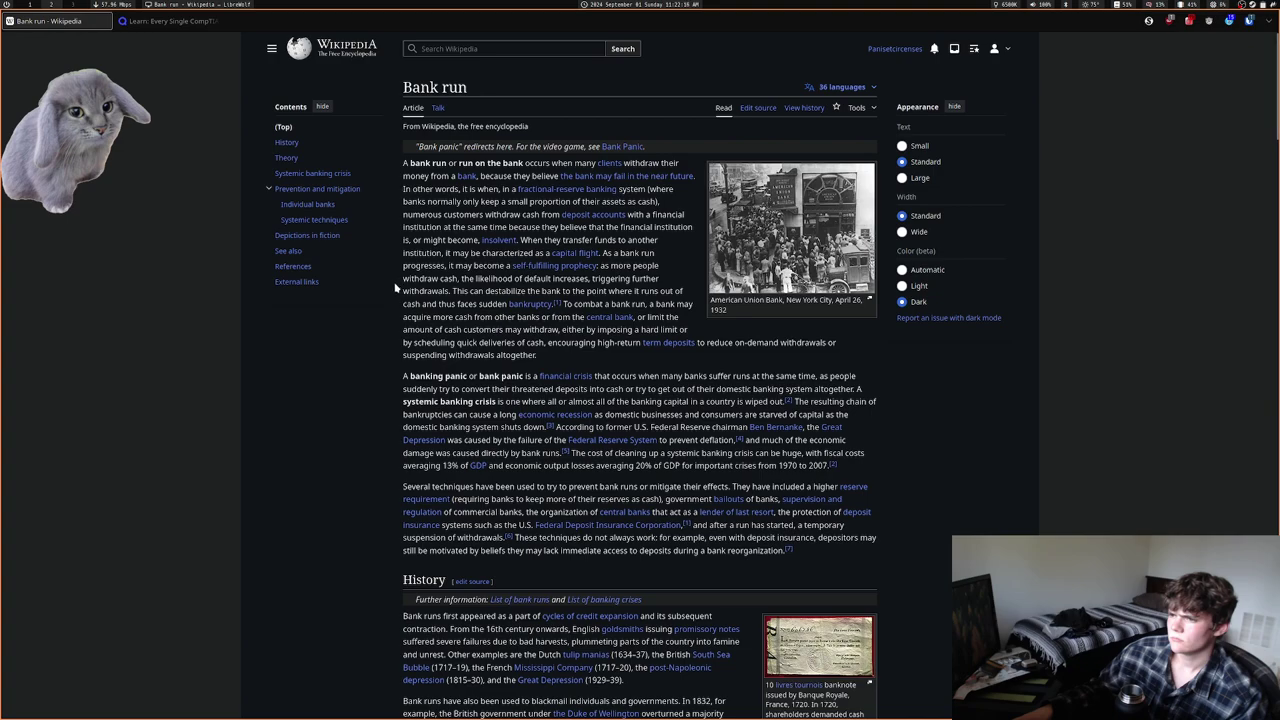
Follow the fractional-reserve banking link from the bank run article and continue to the full-reserve banking article
{"action": "right_click", "coordinate": [396, 288]}
{"action": "key", "text": "Escape"}
{"action": "right_click", "coordinate": [535, 188]}
{"action": "key", "text": "Escape"}
{"action": "left_click", "coordinate": [515, 188]}
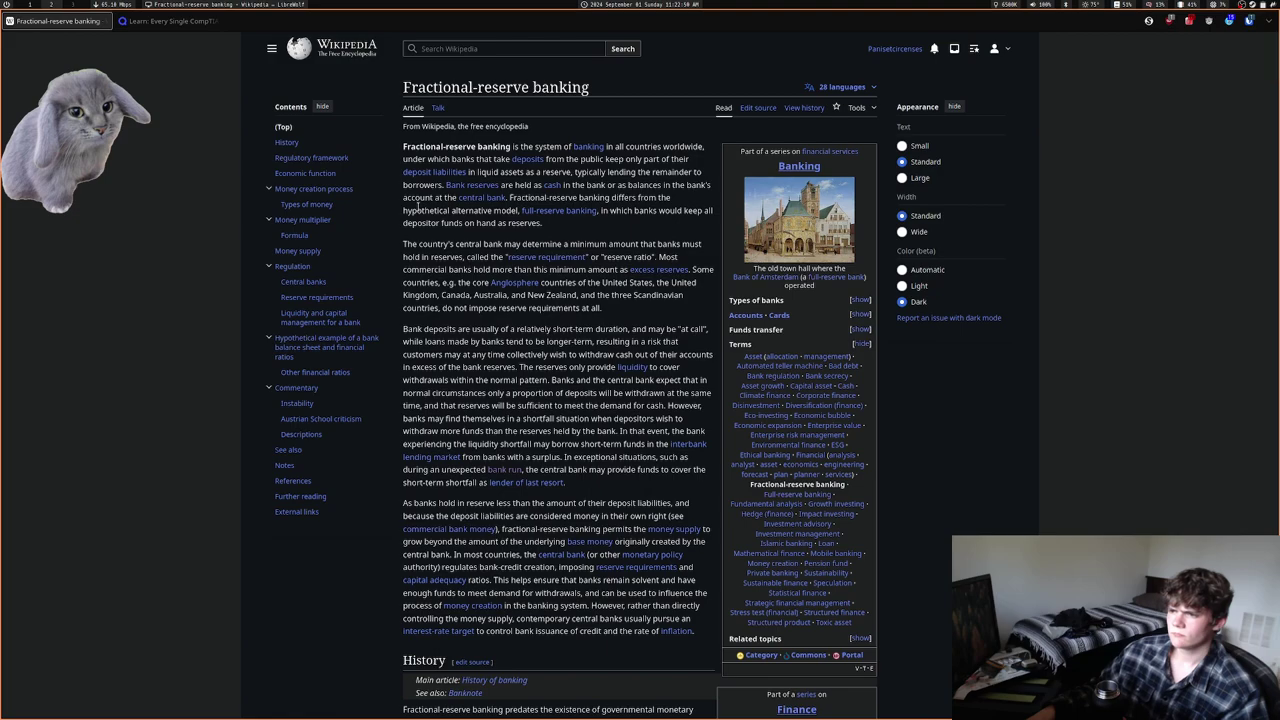
{"action": "left_click", "coordinate": [558, 211]}
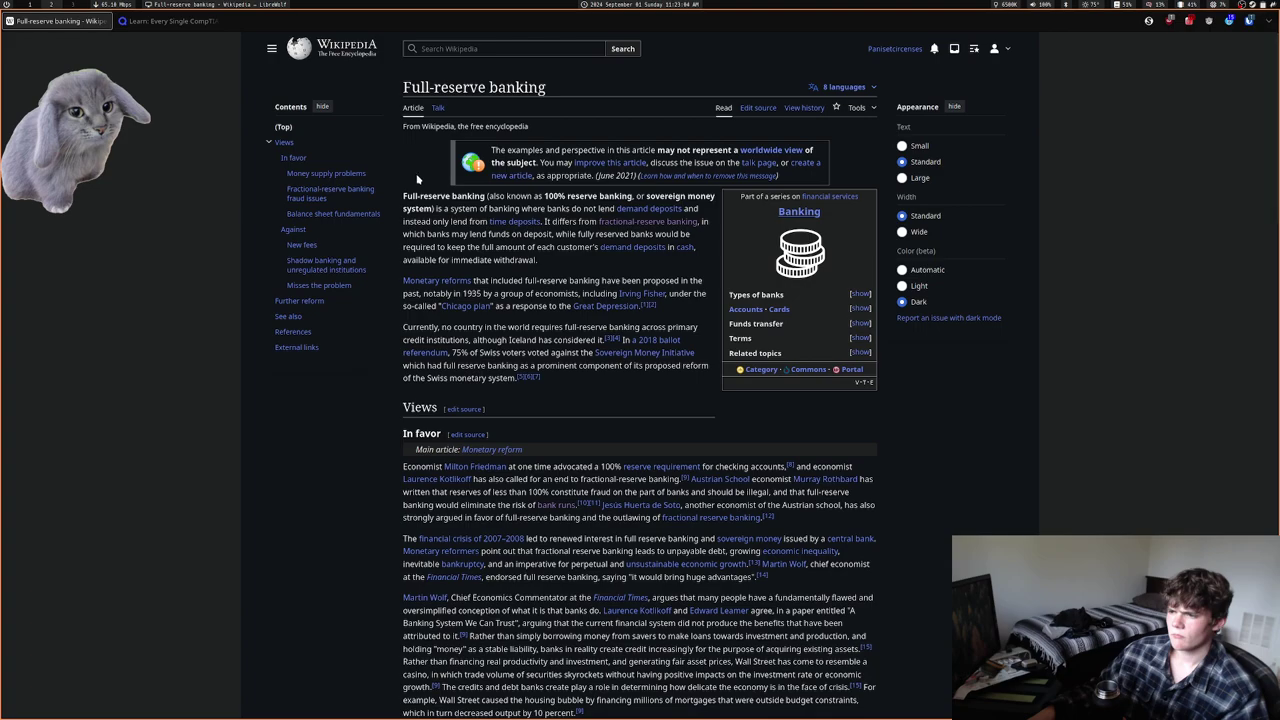
Open the Irving Fisher article and read its introduction, previewing the progressive link
{"action": "left_click", "coordinate": [640, 294]}
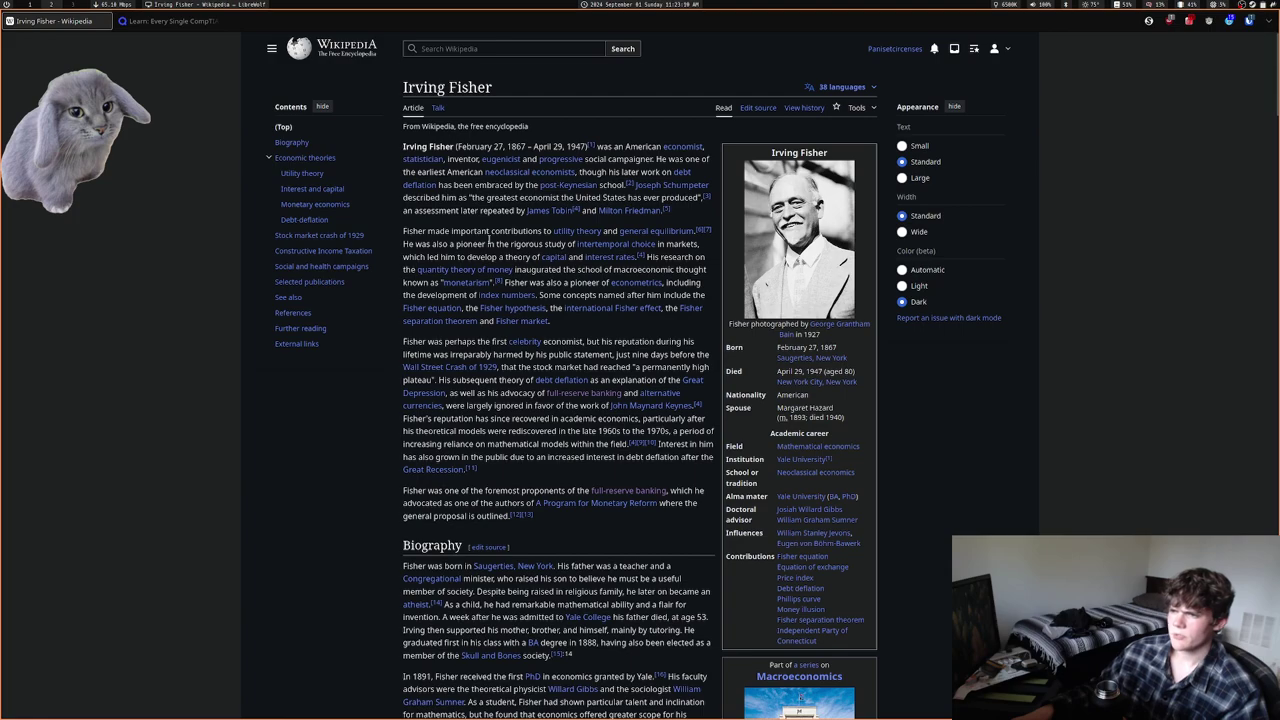
{"action": "mouse_move", "coordinate": [555, 163]}
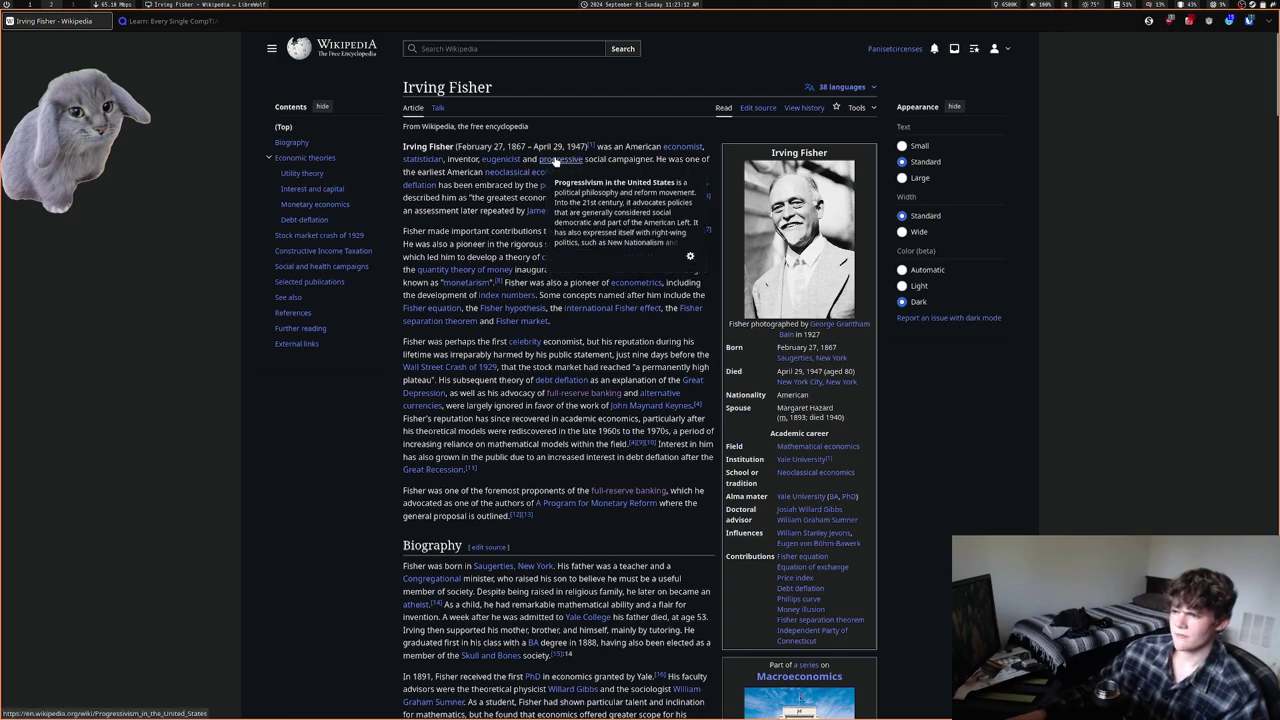
{"action": "left_click_drag", "start_coordinate": [584, 160], "coordinate": [482, 171]}
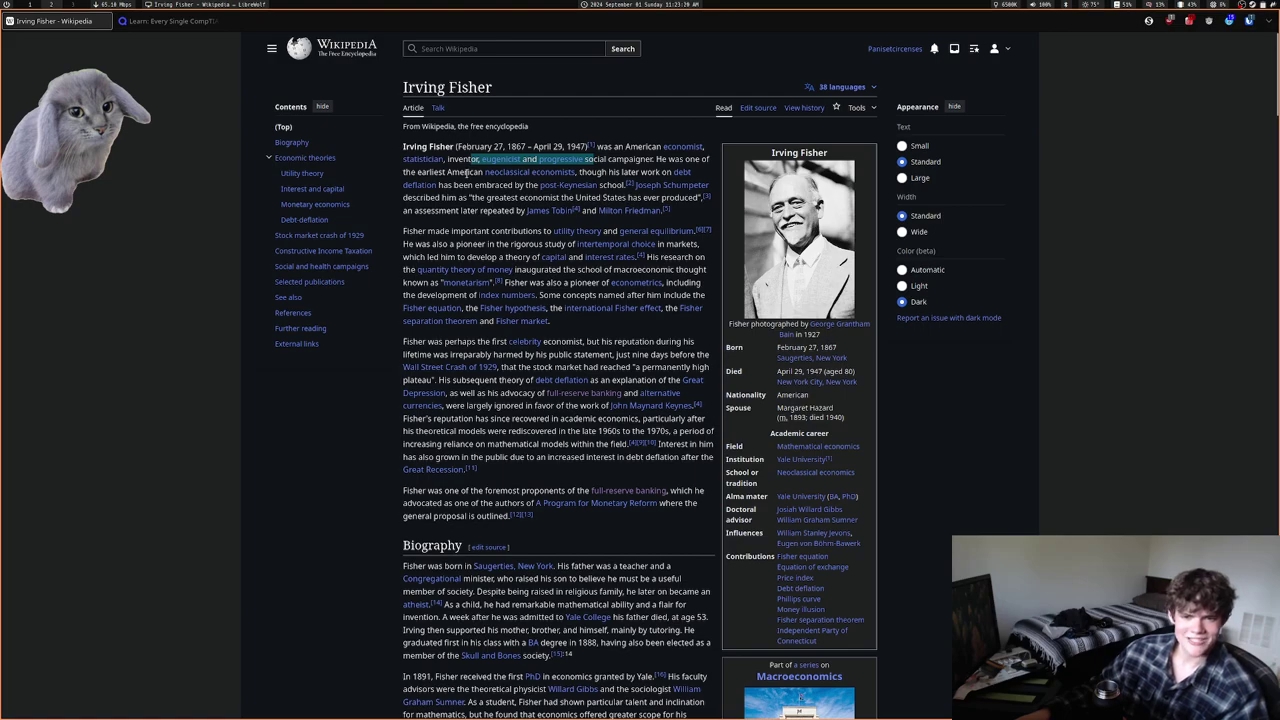
{"action": "left_click", "coordinate": [466, 172]}
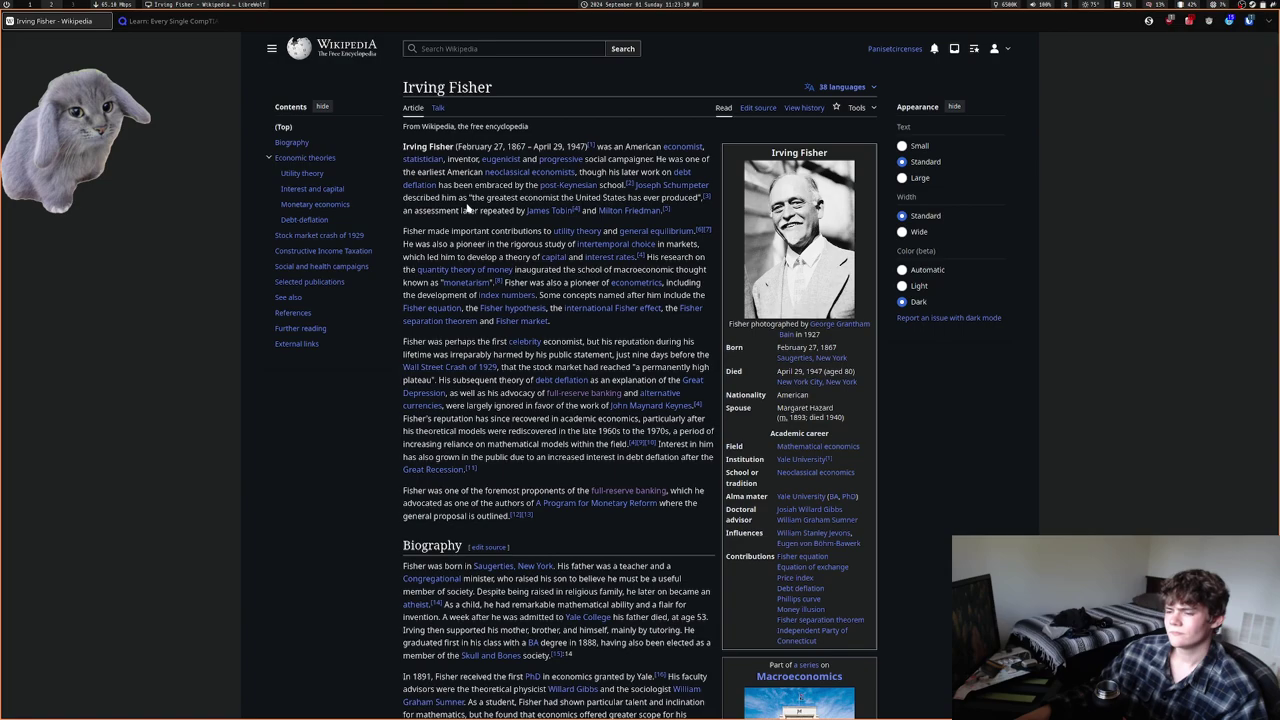
Open the Eugenics article from the eugenicist link, skim its opening sections, and jump to Contested scientific status
{"action": "left_click", "coordinate": [500, 159]}
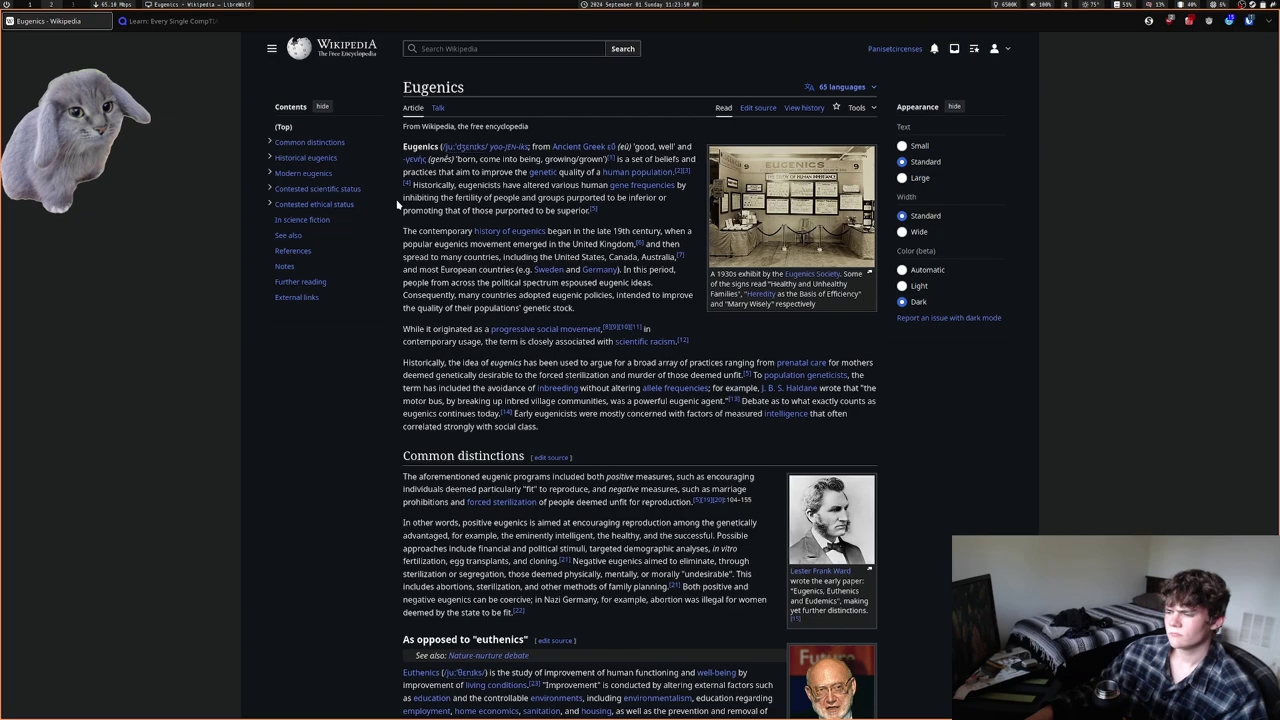
{"action": "scroll", "coordinate": [397, 204], "scroll_direction": "down", "scroll_amount": 2}
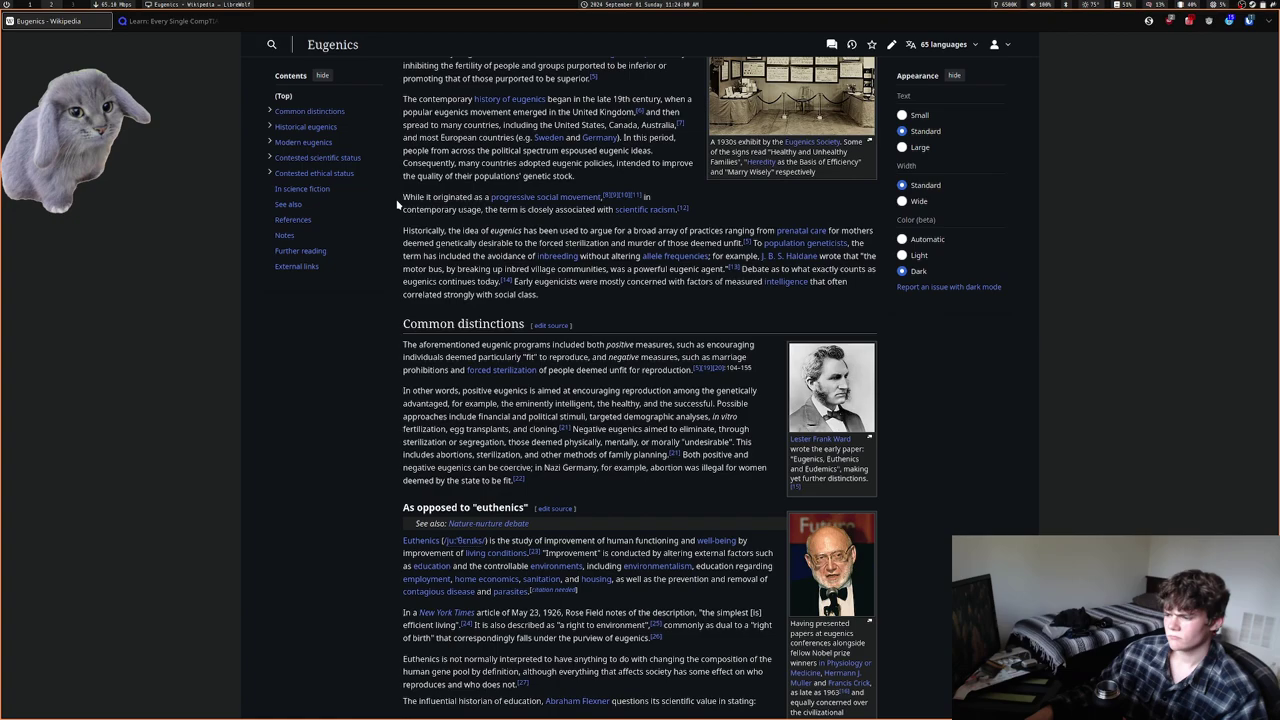
{"action": "scroll", "coordinate": [397, 204], "scroll_direction": "down", "scroll_amount": 3}
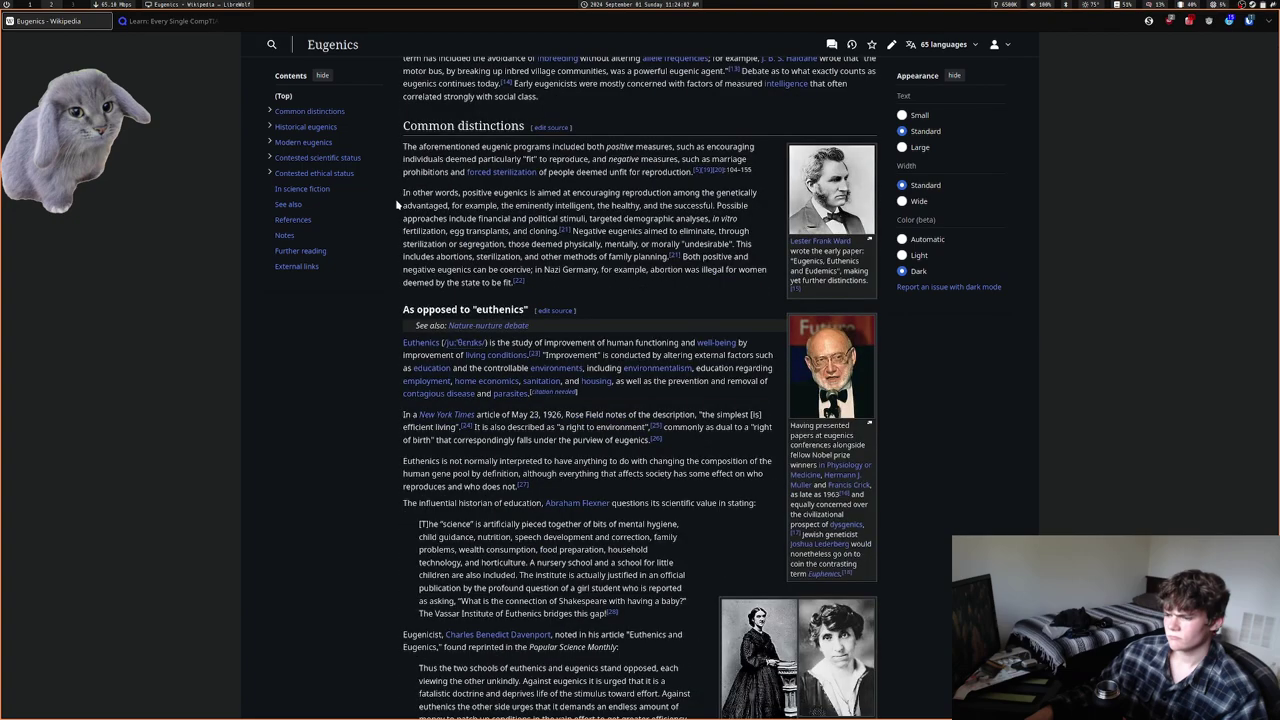
{"action": "scroll", "coordinate": [398, 205], "scroll_direction": "up", "scroll_amount": 1}
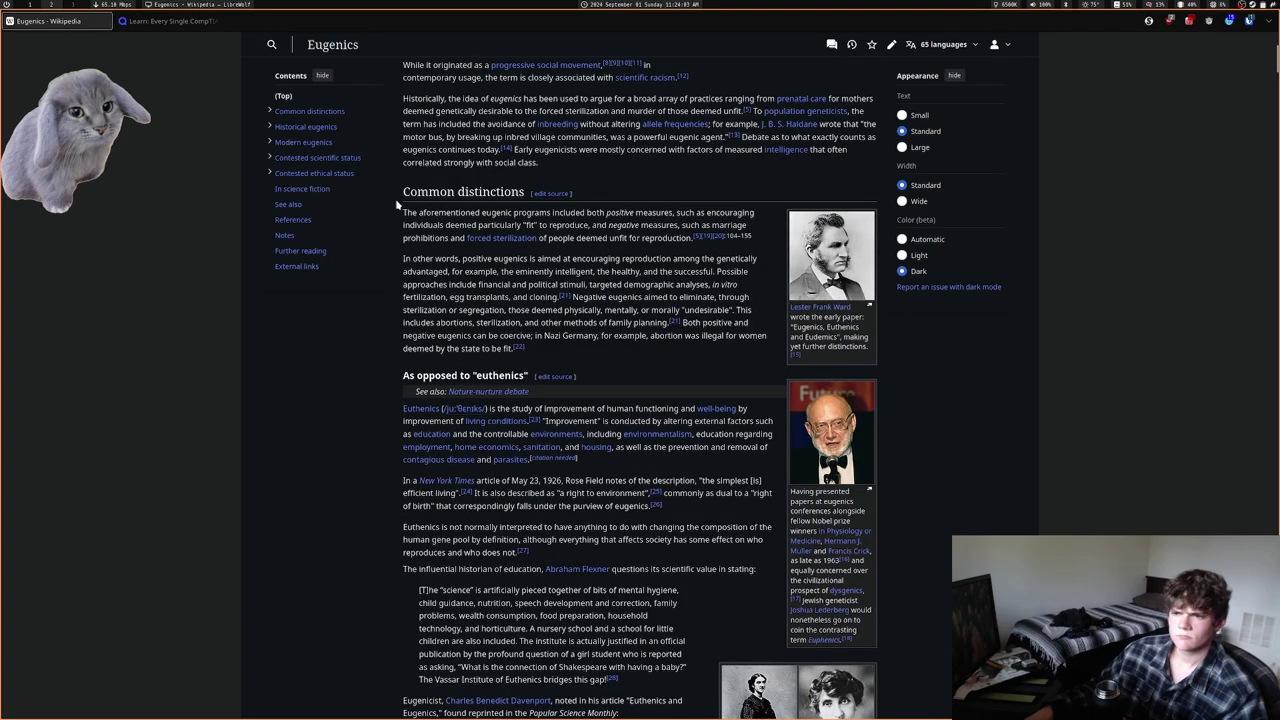
{"action": "left_click", "coordinate": [296, 158]}
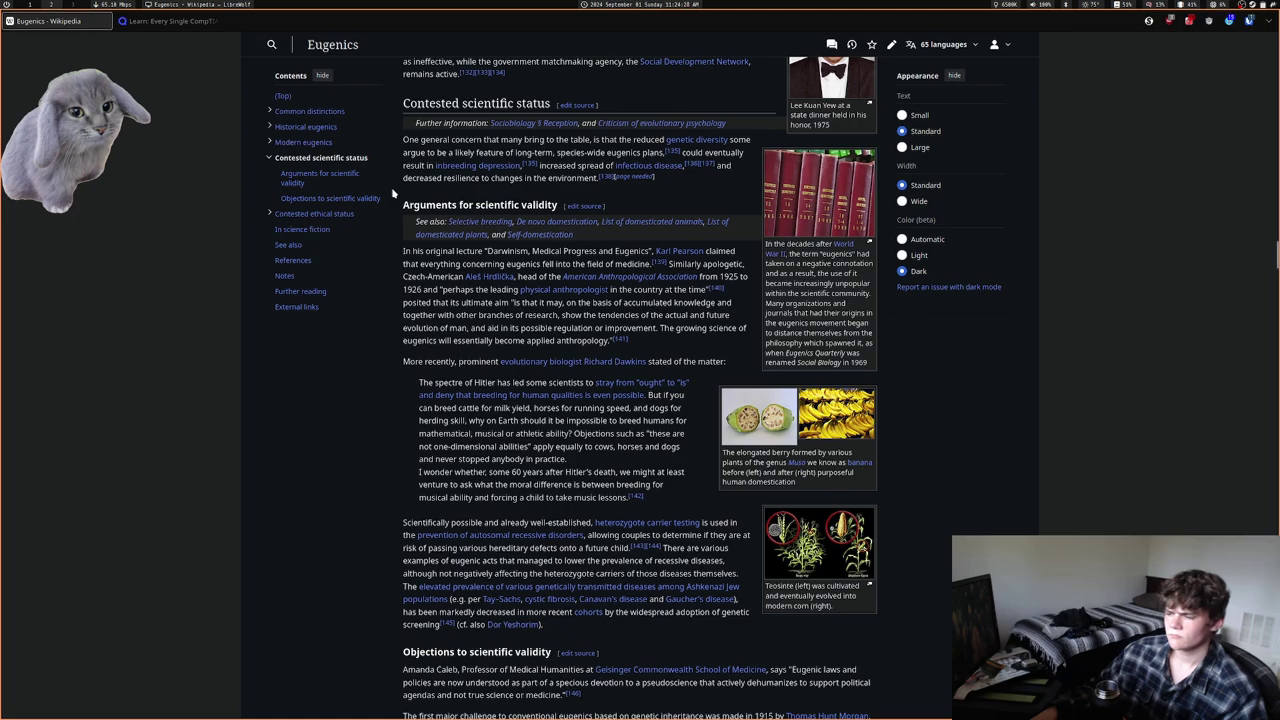
Follow the links to the inbreeding depression and biological fitness articles, and close the Wikipedia tab
{"action": "left_click", "coordinate": [468, 168]}
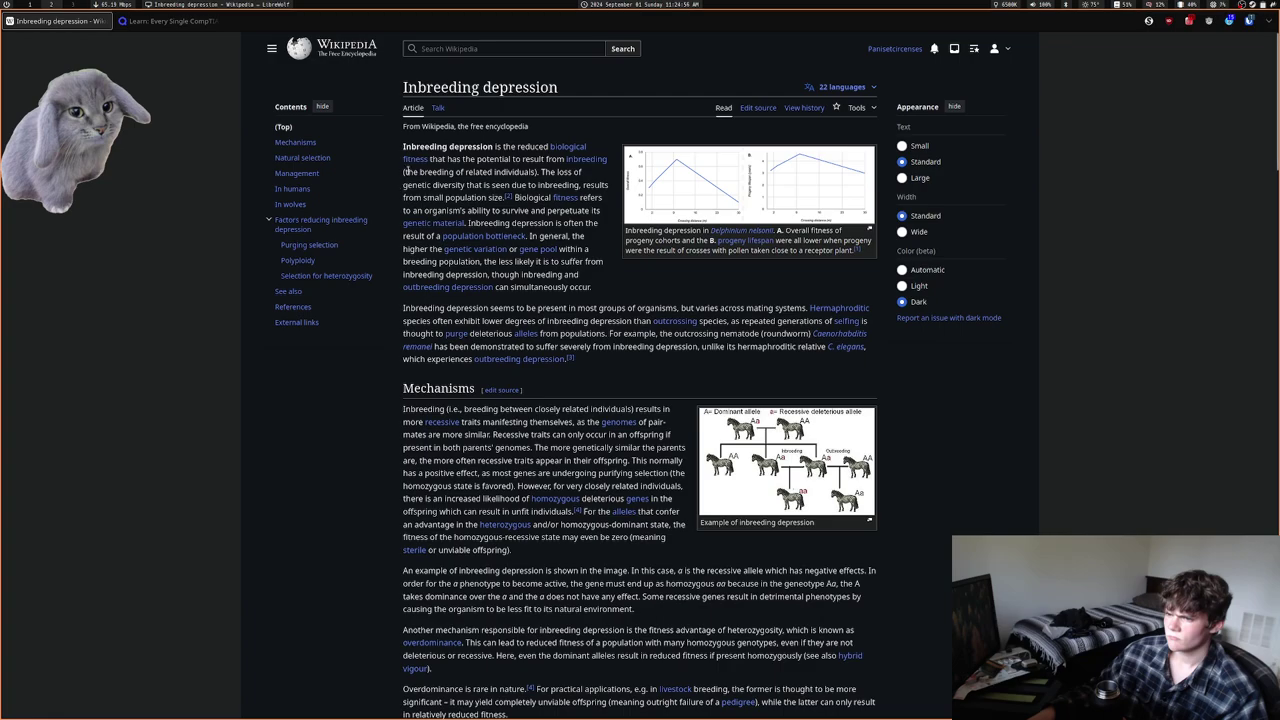
{"action": "left_click", "coordinate": [413, 163]}
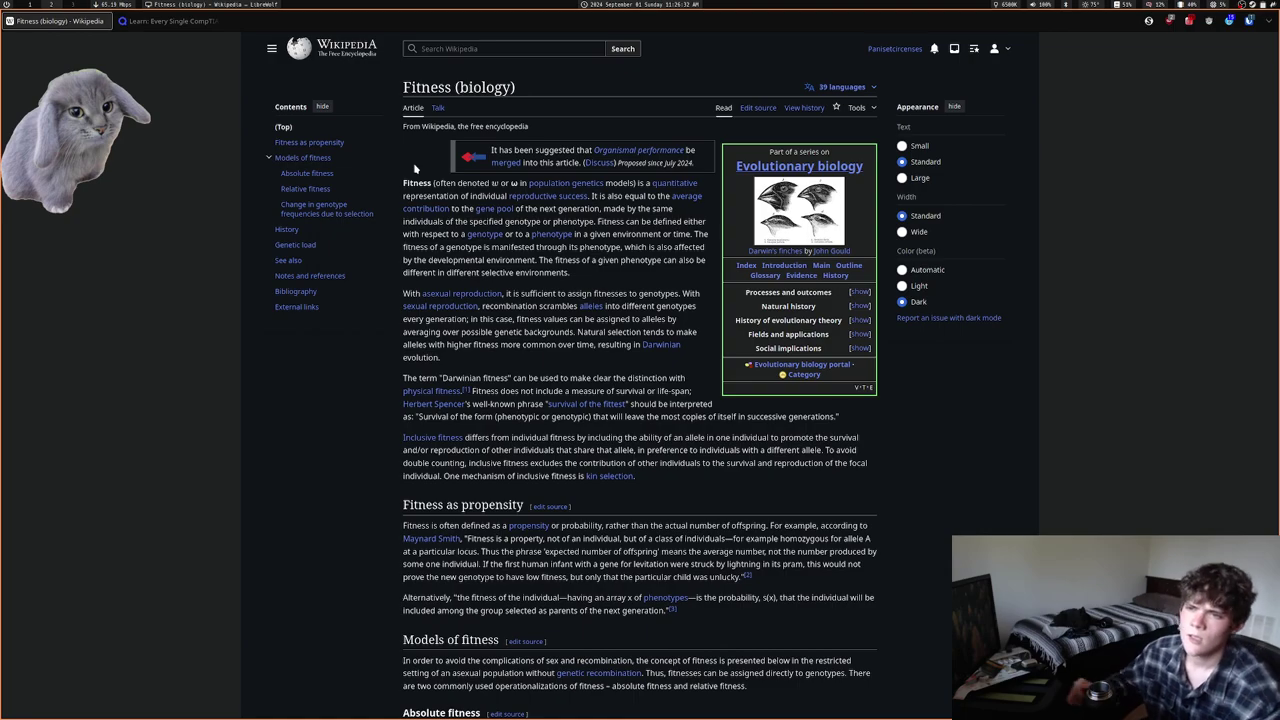
{"action": "key", "text": "ctrl+w"}
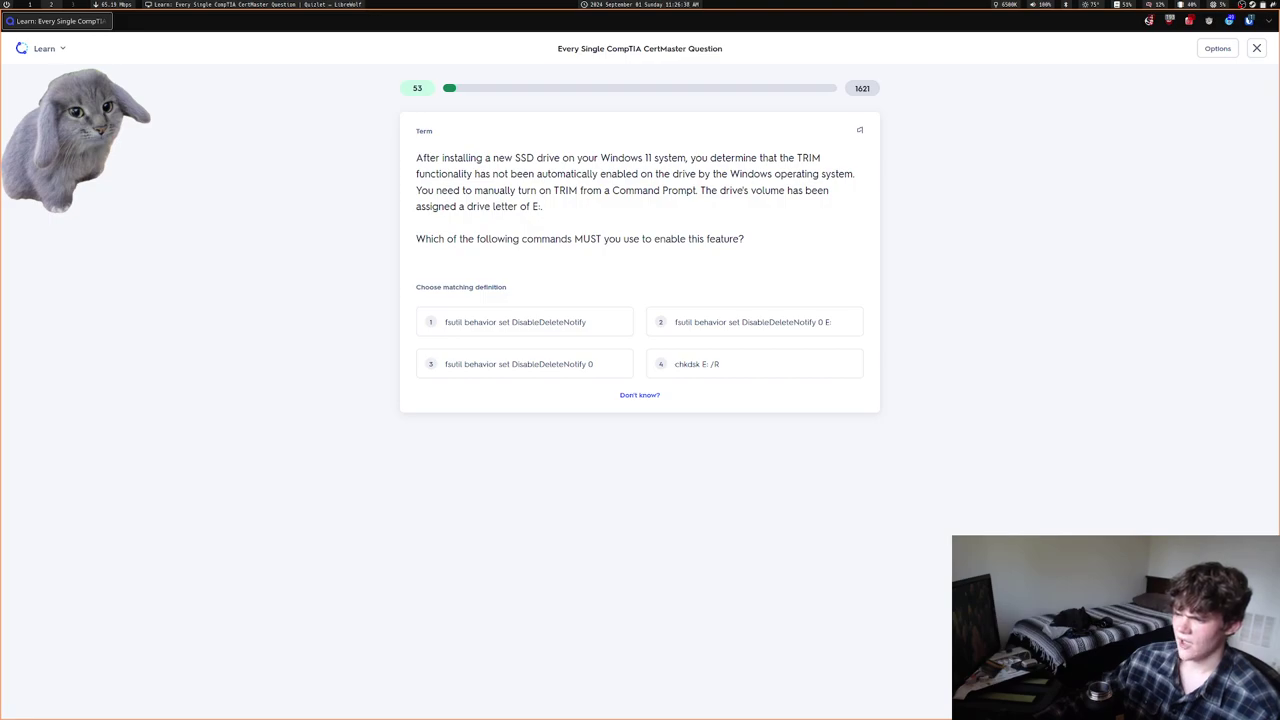
Answer fsutil behavior set DisableDeleteNotify 0 for TRIM, Cloud services for document scanning, and mismatched resolution settings for the retried projector question, and continue
{"action": "key", "text": "3"}
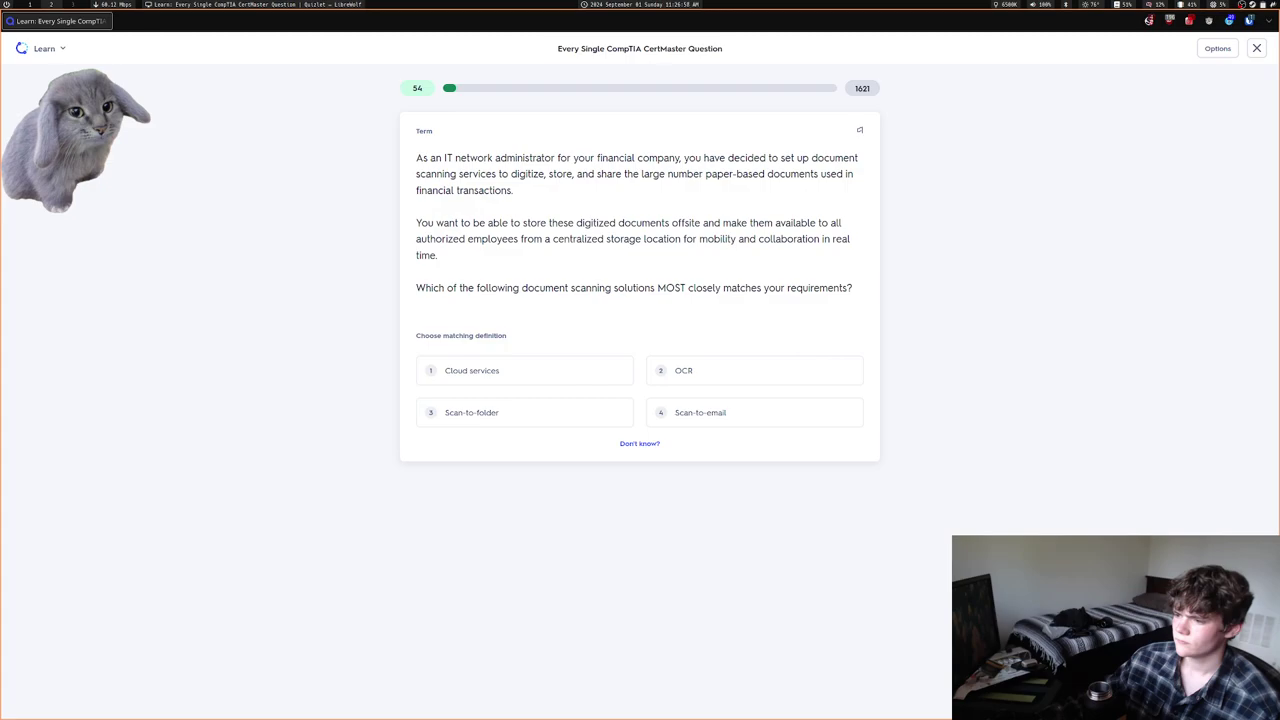
{"action": "key", "text": "1"}
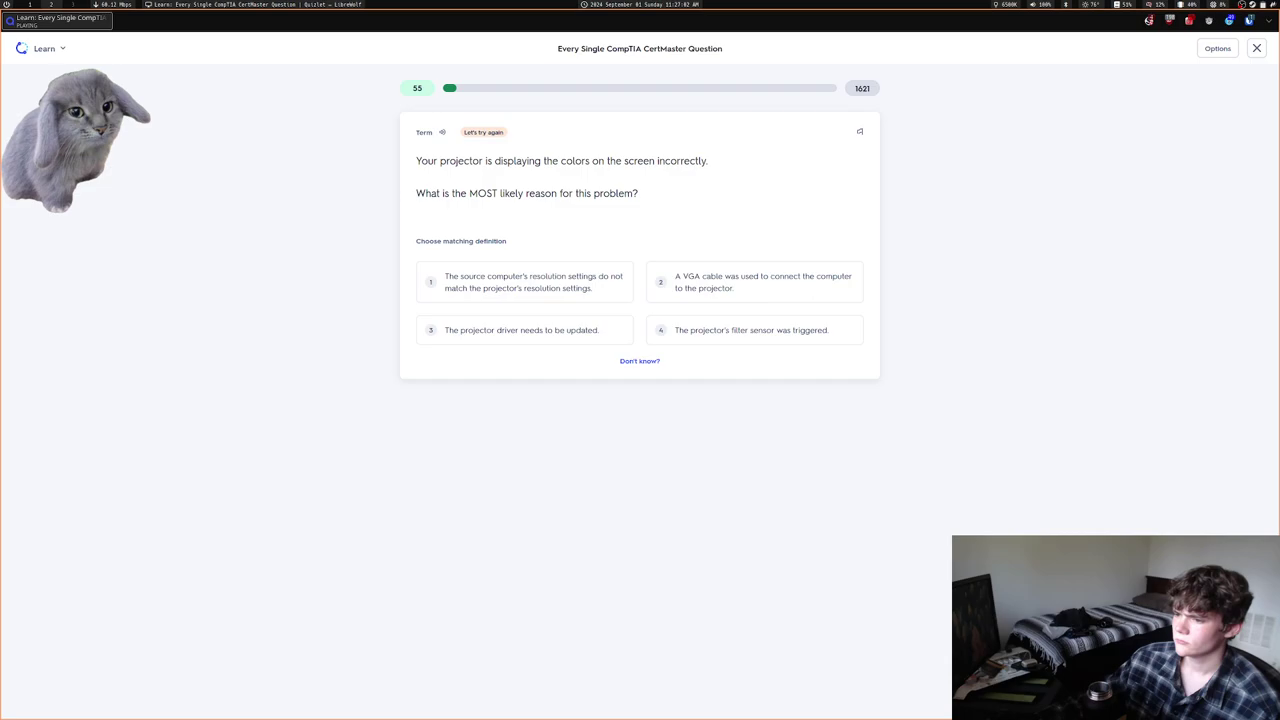
{"action": "key", "text": "1"}
{"action": "key", "text": "Return"}
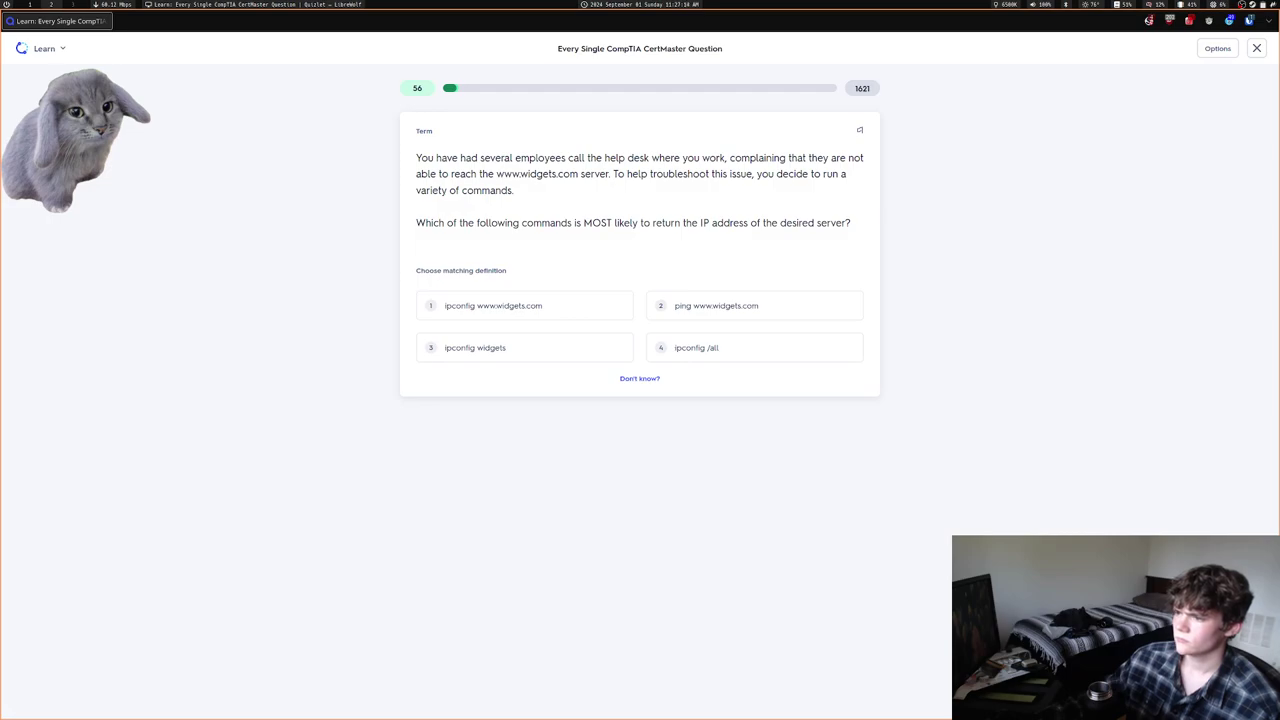
{"action": "key", "text": "2"}
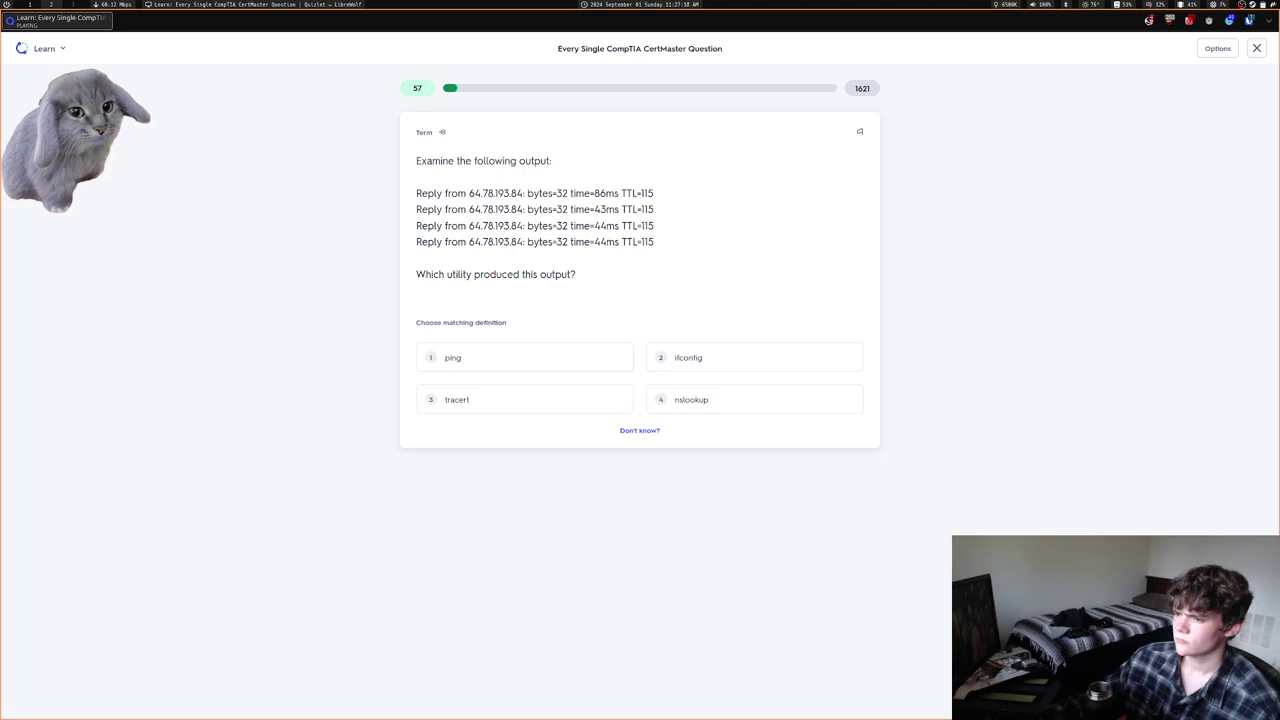
{"action": "key", "text": "1"}
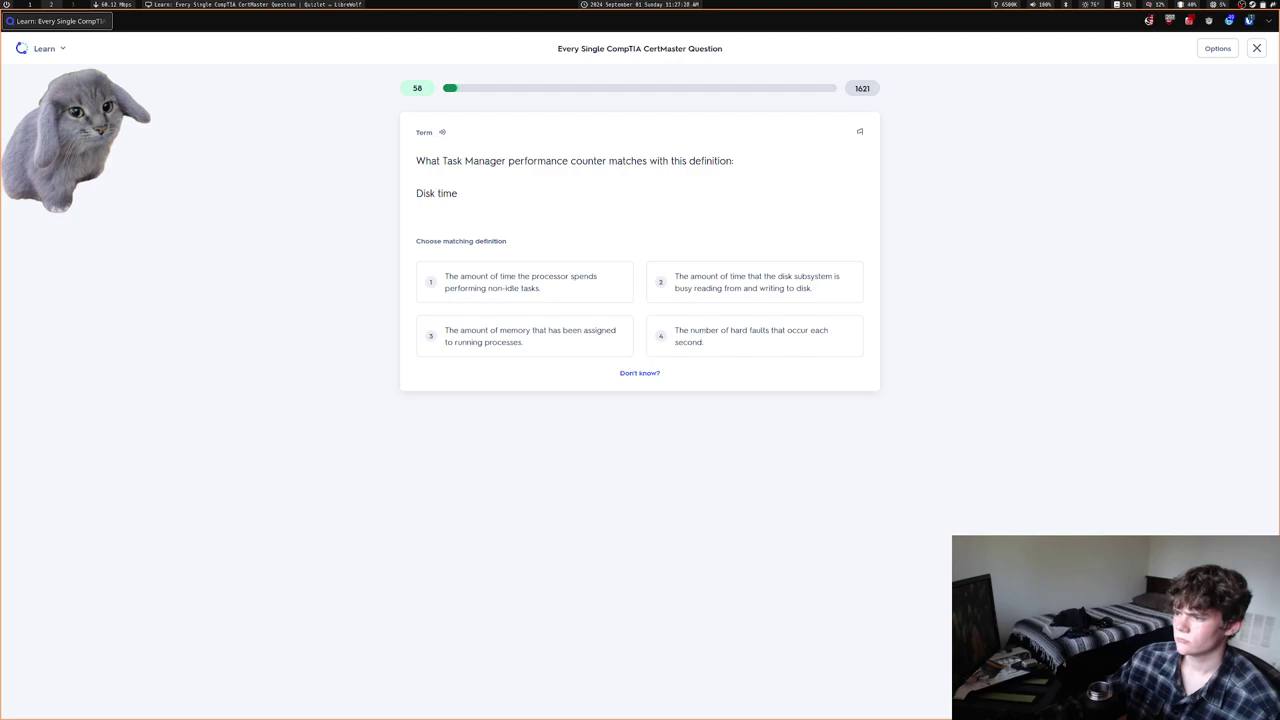
{"action": "key", "text": "2"}
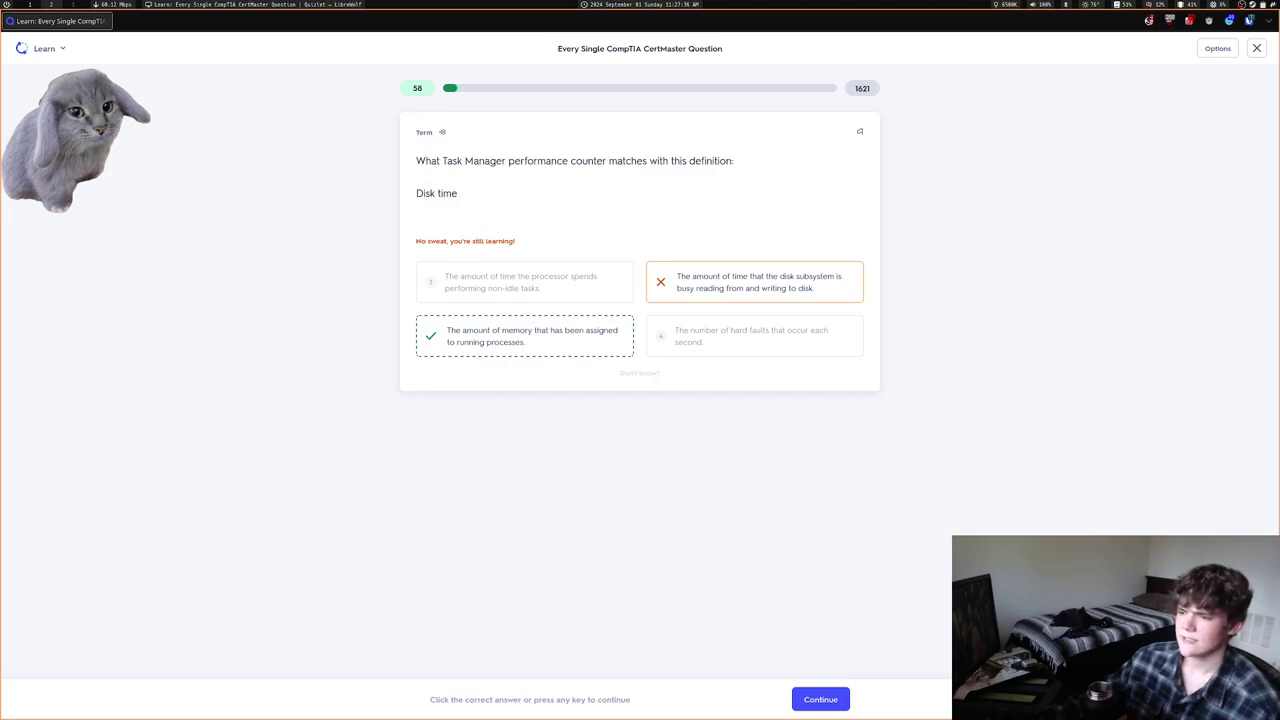
Search the web for "disk time" in a new tab, skim the results, close the tab and reread the question
{"action": "key", "text": "ctrl+t"}
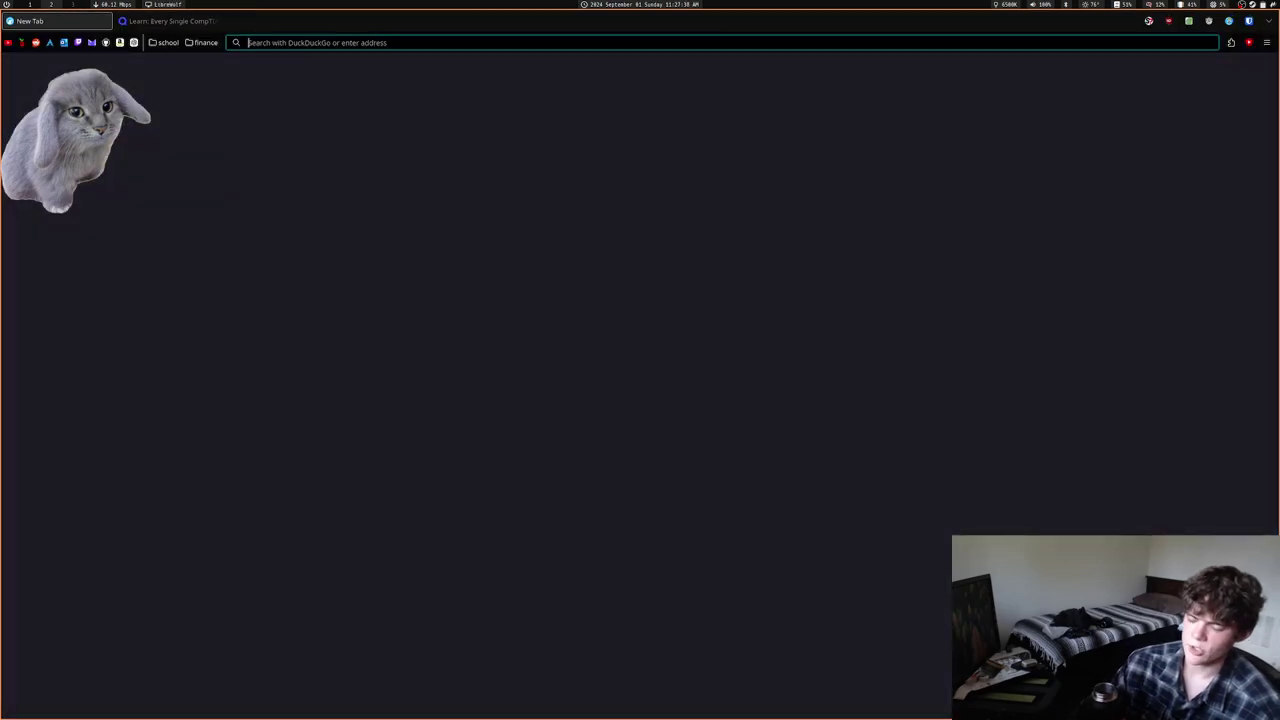
{"action": "type", "text": "disk time"}
{"action": "key", "text": "Return"}
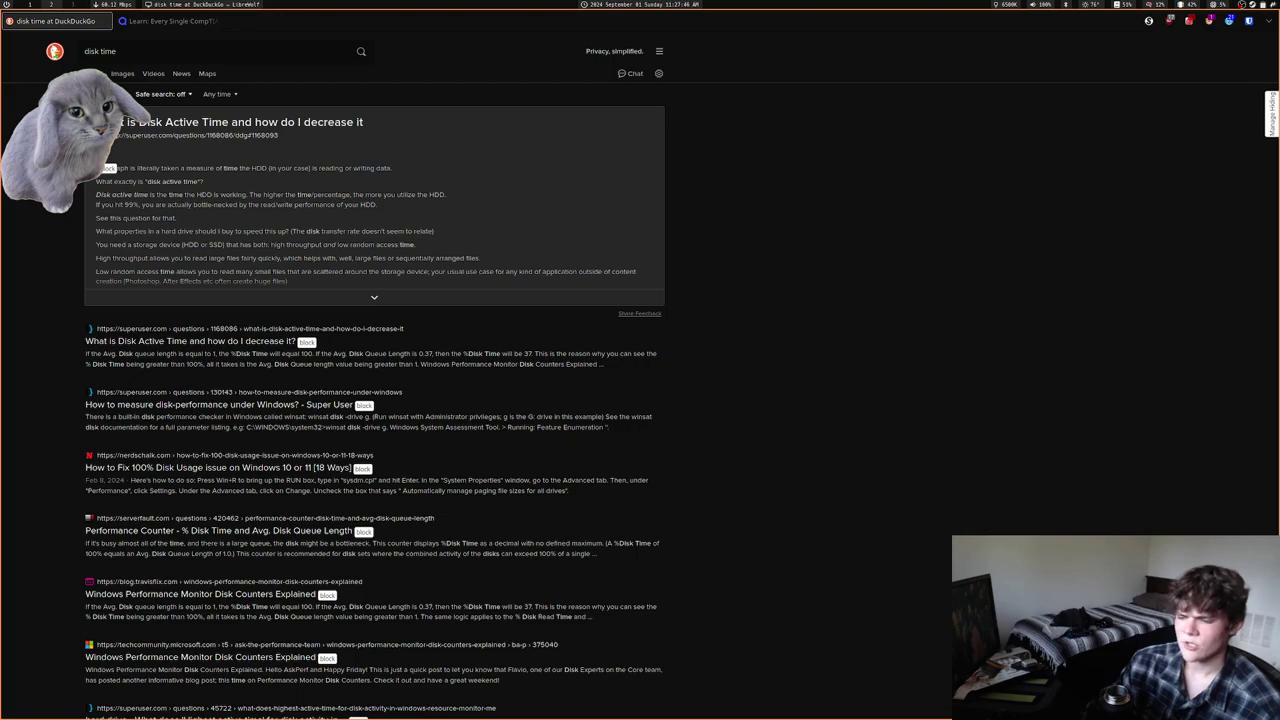
{"action": "key", "text": "ctrl+w"}
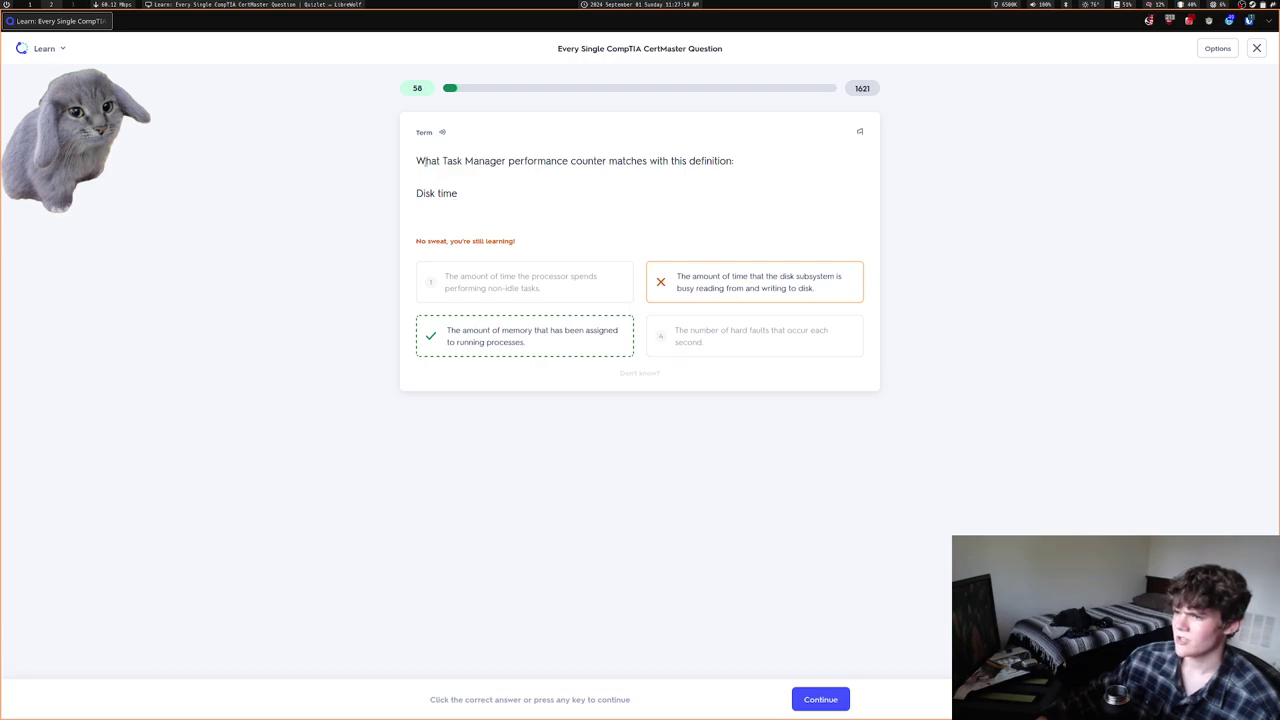
{"action": "left_click_drag", "start_coordinate": [424, 161], "coordinate": [717, 160]}
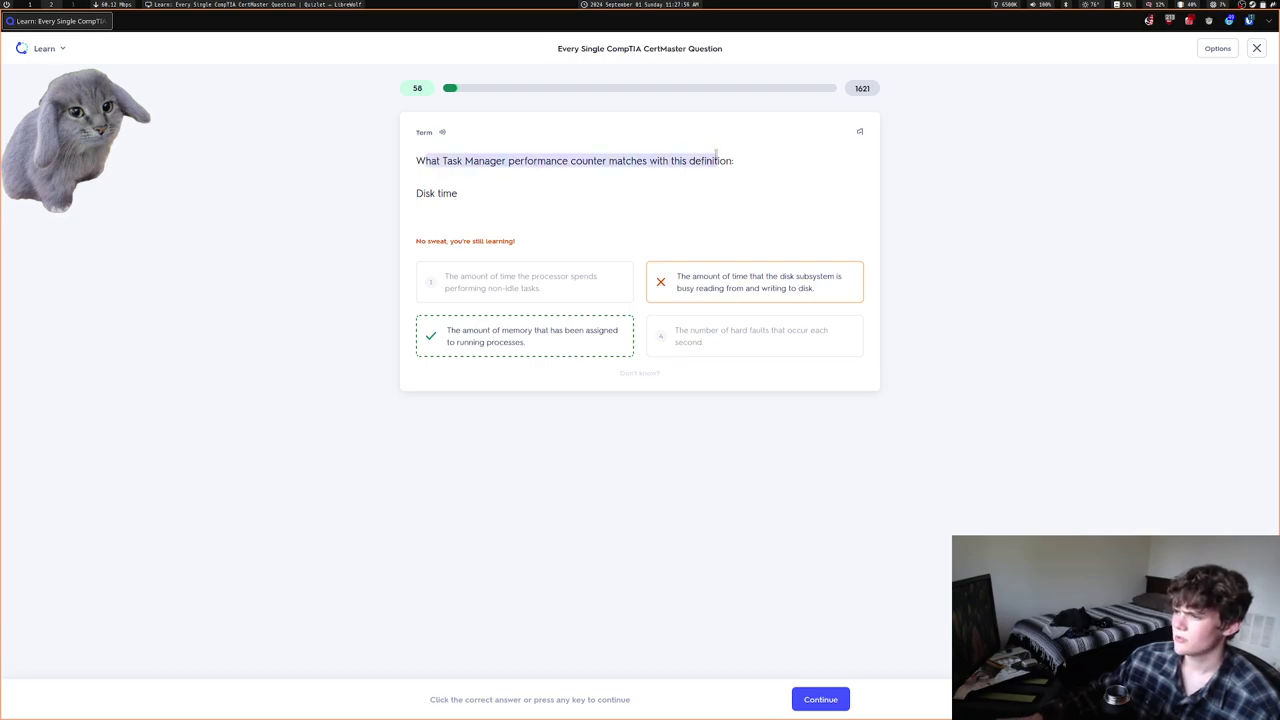
{"action": "left_click", "coordinate": [716, 156]}
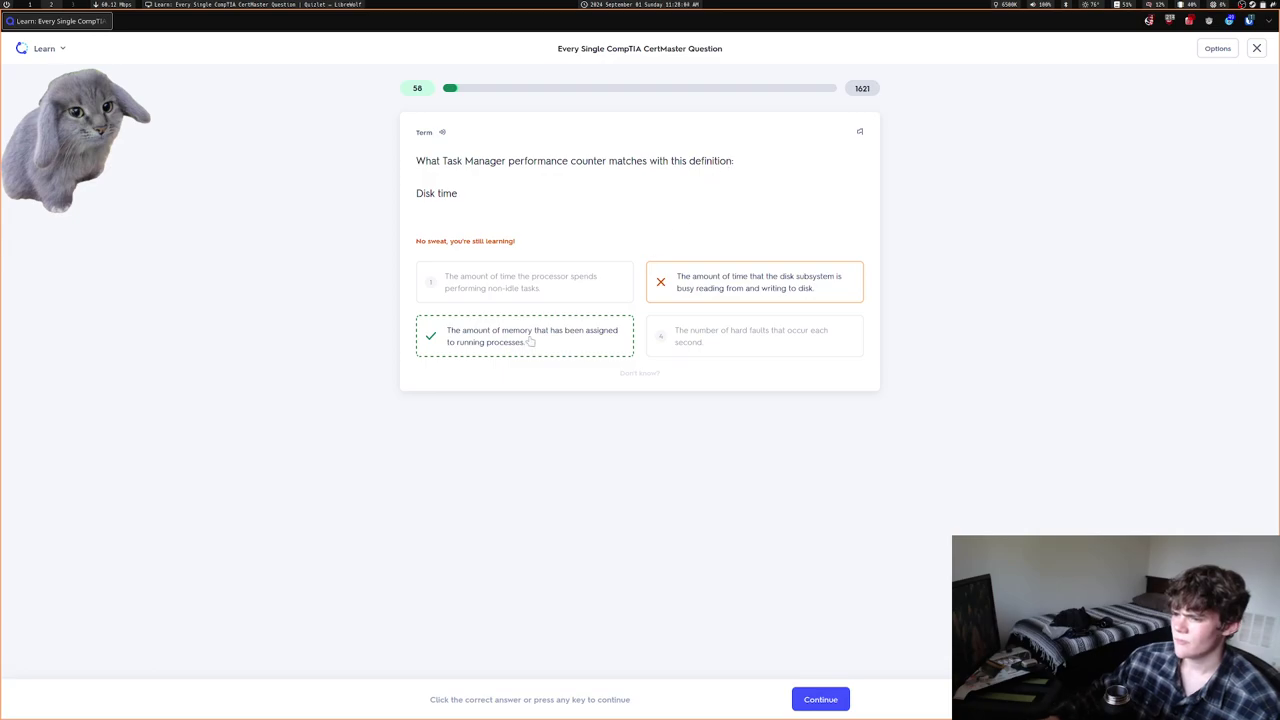
Search for "disk time" again, check the Super User answer on disk active time for "memory", and close the tab
{"action": "key", "text": "ctrl+t"}
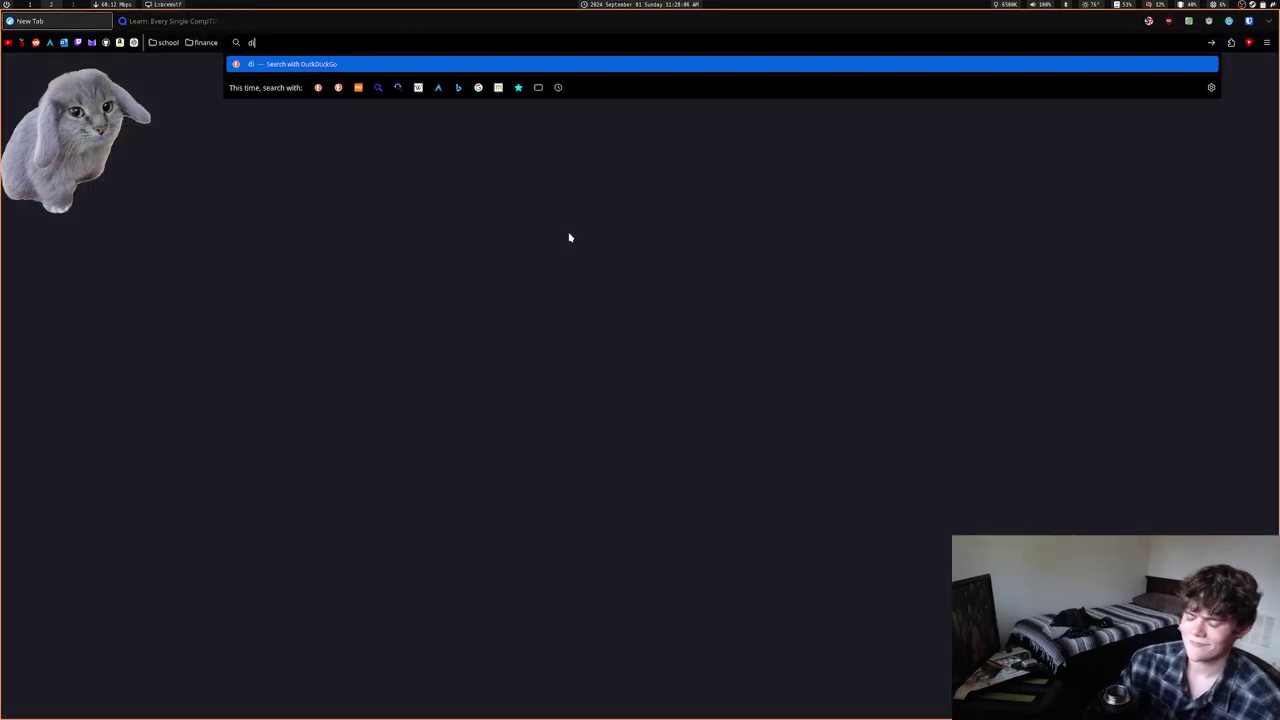
{"action": "type", "text": "disk time"}
{"action": "key", "text": "Return"}
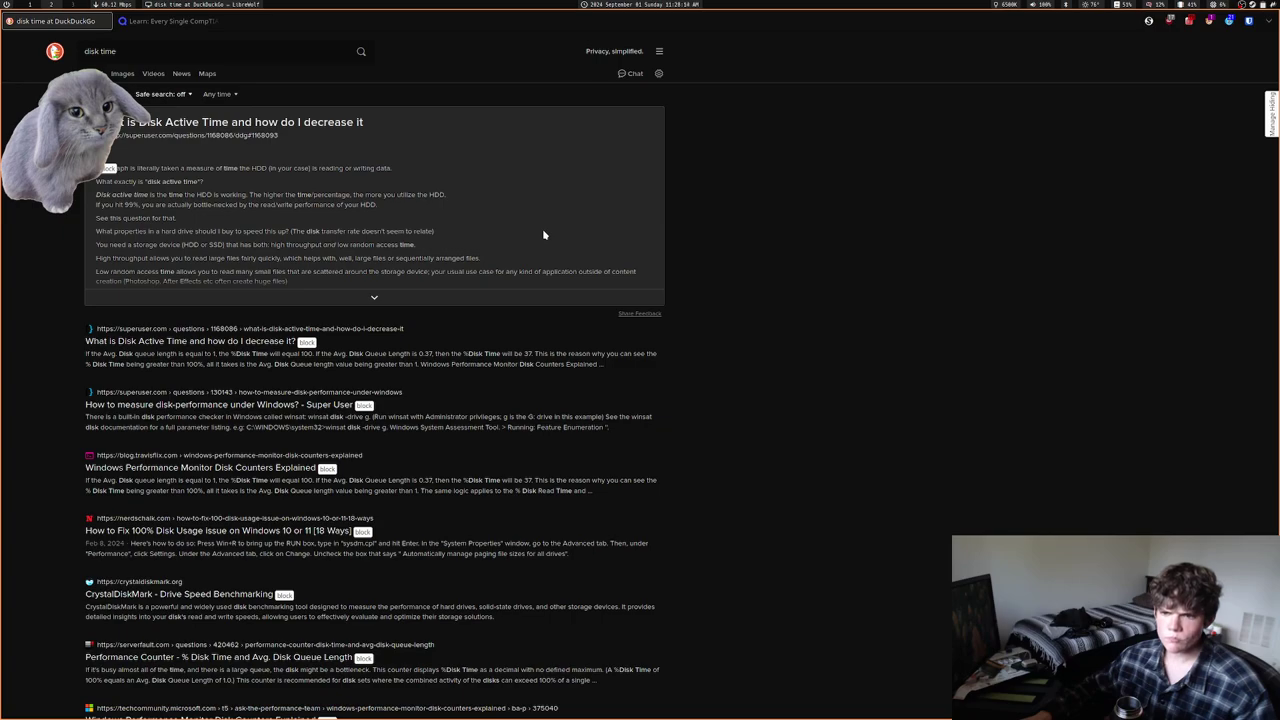
{"action": "left_click", "coordinate": [290, 127]}
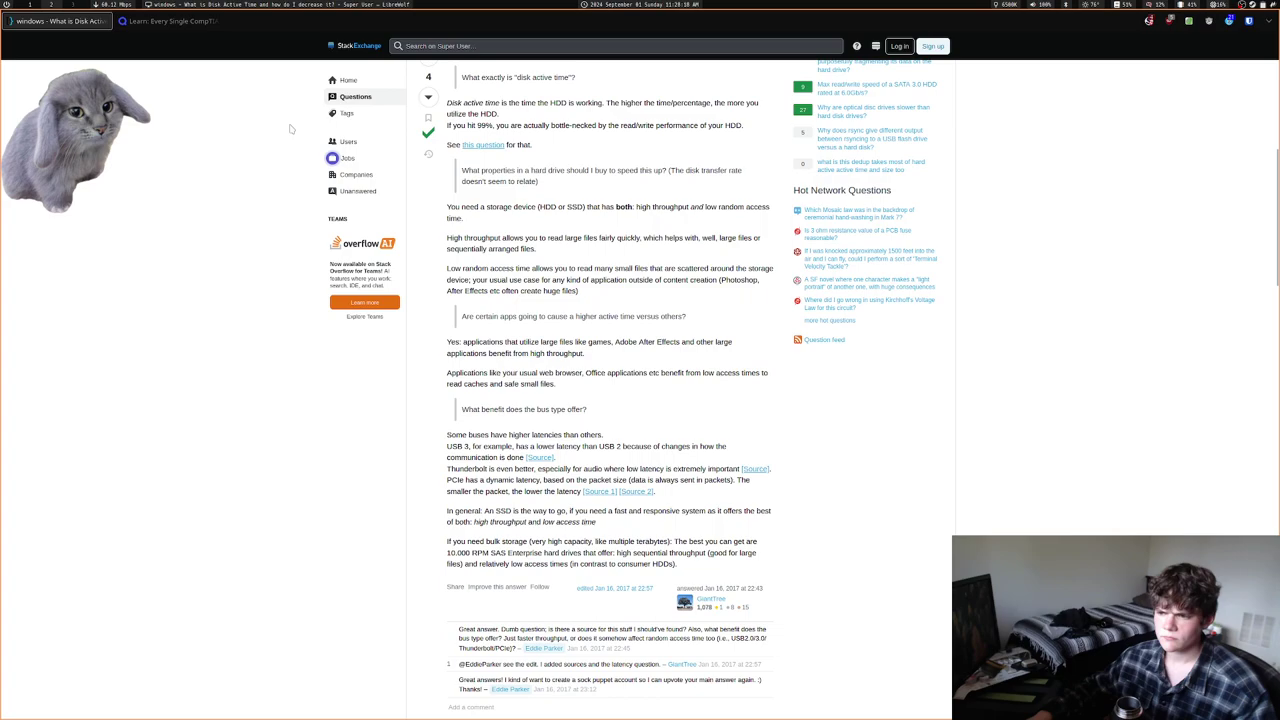
{"action": "scroll", "coordinate": [290, 127], "scroll_direction": "up", "scroll_amount": 1}
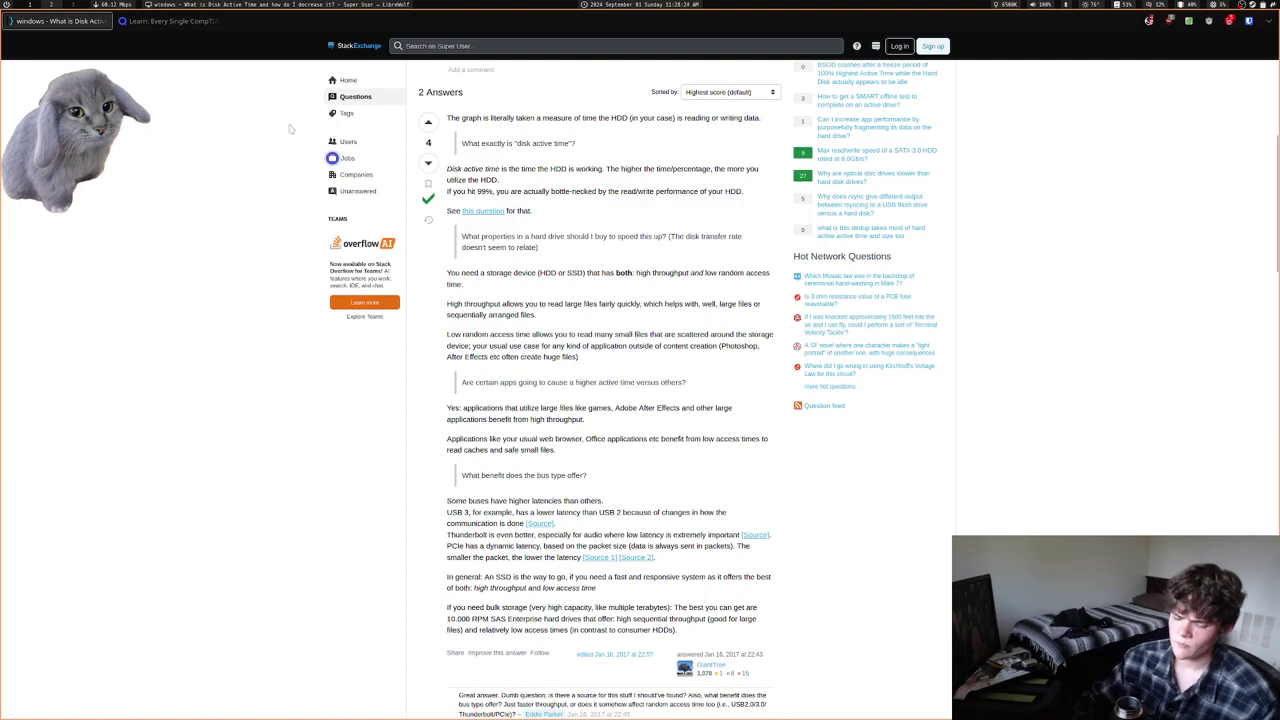
{"action": "key", "text": "ctrl+f"}
{"action": "type", "text": "memory"}
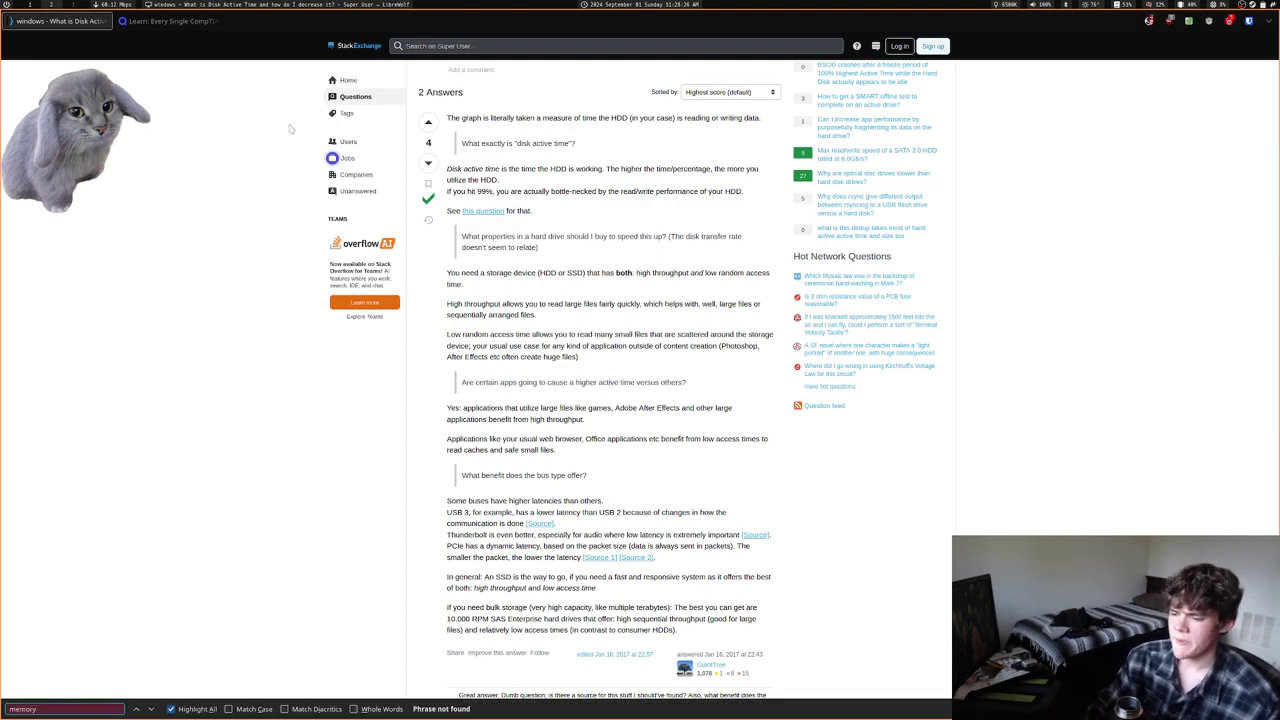
{"action": "key", "text": "ctrl+w"}
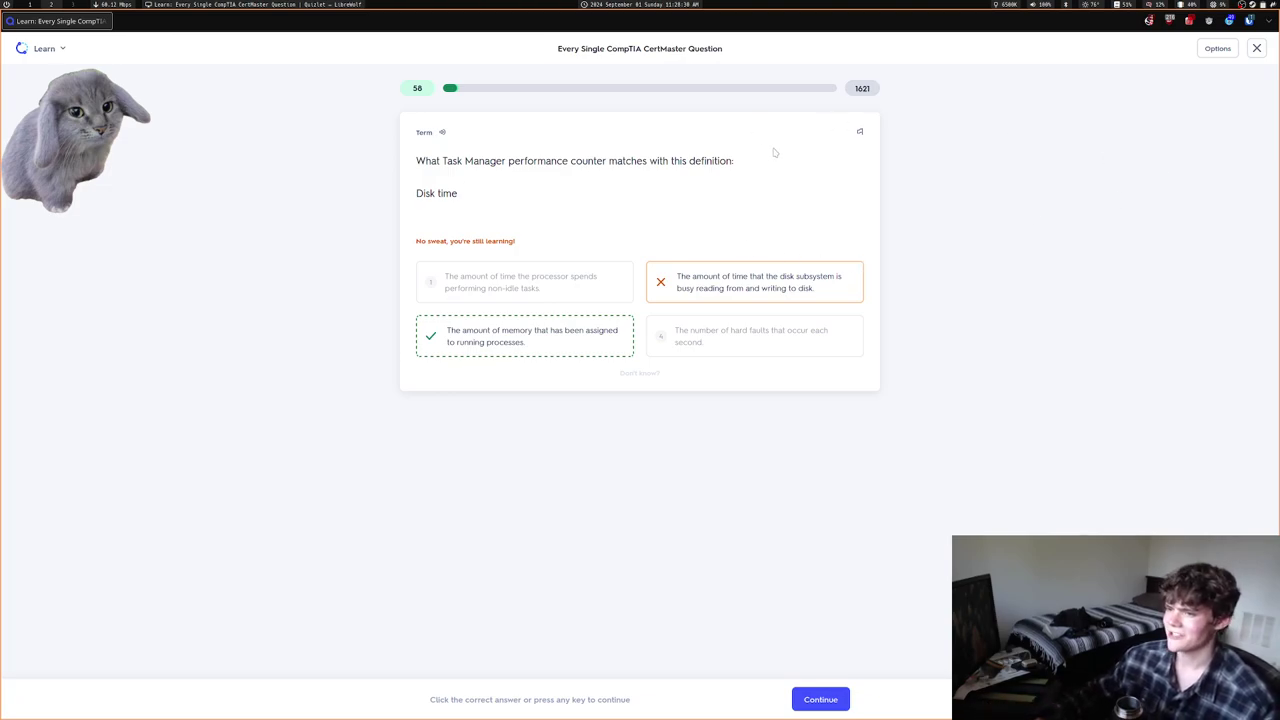
Leave Learn mode and open the Every Single CompTIA CertMaster Question set for editing
{"action": "left_click_drag", "start_coordinate": [733, 161], "coordinate": [412, 161]}
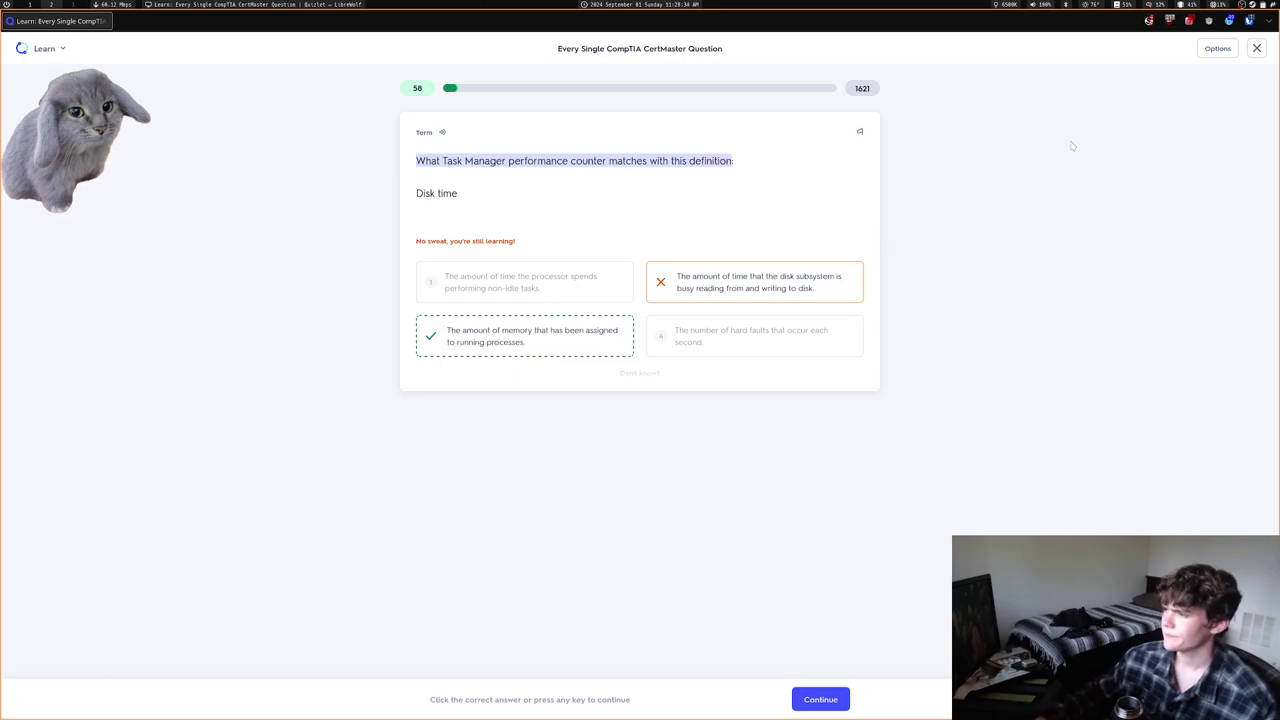
{"action": "left_click", "coordinate": [1257, 48]}
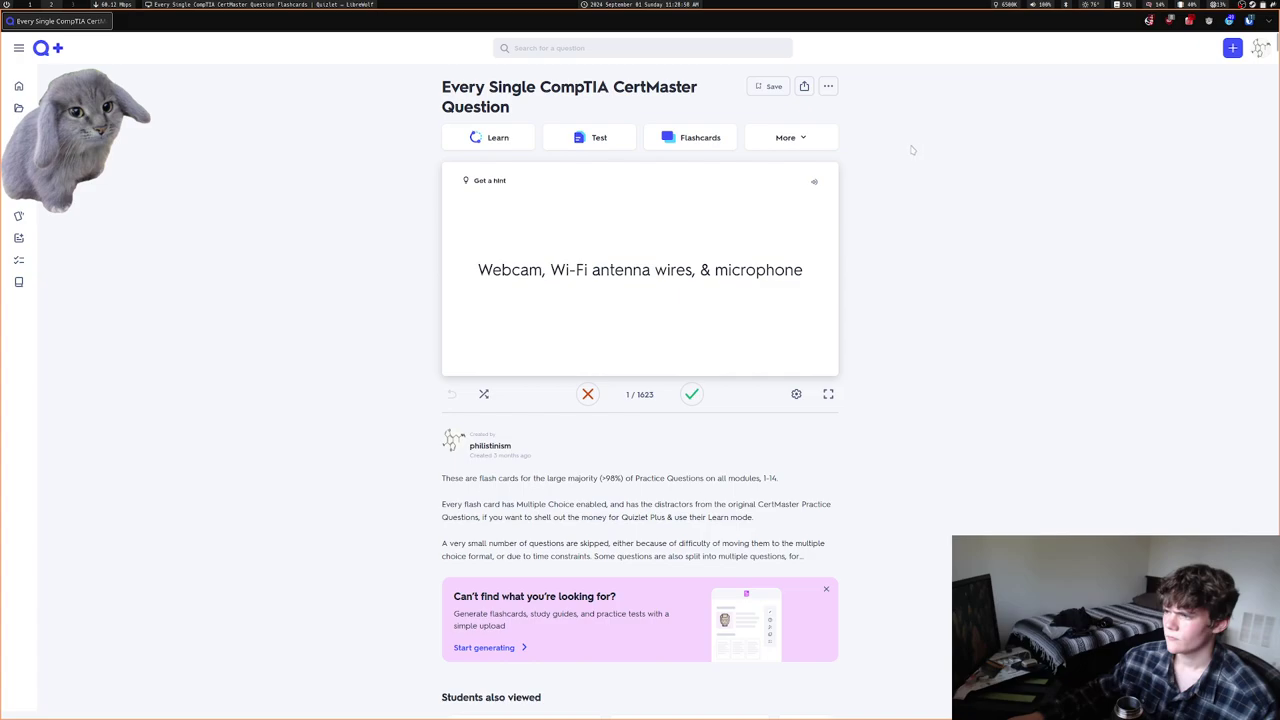
{"action": "left_click", "coordinate": [828, 86]}
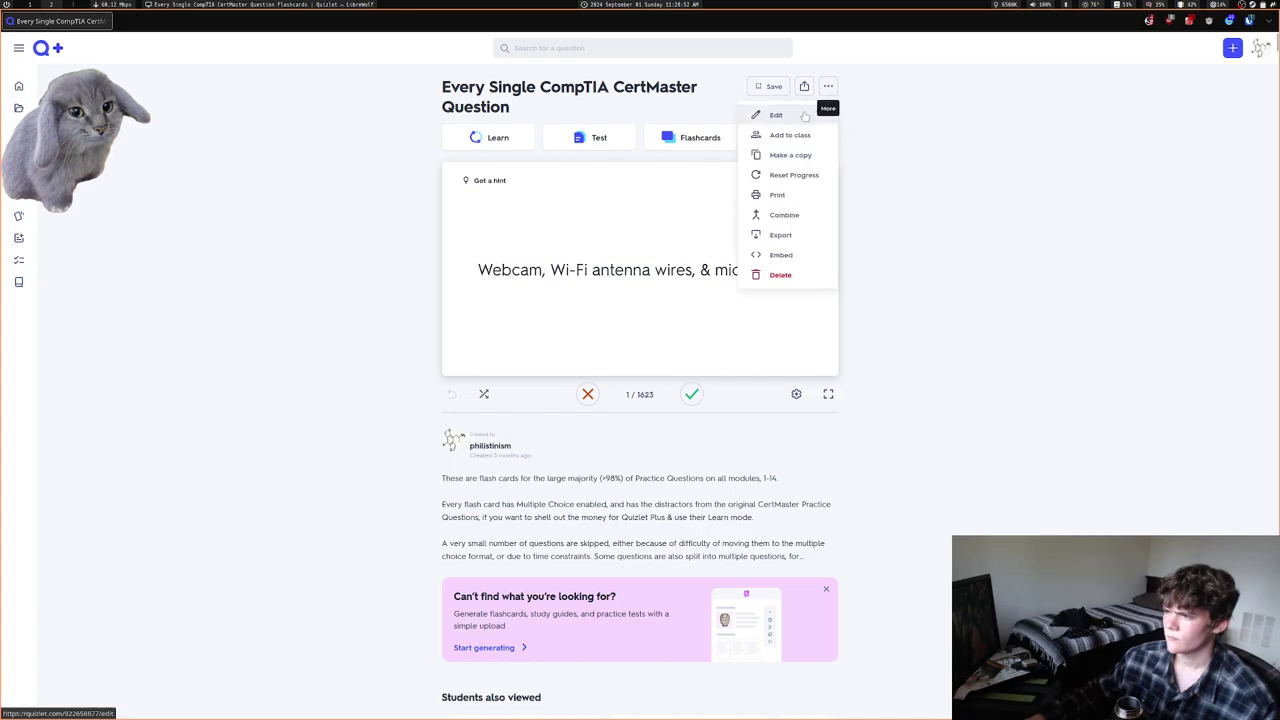
{"action": "left_click", "coordinate": [805, 116]}
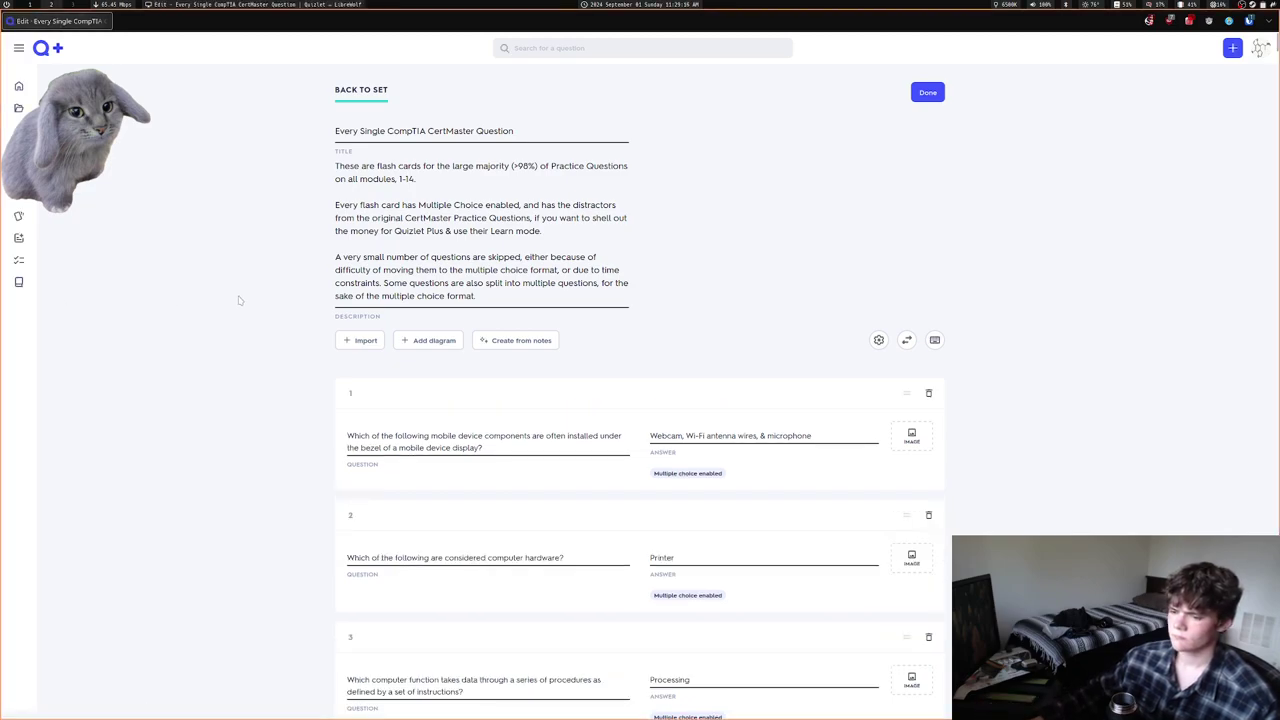
Find the cards containing "counter matches with this definition" and expand the Disk time card to show its multiple-choice options
{"action": "key", "text": "ctrl+f"}
{"action": "type", "text": "counter matches with this definition"}
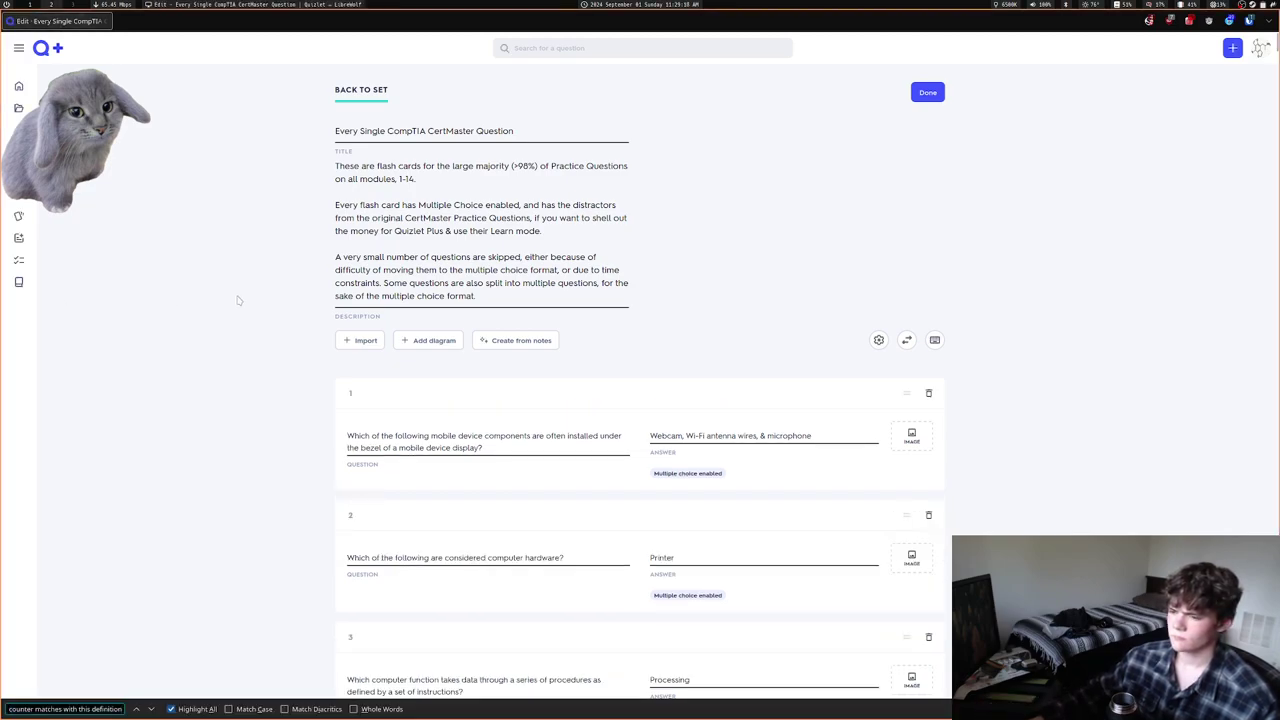
{"action": "key", "text": "Return"}
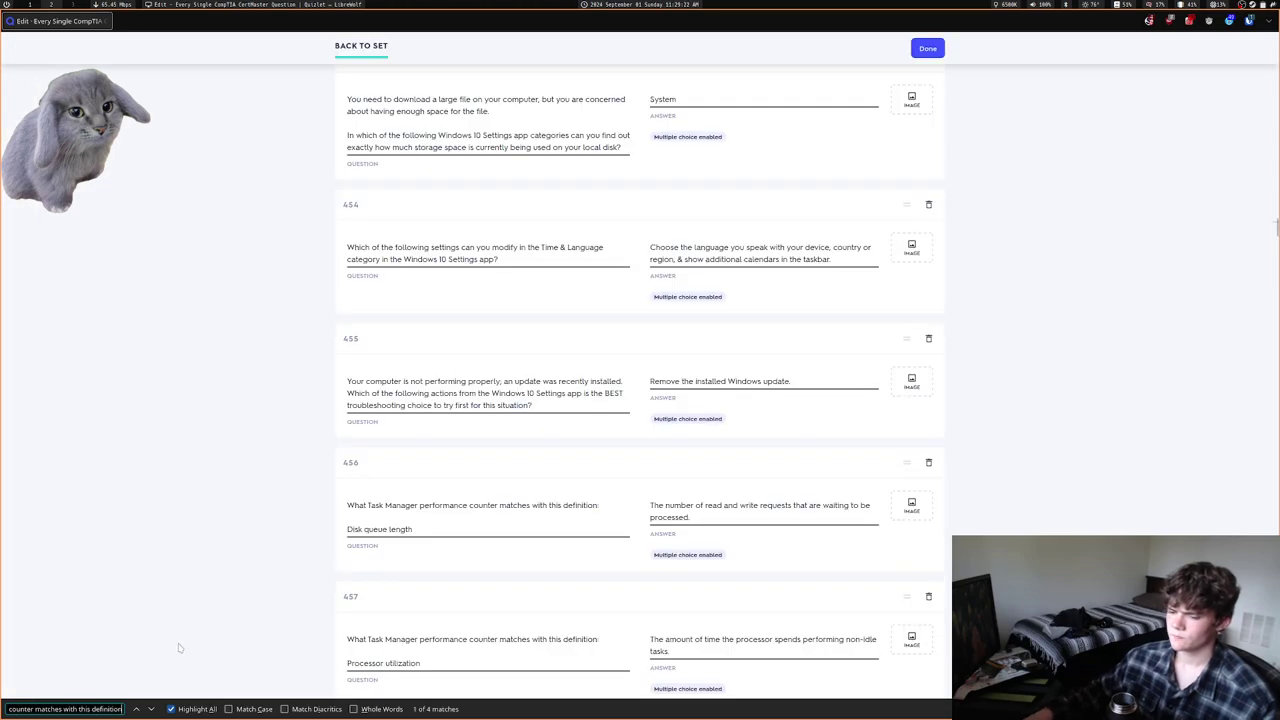
{"action": "key", "text": "ctrl+f"}
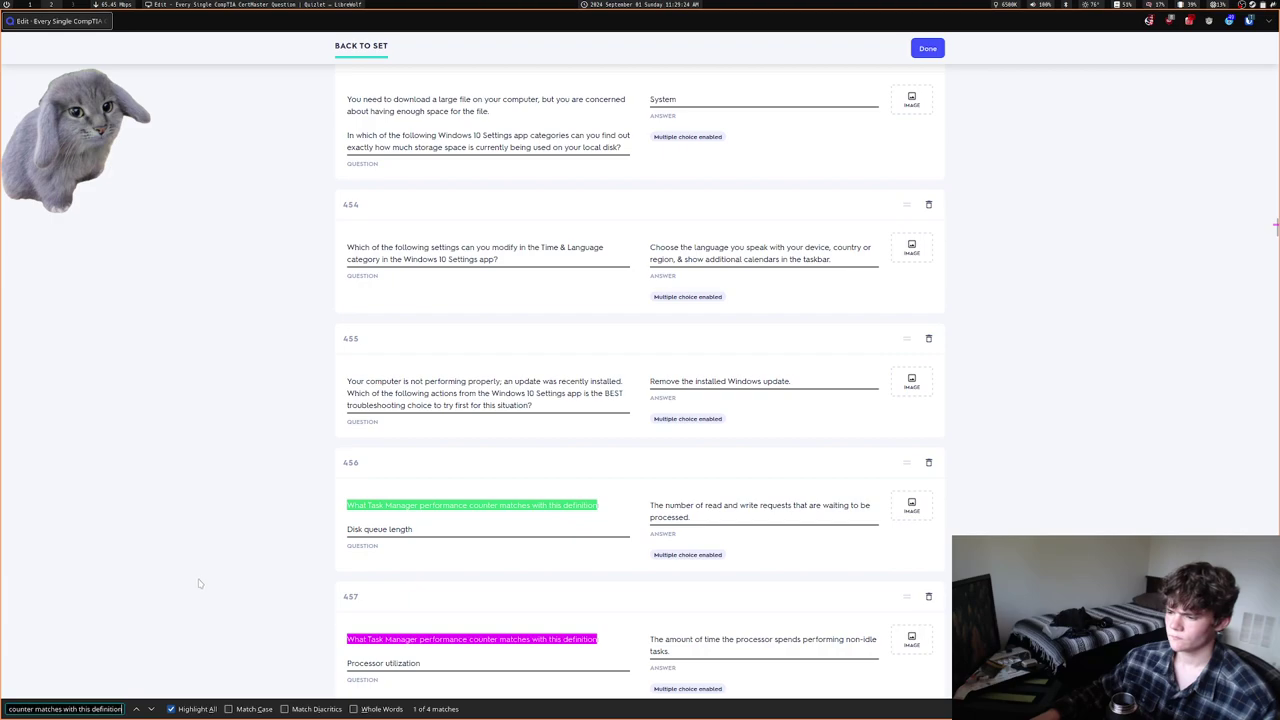
{"action": "scroll", "coordinate": [210, 570], "scroll_direction": "down", "scroll_amount": 2}
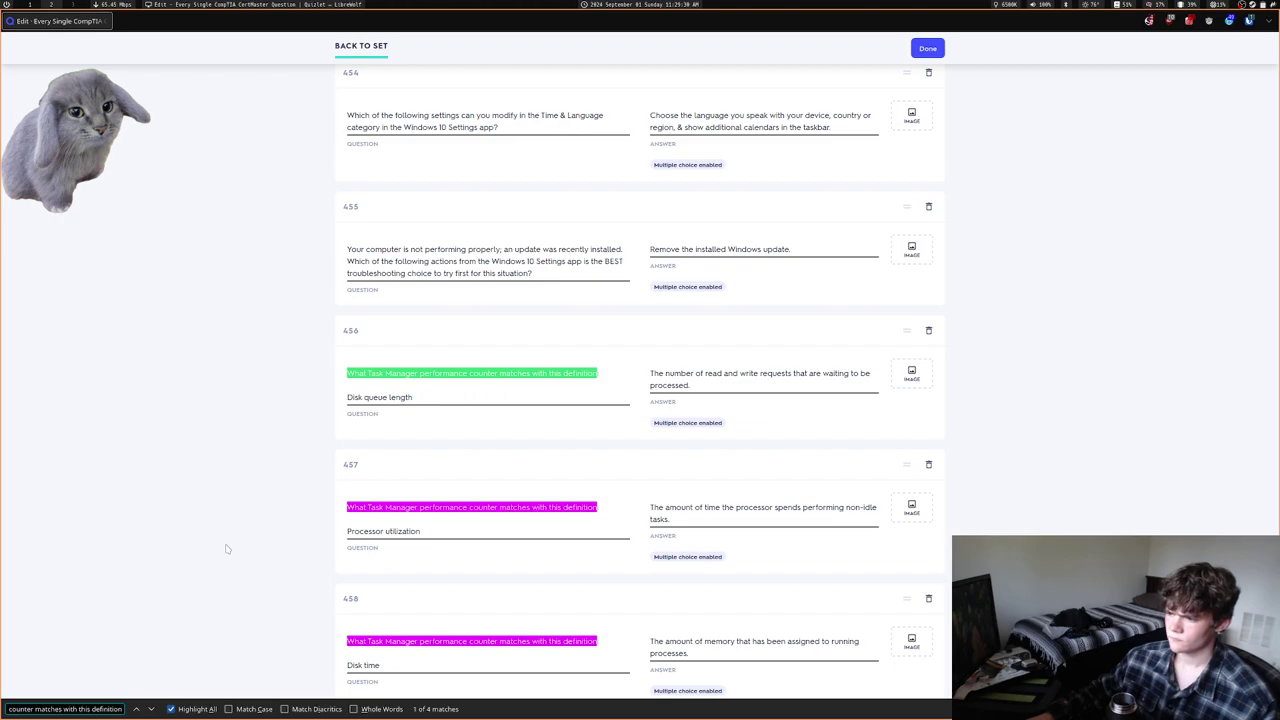
{"action": "scroll", "coordinate": [226, 549], "scroll_direction": "down", "scroll_amount": 4}
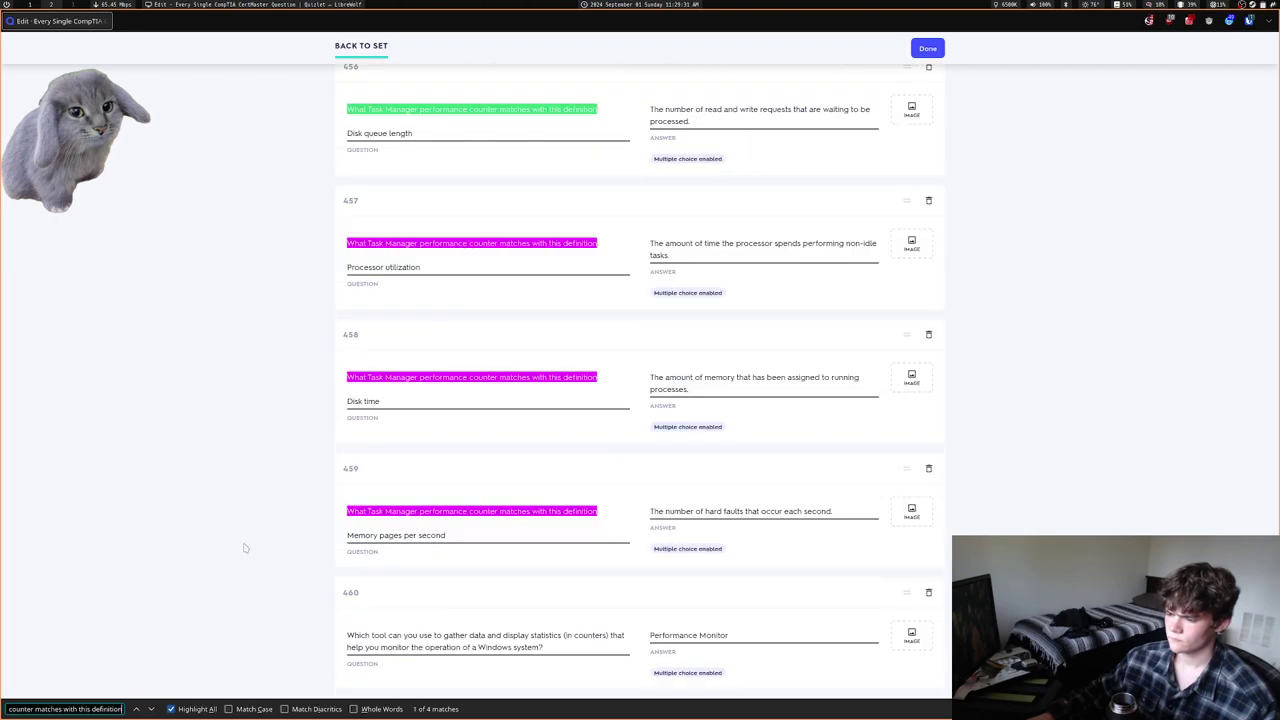
{"action": "left_click", "coordinate": [661, 390]}
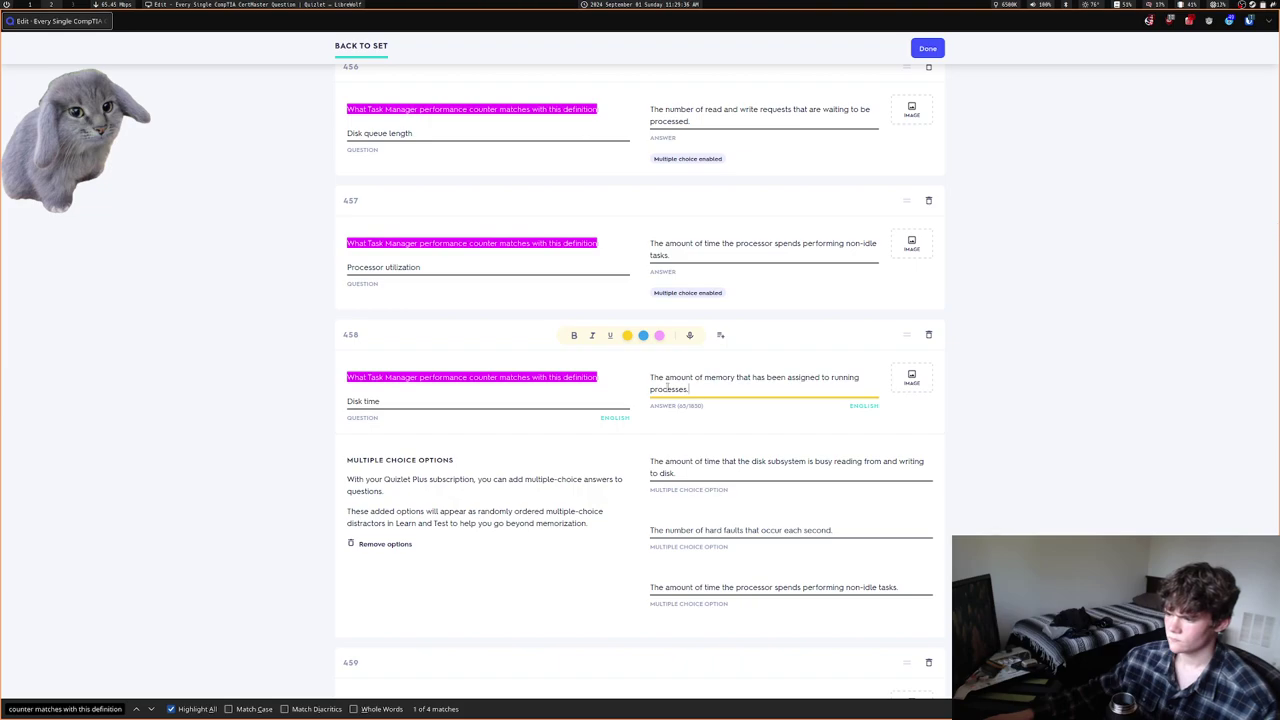
{"action": "scroll", "coordinate": [668, 388], "scroll_direction": "up", "scroll_amount": 2}
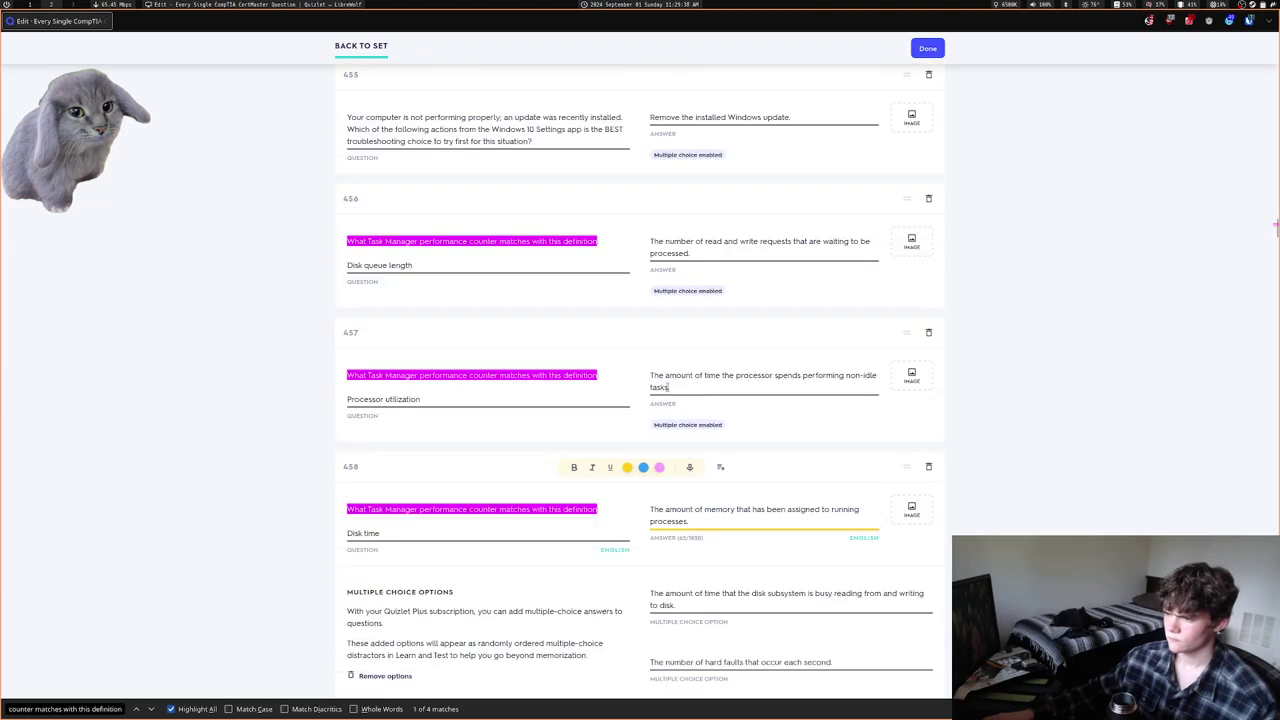
{"action": "scroll", "coordinate": [668, 387], "scroll_direction": "down", "scroll_amount": 3}
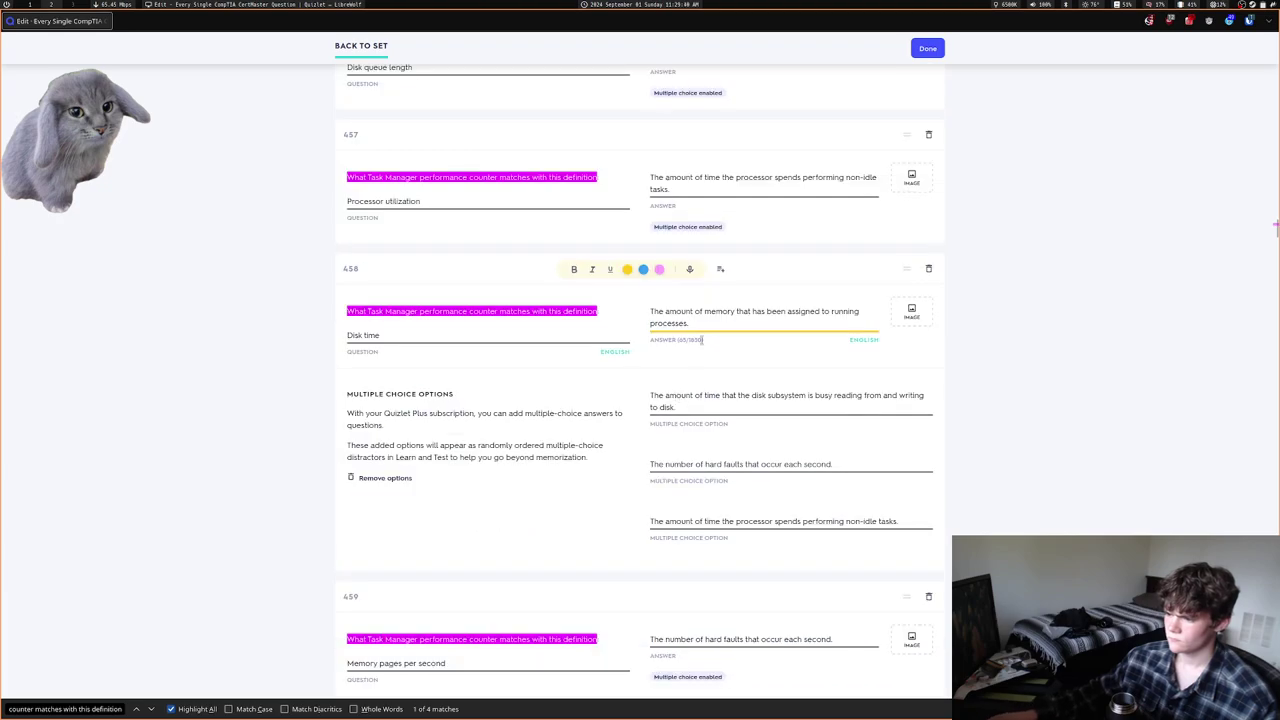
Copy the Disk time card's answer into a new terminal window and move that window clear of the answer fields
{"action": "triple_click", "coordinate": [695, 323]}
{"action": "key", "text": "super+c"}
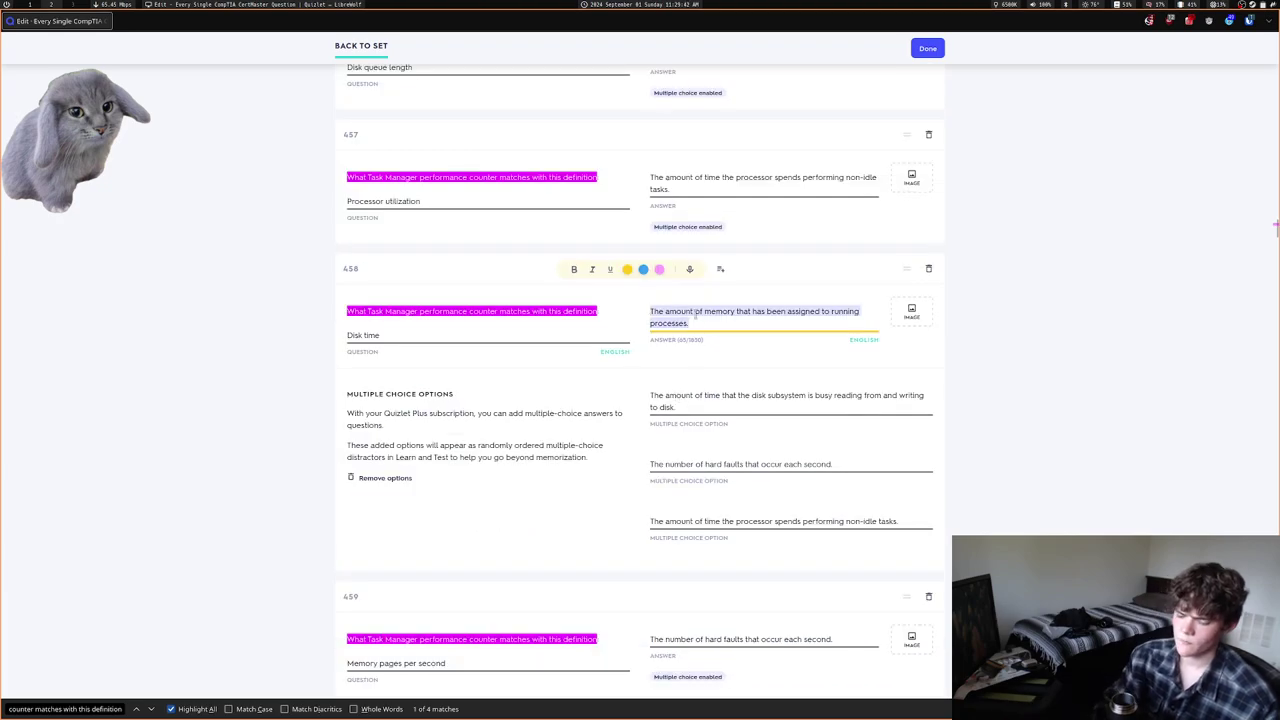
{"action": "key", "text": "super+Return"}
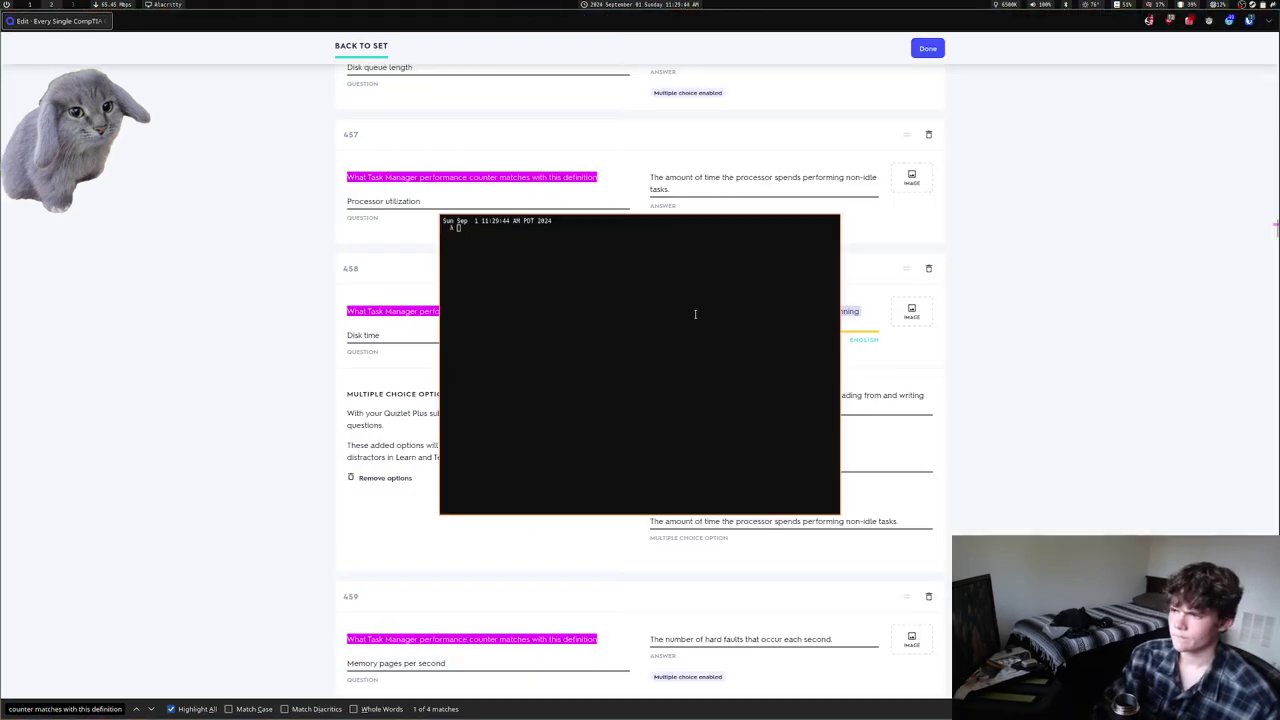
{"action": "middle_click", "coordinate": [695, 314]}
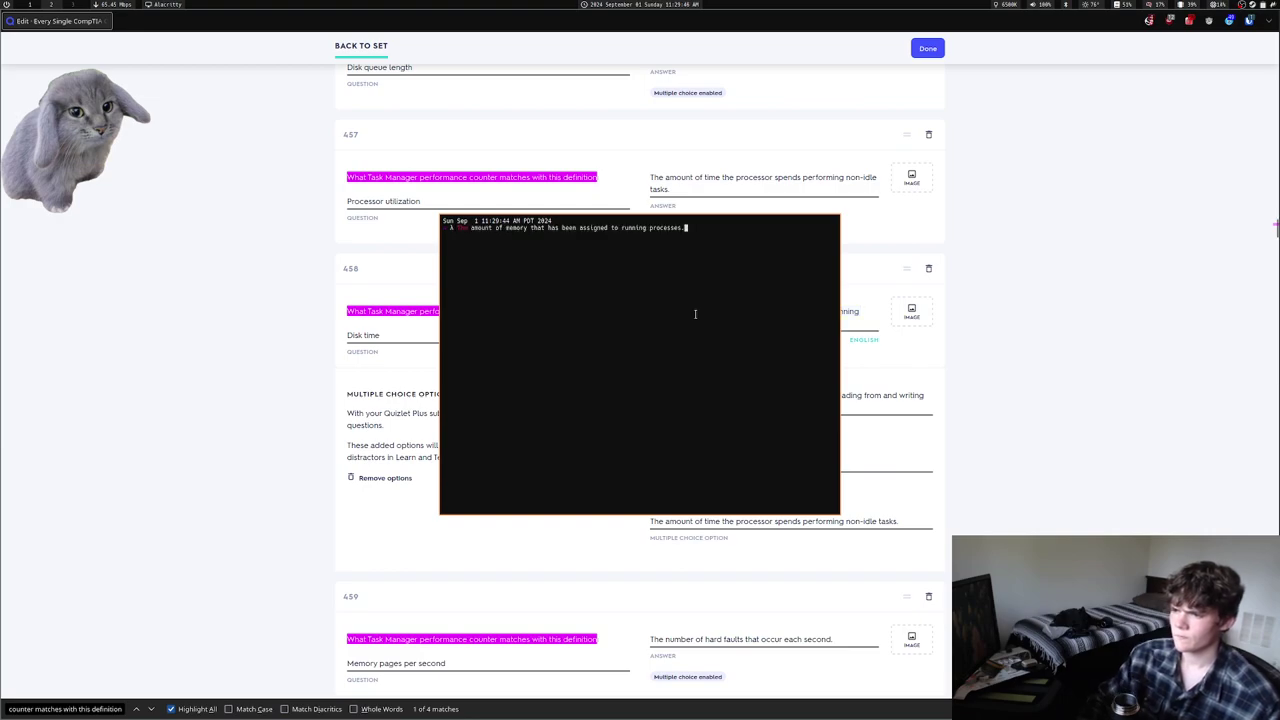
{"action": "left_click_drag", "start_coordinate": [694, 311], "coordinate": [383, 304]}
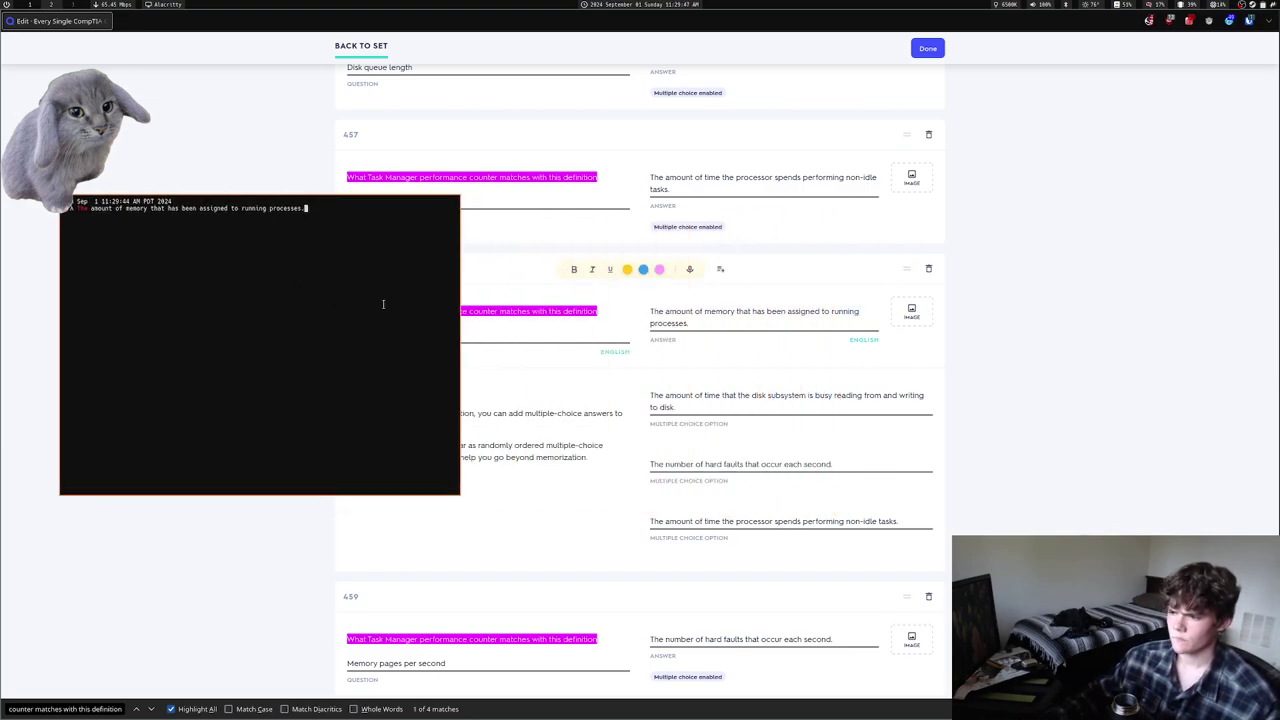
Replace the Disk time answer with its first multiple-choice option, "The amount of time that the disk subsystem is busy reading from and writing to disk."
{"action": "left_click", "coordinate": [842, 466]}
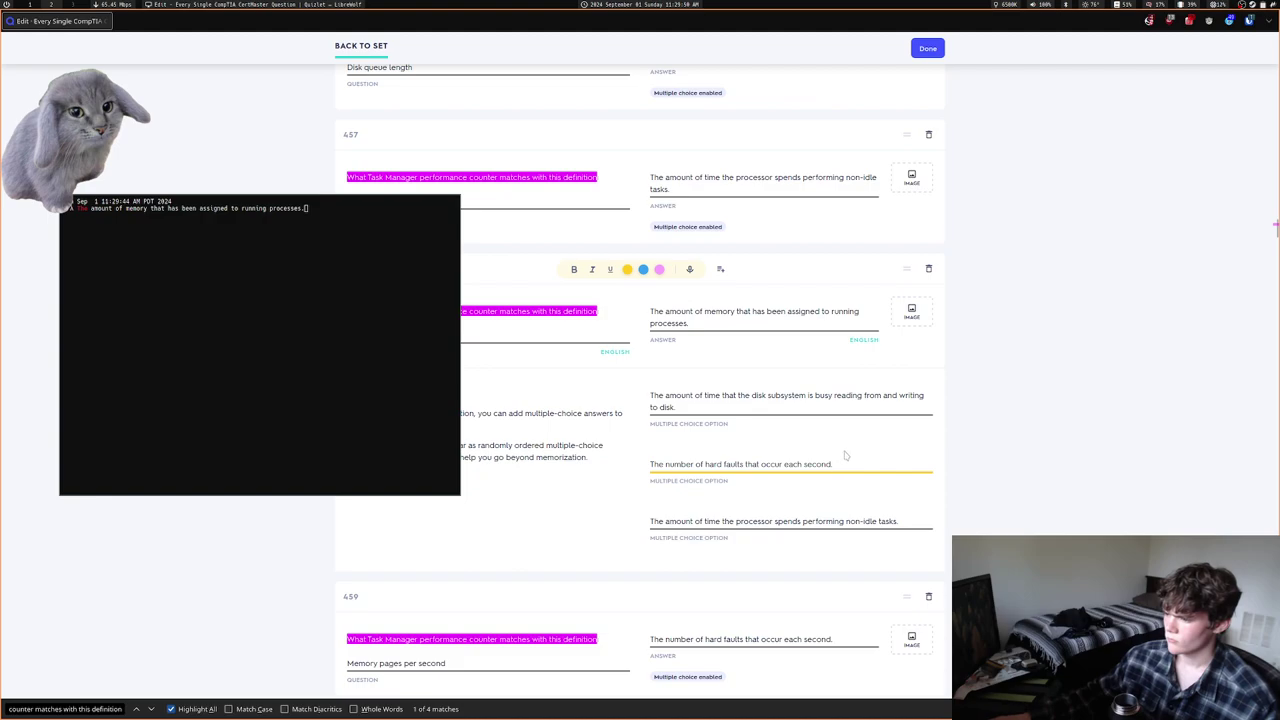
{"action": "left_click", "coordinate": [707, 395]}
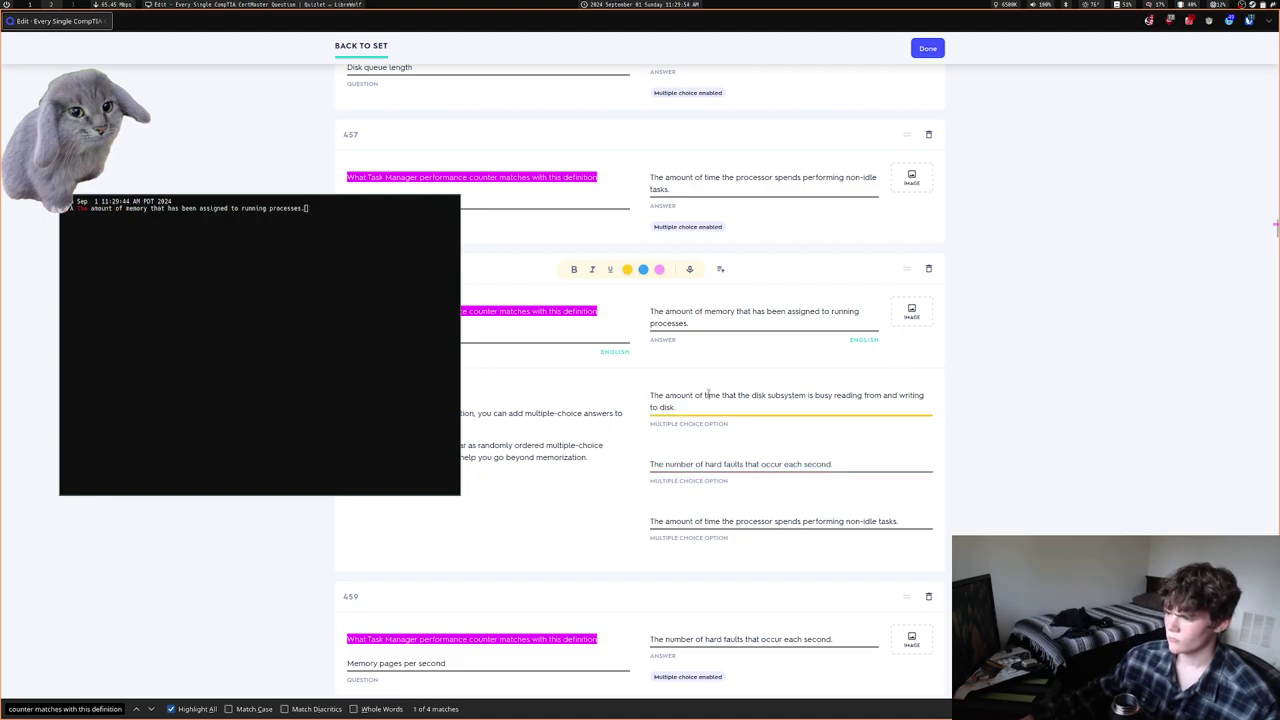
{"action": "key", "text": "ctrl+a"}
{"action": "key", "text": "ctrl+c"}
{"action": "left_click_drag", "start_coordinate": [689, 323], "coordinate": [694, 315]}
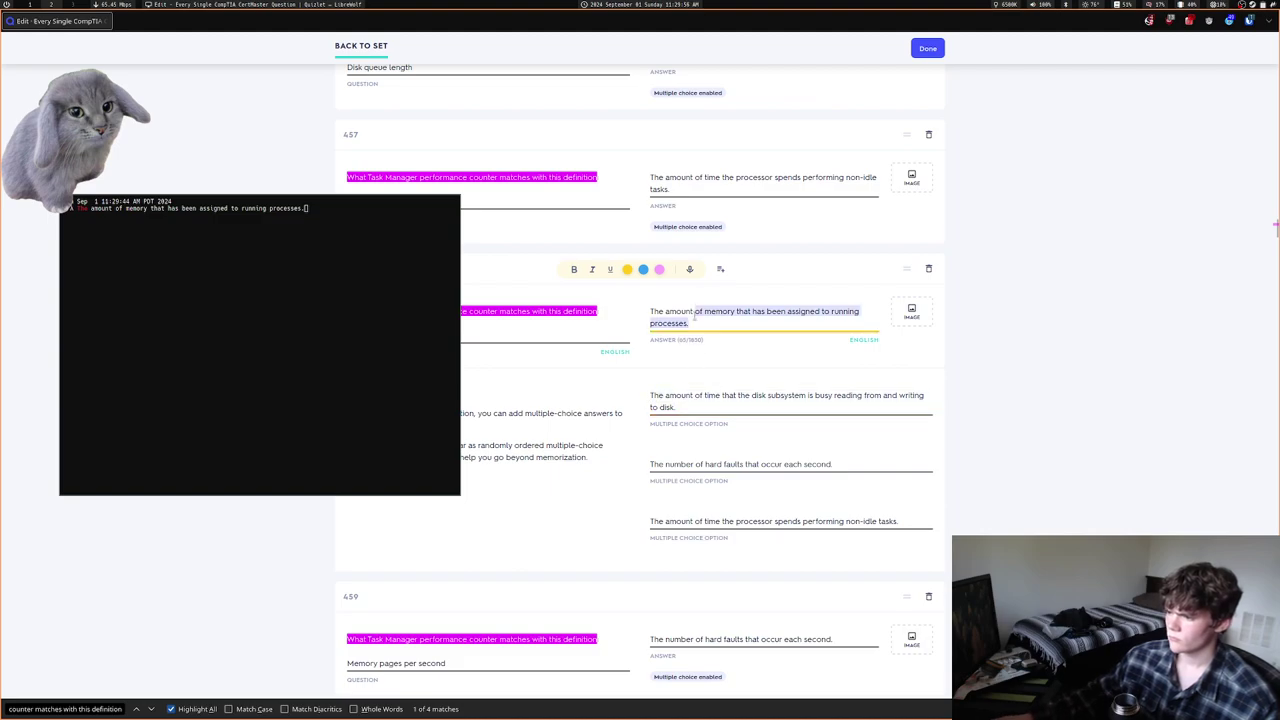
{"action": "key", "text": "ctrl+a"}
{"action": "key", "text": "ctrl+v"}
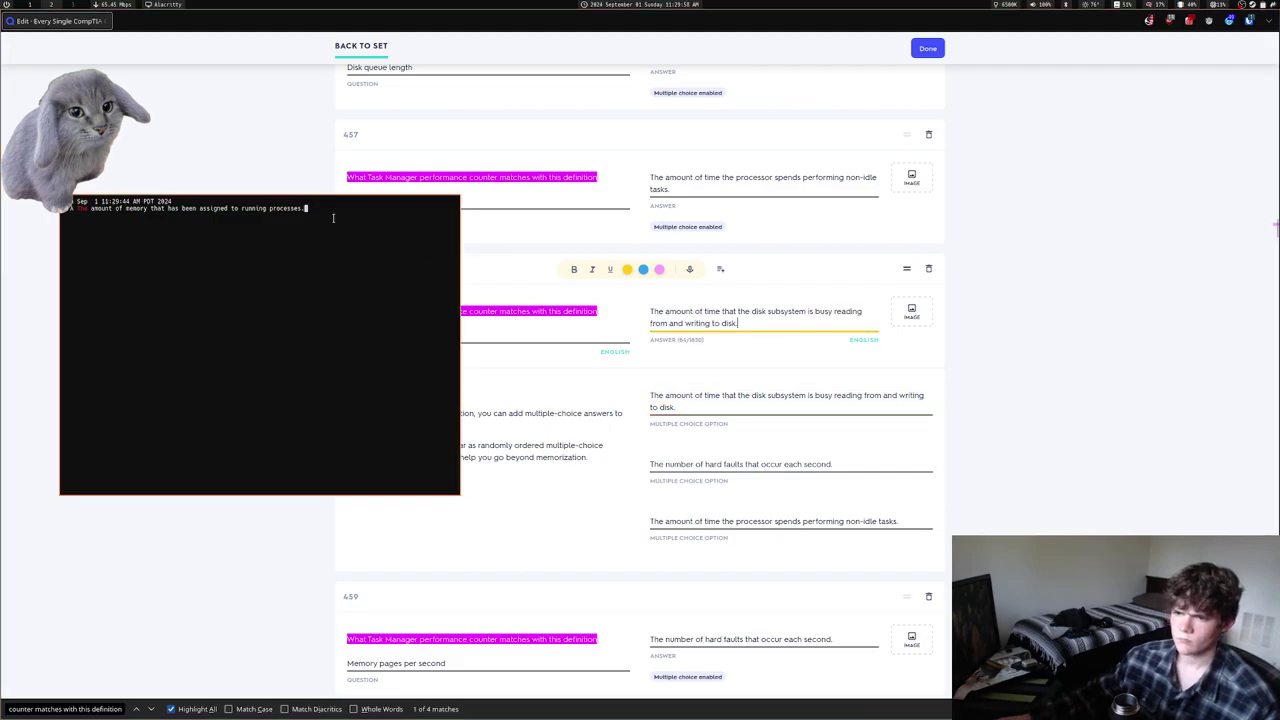
Copy the saved answer text from the terminal, dismiss the terminal window, and select the Disk time card's first multiple-choice option
{"action": "key", "text": "ctrl+c"}
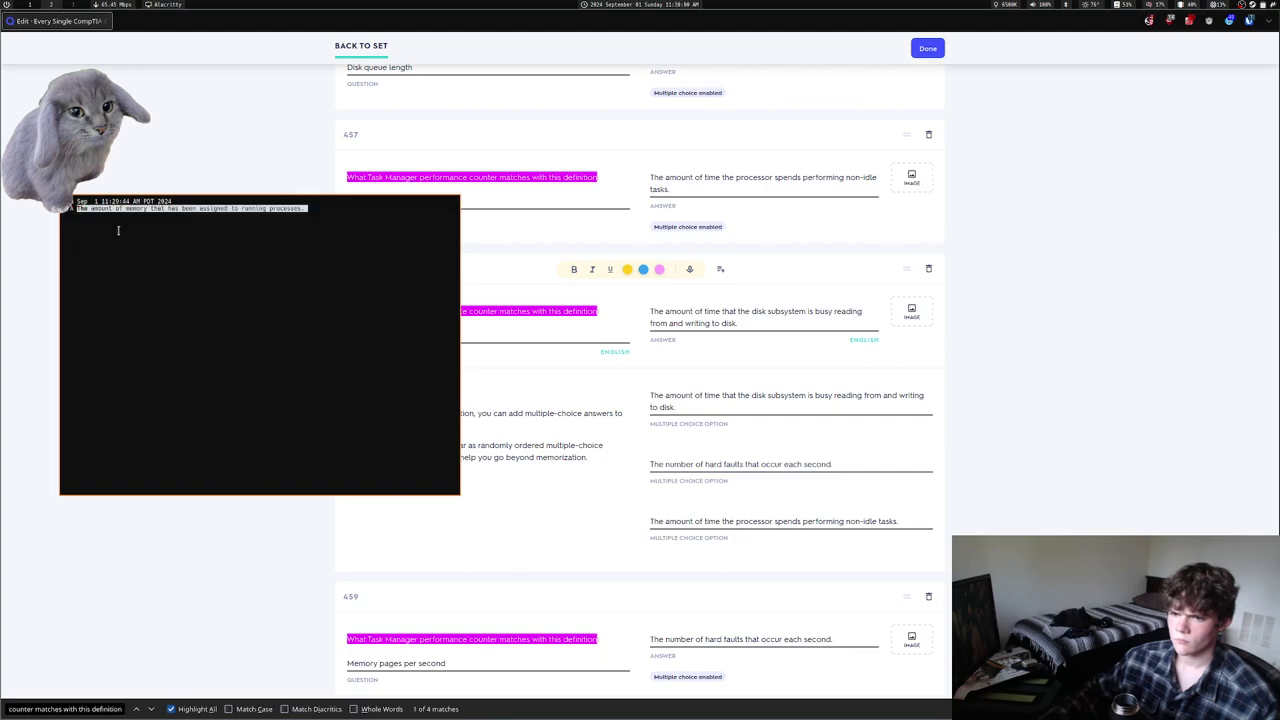
{"action": "key", "text": "super+minus"}
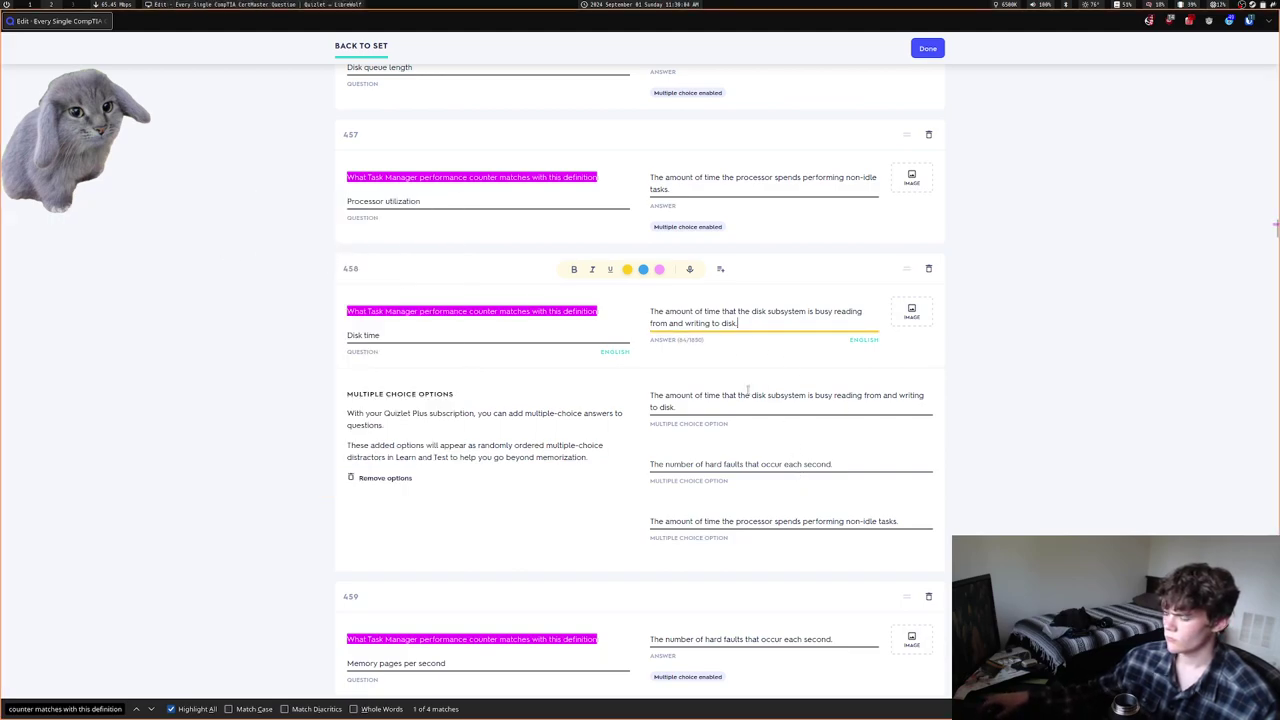
{"action": "key", "text": "Tab"}
{"action": "key", "text": "Tab"}
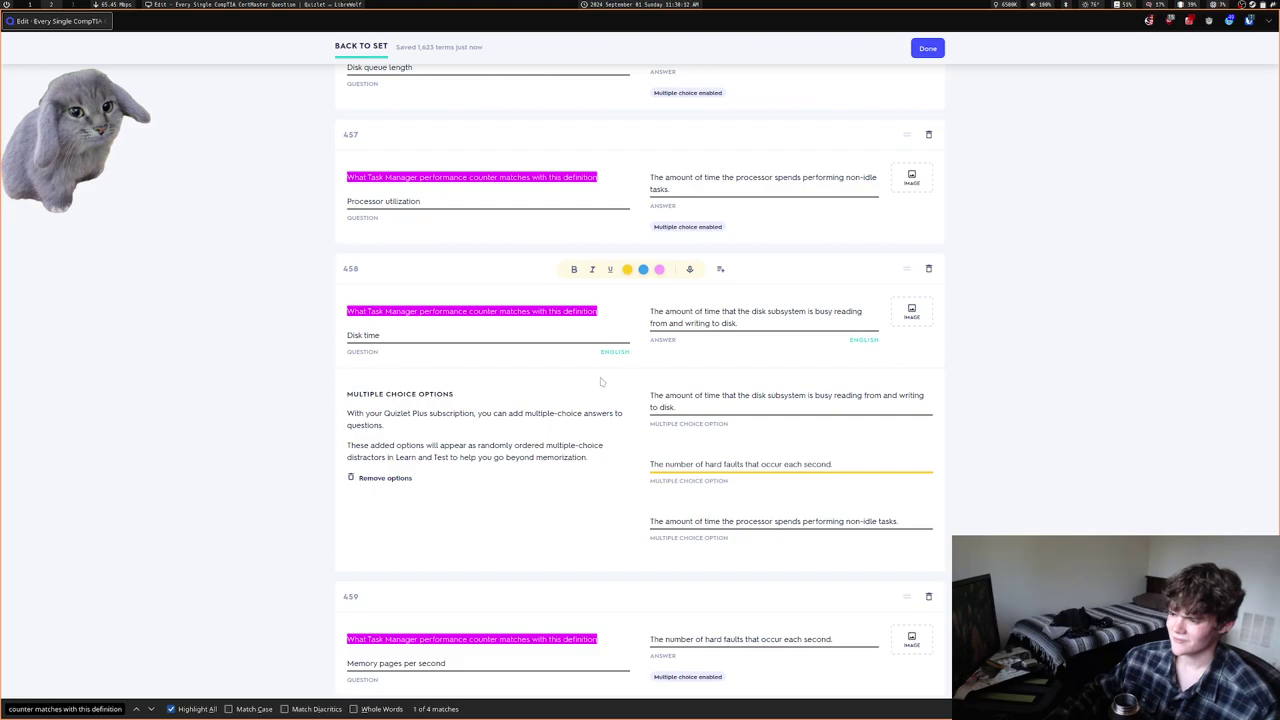
{"action": "left_click", "coordinate": [708, 395]}
{"action": "key", "text": "ctrl+shift+End"}
{"action": "left_click", "coordinate": [708, 395]}
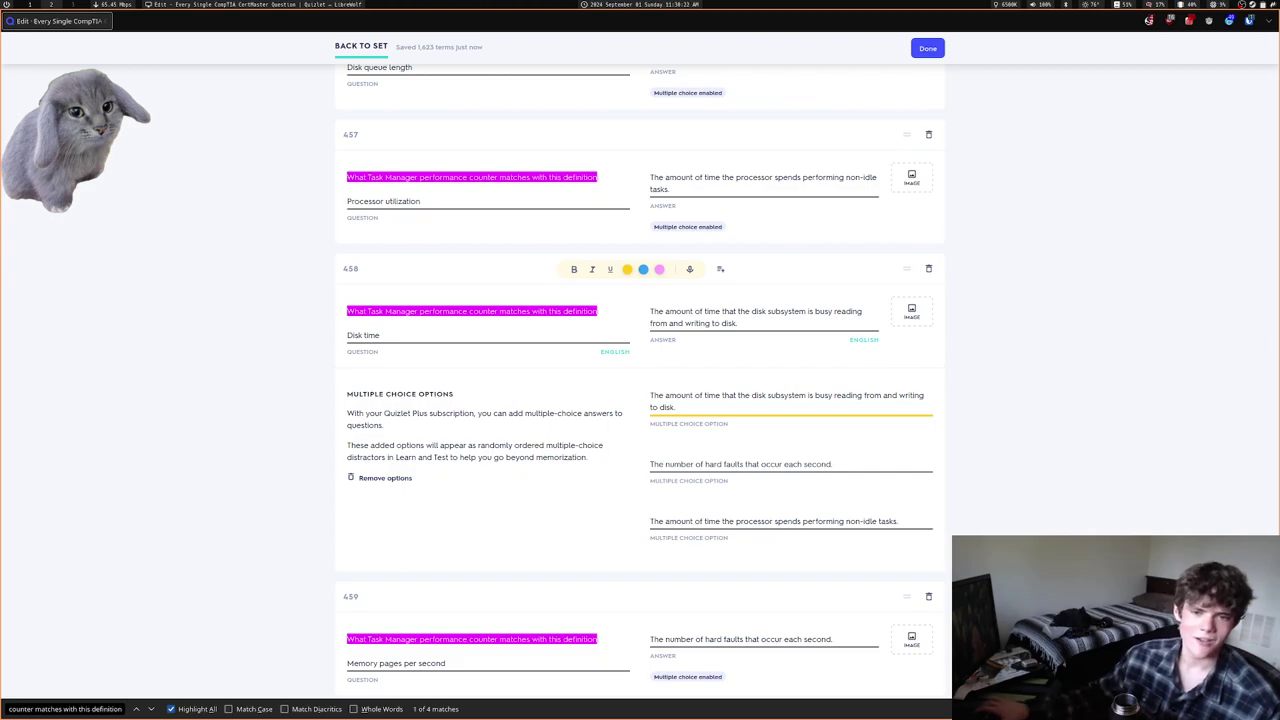
{"action": "left_click", "coordinate": [1276, 228]}
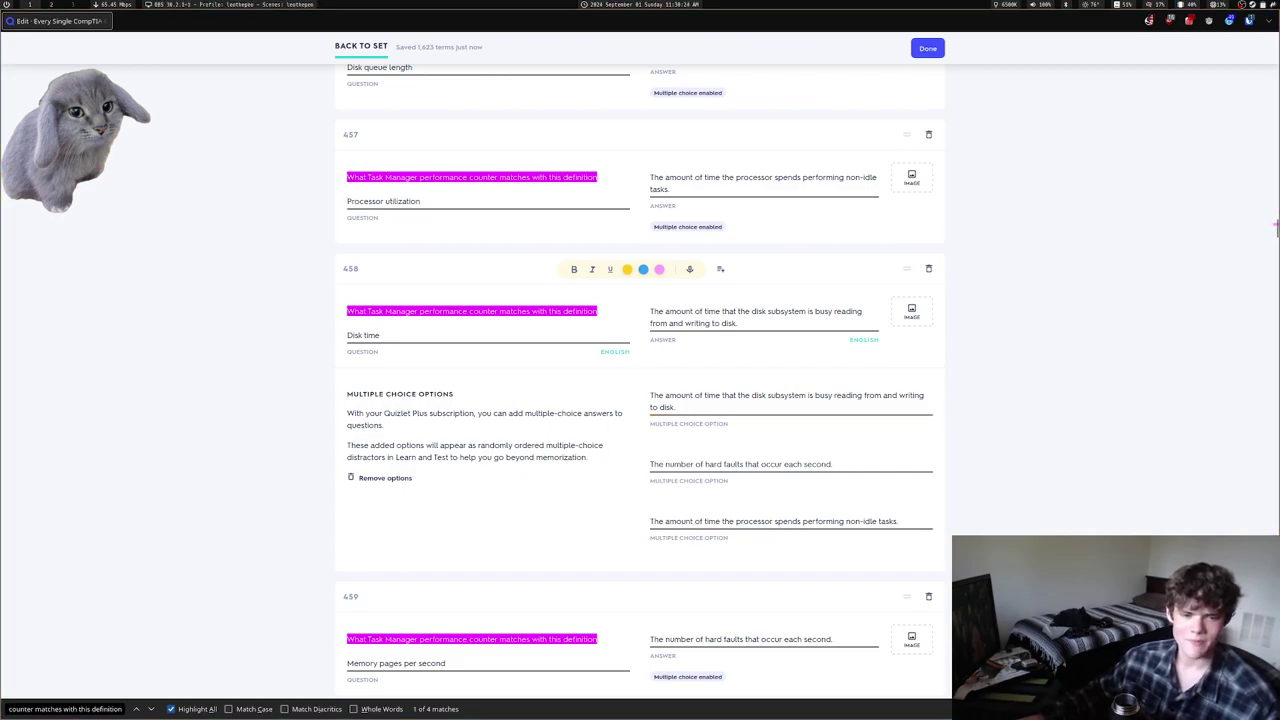
{"action": "mouse_move", "coordinate": [237, 340]}
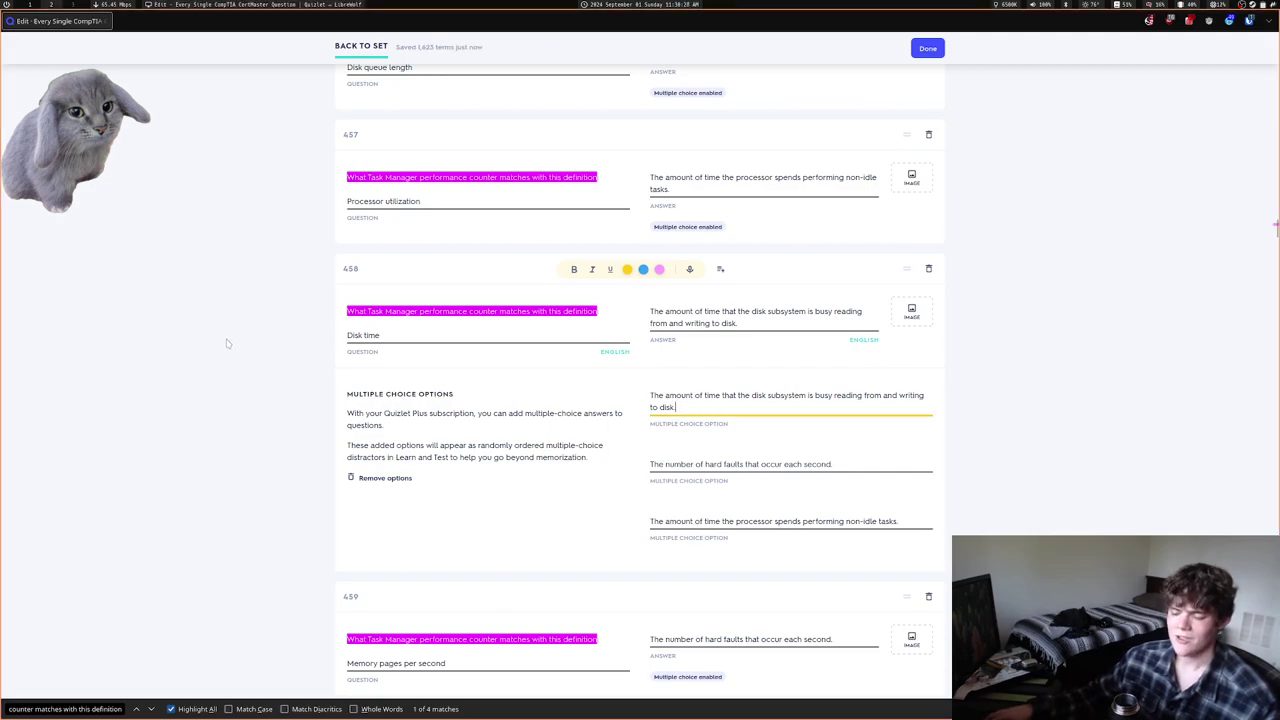
{"action": "left_click", "coordinate": [226, 343]}
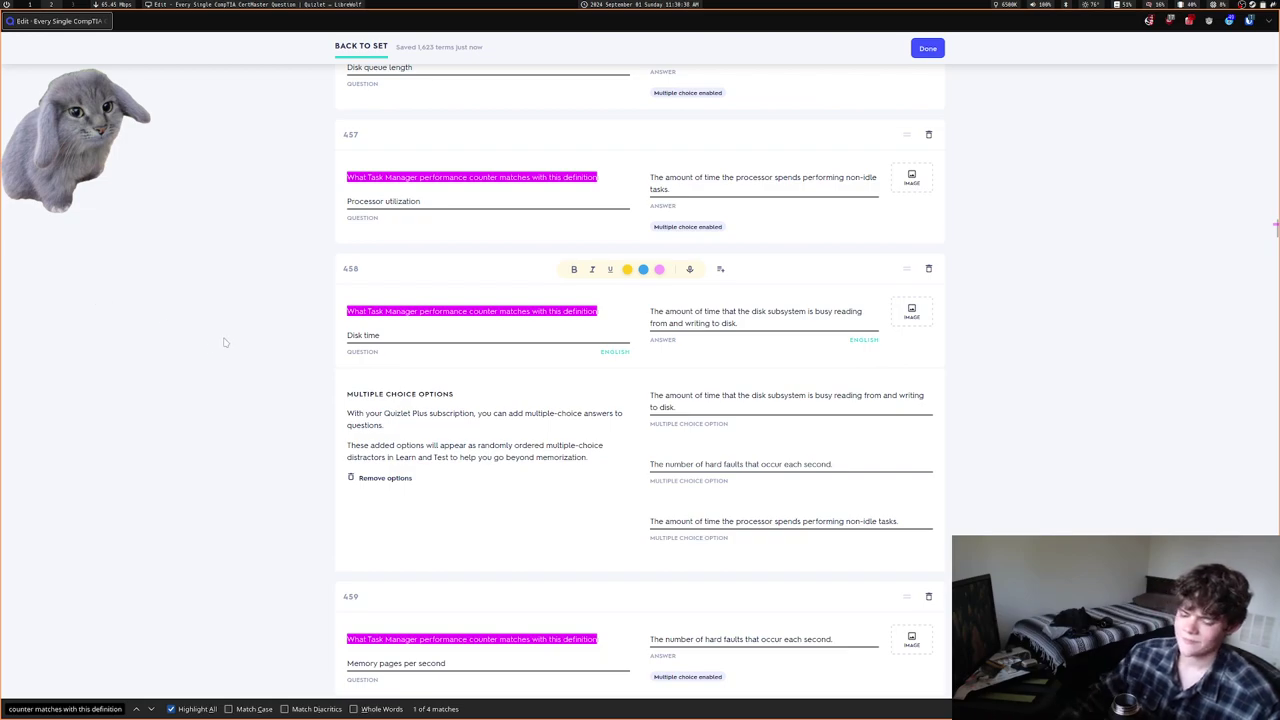
Search the web in a new tab for "clipboard archwiki" and open the Tools section of ArchWiki's Clipboard article
{"action": "key", "text": "ctrl+t"}
{"action": "type", "text": "clipboard archwiki"}
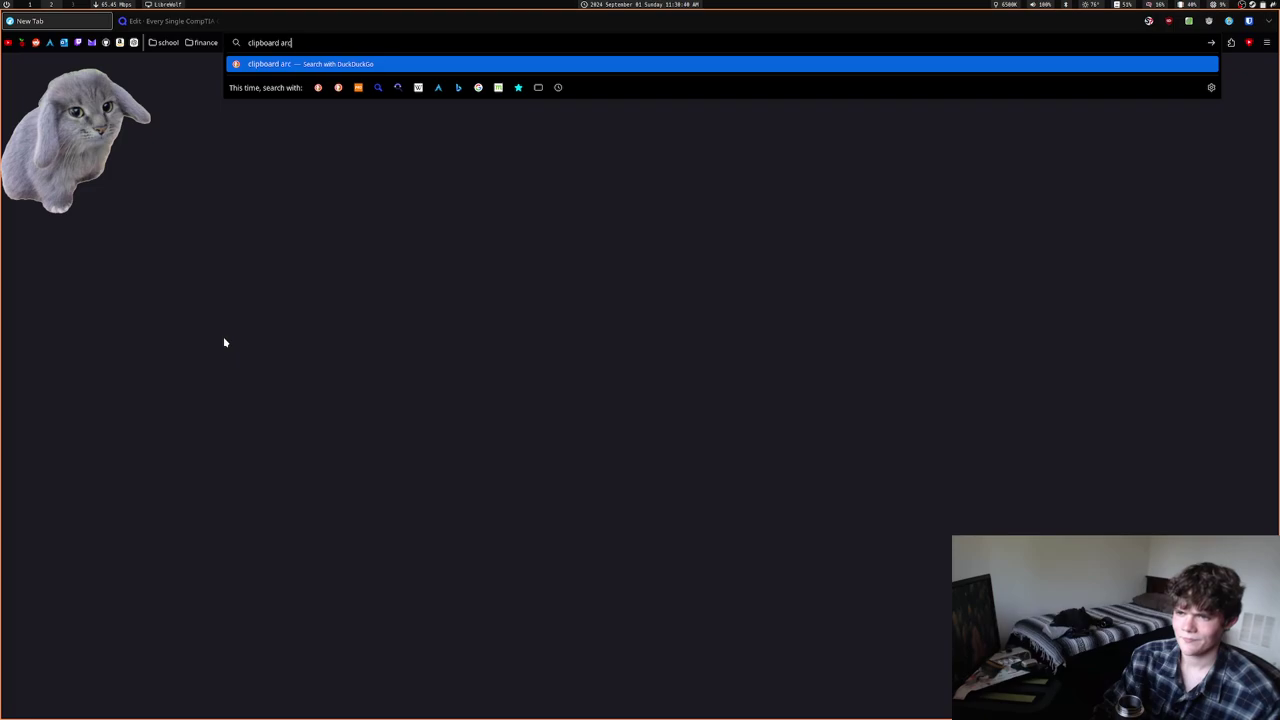
{"action": "key", "text": "Return"}
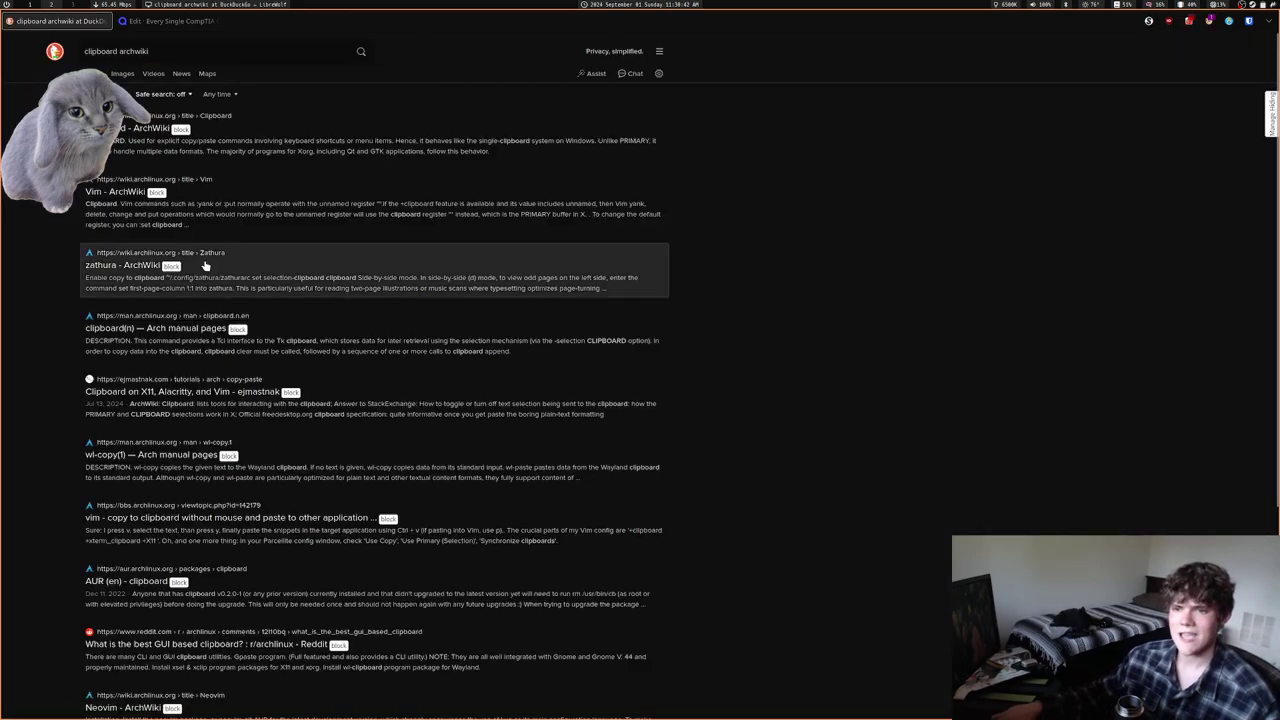
{"action": "key", "text": "Return"}
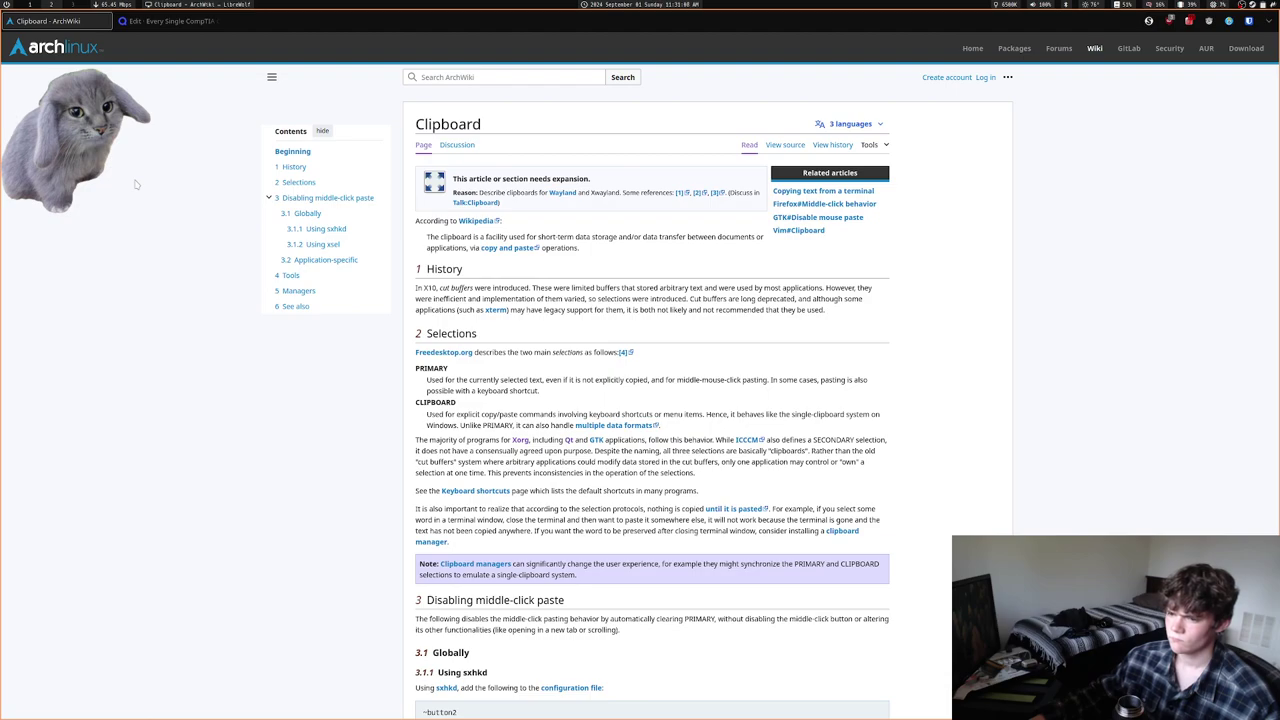
{"action": "left_click", "coordinate": [290, 275]}
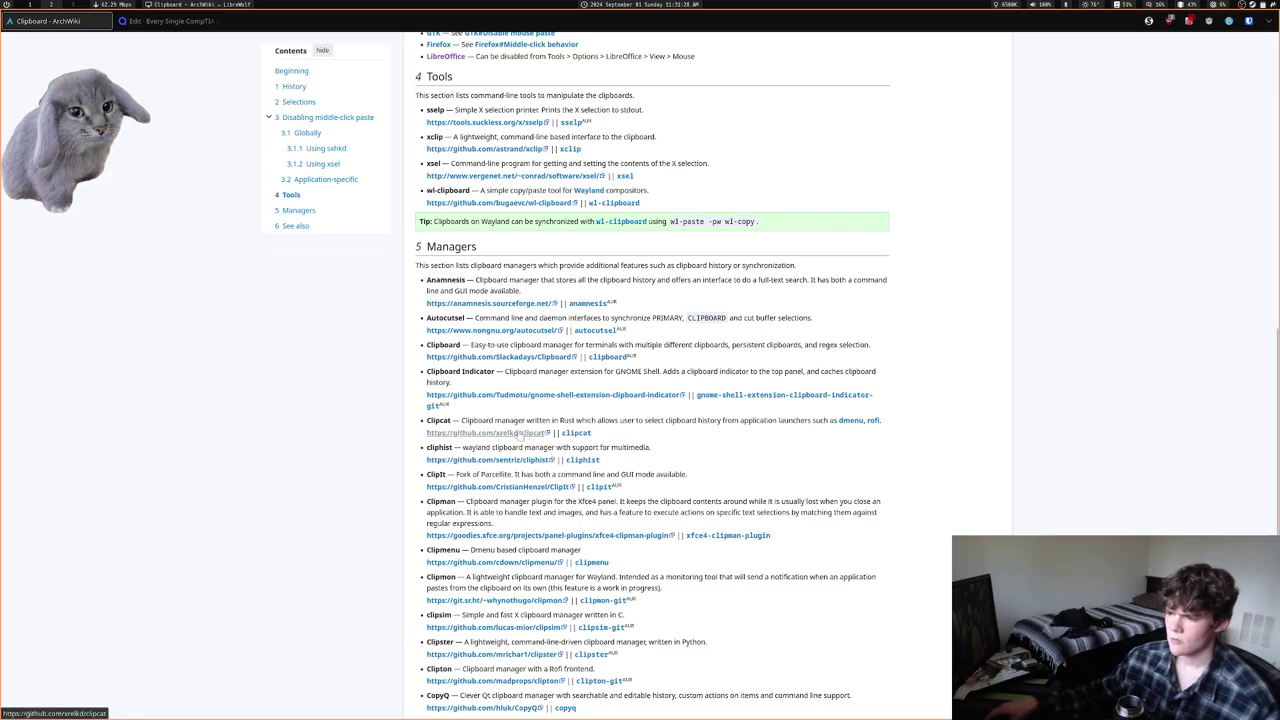
Open the Clipcat GitHub repository from the clipboard managers list and review its Rofi demonstration video and finder screenshots
{"action": "left_click", "coordinate": [520, 433]}
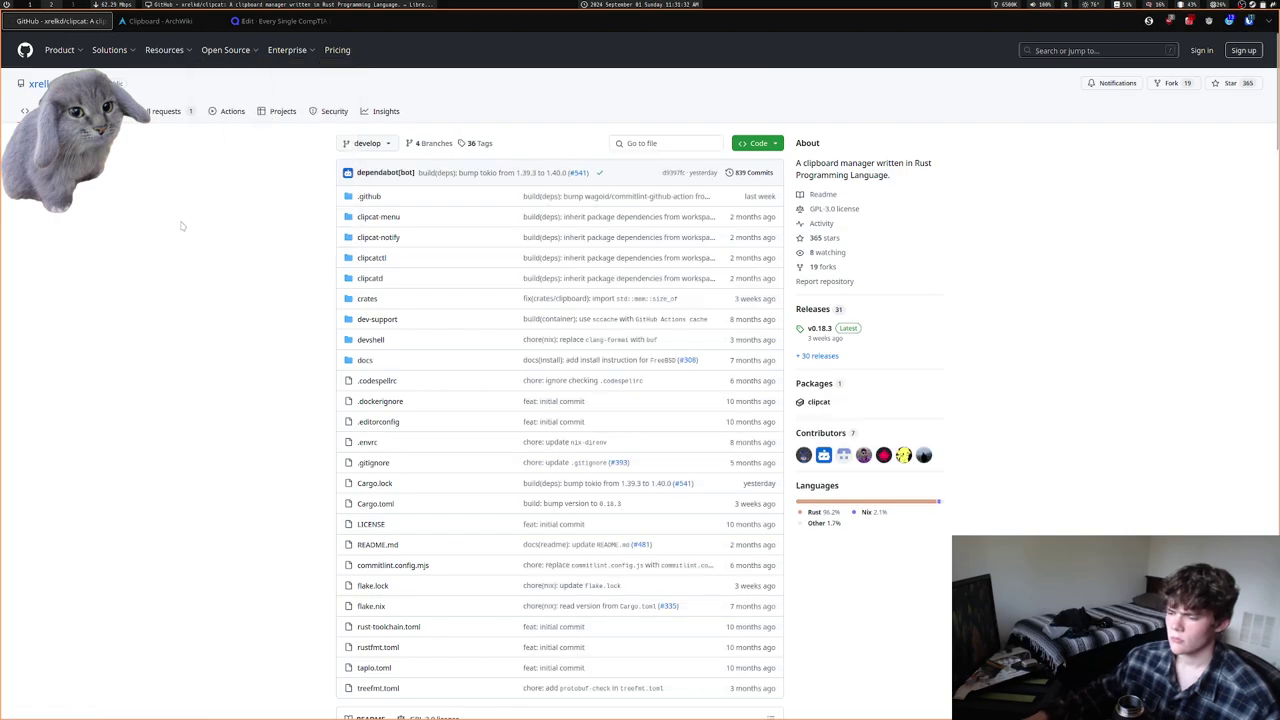
{"action": "scroll", "coordinate": [181, 226], "scroll_direction": "down", "scroll_amount": 5}
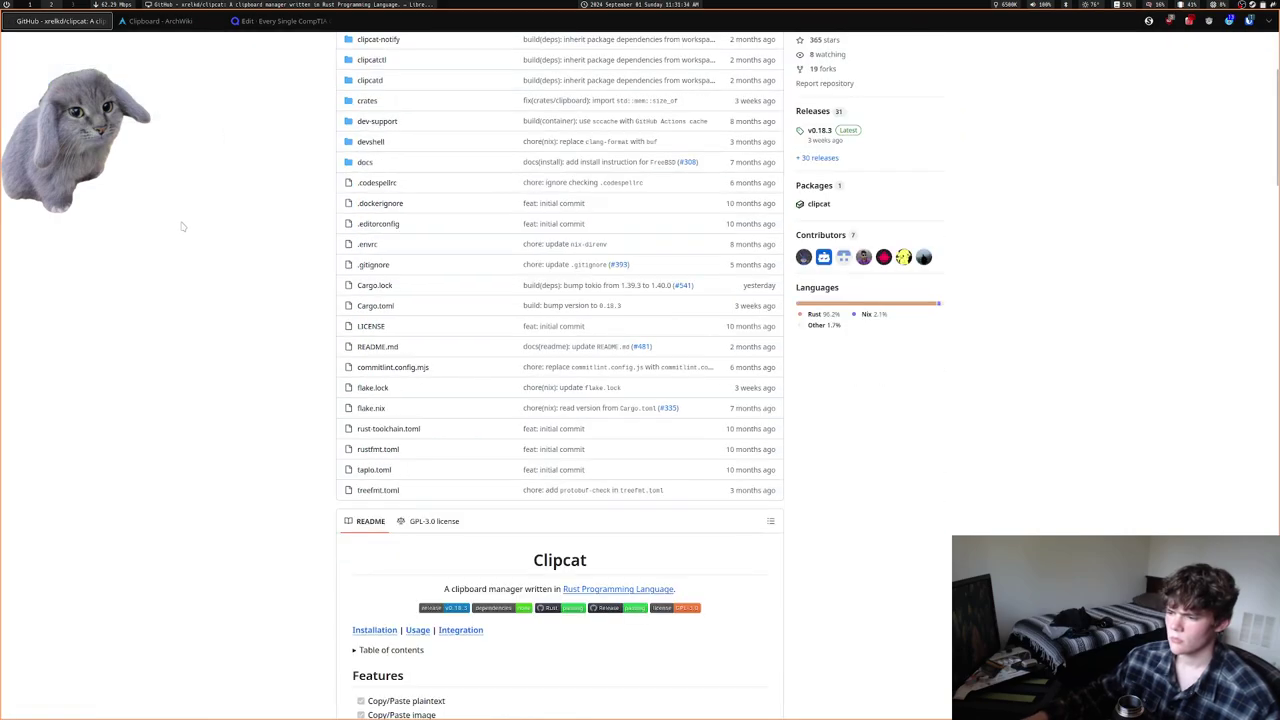
{"action": "scroll", "coordinate": [181, 226], "scroll_direction": "down", "scroll_amount": 4}
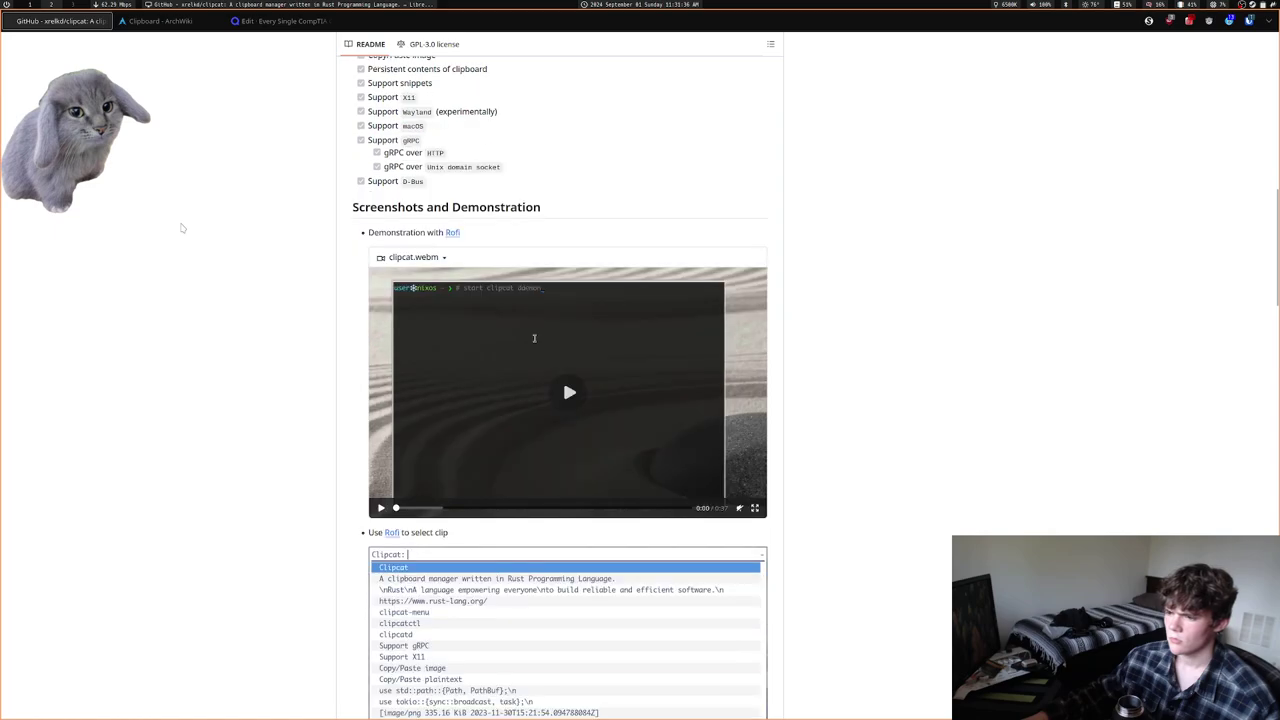
{"action": "left_click", "coordinate": [569, 392]}
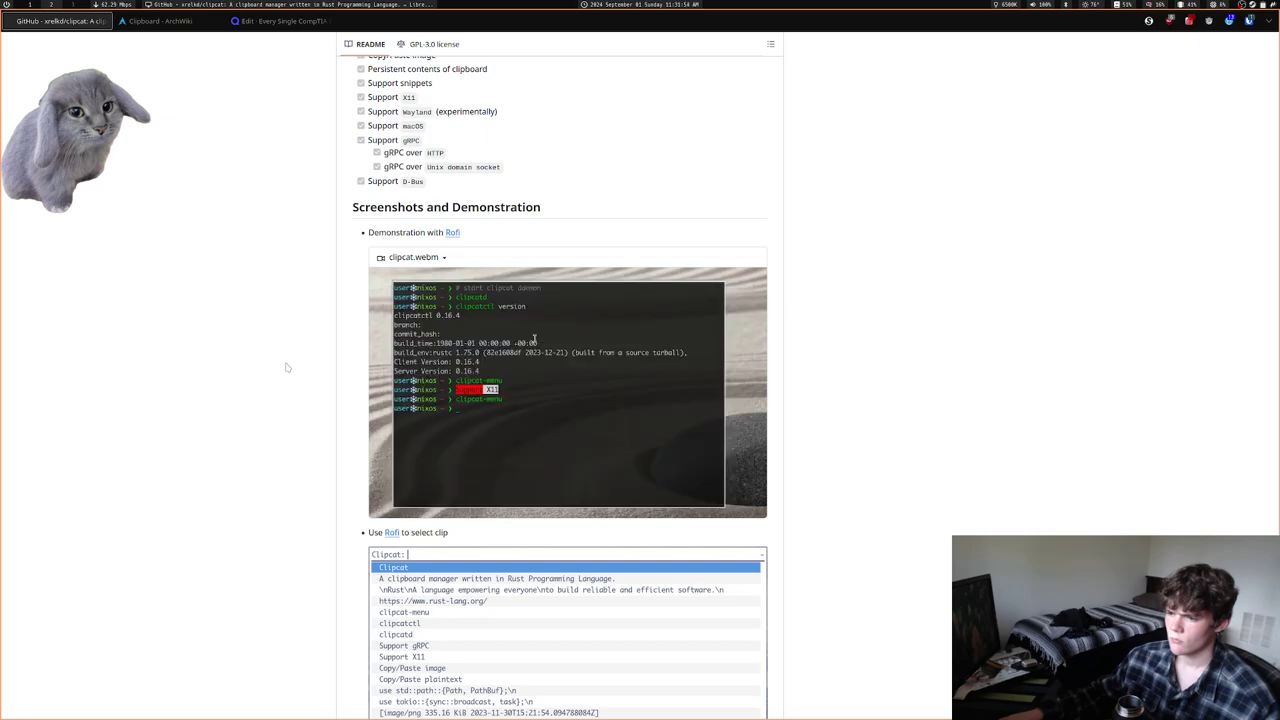
{"action": "left_click", "coordinate": [464, 389]}
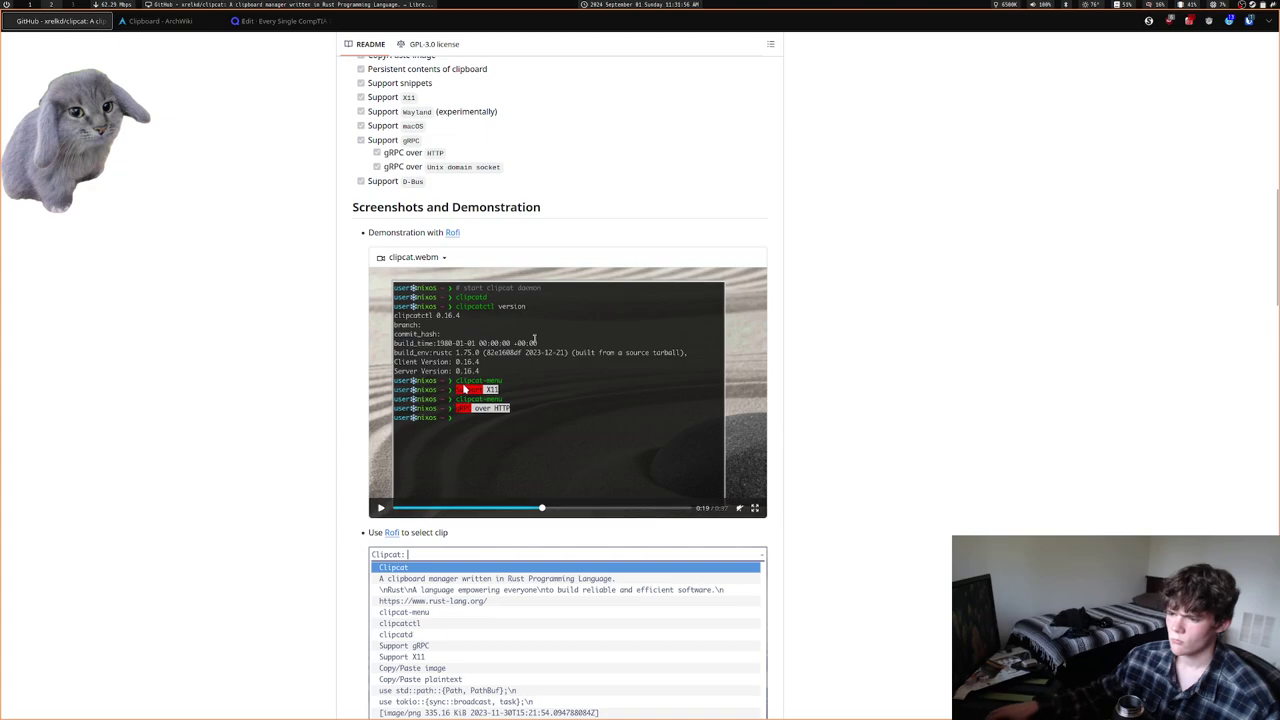
{"action": "scroll", "coordinate": [265, 344], "scroll_direction": "down", "scroll_amount": 5}
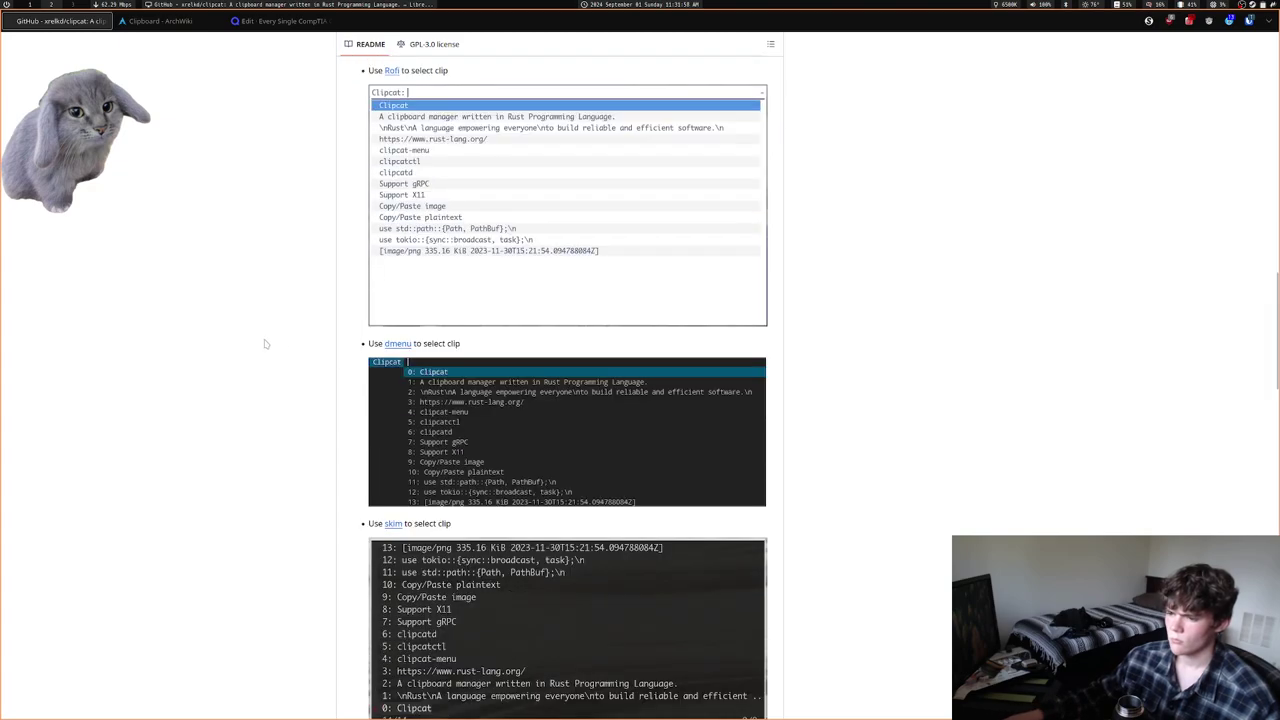
{"action": "scroll", "coordinate": [265, 344], "scroll_direction": "down", "scroll_amount": 2}
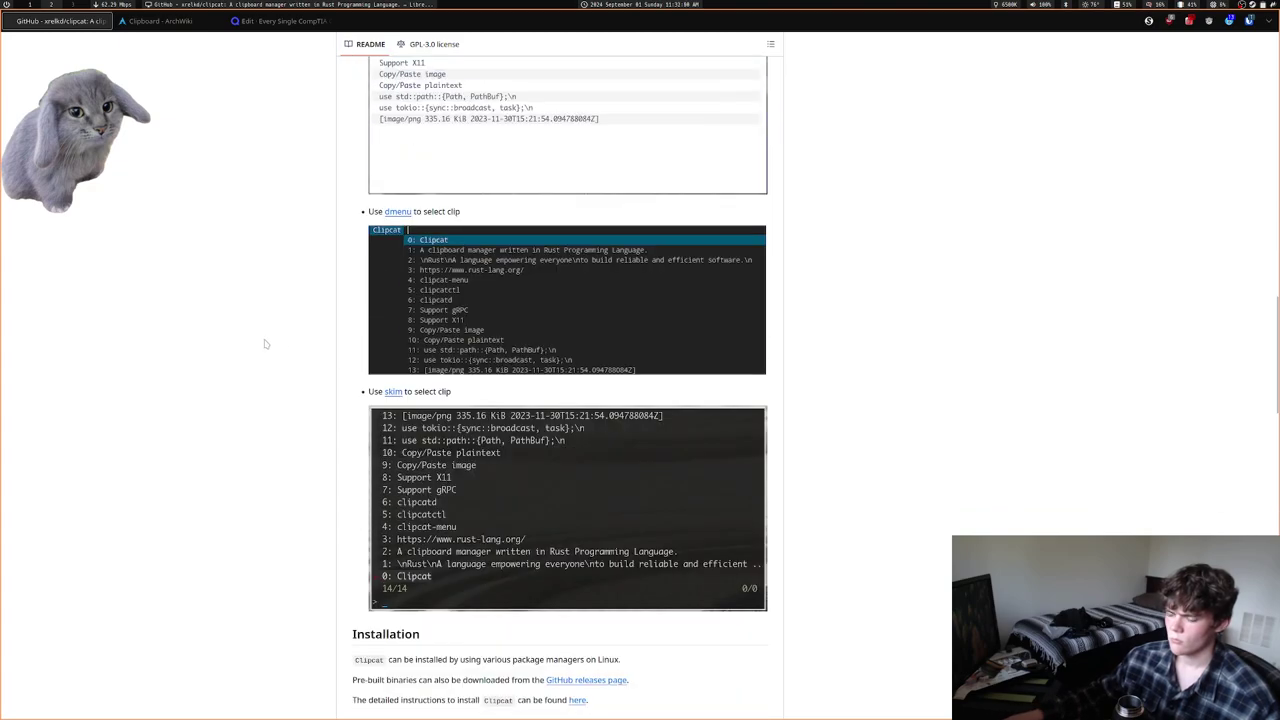
Open the skim repository linked from Clipcat's README in a separate tab and look through its overview and table of contents
{"action": "middle_click", "coordinate": [393, 391]}
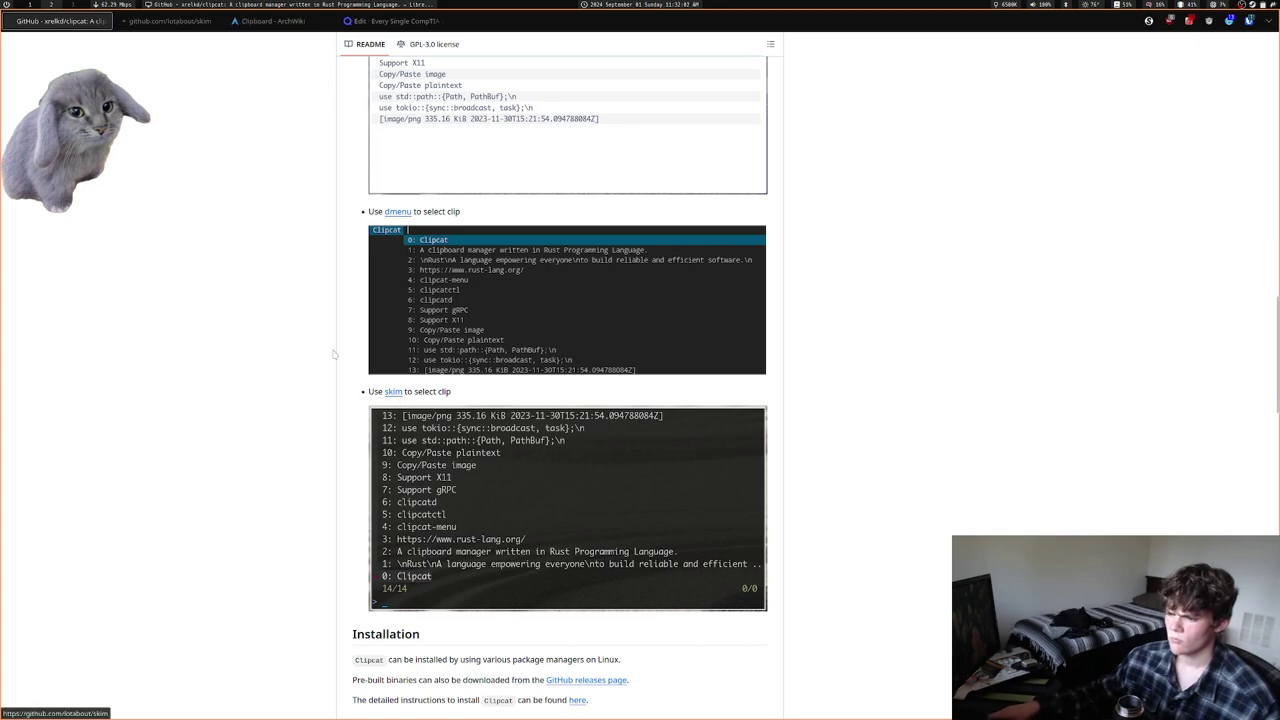
{"action": "left_click_drag", "start_coordinate": [168, 21], "coordinate": [60, 21]}
{"action": "mouse_move", "coordinate": [155, 115]}
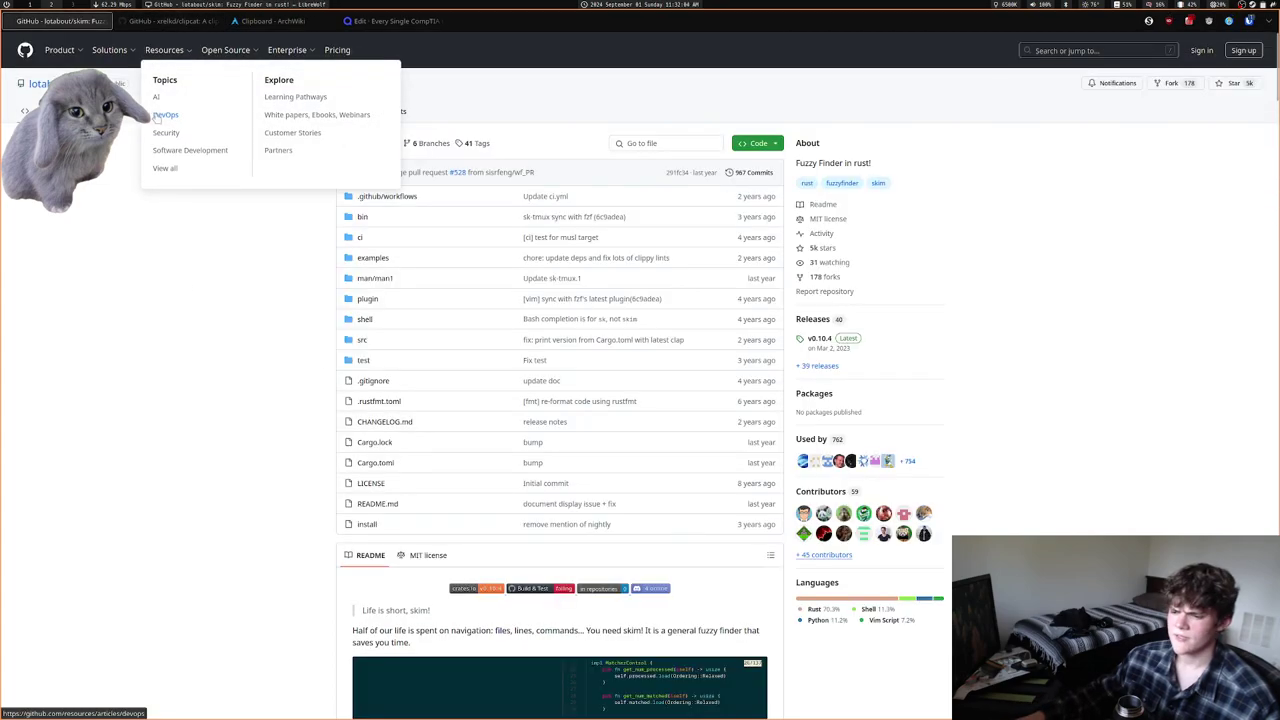
{"action": "scroll", "coordinate": [156, 117], "scroll_direction": "down", "scroll_amount": 4}
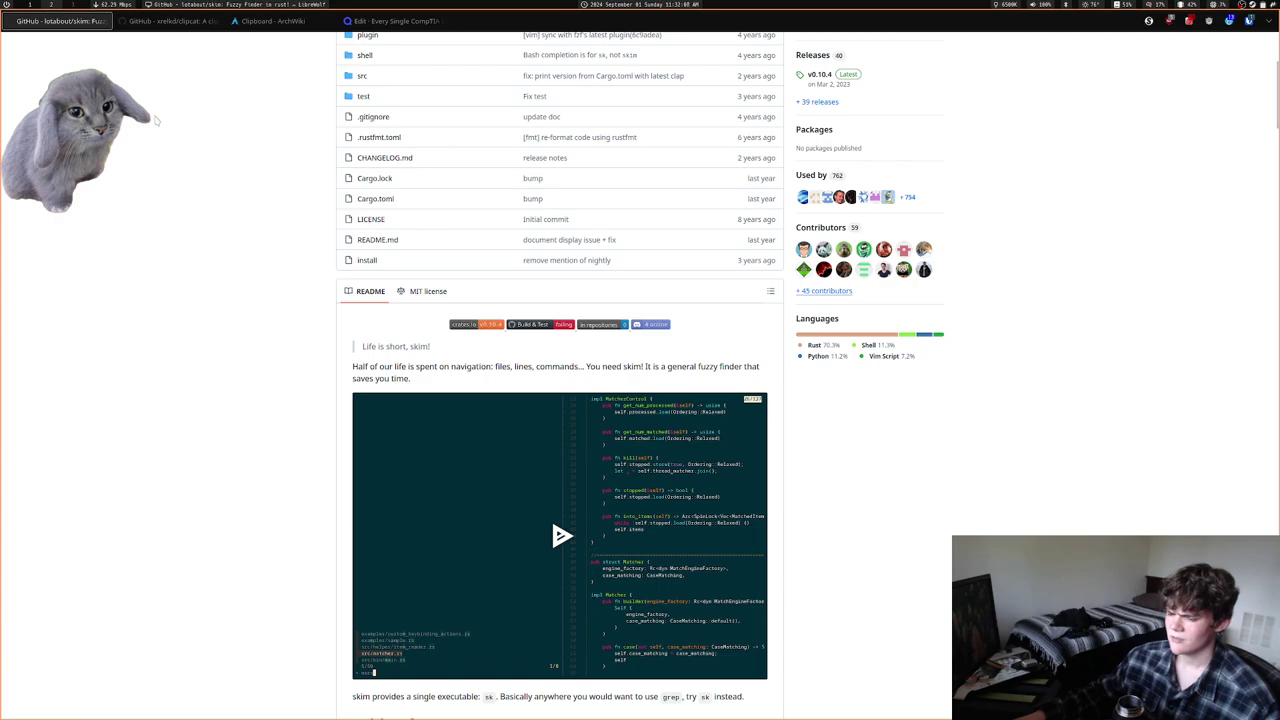
{"action": "scroll", "coordinate": [156, 117], "scroll_direction": "down", "scroll_amount": 10}
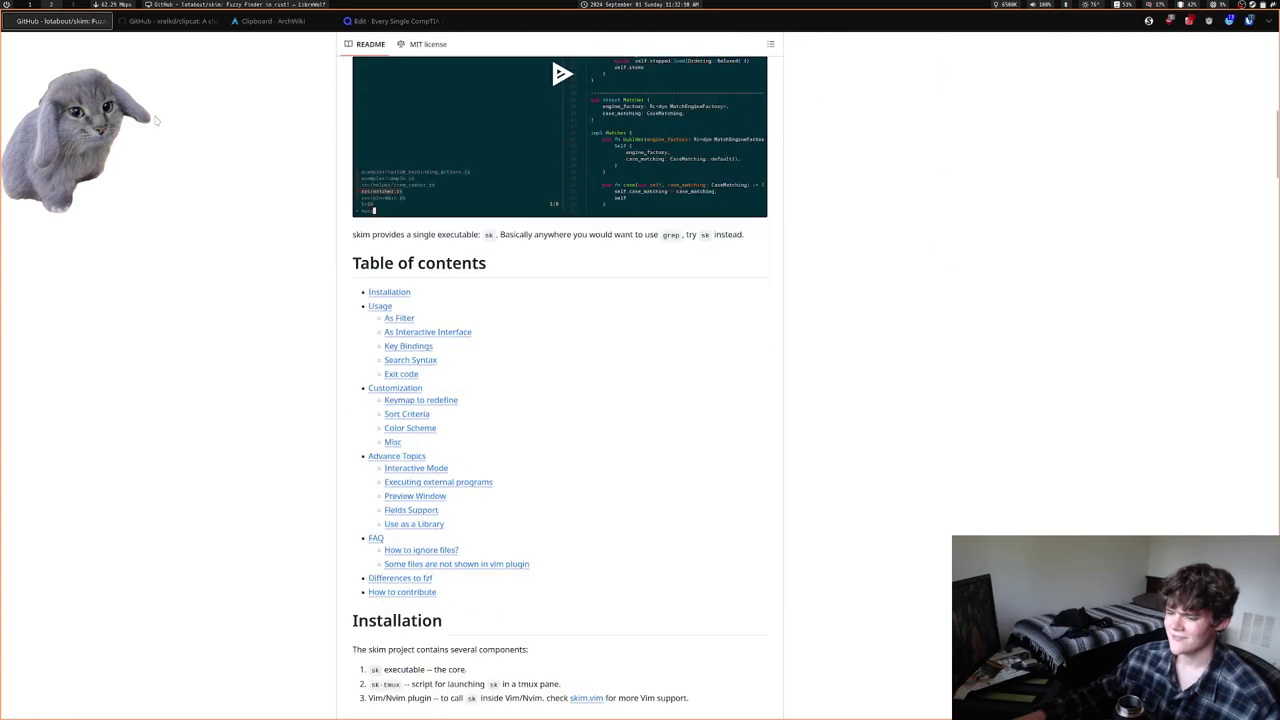
Find "fzf" on the skim page and read the README's Differences to fzf section
{"action": "scroll", "coordinate": [156, 117], "scroll_direction": "down", "scroll_amount": 1}
{"action": "key", "text": "ctrl+f"}
{"action": "type", "text": "fzf"}
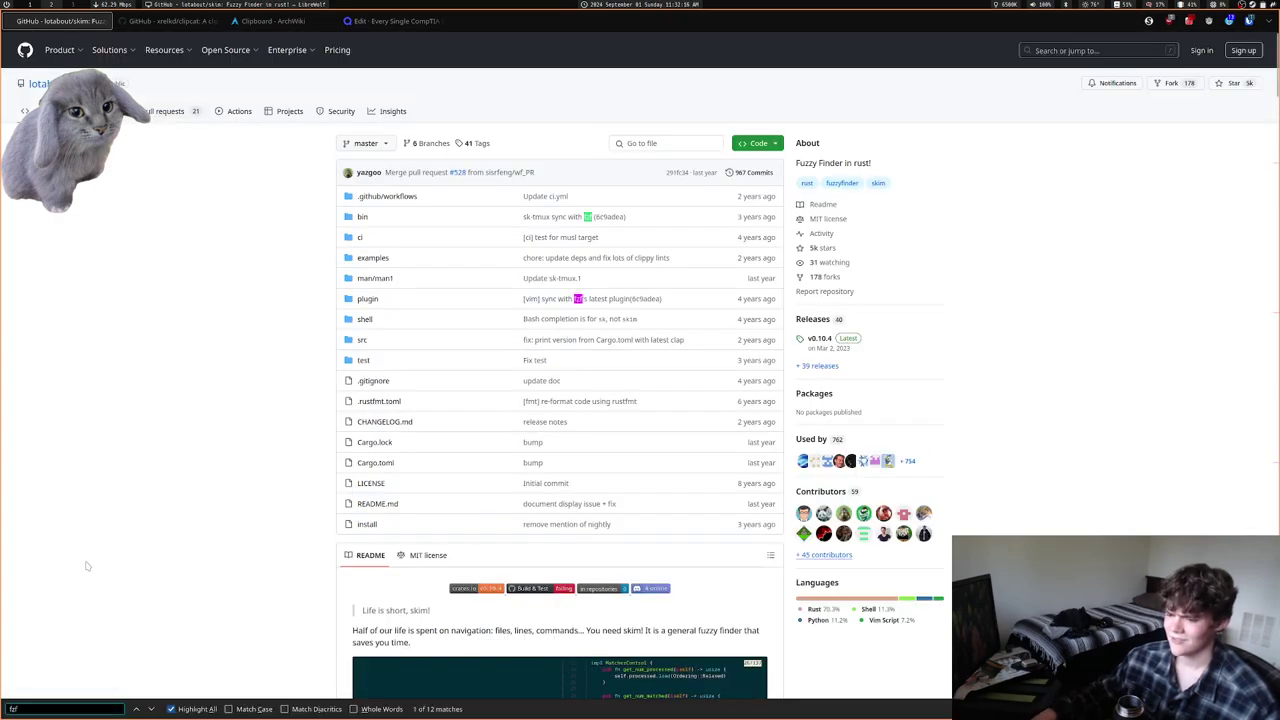
{"action": "left_click", "coordinate": [150, 709]}
{"action": "left_click", "coordinate": [150, 709]}
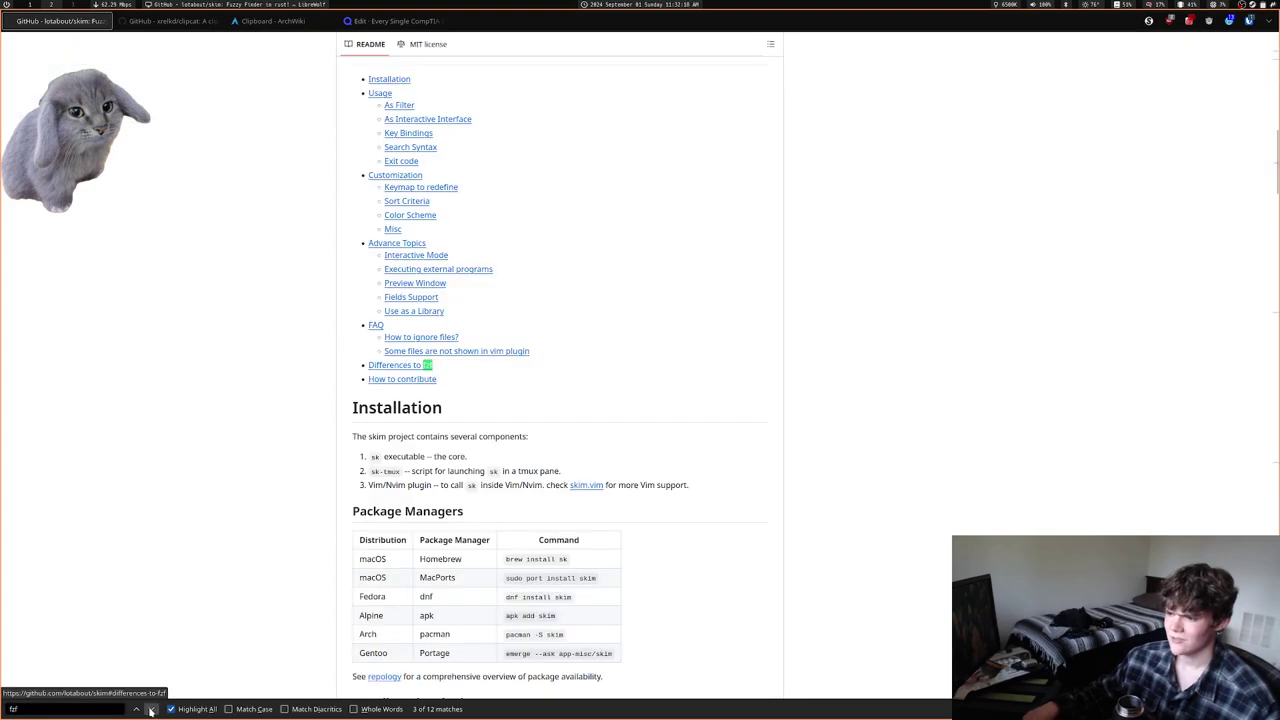
{"action": "left_click", "coordinate": [395, 365]}
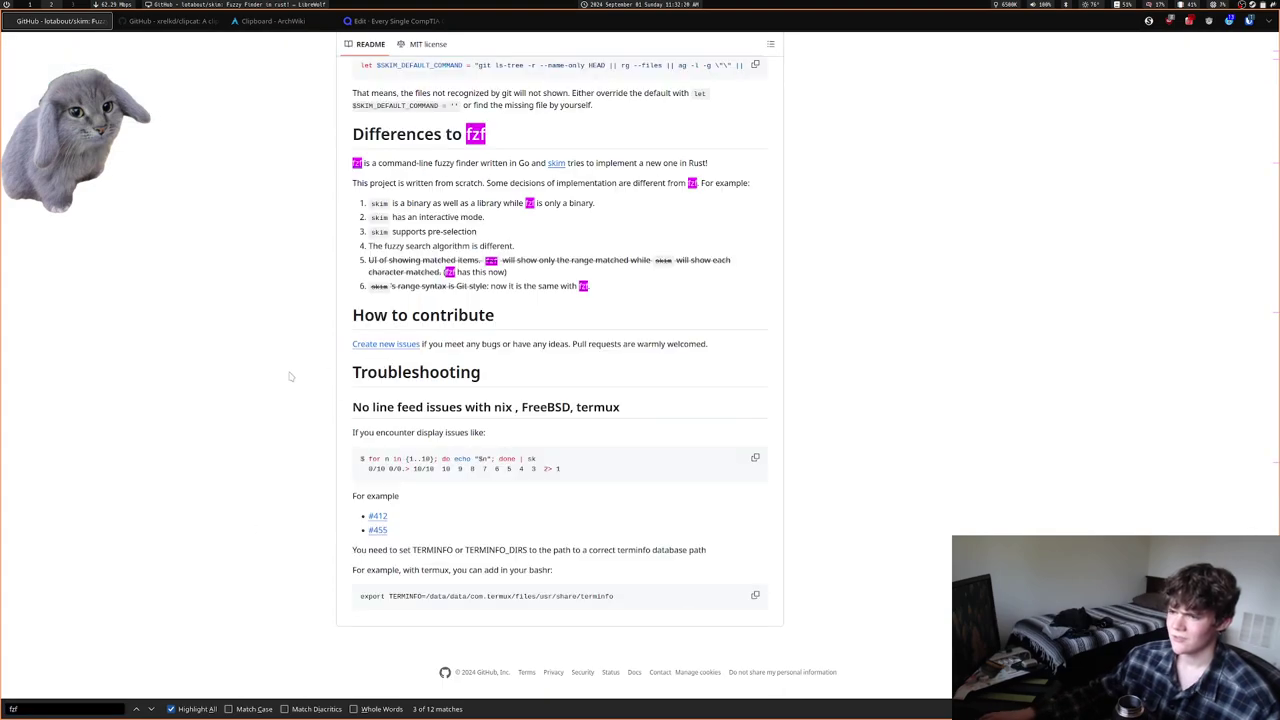
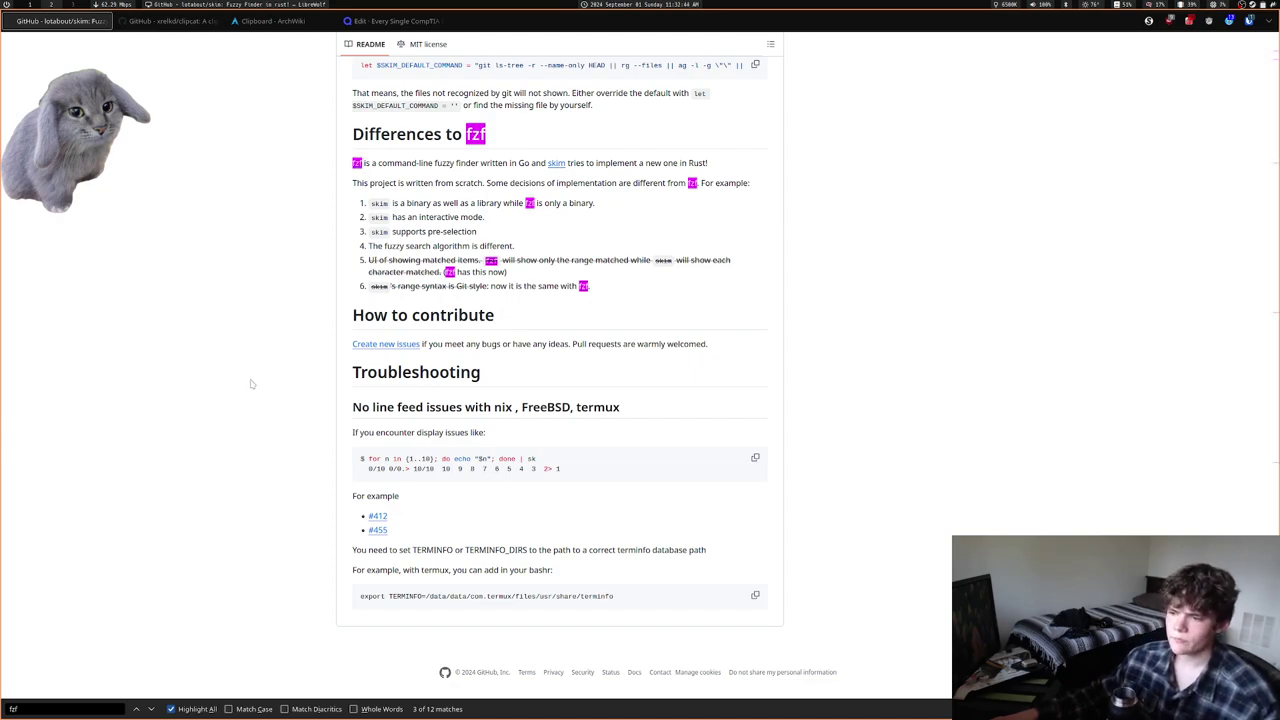
{"action": "middle_click", "coordinate": [271, 418]}
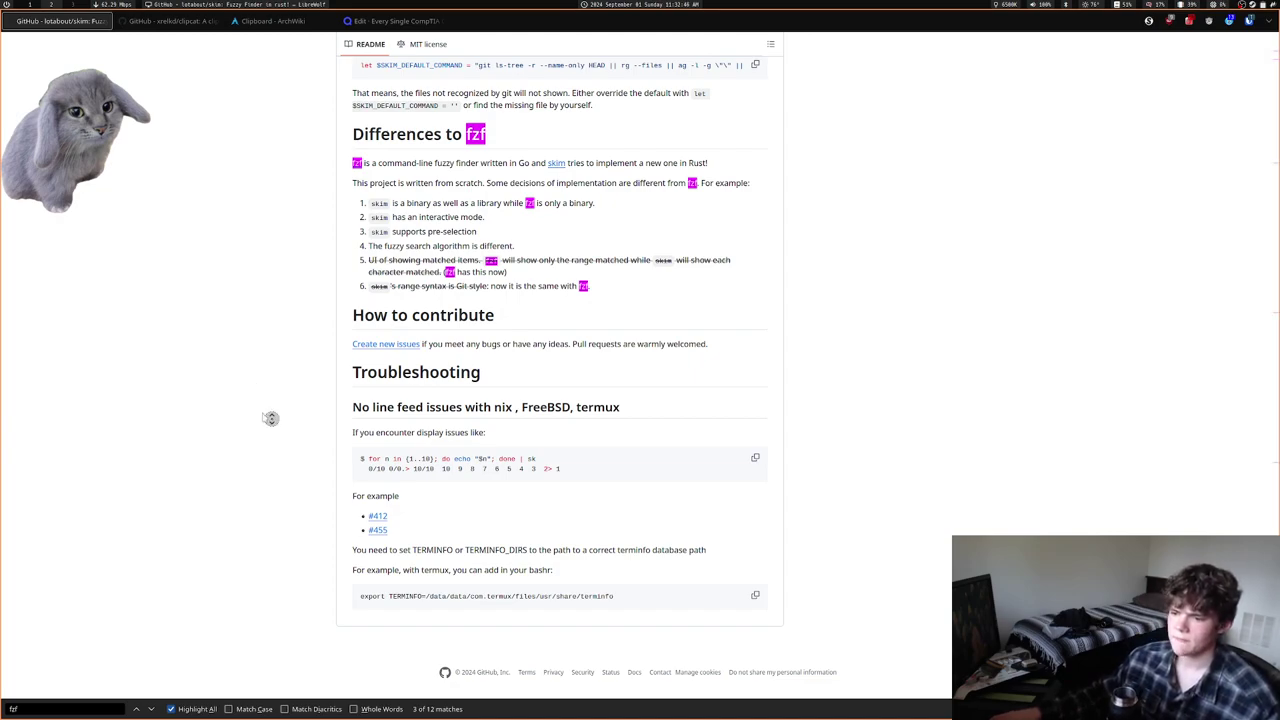
{"action": "middle_click", "coordinate": [200, 180]}
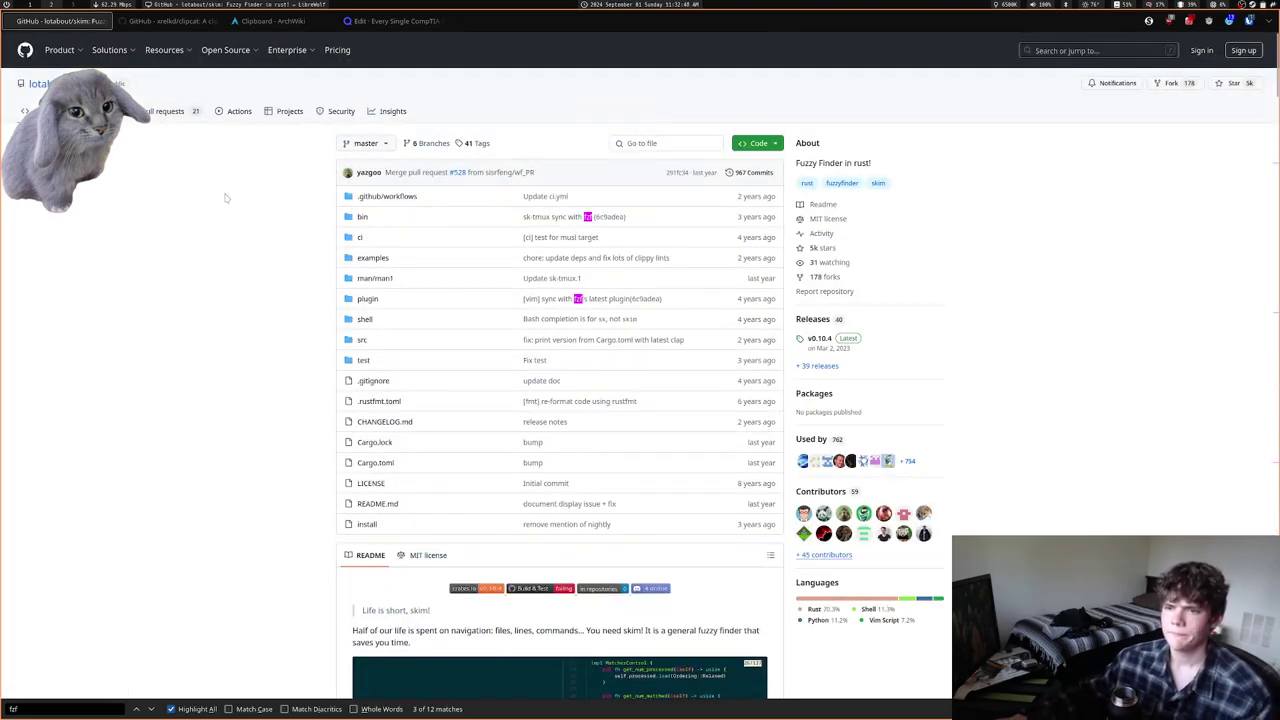
Close the skim page and read Clipcat's README through its Installation, Architecture, Usage and Configuration sections
{"action": "key", "text": "ctrl+w"}
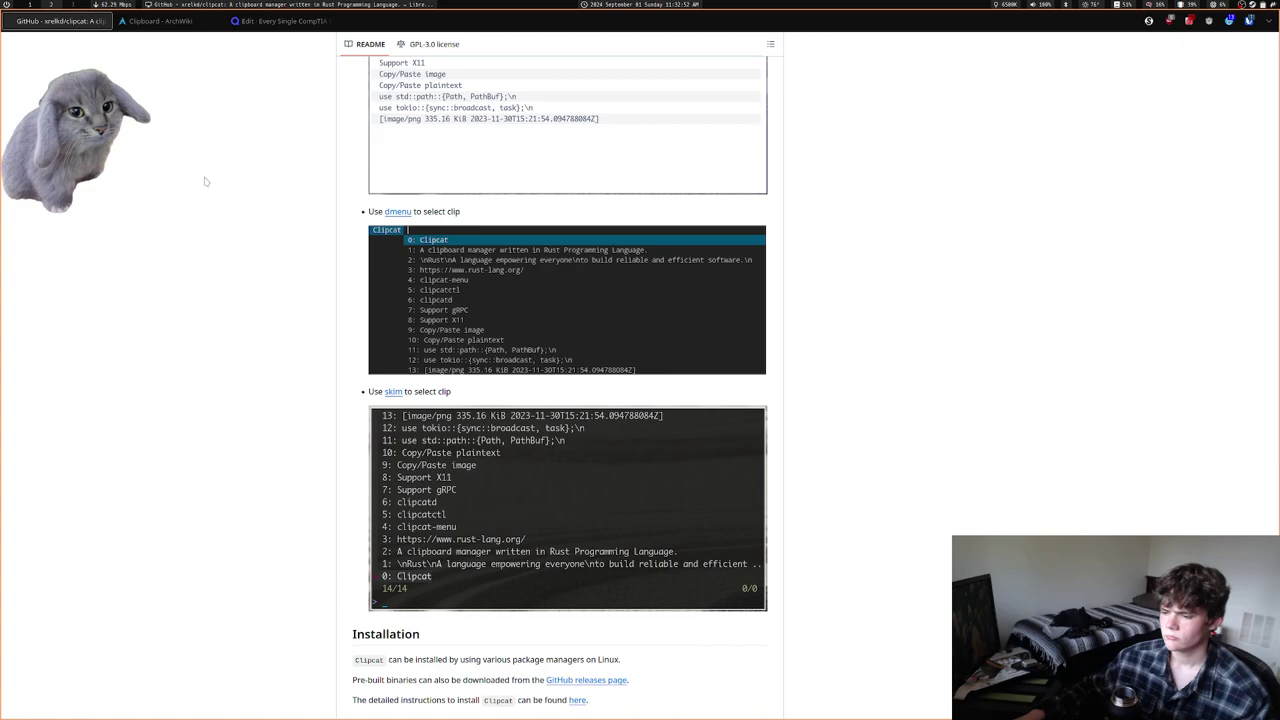
{"action": "scroll", "coordinate": [205, 181], "scroll_direction": "down", "scroll_amount": 3}
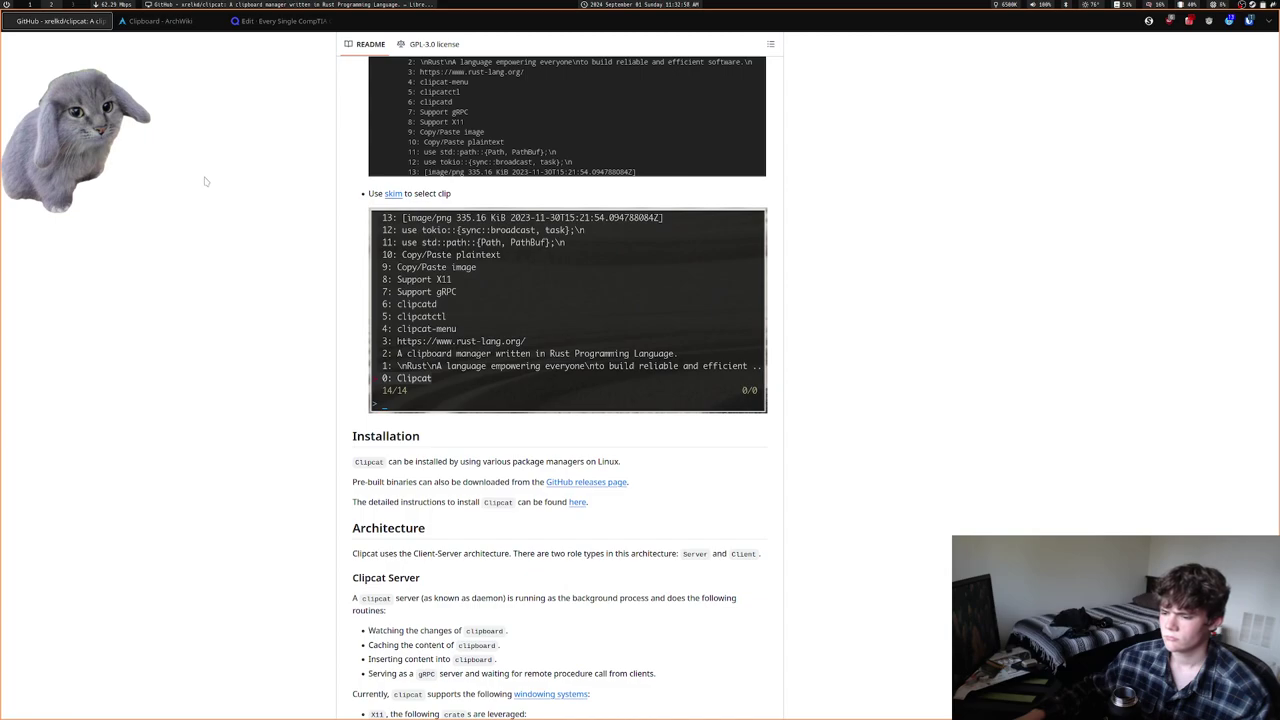
{"action": "scroll", "coordinate": [205, 181], "scroll_direction": "down", "scroll_amount": 1}
{"action": "scroll", "coordinate": [205, 181], "scroll_direction": "down", "scroll_amount": 3}
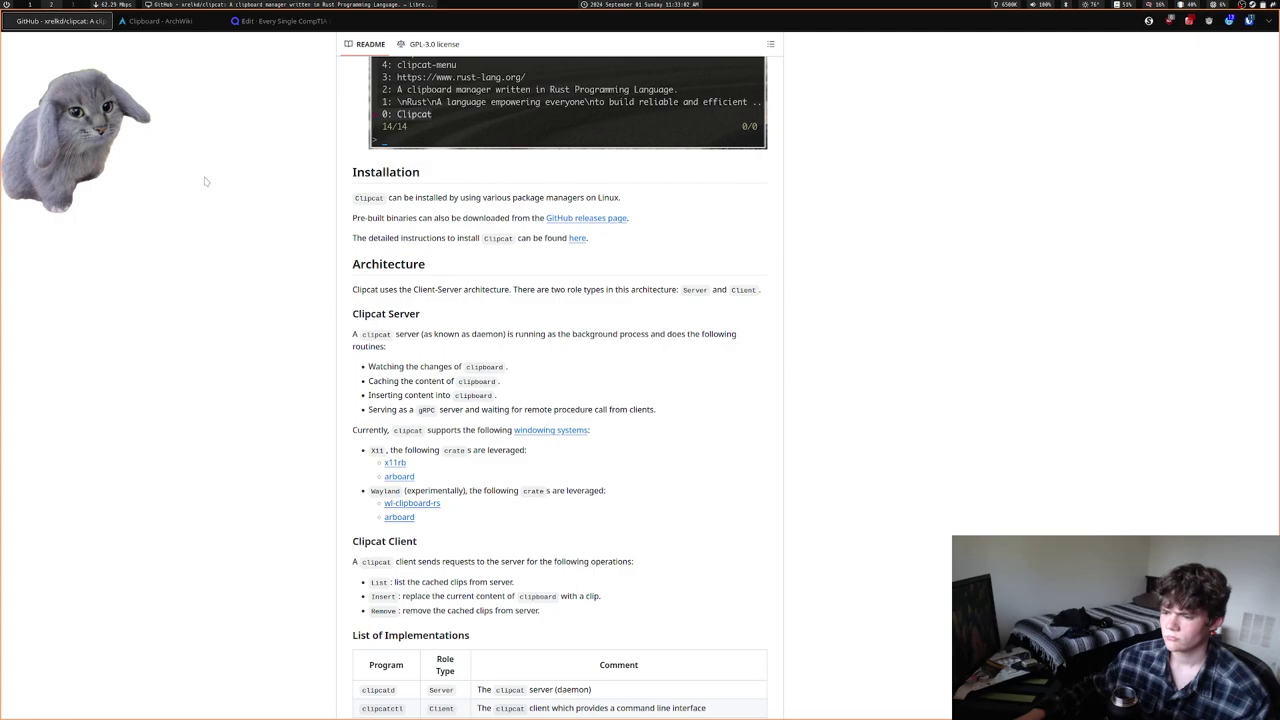
{"action": "scroll", "coordinate": [205, 181], "scroll_direction": "down", "scroll_amount": 3}
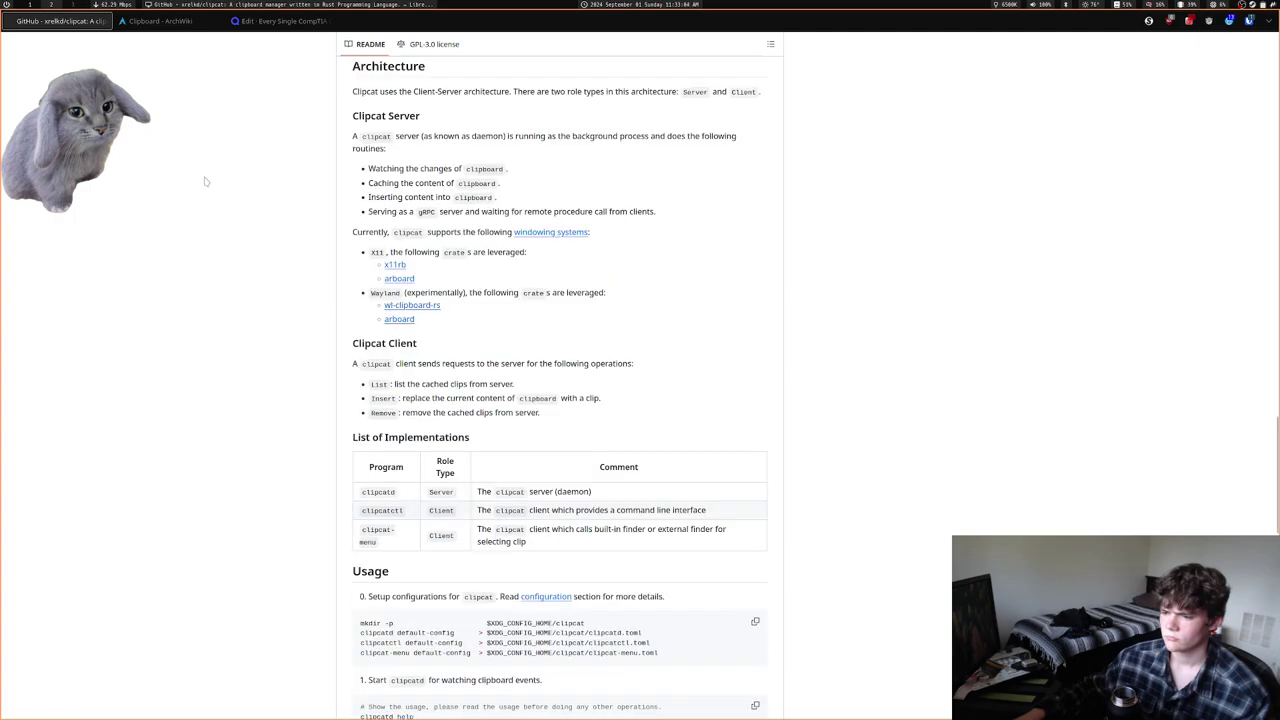
{"action": "scroll", "coordinate": [205, 181], "scroll_direction": "down", "scroll_amount": 3}
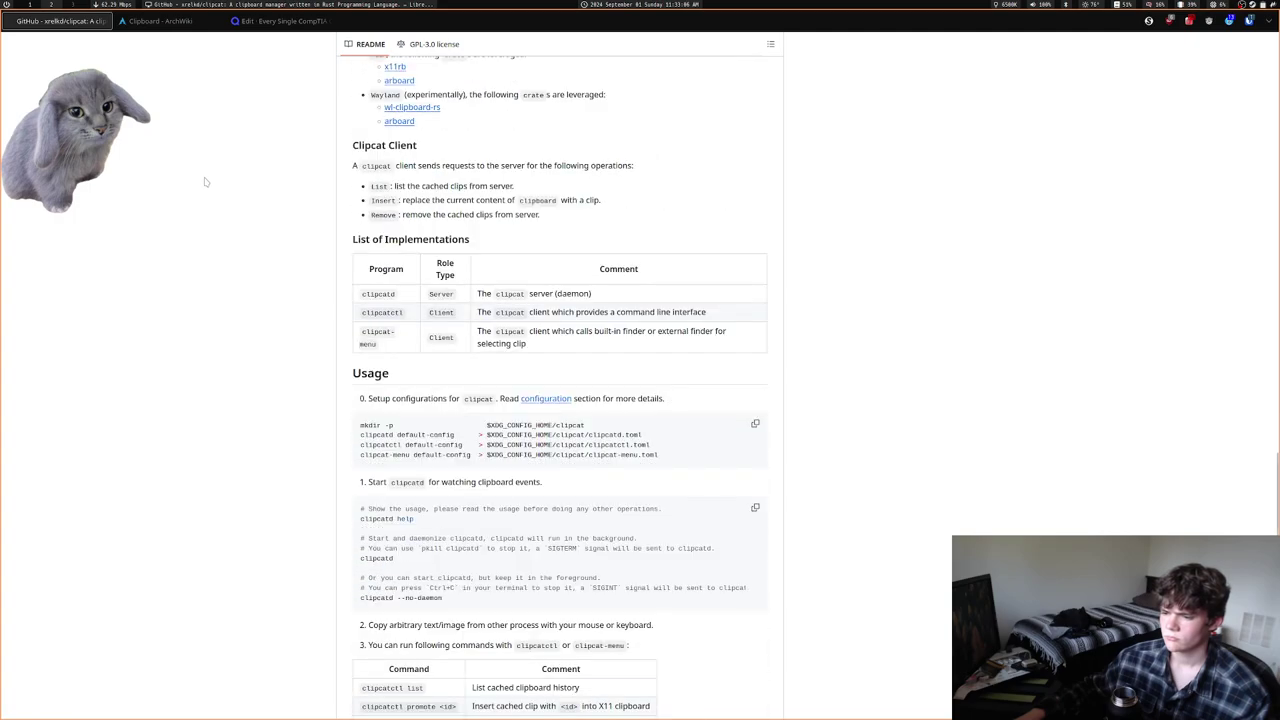
{"action": "scroll", "coordinate": [205, 181], "scroll_direction": "down", "scroll_amount": 1}
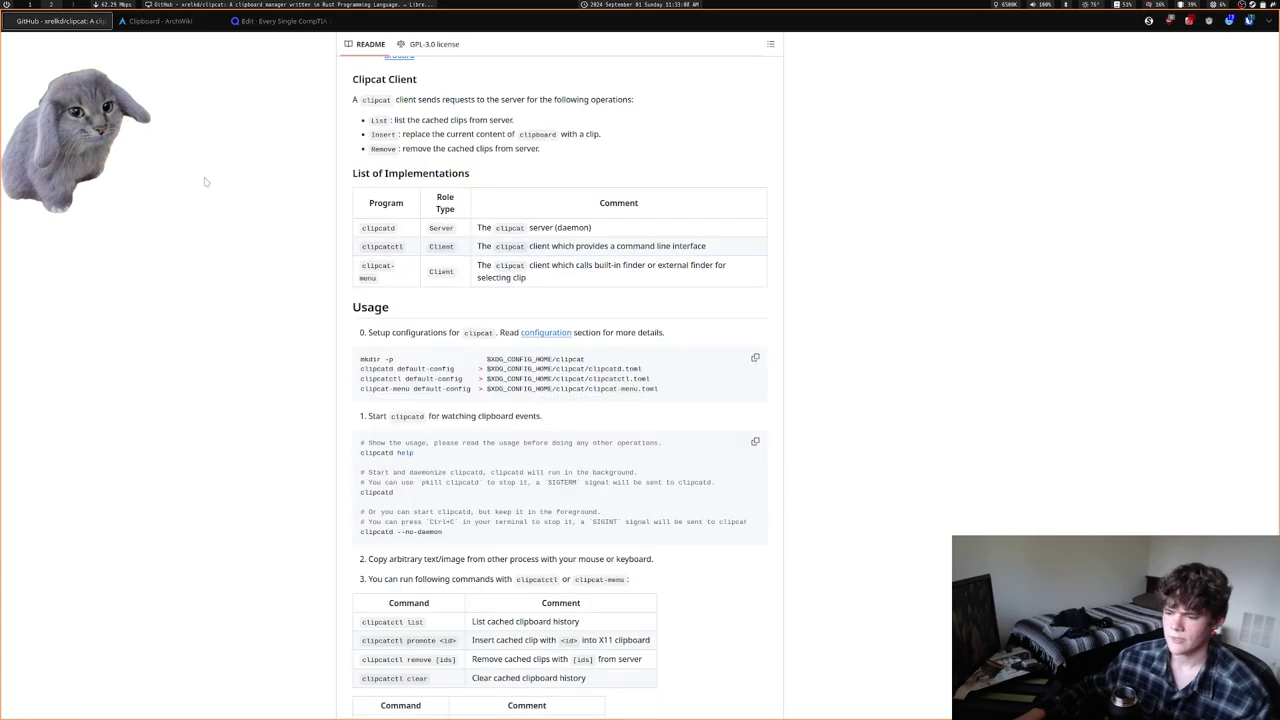
{"action": "scroll", "coordinate": [205, 181], "scroll_direction": "down", "scroll_amount": 5}
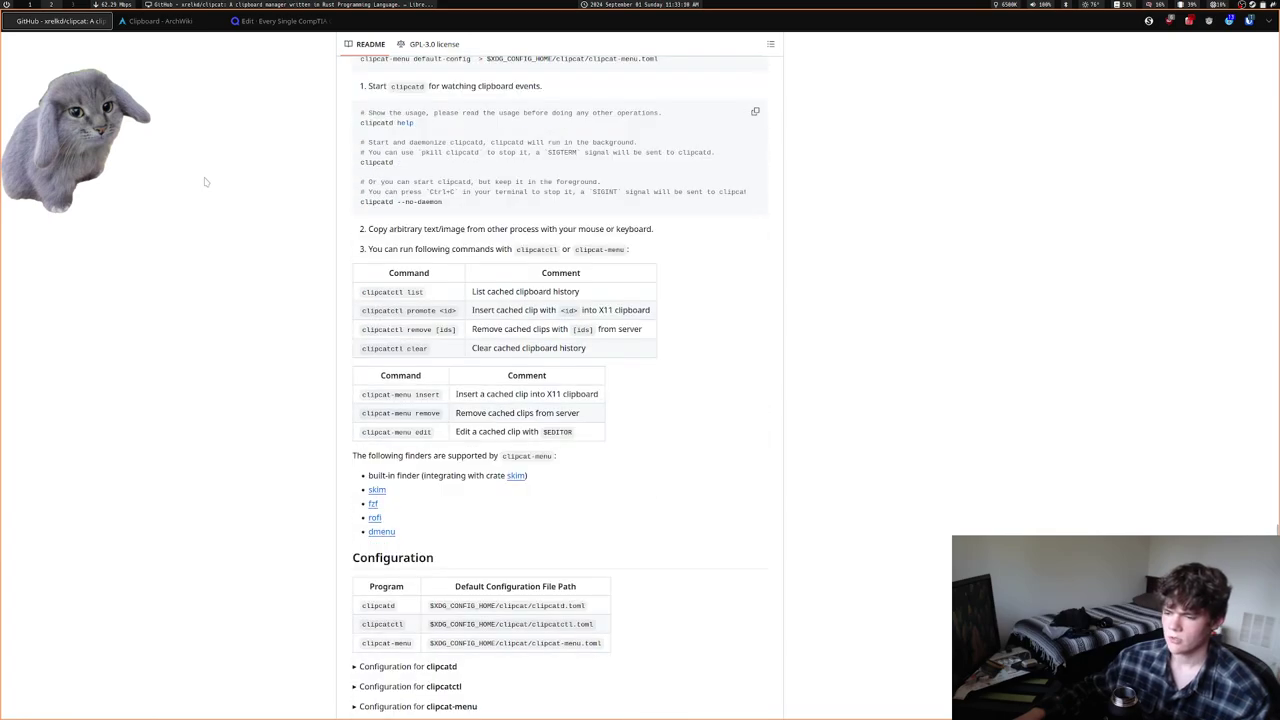
Read the rest of Clipcat's README through the Integration, Programs in this Repository and License sections, and close the page
{"action": "scroll", "coordinate": [205, 182], "scroll_direction": "down", "scroll_amount": 2}
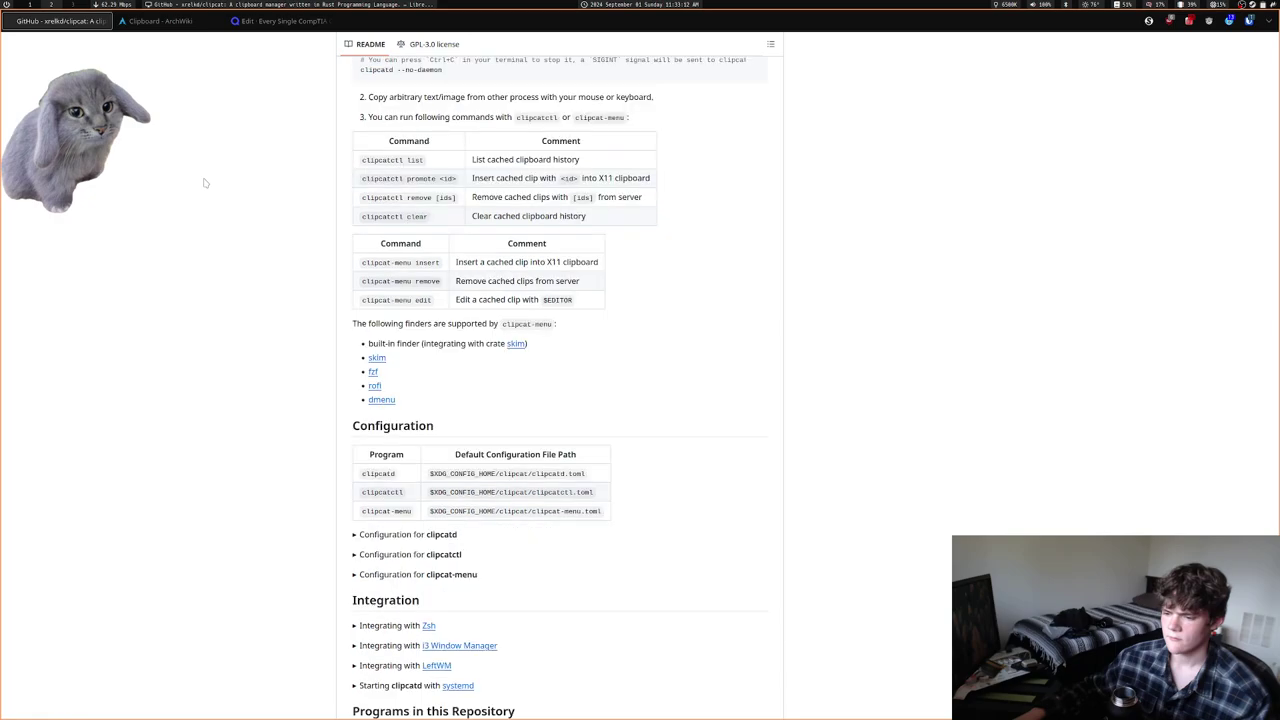
{"action": "scroll", "coordinate": [205, 183], "scroll_direction": "down", "scroll_amount": 4}
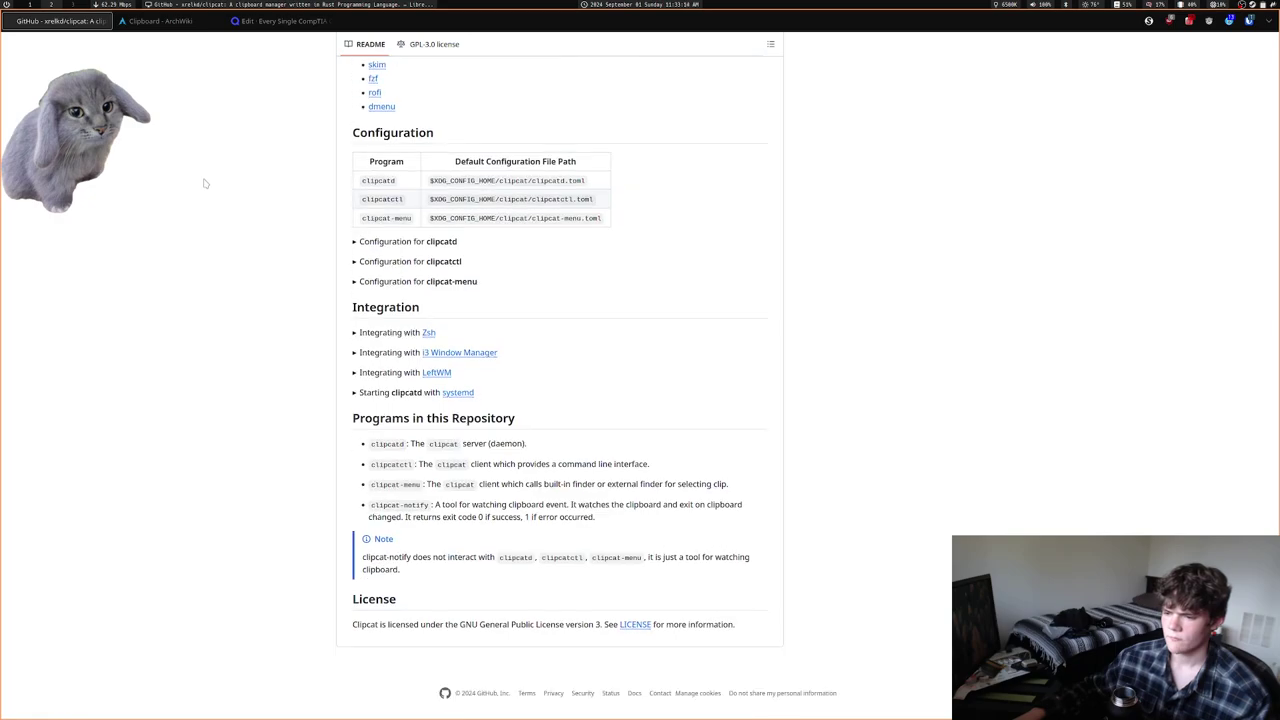
{"action": "key", "text": "ctrl+w"}
Open the CopyQ GitHub repository from the clipboard managers list and read its README's overview, features and installation sections
{"action": "scroll", "coordinate": [205, 182], "scroll_direction": "down", "scroll_amount": 2}
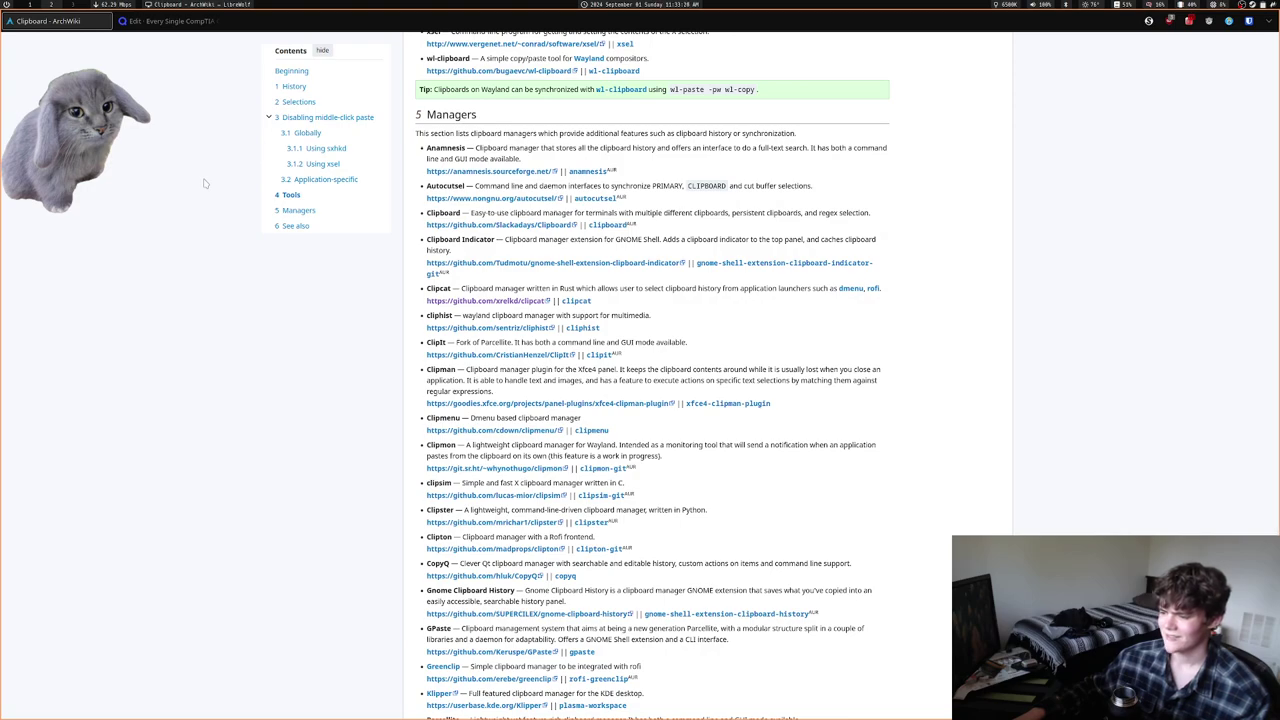
{"action": "middle_click", "coordinate": [484, 576]}
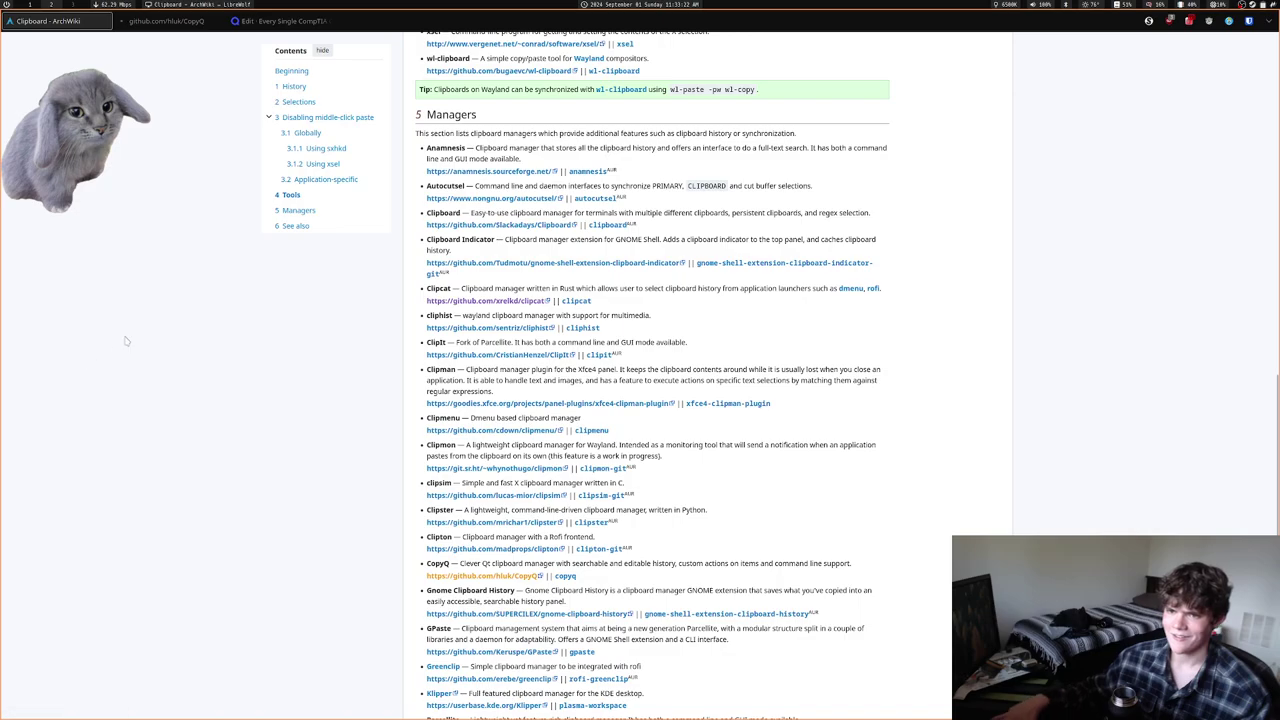
{"action": "left_click_drag", "start_coordinate": [165, 20], "coordinate": [60, 20]}
{"action": "scroll", "coordinate": [150, 120], "scroll_direction": "down", "scroll_amount": 15}
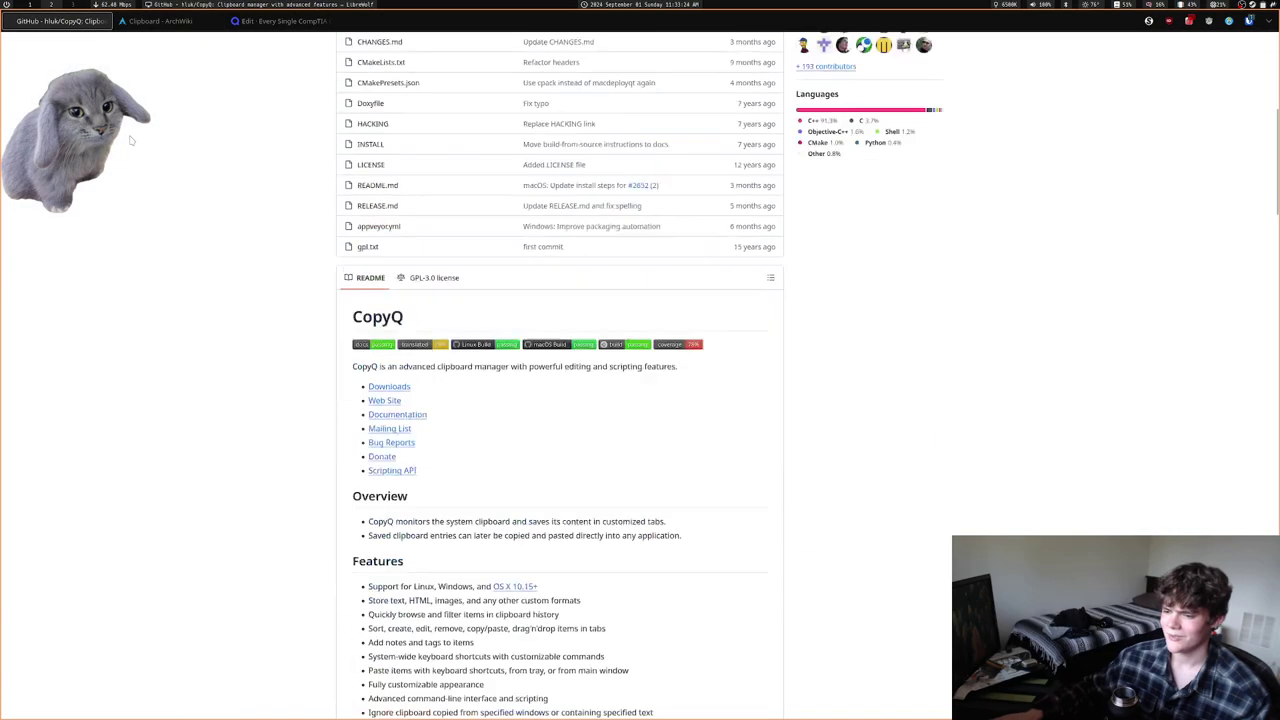
{"action": "scroll", "coordinate": [127, 140], "scroll_direction": "down", "scroll_amount": 20}
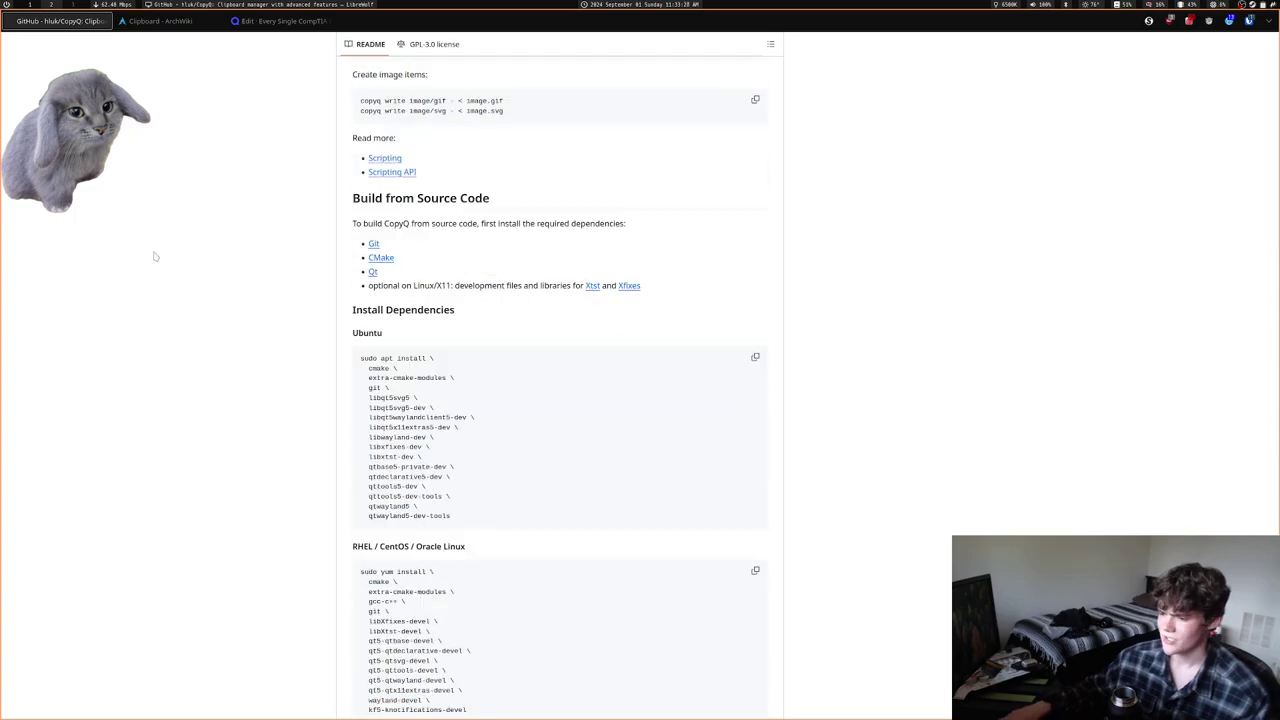
{"action": "scroll", "coordinate": [143, 291], "scroll_direction": "up", "scroll_amount": 20}
{"action": "scroll", "coordinate": [167, 215], "scroll_direction": "up", "scroll_amount": 4}
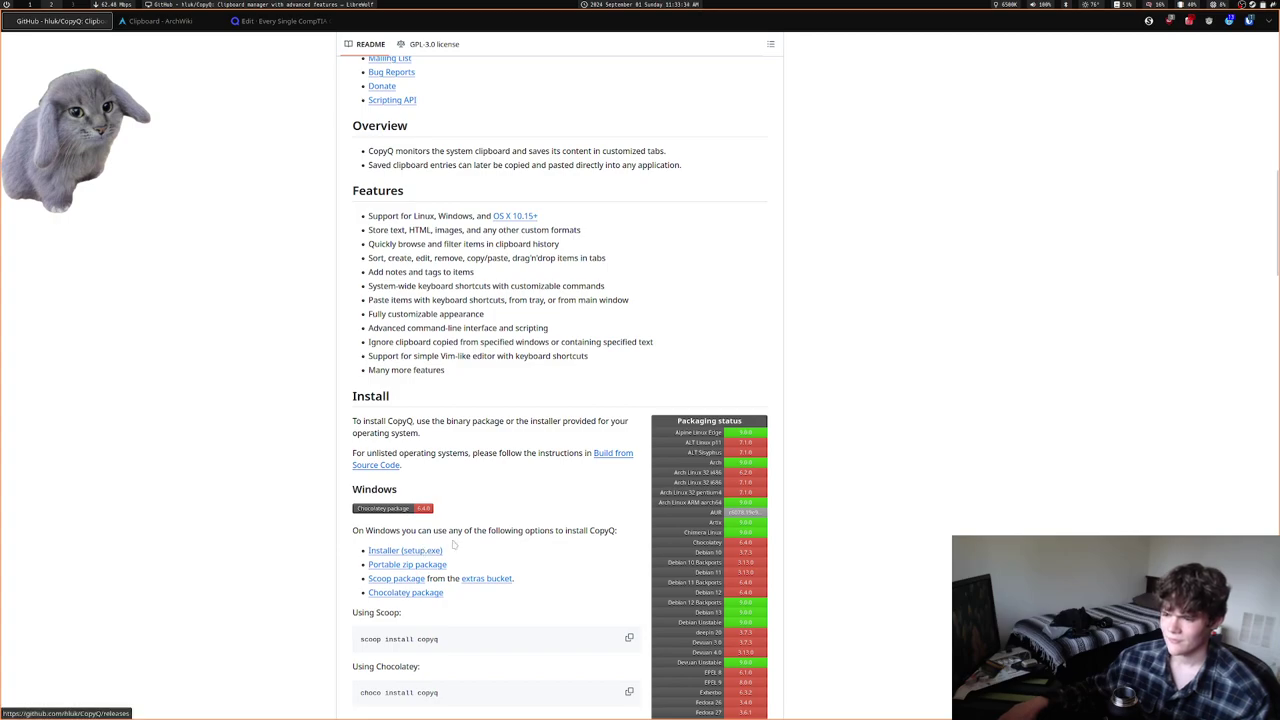
{"action": "scroll", "coordinate": [300, 395], "scroll_direction": "up", "scroll_amount": 3}
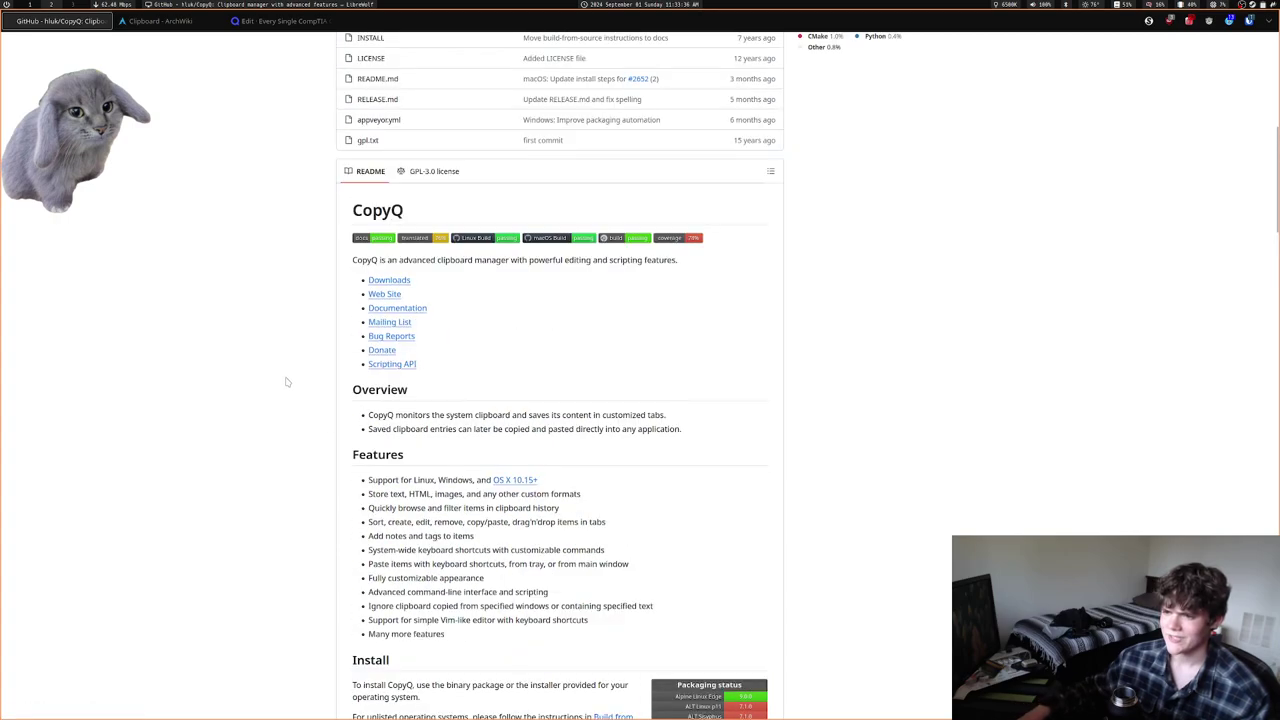
Open CopyQ's web site from the README, look through its screenshots and features, and close it
{"action": "left_click", "coordinate": [380, 296]}
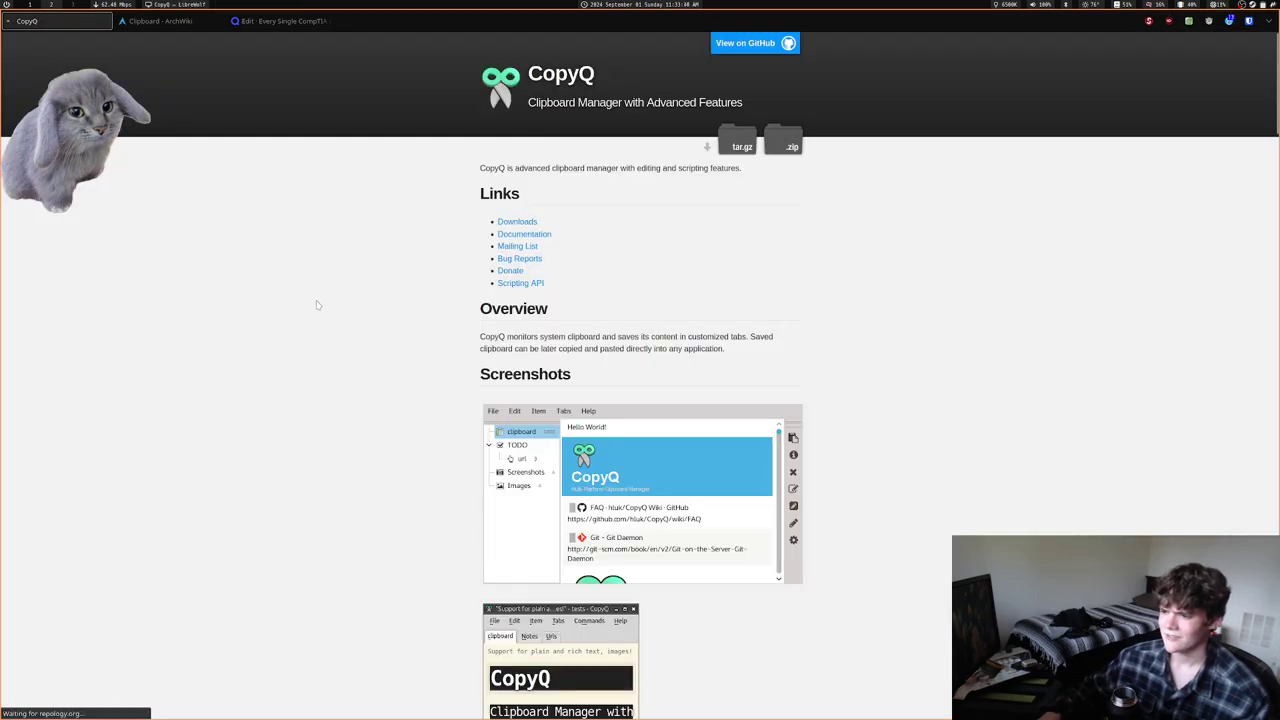
{"action": "scroll", "coordinate": [318, 296], "scroll_direction": "down", "scroll_amount": 3}
{"action": "scroll", "coordinate": [318, 296], "scroll_direction": "down", "scroll_amount": 3}
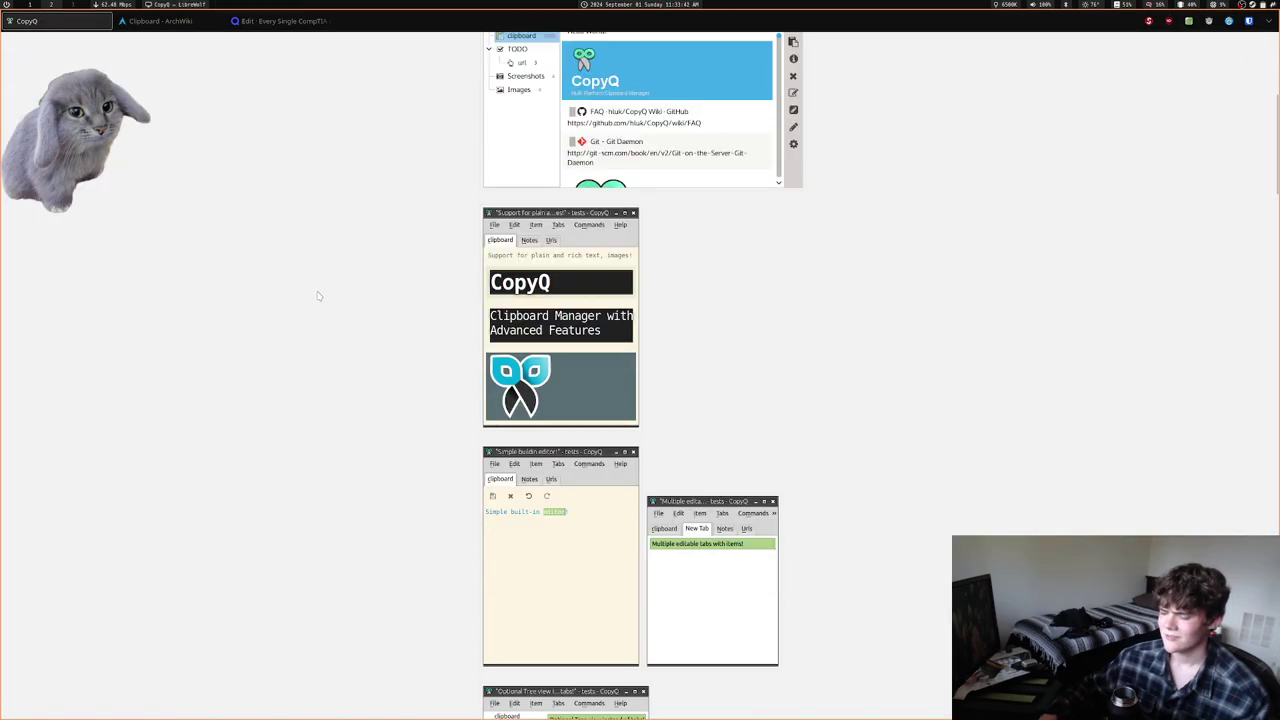
{"action": "scroll", "coordinate": [318, 296], "scroll_direction": "down", "scroll_amount": 4}
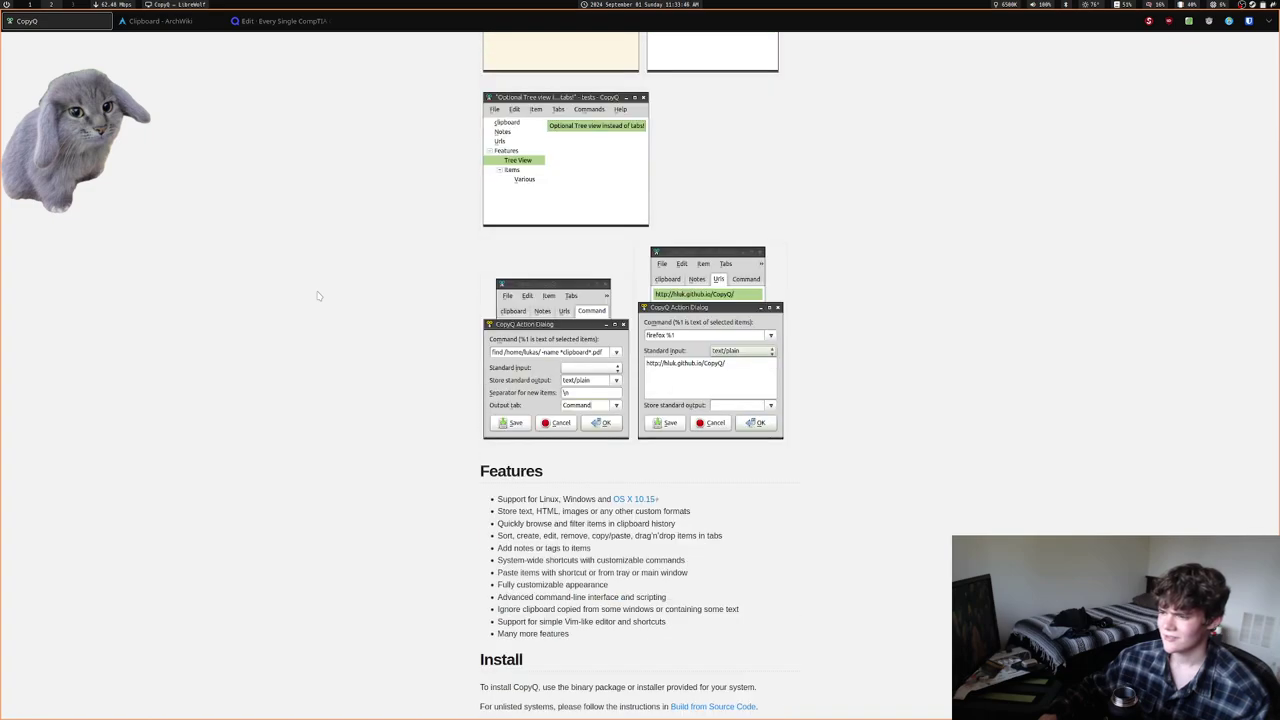
{"action": "key", "text": "ctrl+w"}
Read the remaining entries in the clipboard managers list and follow Klipper through Wikipedia to its KDE UserBase page to read it
{"action": "scroll", "coordinate": [318, 296], "scroll_direction": "down", "scroll_amount": 1}
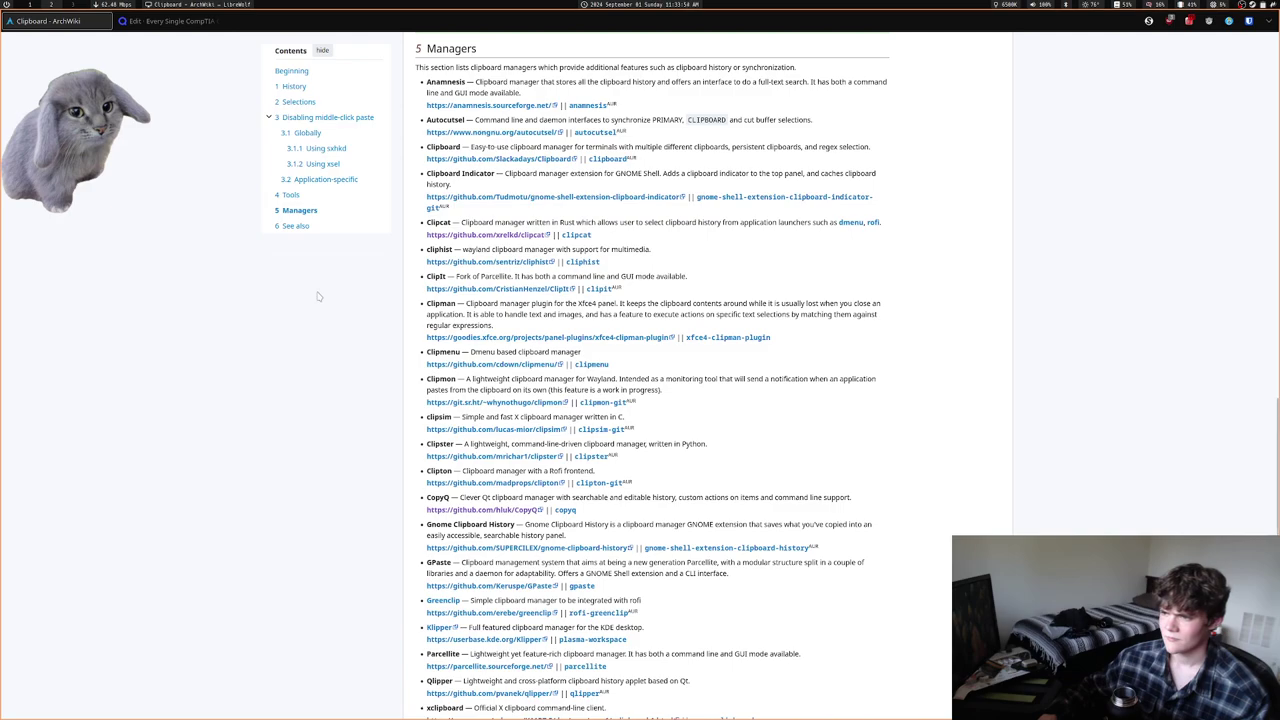
{"action": "scroll", "coordinate": [318, 296], "scroll_direction": "down", "scroll_amount": 2}
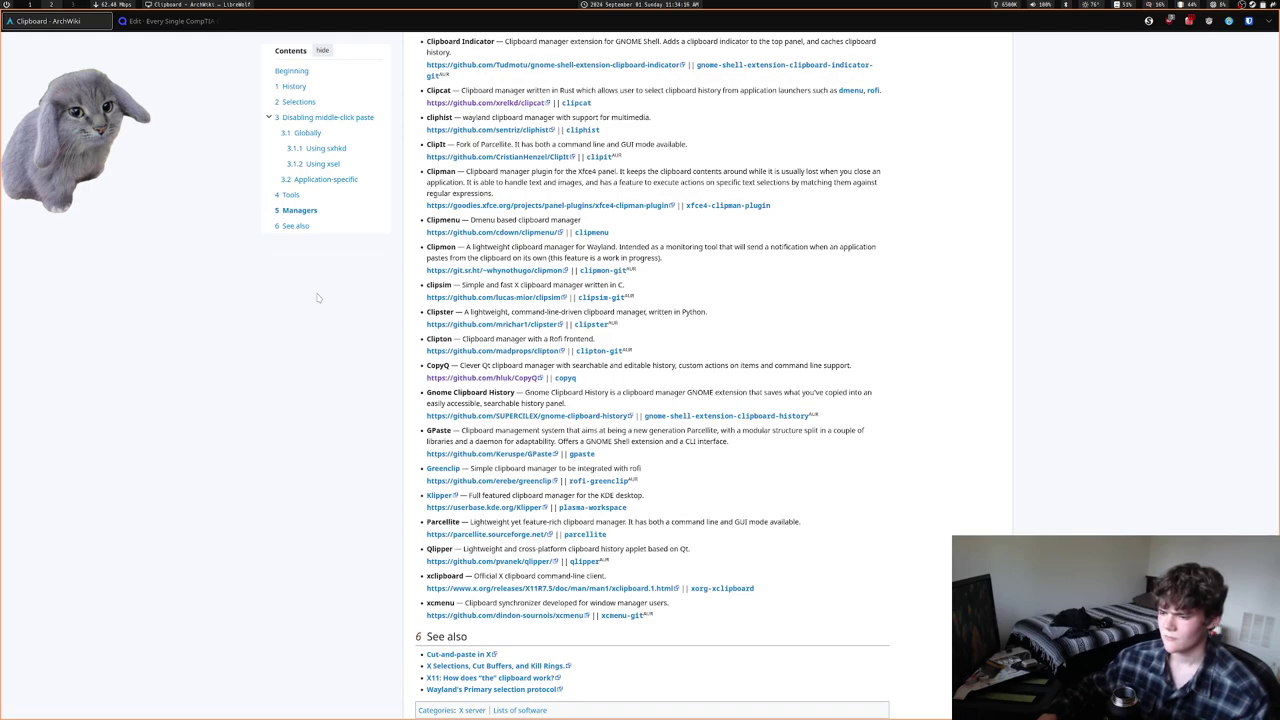
{"action": "middle_click", "coordinate": [438, 495]}
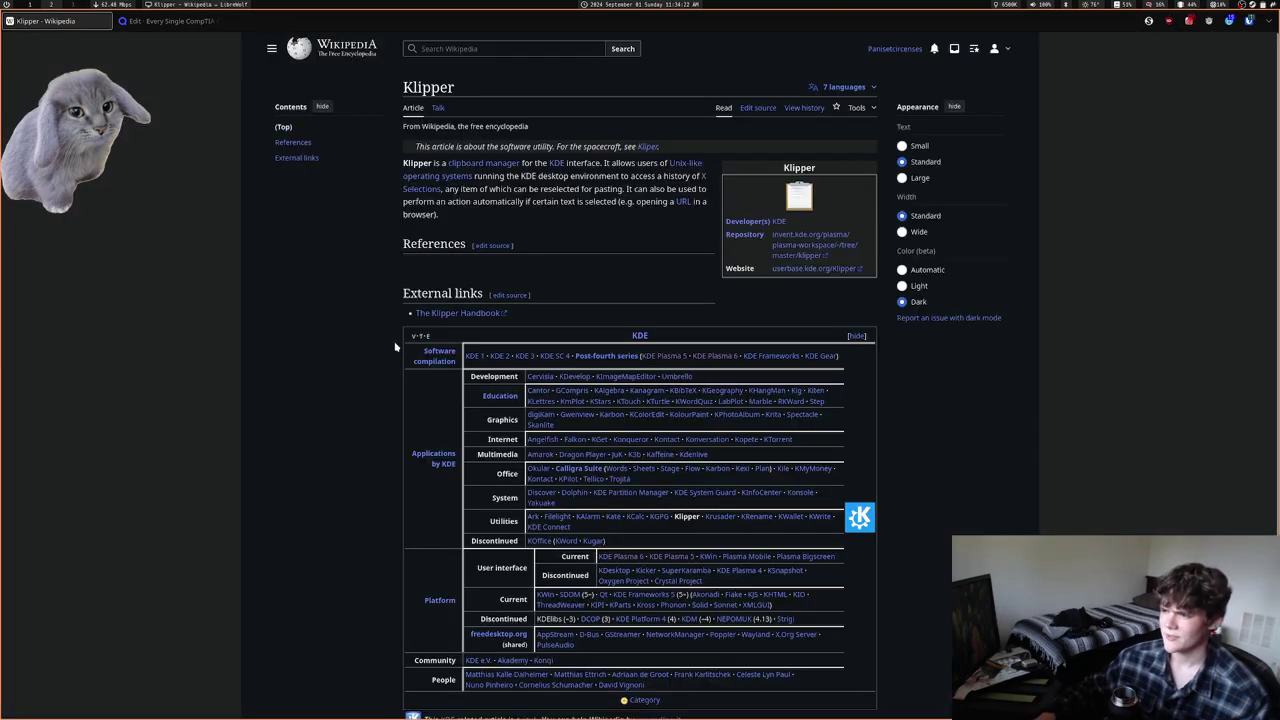
{"action": "left_click", "coordinate": [786, 272]}
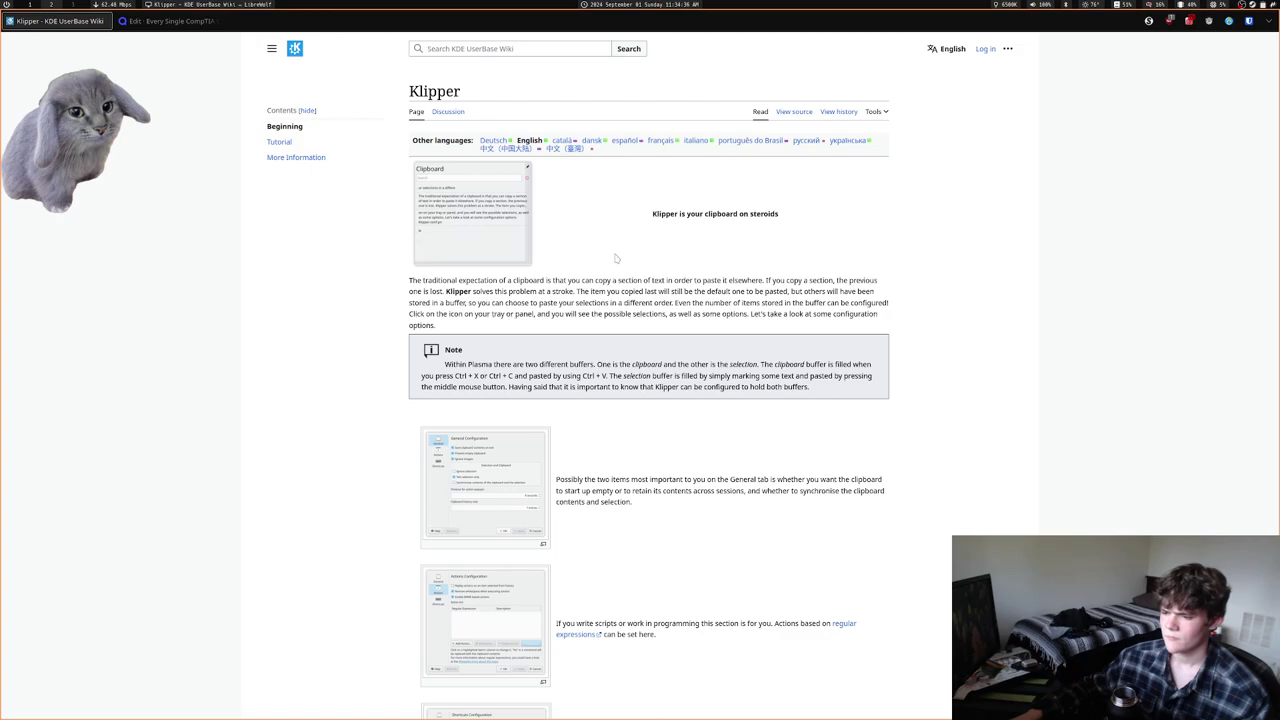
{"action": "scroll", "coordinate": [616, 258], "scroll_direction": "down", "scroll_amount": 1}
{"action": "scroll", "coordinate": [616, 258], "scroll_direction": "down", "scroll_amount": 5}
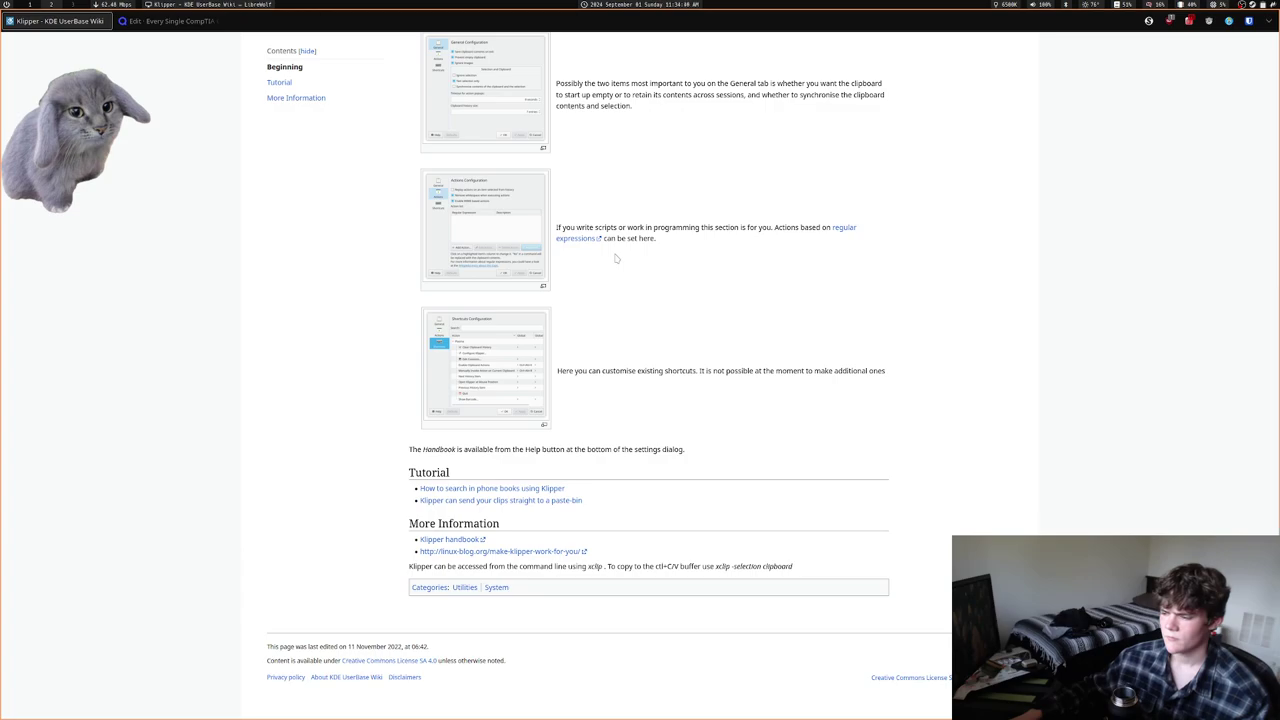
Return to the Quizlet set editor and compare the multiple-choice options of the Disk time, Disk queue length and Processor utilization cards
{"action": "key", "text": "ctrl+Tab"}
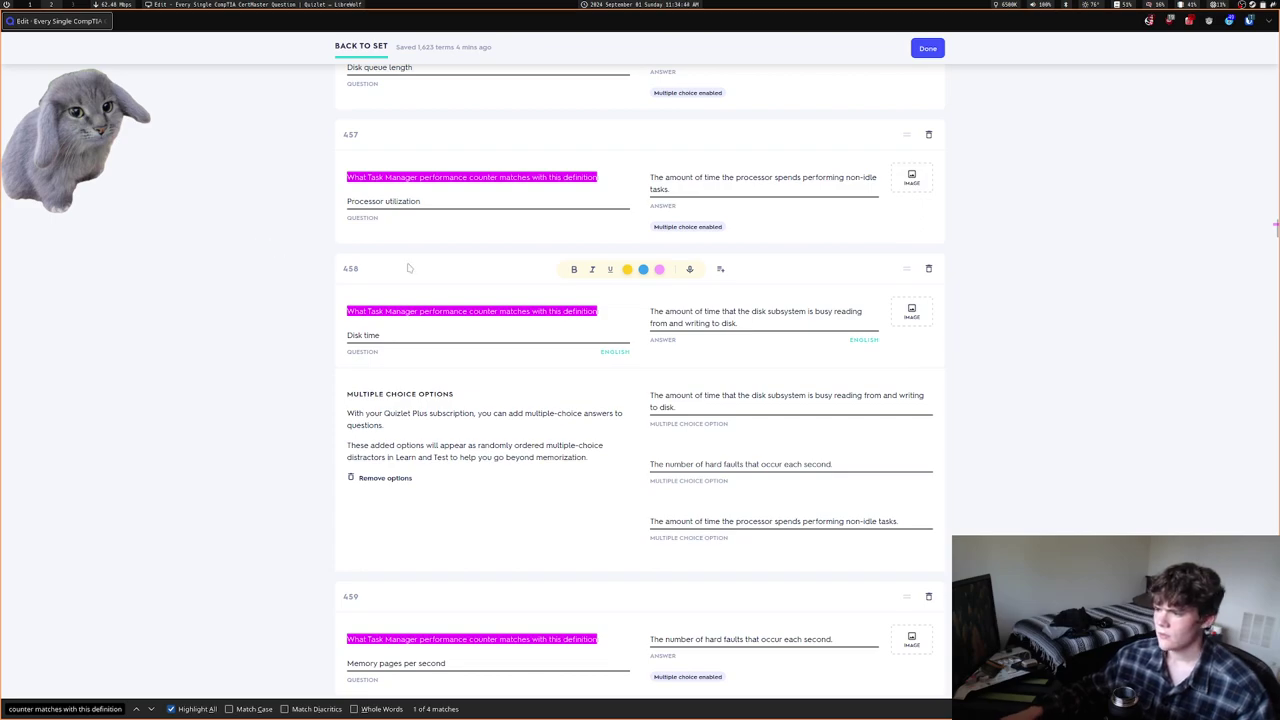
{"action": "left_click", "coordinate": [666, 395]}
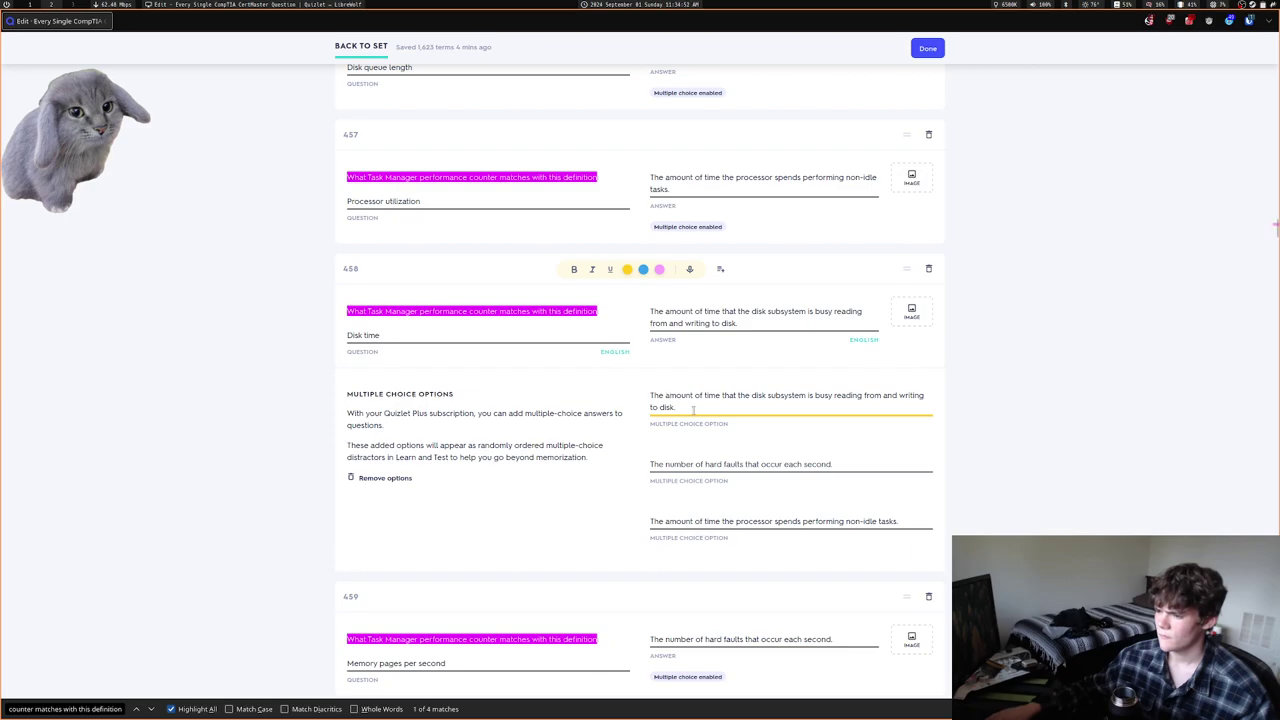
{"action": "scroll", "coordinate": [771, 251], "scroll_direction": "up", "scroll_amount": 5}
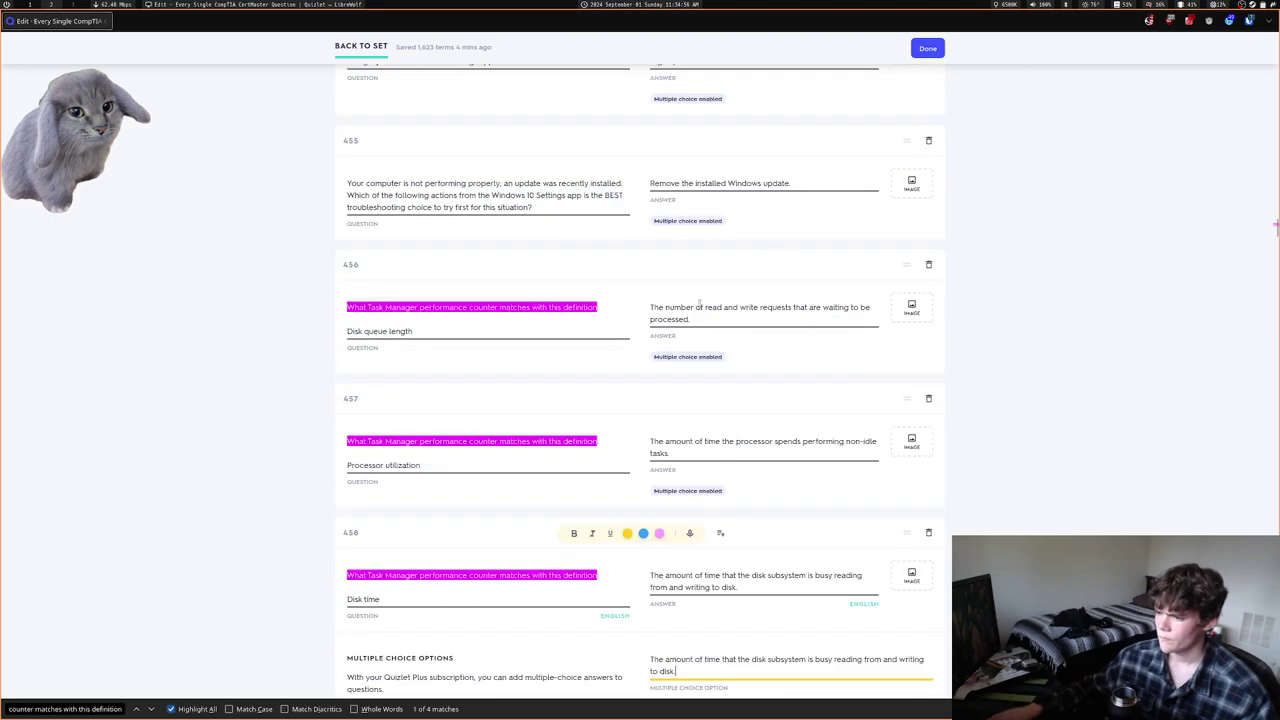
{"action": "left_click", "coordinate": [699, 304]}
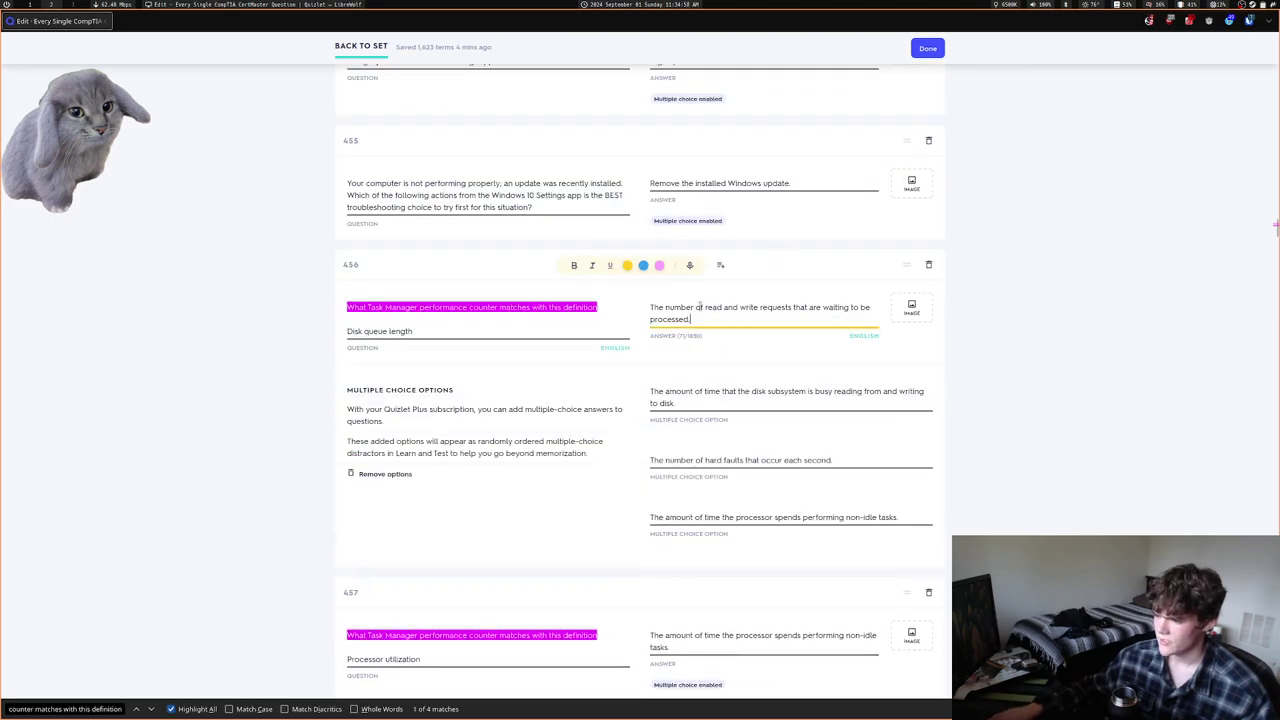
{"action": "scroll", "coordinate": [699, 305], "scroll_direction": "down", "scroll_amount": 5}
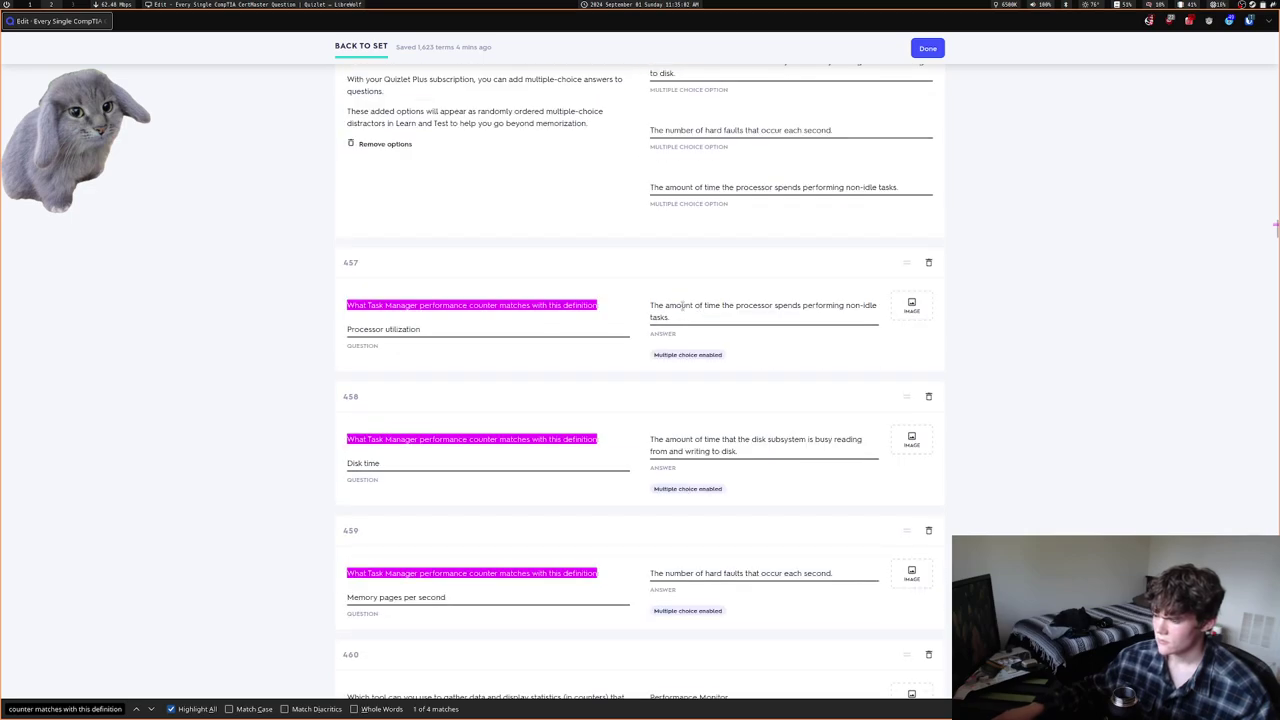
{"action": "left_click", "coordinate": [682, 305]}
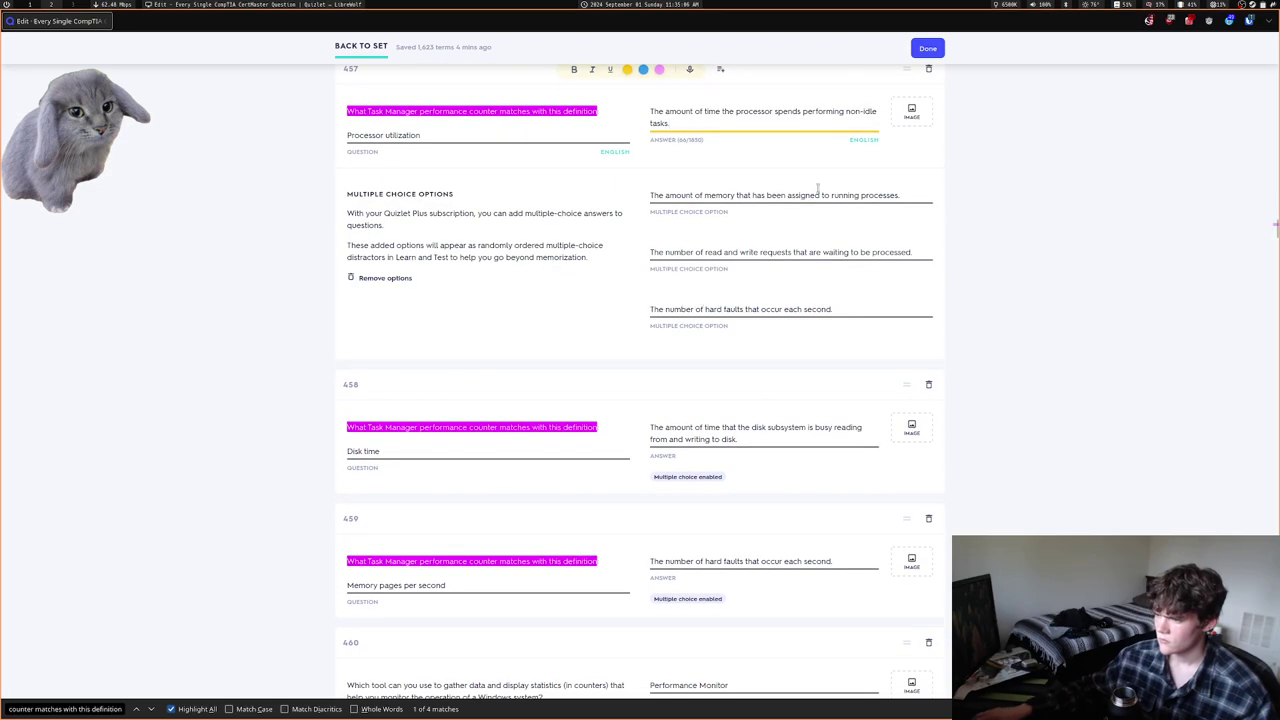
Replace the Disk time card's first multiple-choice option with "The amount of memory that has been assigned to running processes." copied from card 457, and finish editing
{"action": "left_click_drag", "start_coordinate": [821, 196], "coordinate": [650, 196]}
{"action": "key", "text": "ctrl+c"}
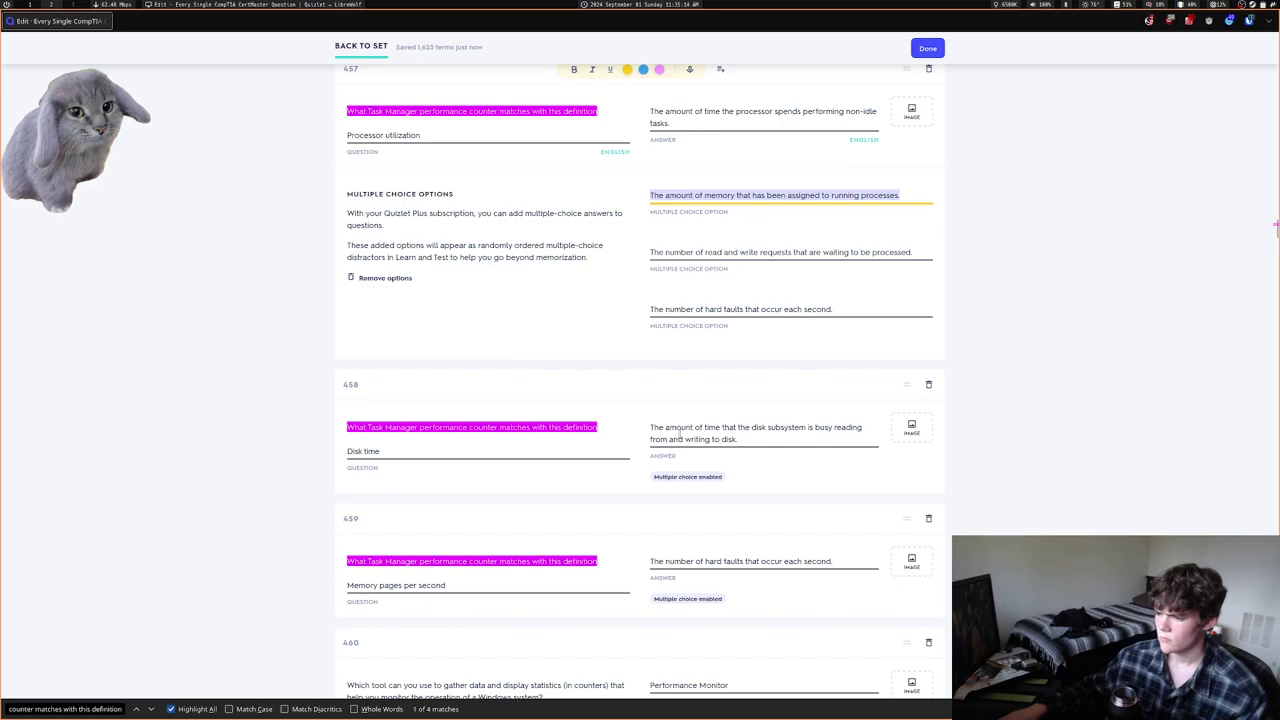
{"action": "left_click", "coordinate": [686, 431]}
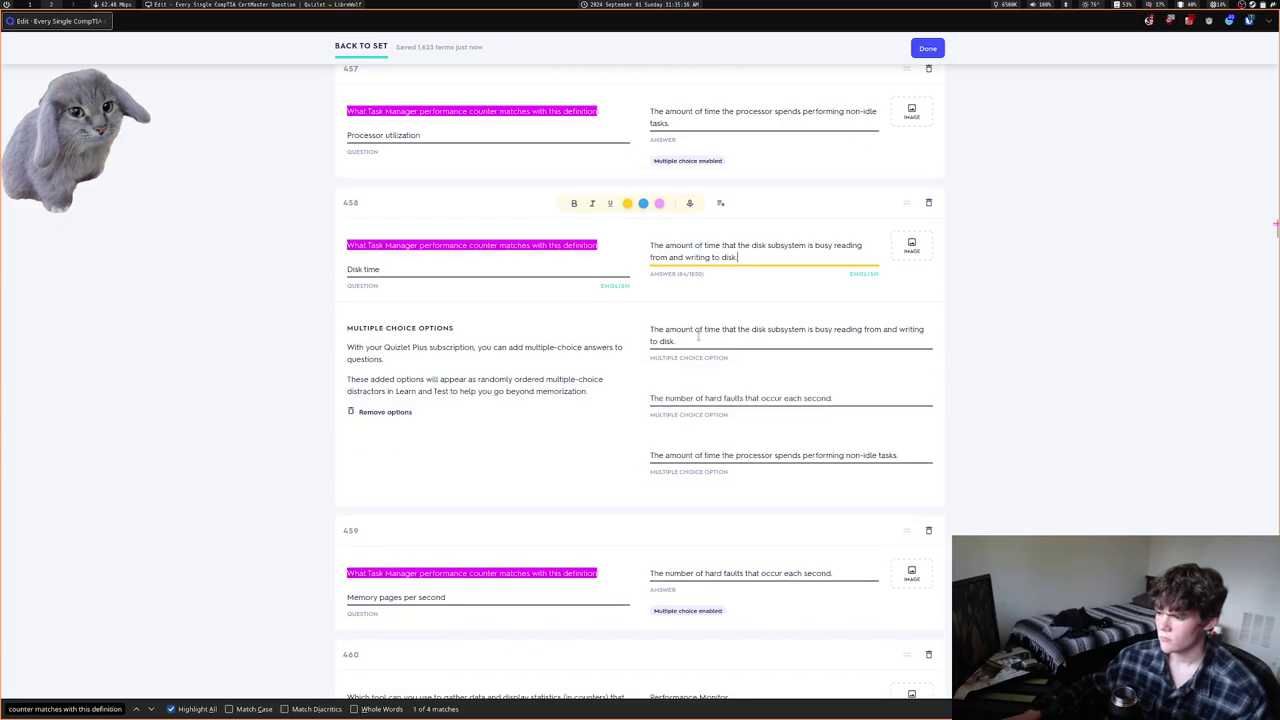
{"action": "left_click", "coordinate": [698, 338]}
{"action": "key", "text": "ctrl+a"}
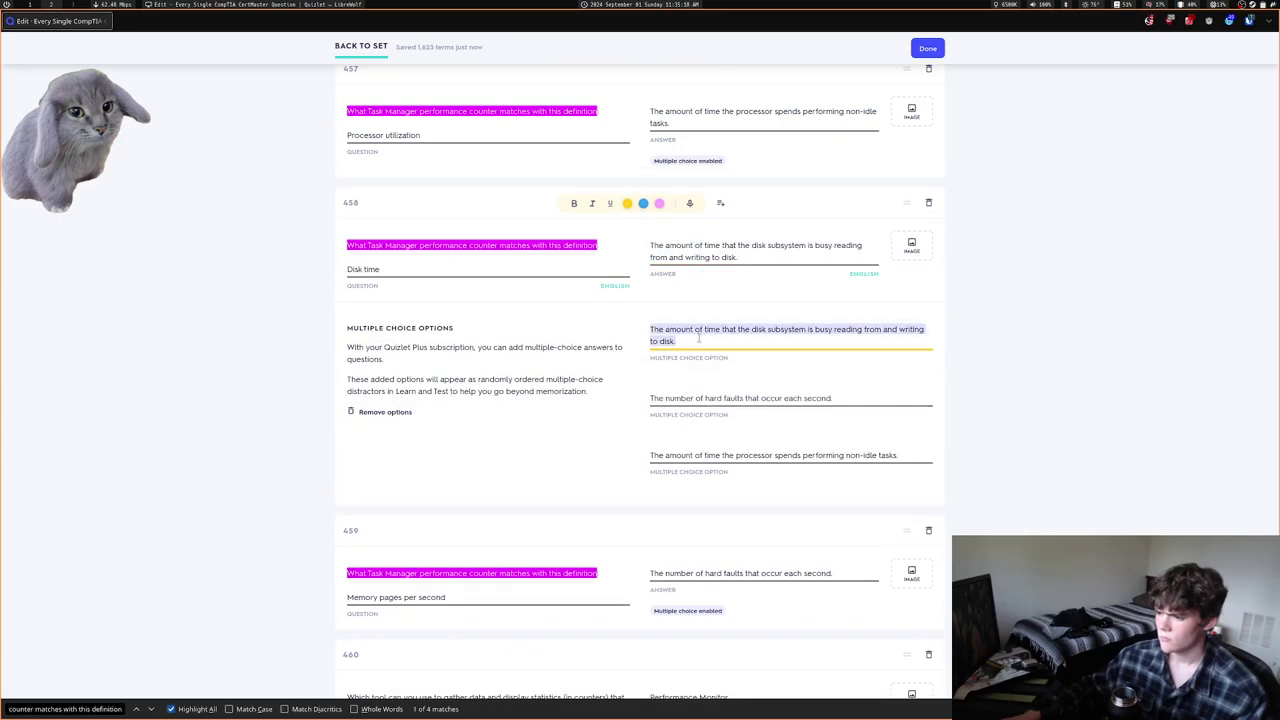
{"action": "key", "text": "ctrl+v"}
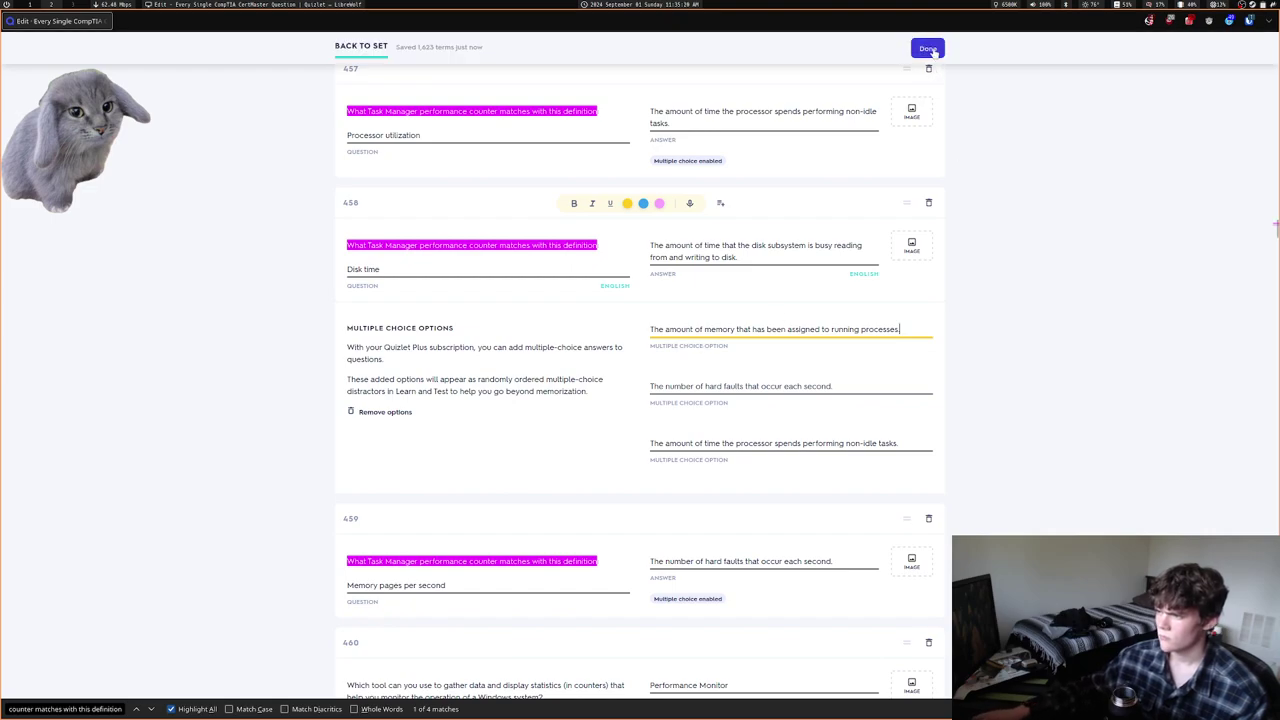
{"action": "key", "text": "Escape"}
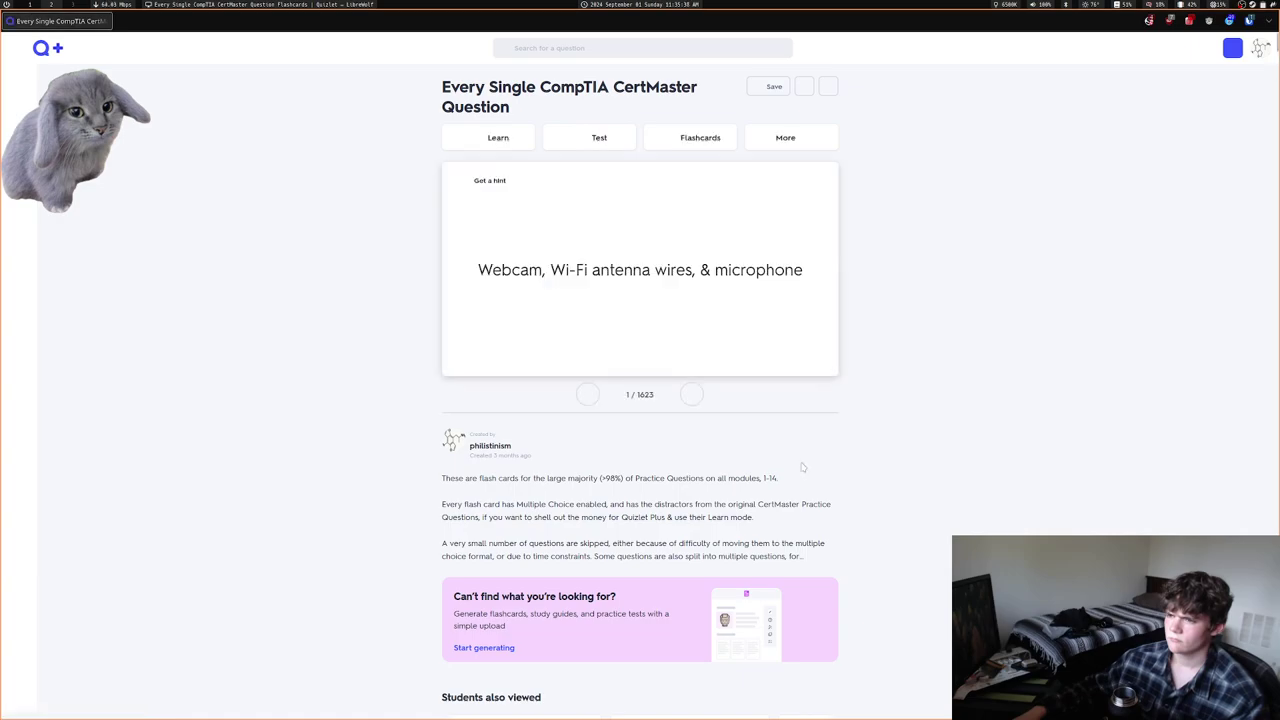
Start Learn mode and answer with Local Area Network (LAN), Trusted Platform Module (TPM), and "Hold down the power button for several seconds."
{"action": "left_click", "coordinate": [508, 145]}
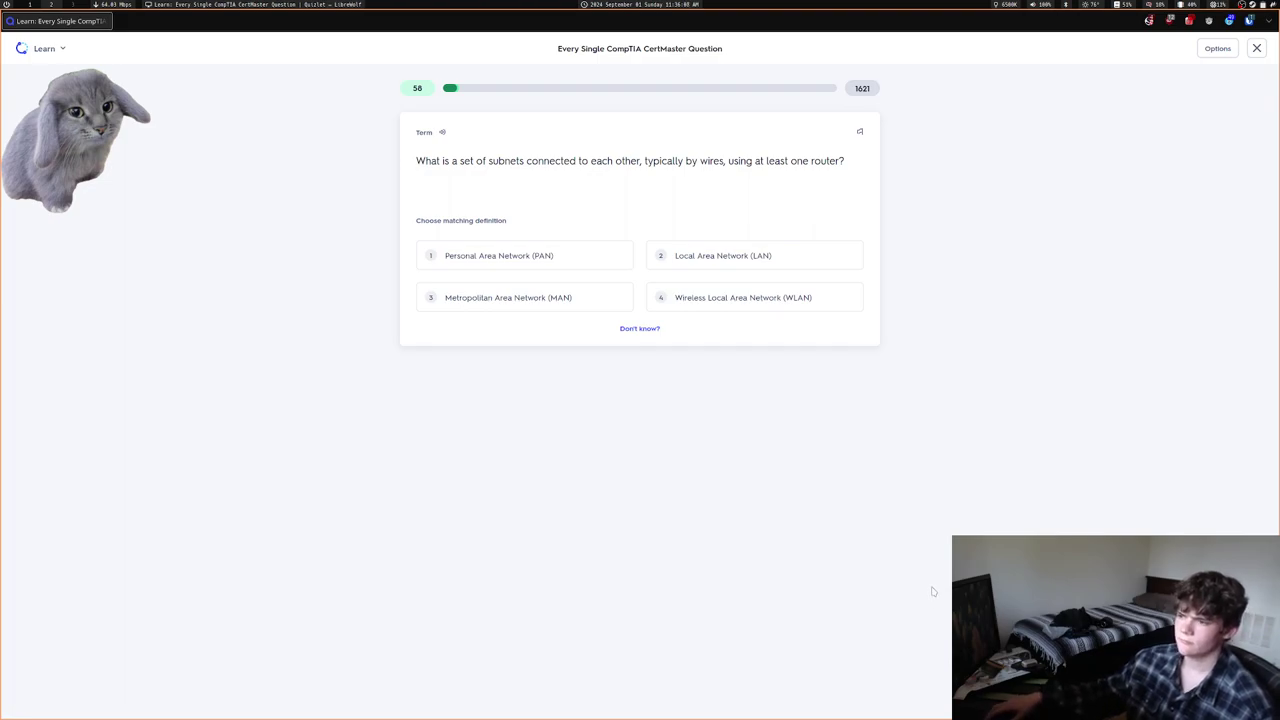
{"action": "key", "text": "2"}
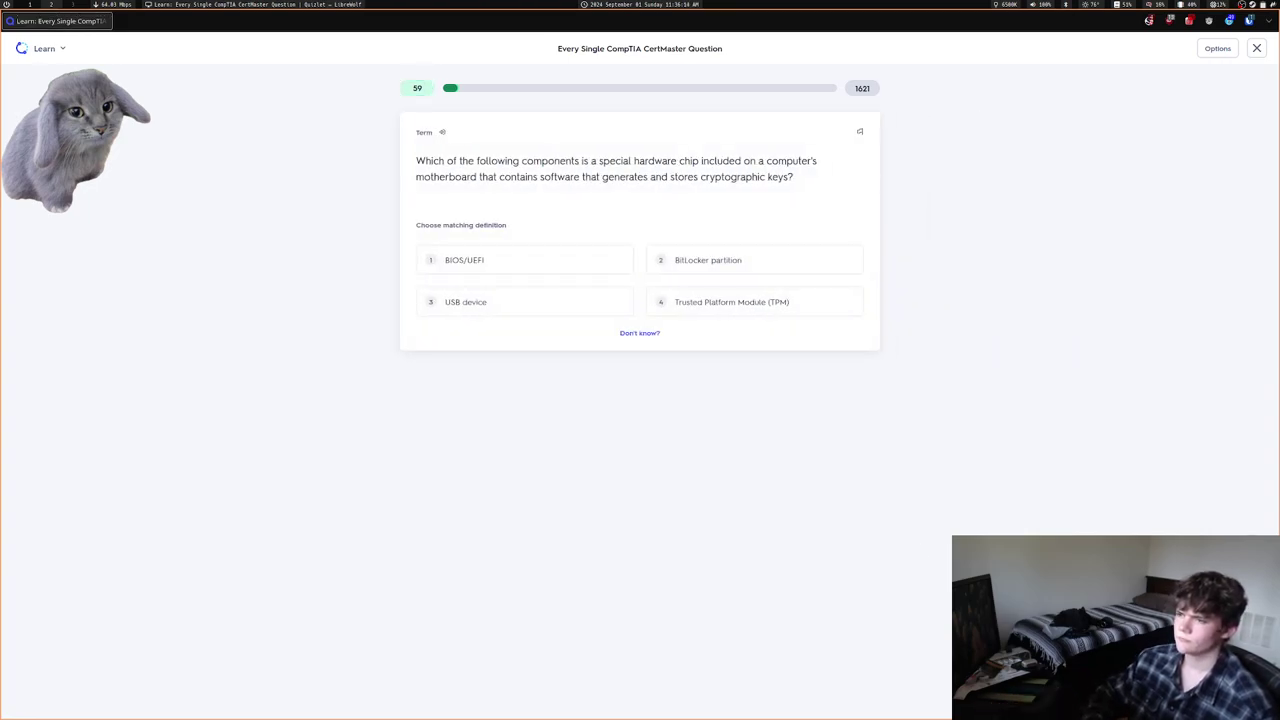
{"action": "key", "text": "4"}
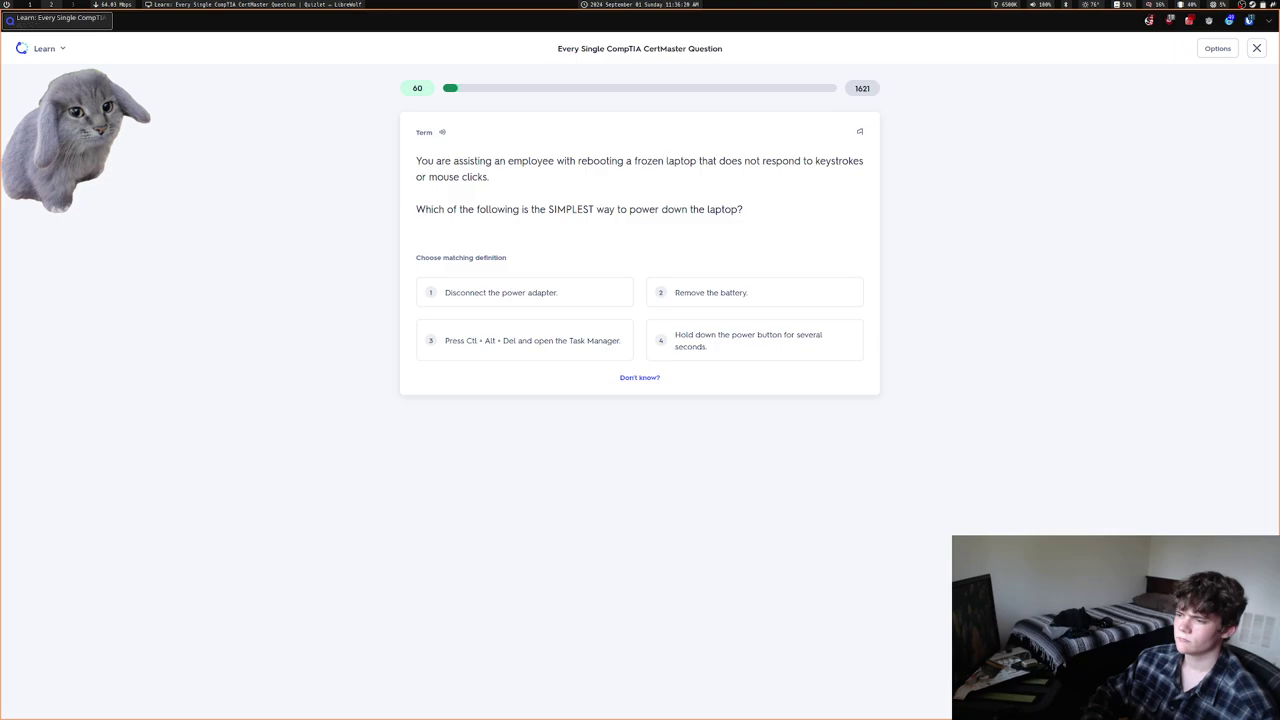
{"action": "key", "text": "4"}
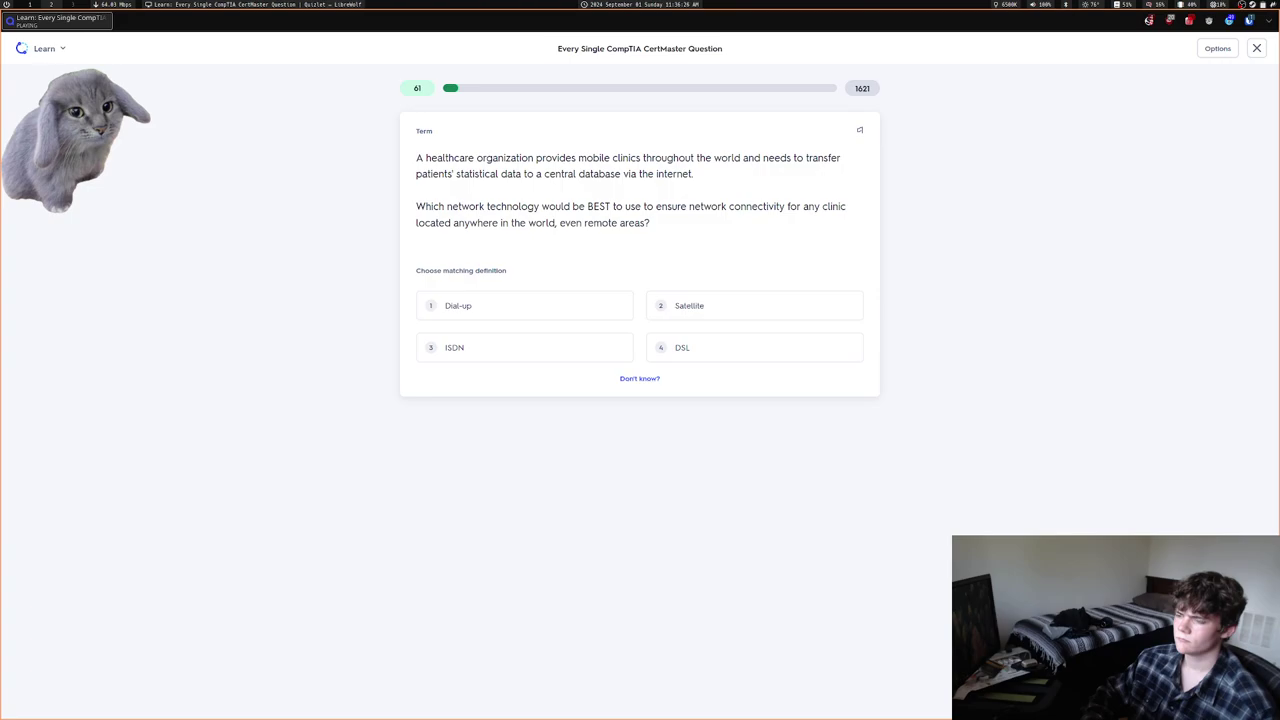
Finish the Learn round by answering Satellite, Overheated CPU, Passive heat sink and Extension magnet to its remaining questions
{"action": "key", "text": "2"}
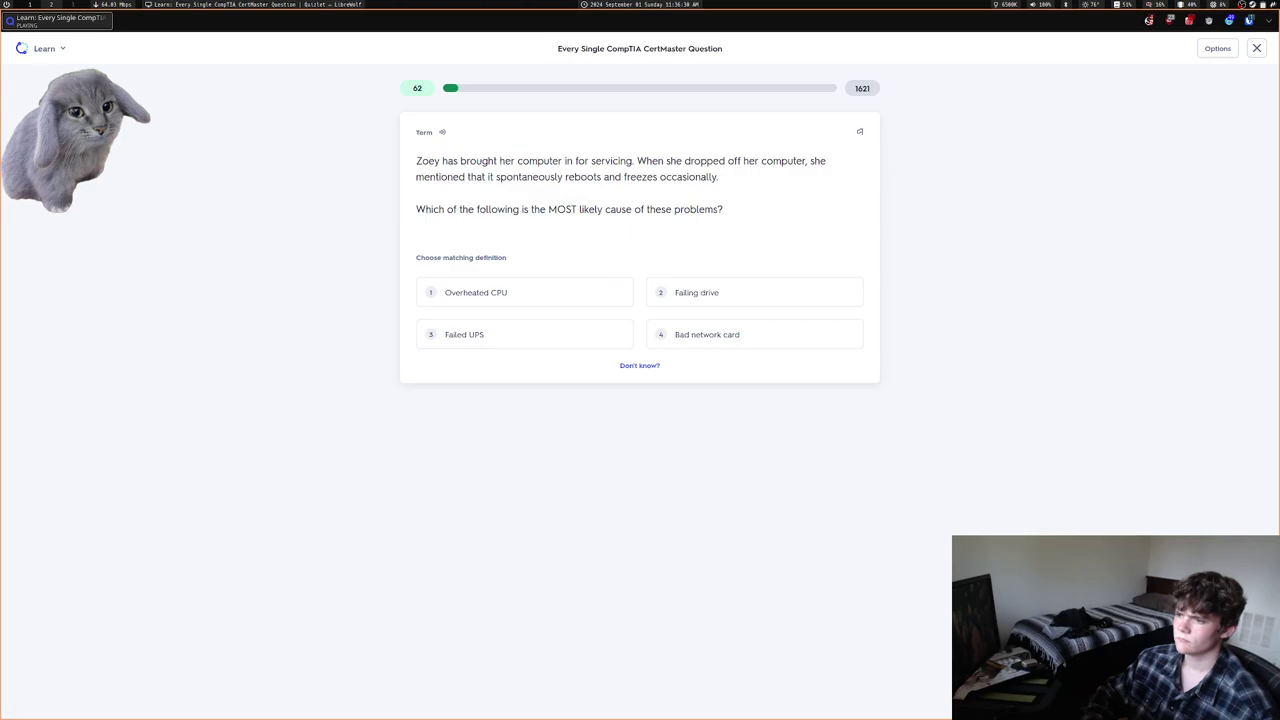
{"action": "key", "text": "1"}
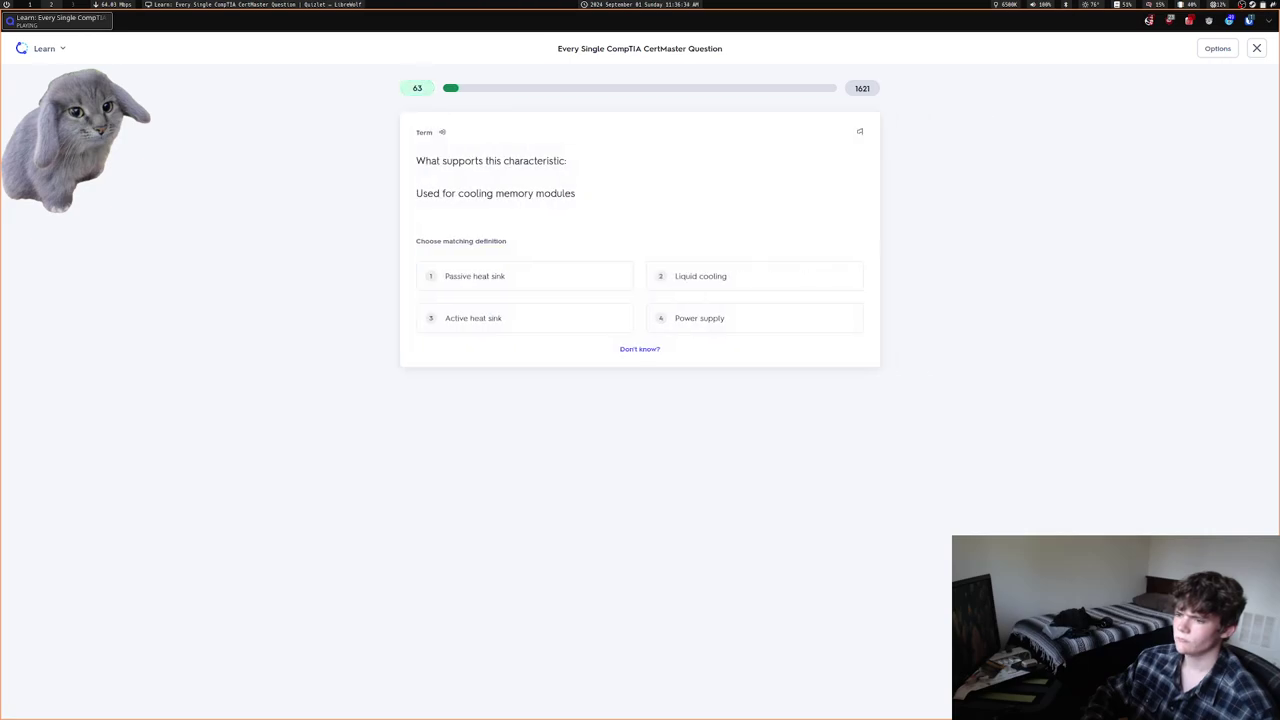
{"action": "key", "text": "1"}
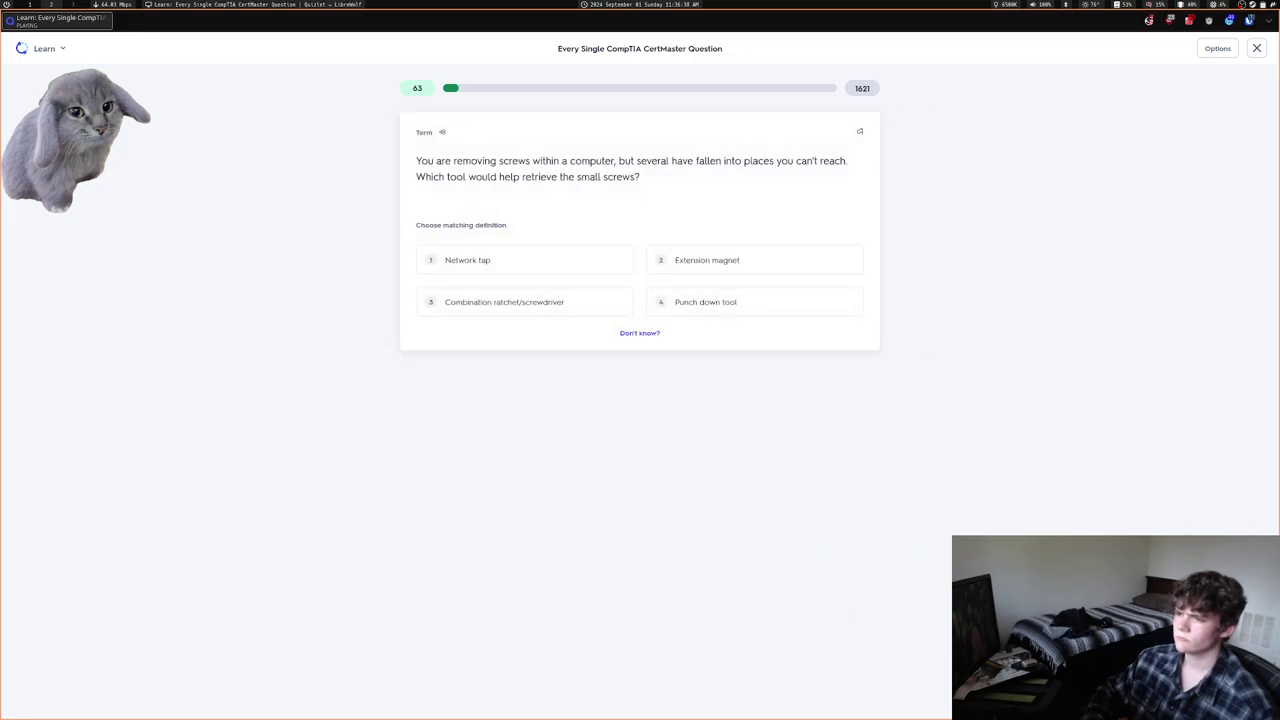
{"action": "key", "text": "2"}
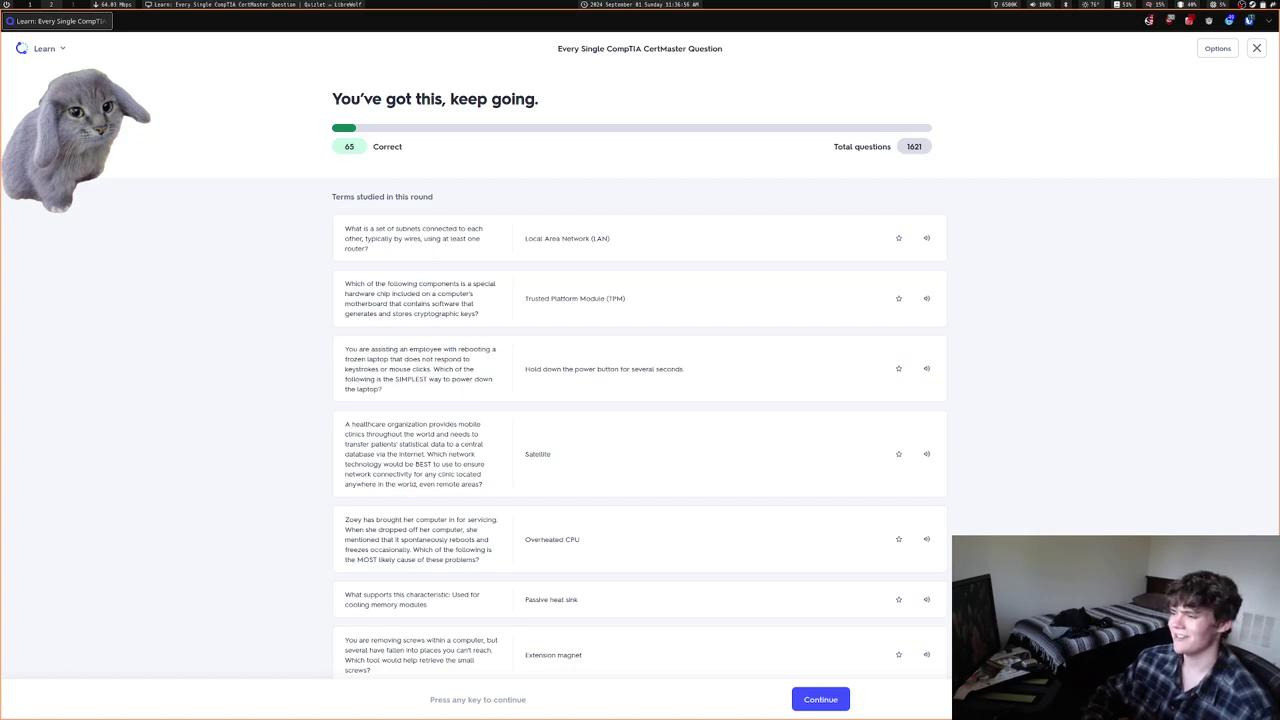
Start the next Learn round, answering print spooling with the print-request flow process, the chipset with facilitating communication, and the bus type with AGP
{"action": "key", "text": "space"}
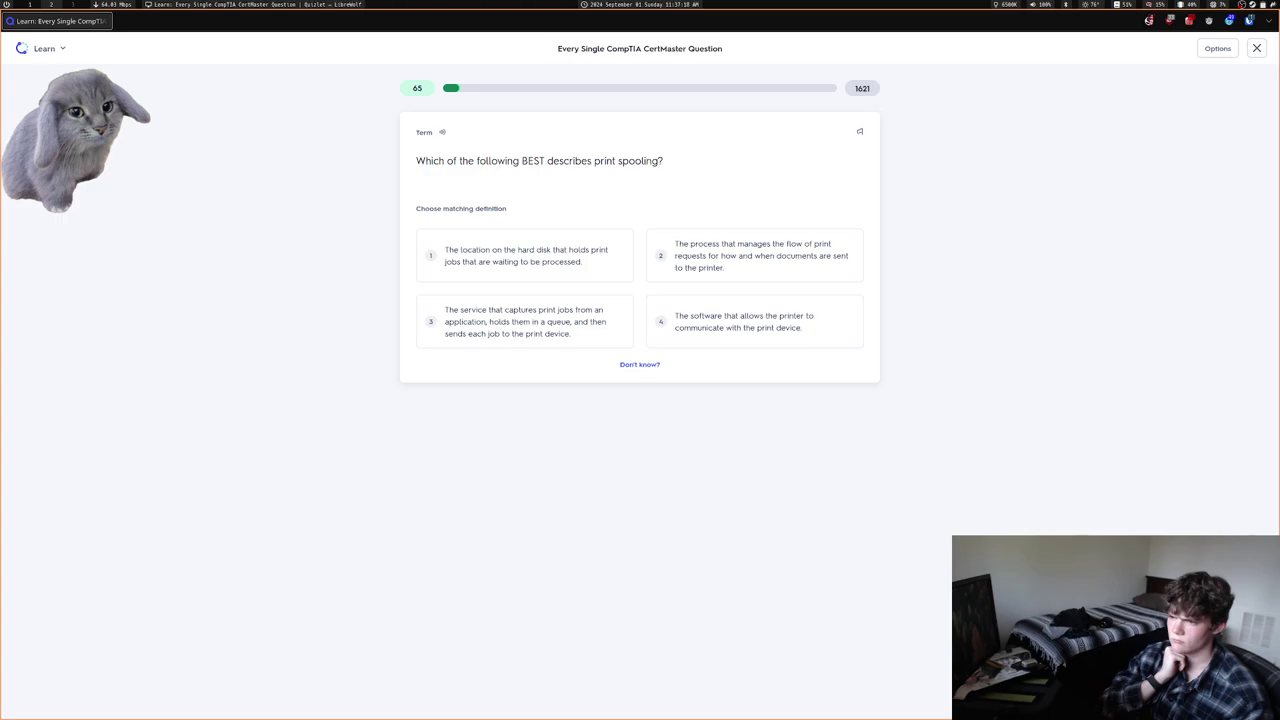
{"action": "key", "text": "2"}
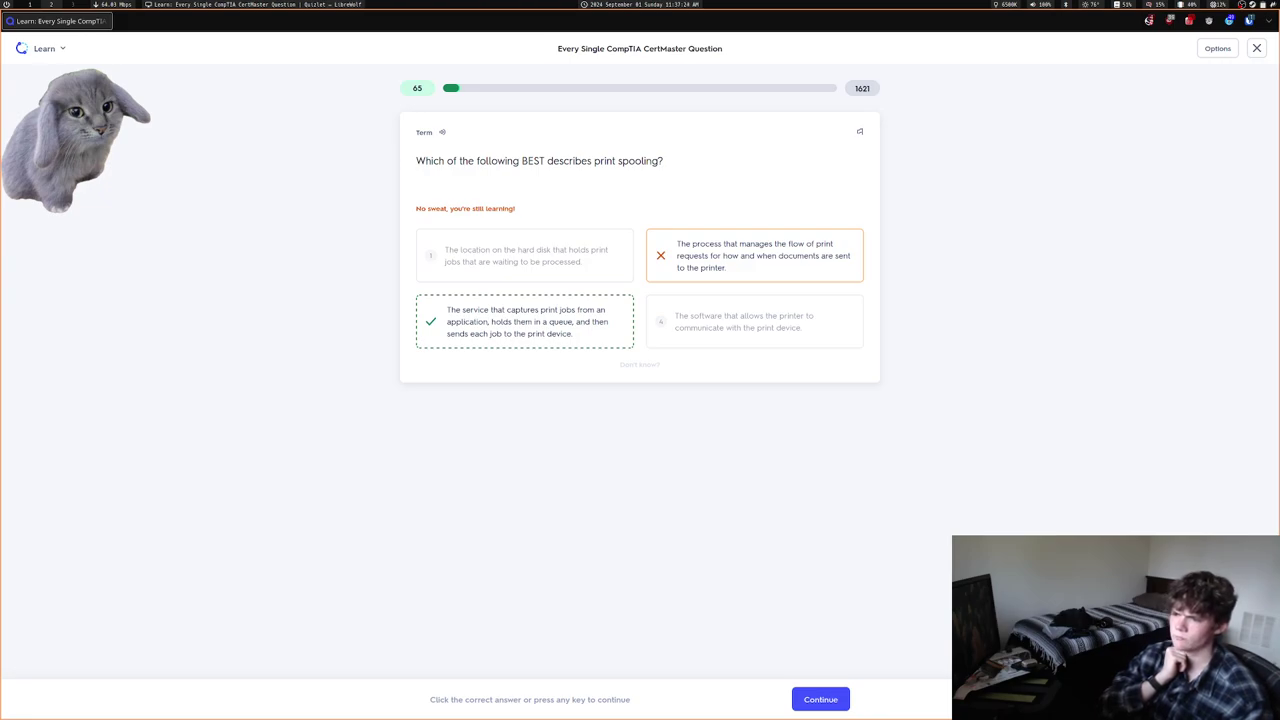
{"action": "key", "text": "Return"}
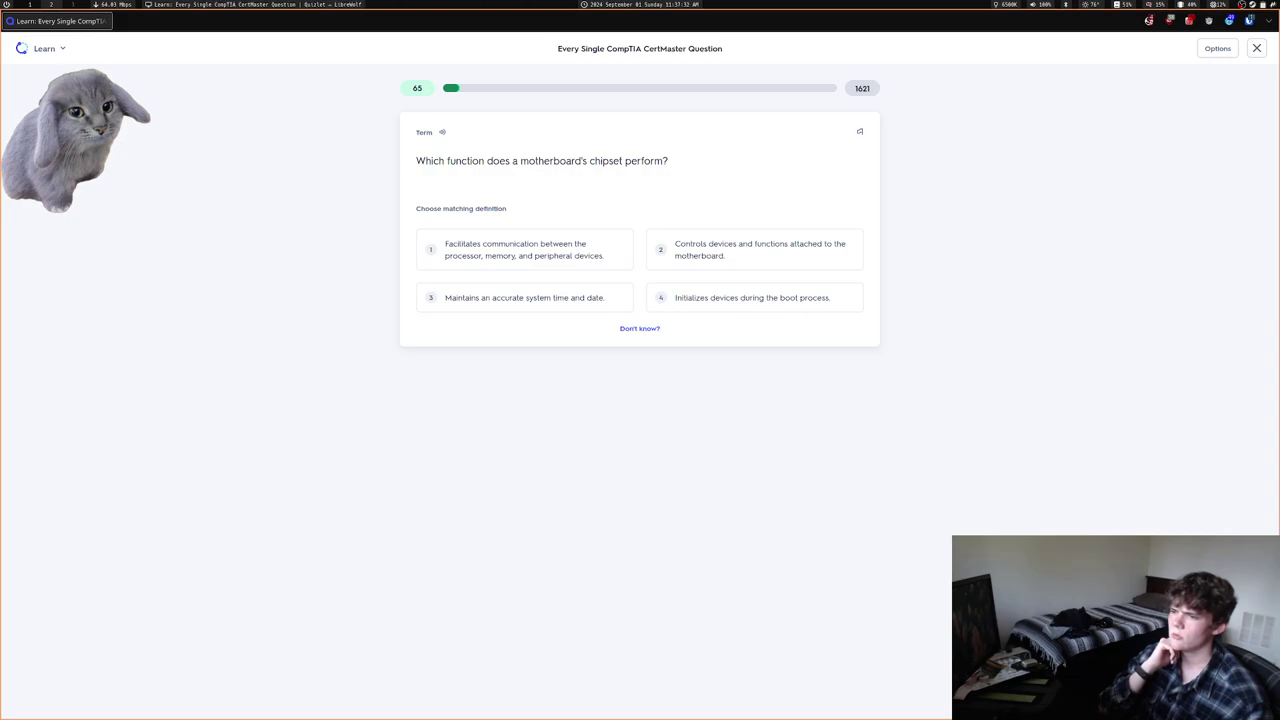
{"action": "key", "text": "1"}
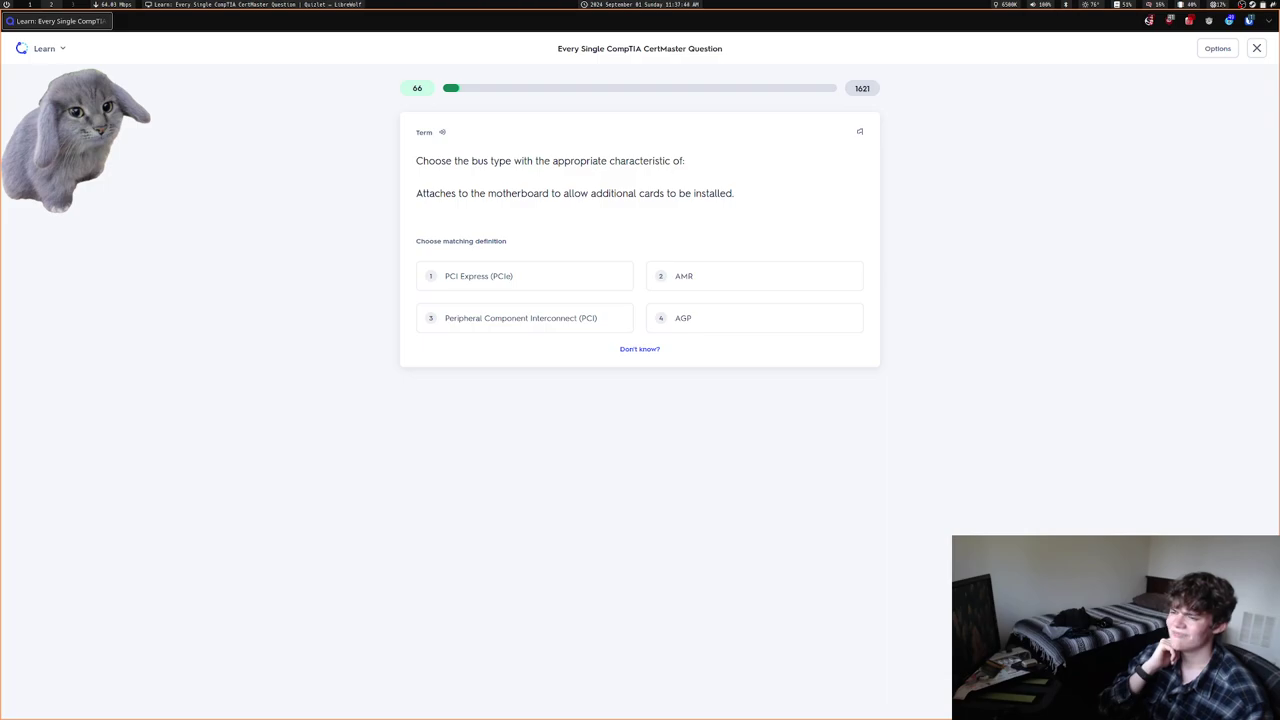
{"action": "key", "text": "4"}
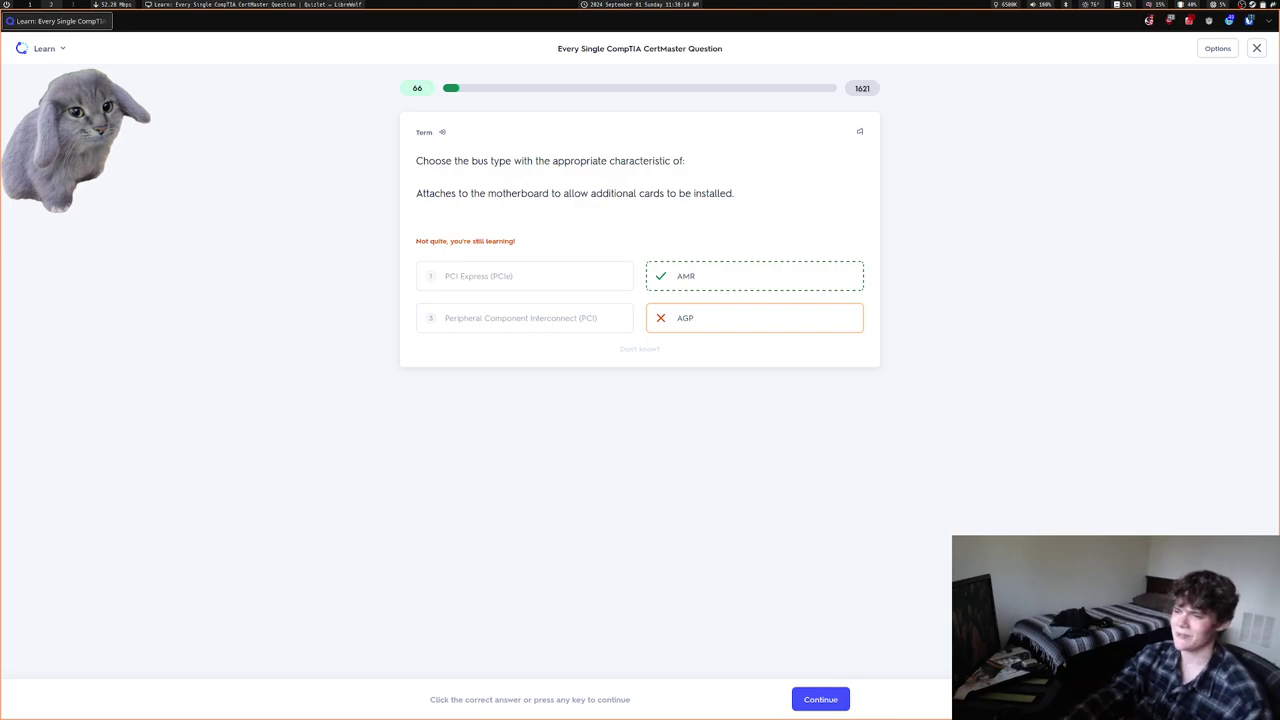
Search the web for "AMR computer" in a new tab and read the Wikipedia article on the audio/modem riser
{"action": "key", "text": "ctrl+t"}
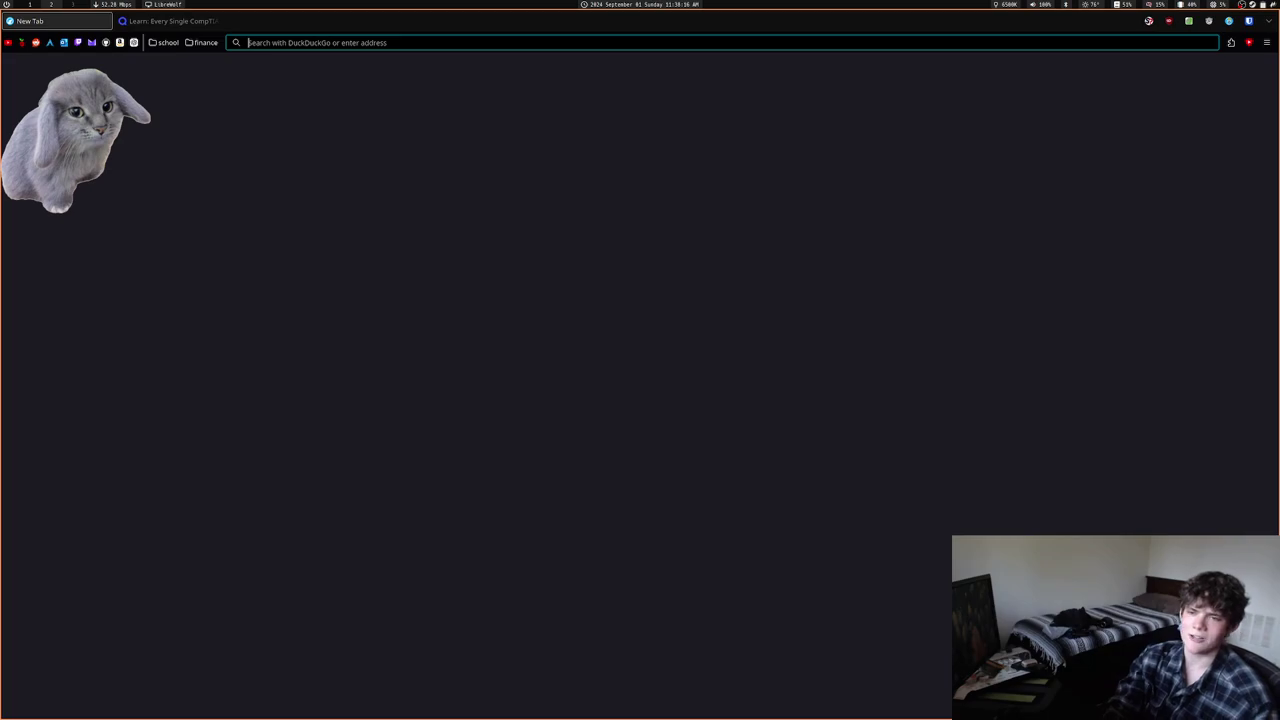
{"action": "type", "text": "AMR"}
{"action": "key", "text": "Return"}
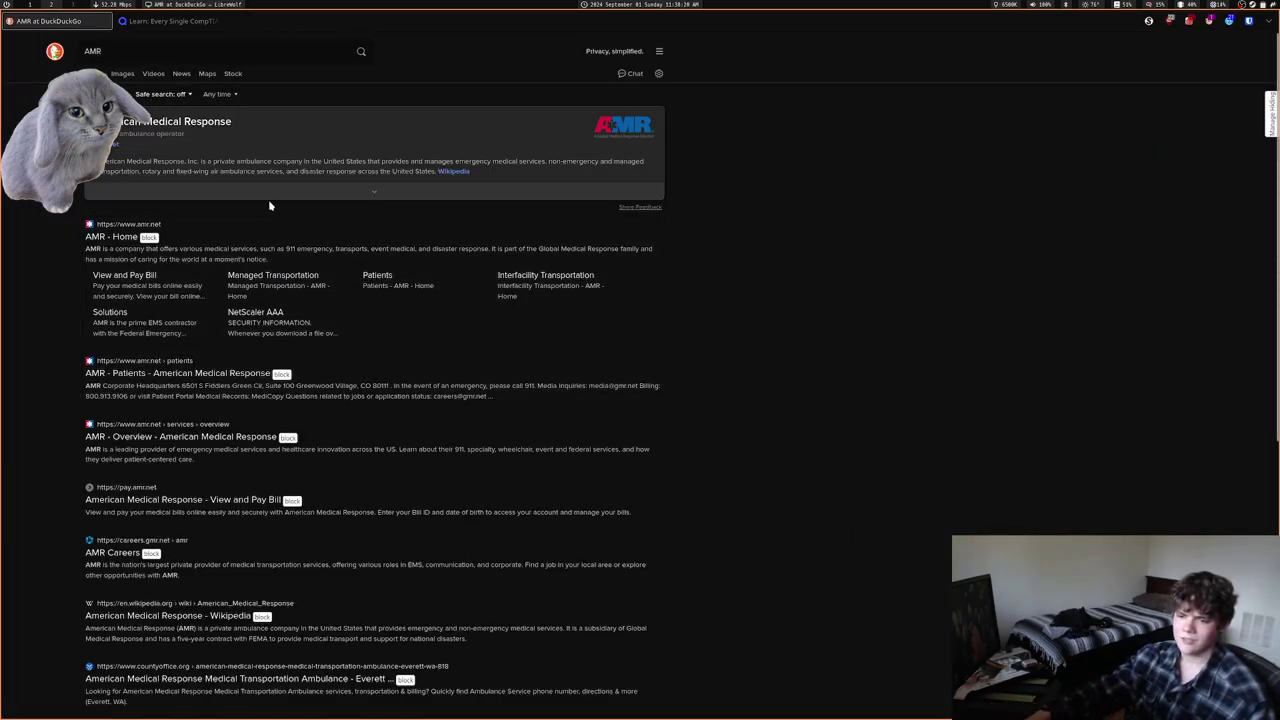
{"action": "left_click", "coordinate": [214, 48]}
{"action": "type", "text": "computer"}
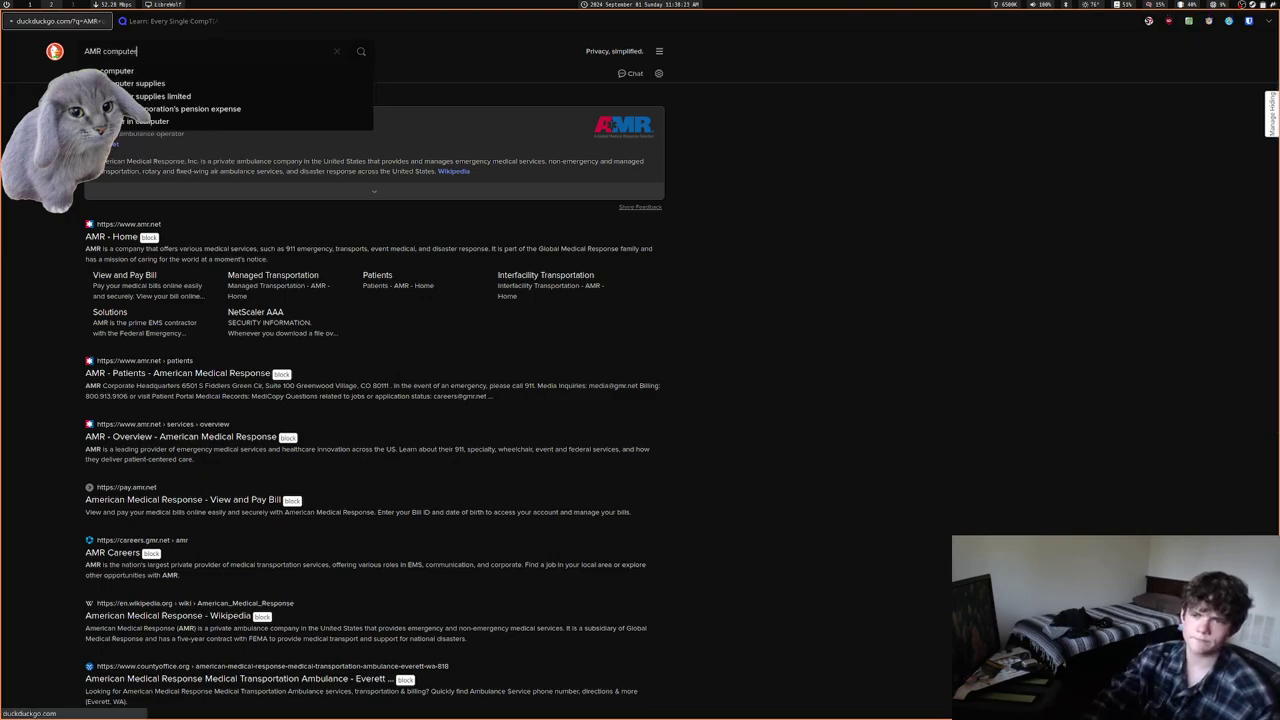
{"action": "key", "text": "Return"}
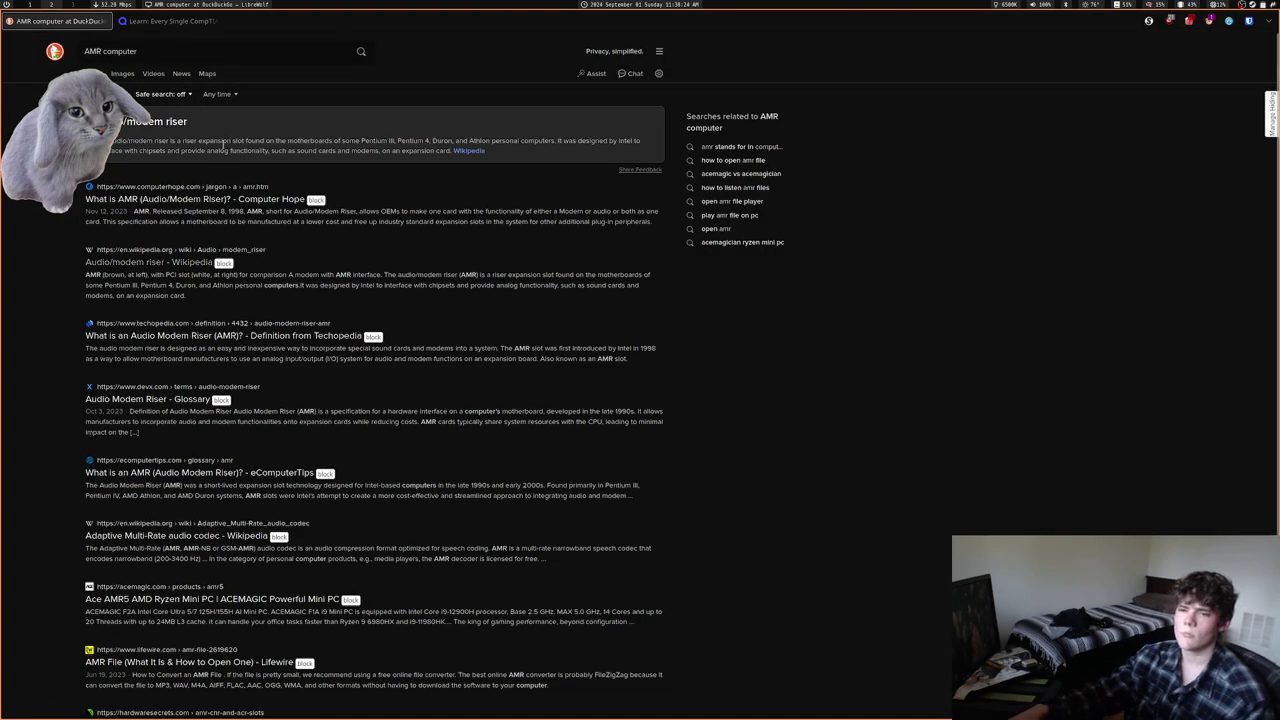
{"action": "left_click", "coordinate": [195, 262]}
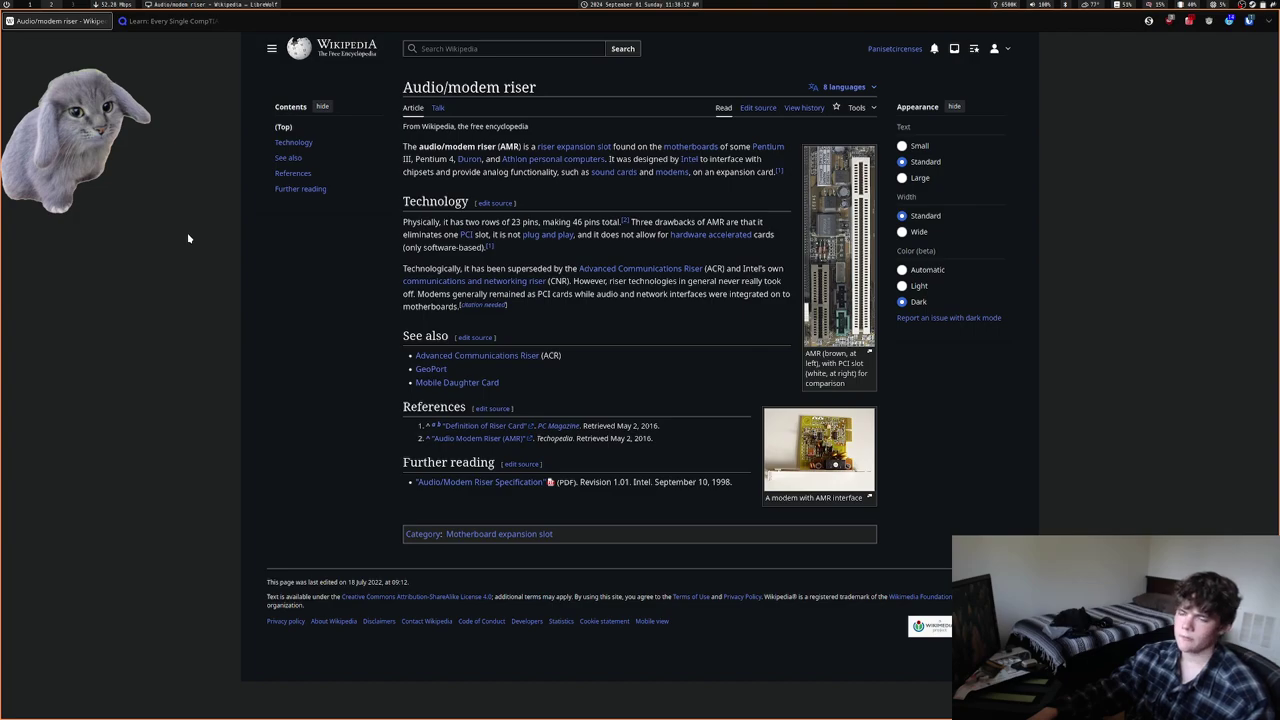
Return to the Learn round and answer with User Datagram Protocol (UDP), "Ensure that the CPU and motherboard socket type match.", SCSI and UniDIMM
{"action": "key", "text": "ctrl+Tab"}
{"action": "key", "text": "space"}
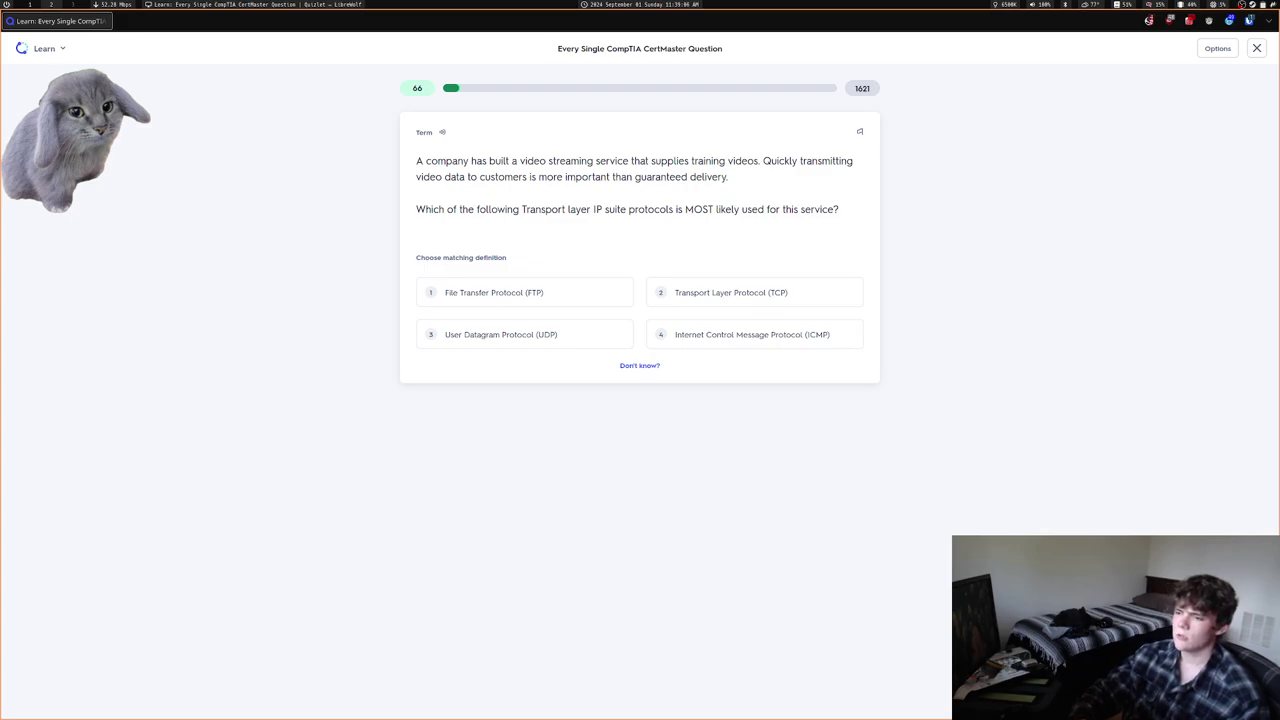
{"action": "key", "text": "3"}
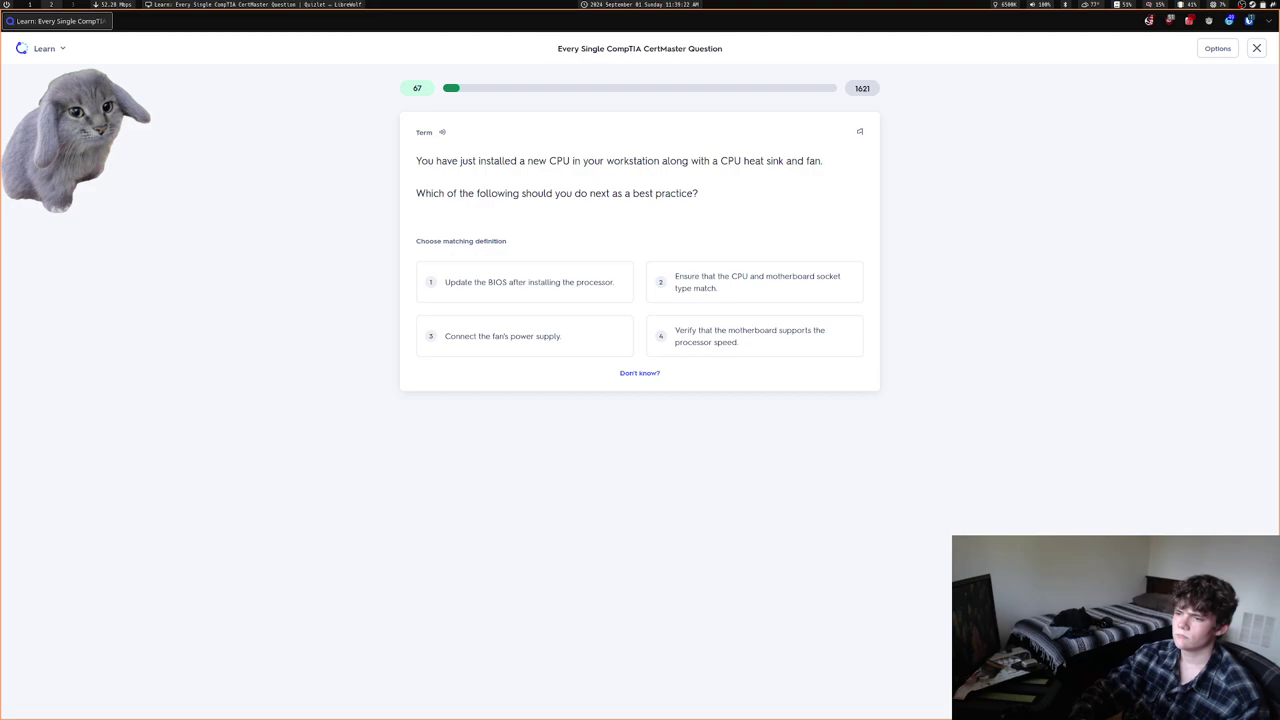
{"action": "key", "text": "2"}
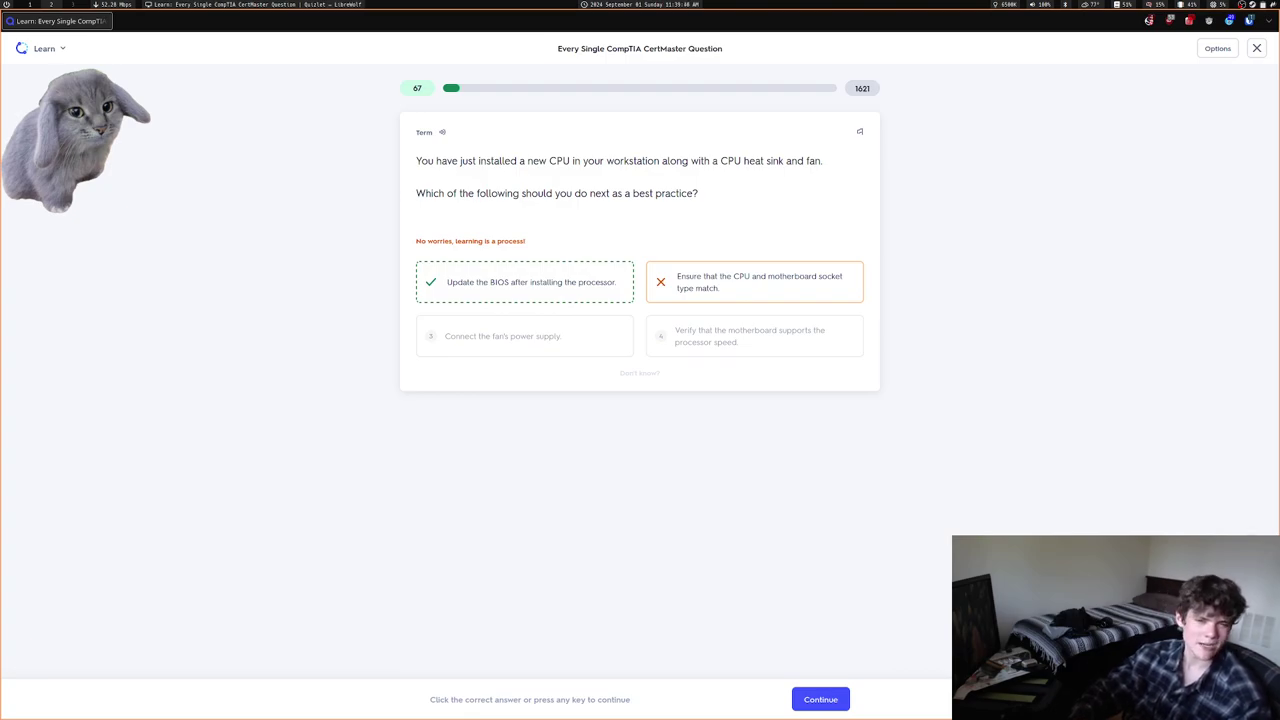
{"action": "key", "text": "Return"}
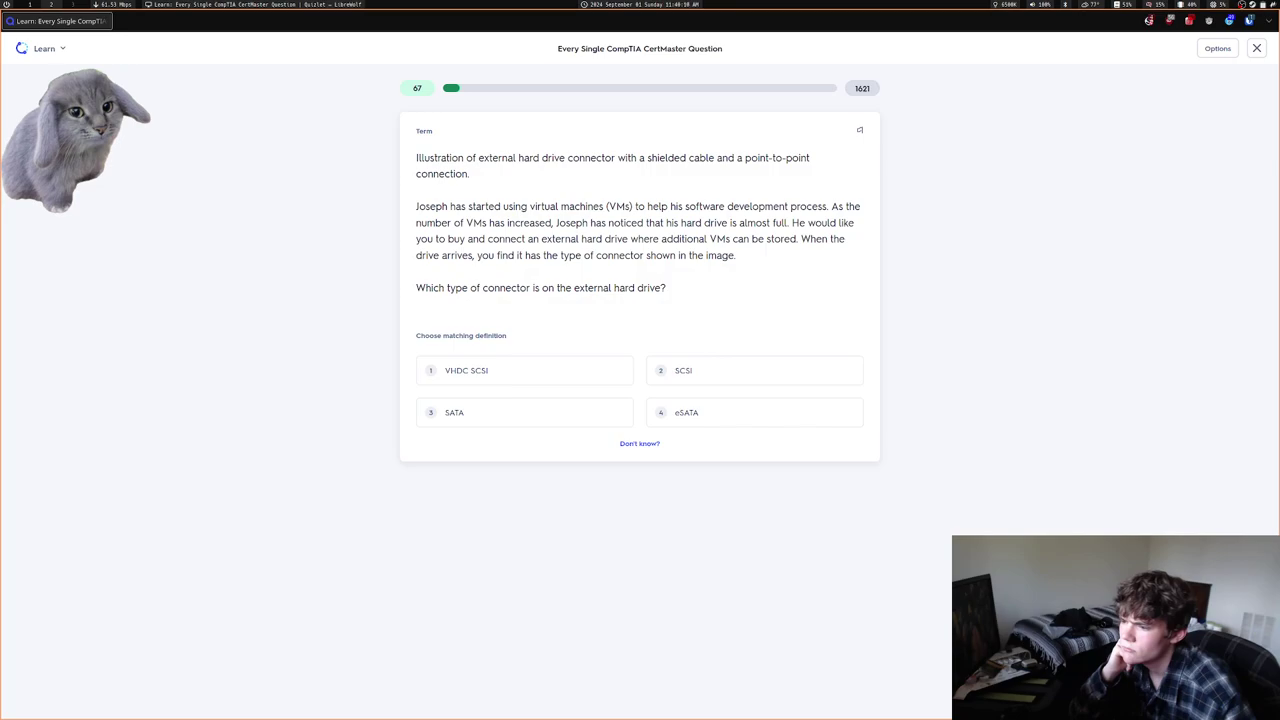
{"action": "key", "text": "2"}
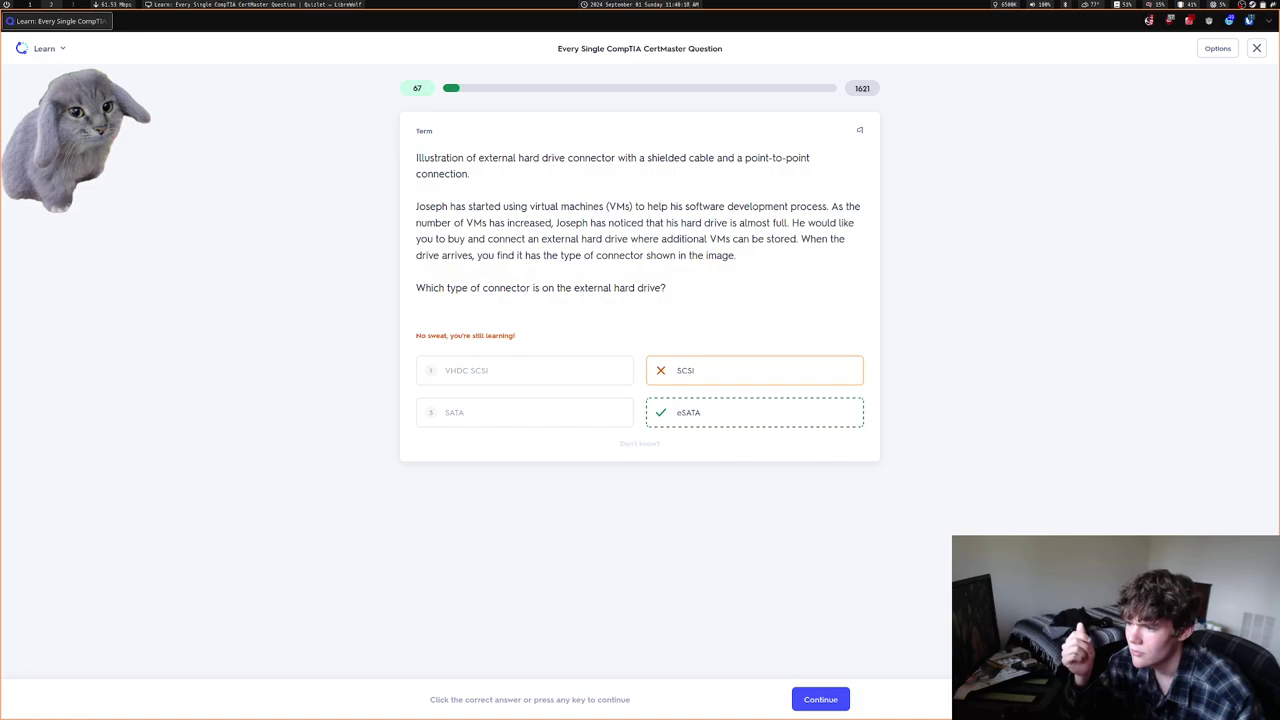
{"action": "key", "text": "Return"}
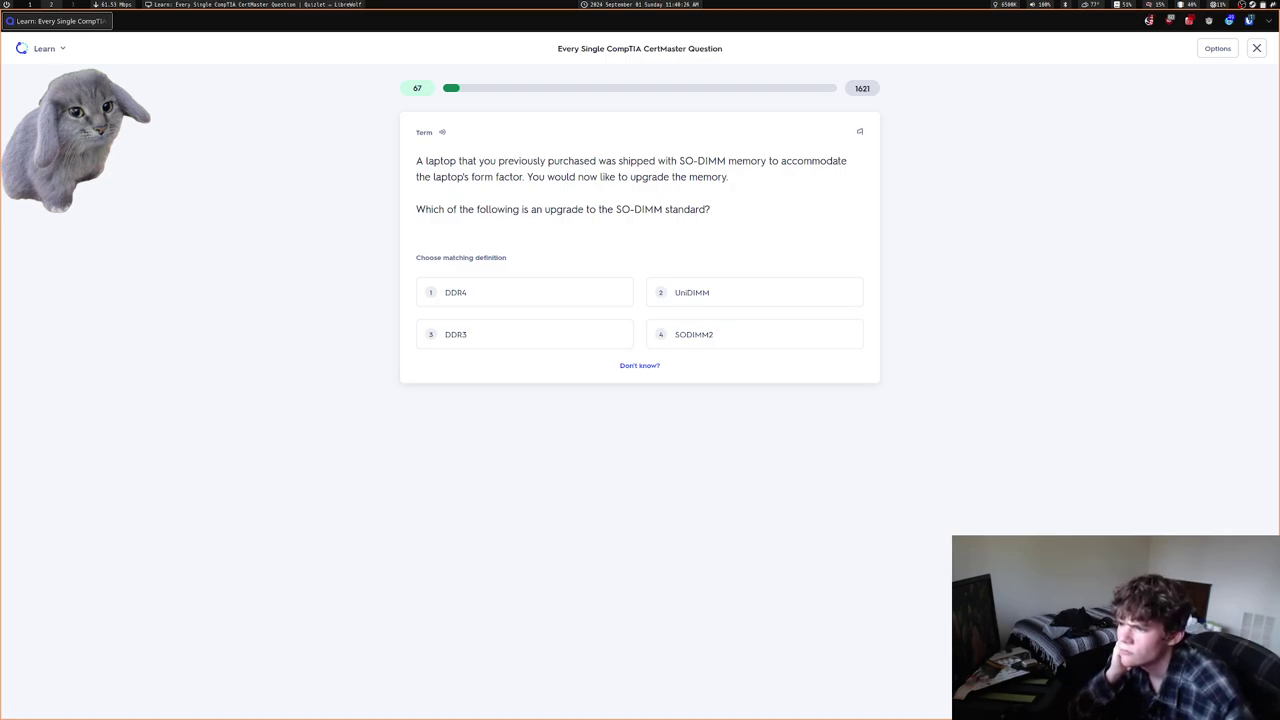
{"action": "key", "text": "2"}
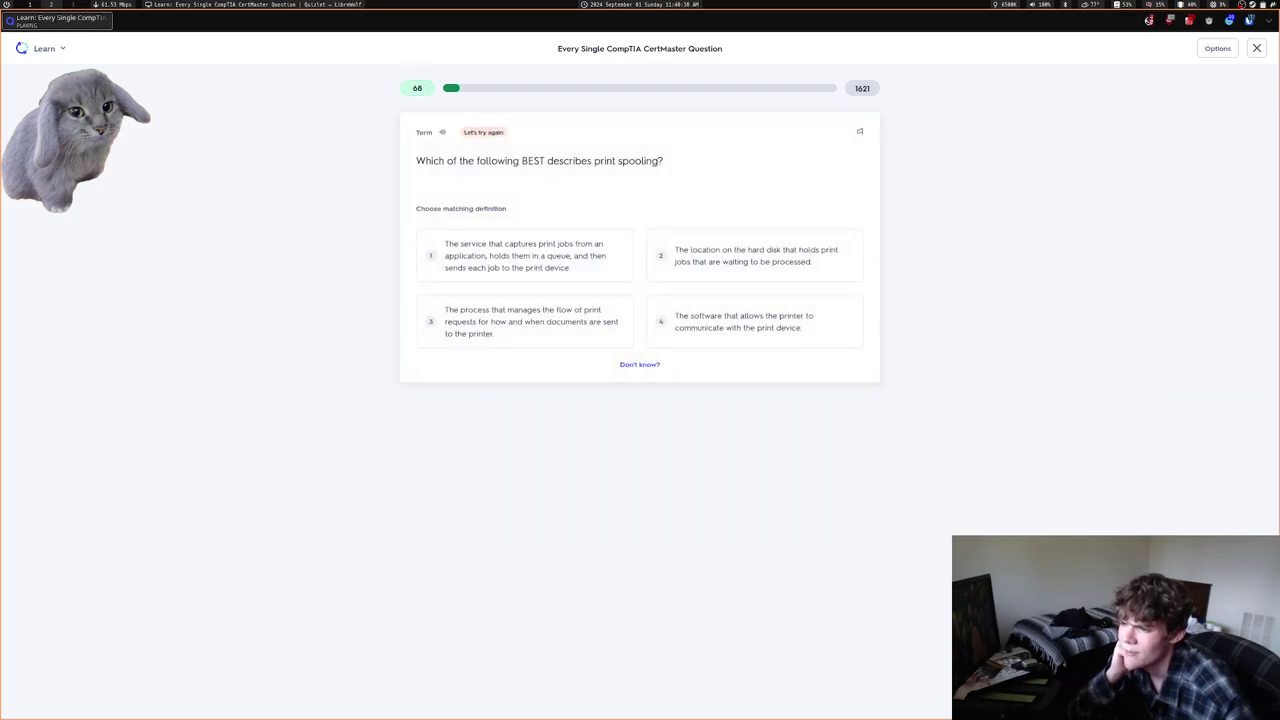
Look up "unidimm" on the web, read its Wikipedia article, and go back to the Learn round
{"action": "key", "text": "ctrl+t"}
{"action": "type", "text": "uni"}
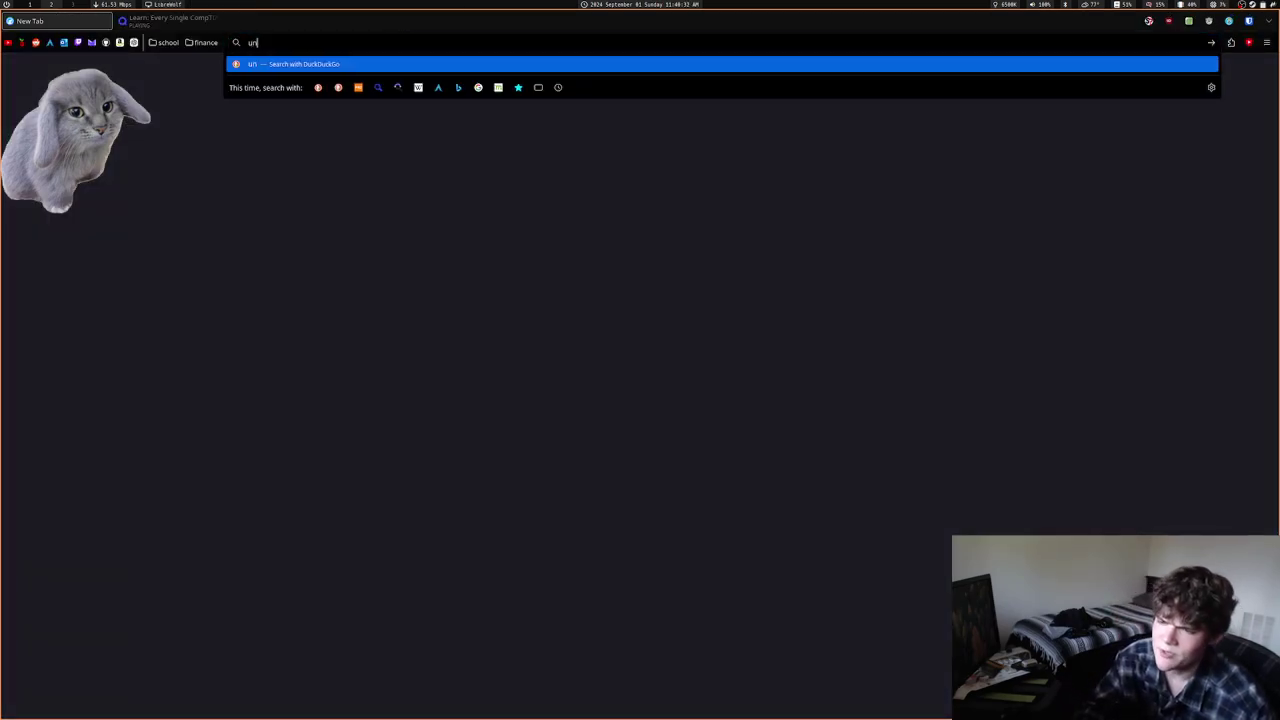
{"action": "type", "text": "dimm"}
{"action": "key", "text": "Return"}
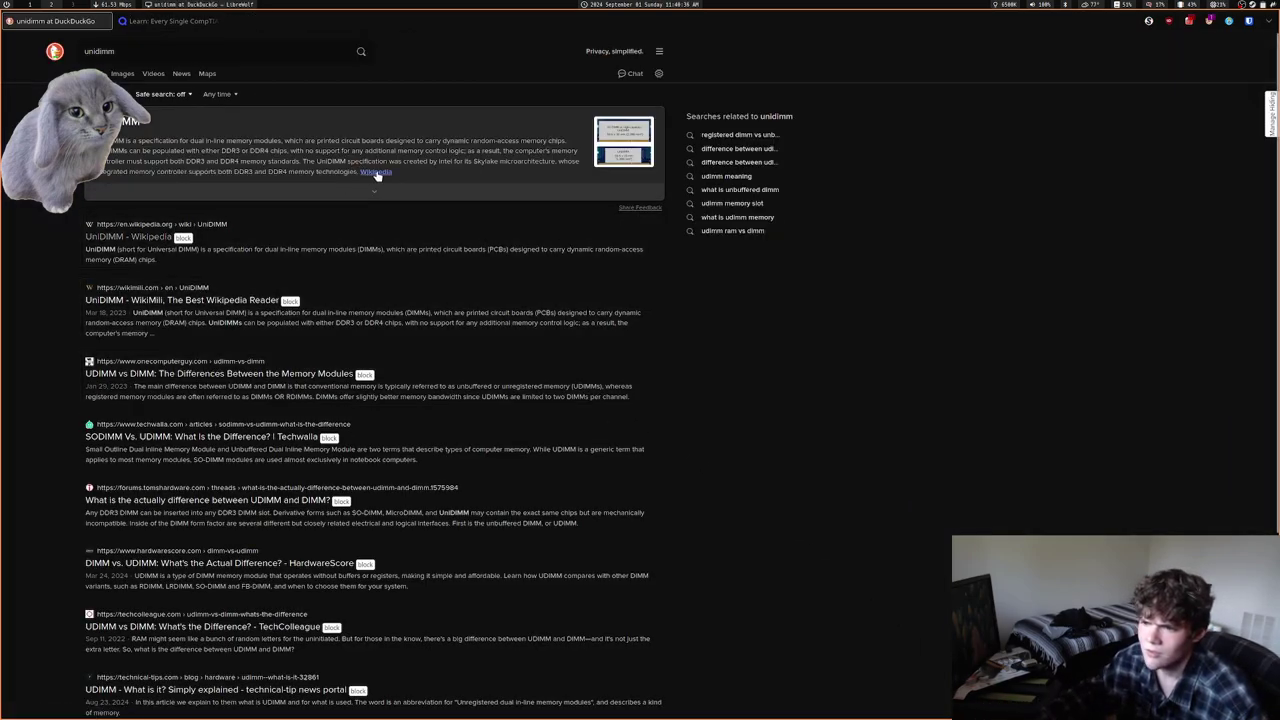
{"action": "left_click", "coordinate": [377, 174]}
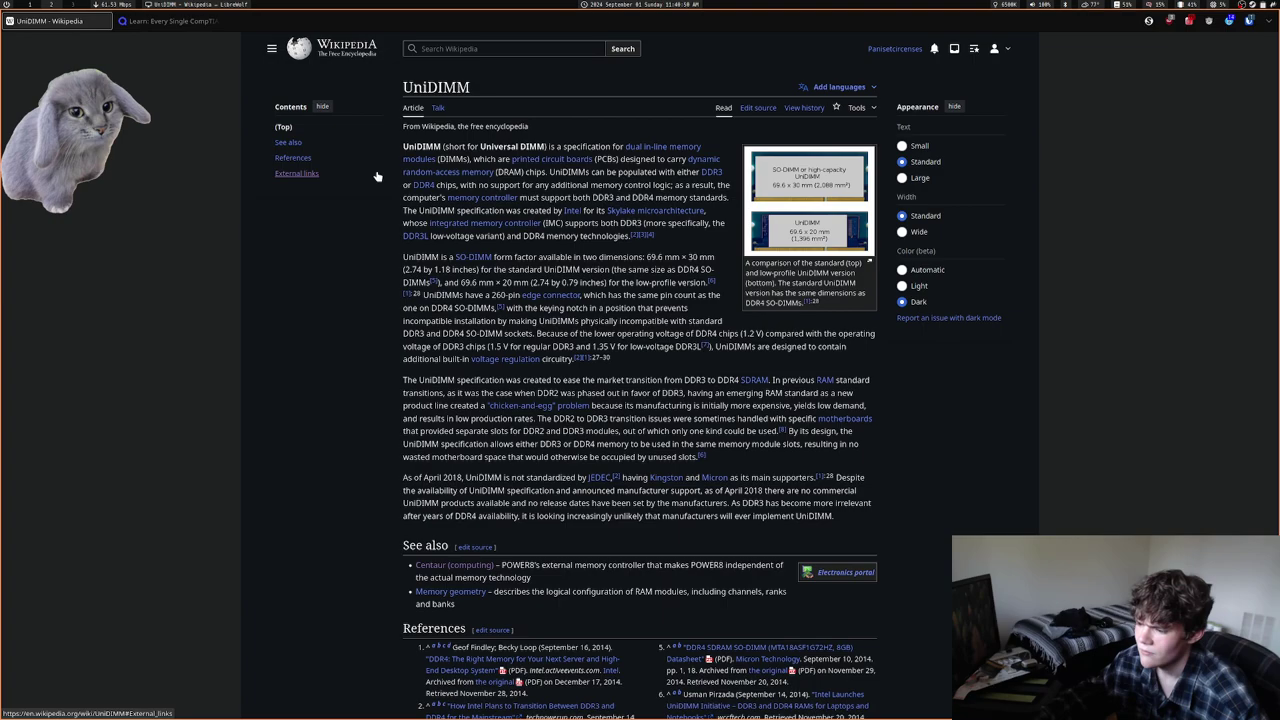
{"action": "key", "text": "ctrl+w"}
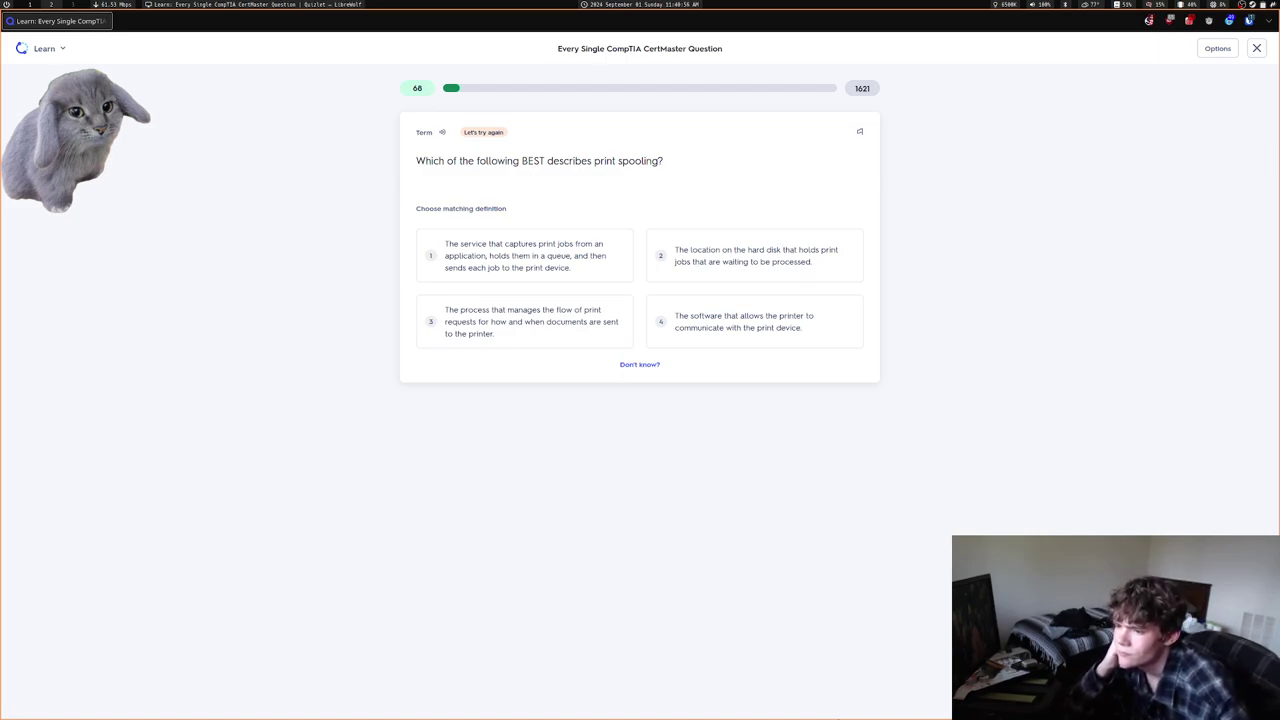
Retry the missed questions with the print job queue service, AMR, "Update the BIOS after installing the processor." and eSATA
{"action": "key", "text": "1"}
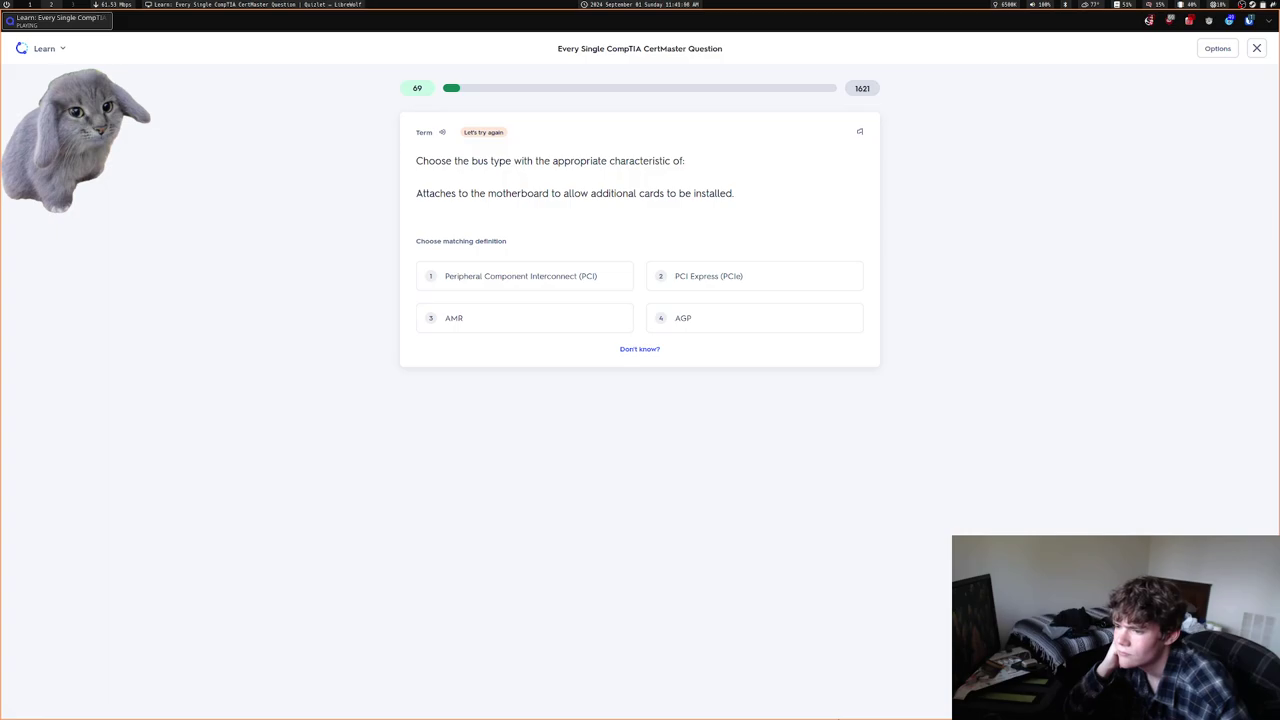
{"action": "key", "text": "3"}
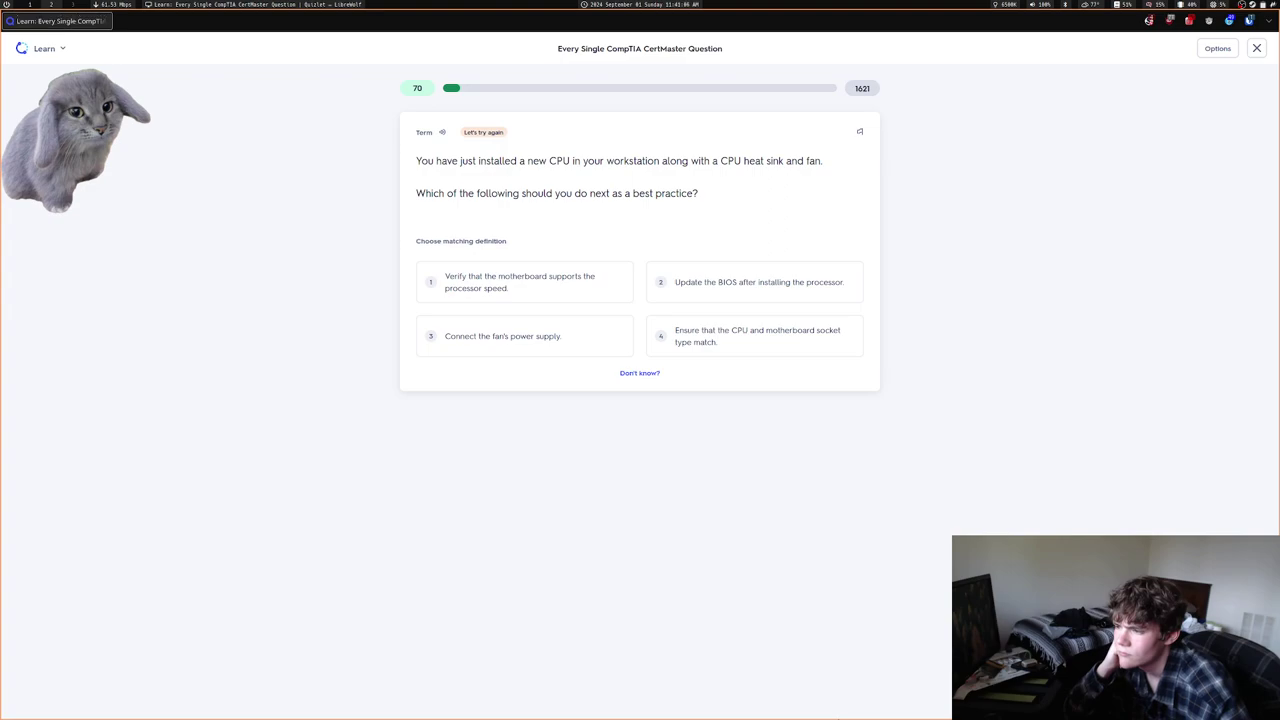
{"action": "key", "text": "2"}
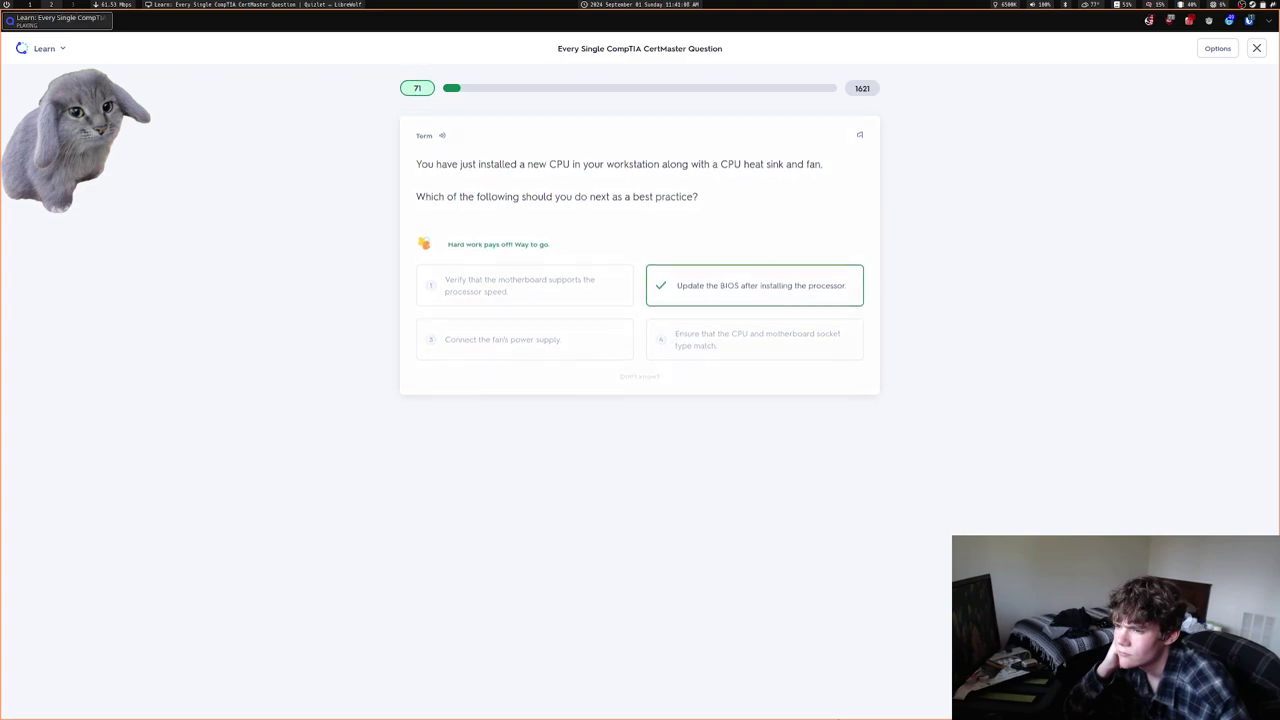
{"action": "key", "text": "1"}
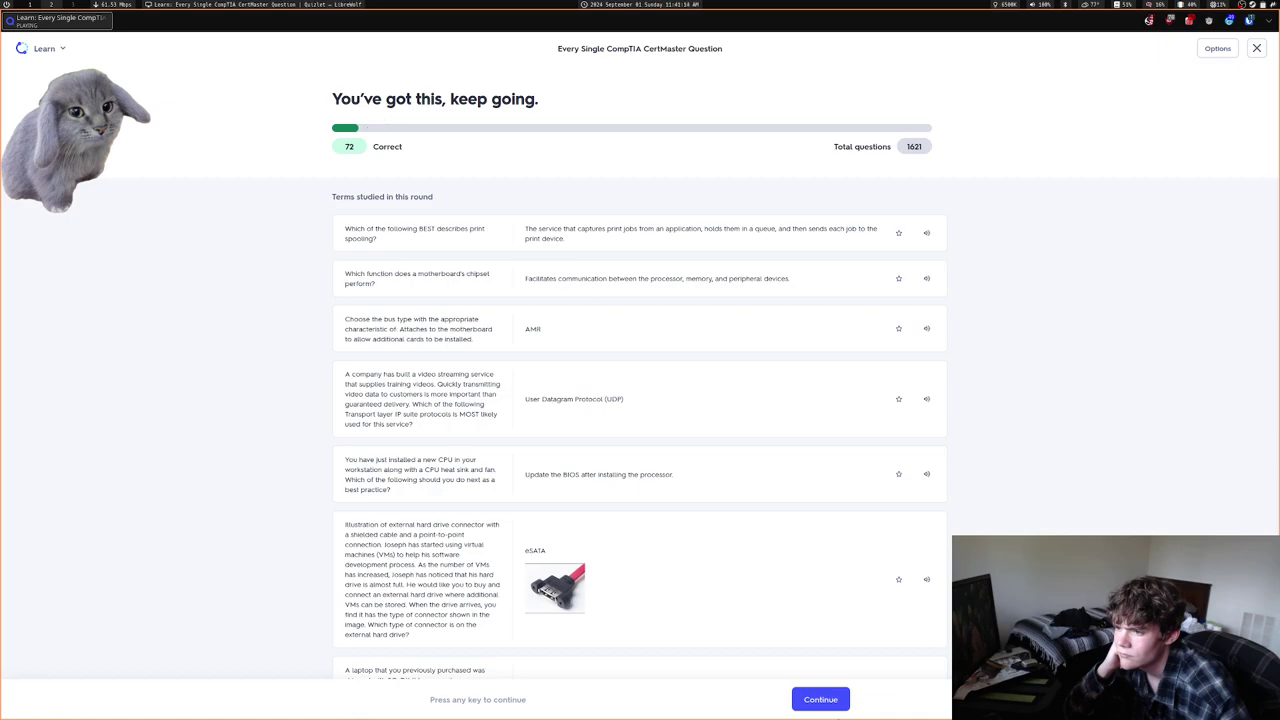
Begin another Learn round and answer with "View the temperature from within the BIOS.", Thermal printer and robocopy /?
{"action": "key", "text": "space"}
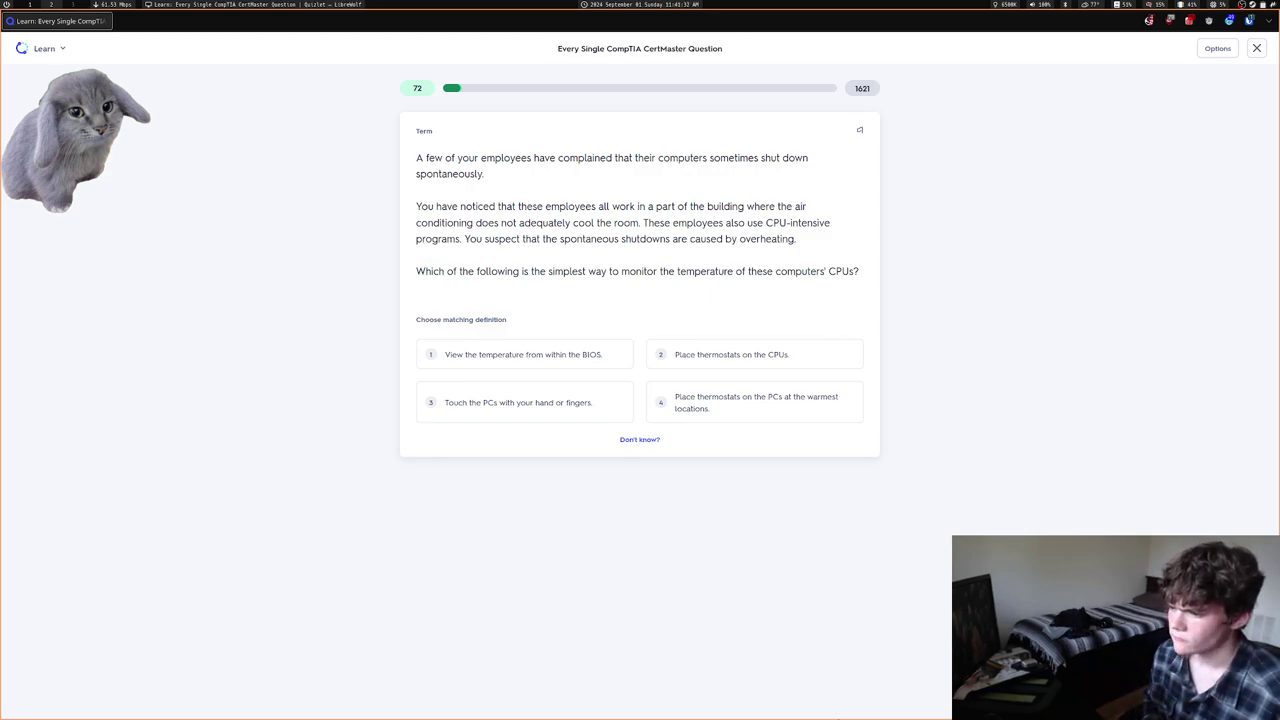
{"action": "key", "text": "1"}
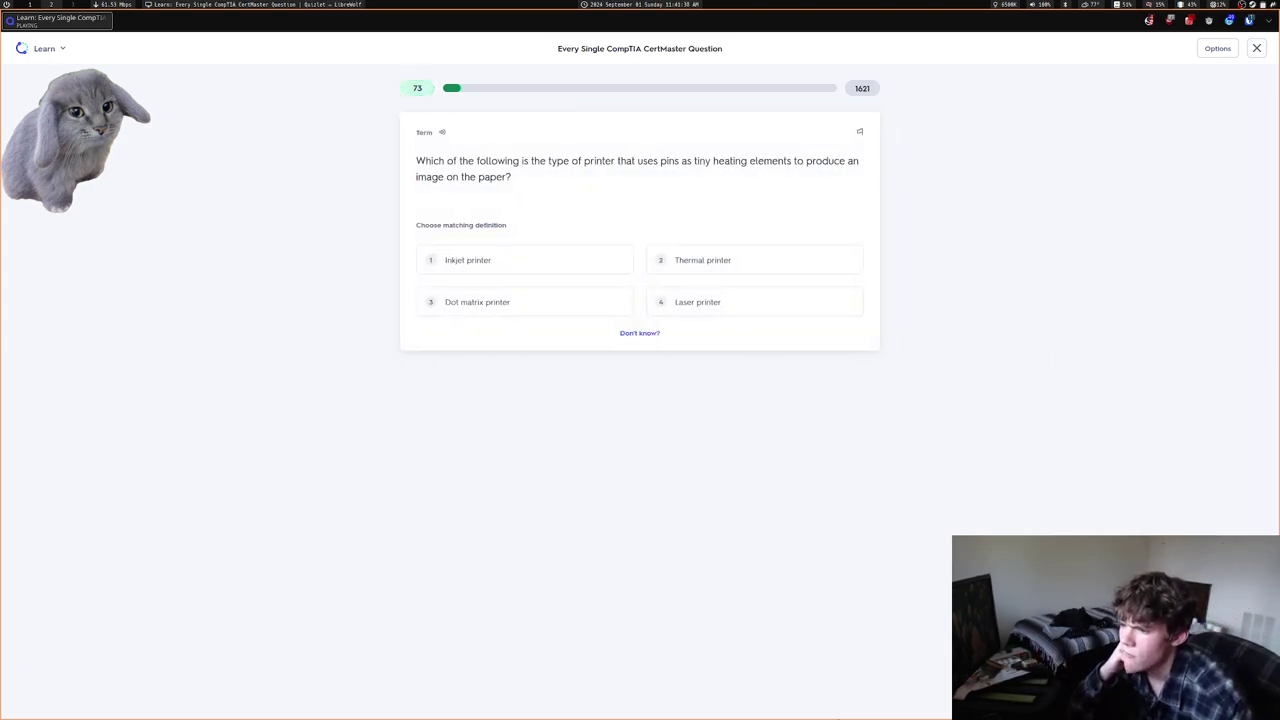
{"action": "key", "text": "2"}
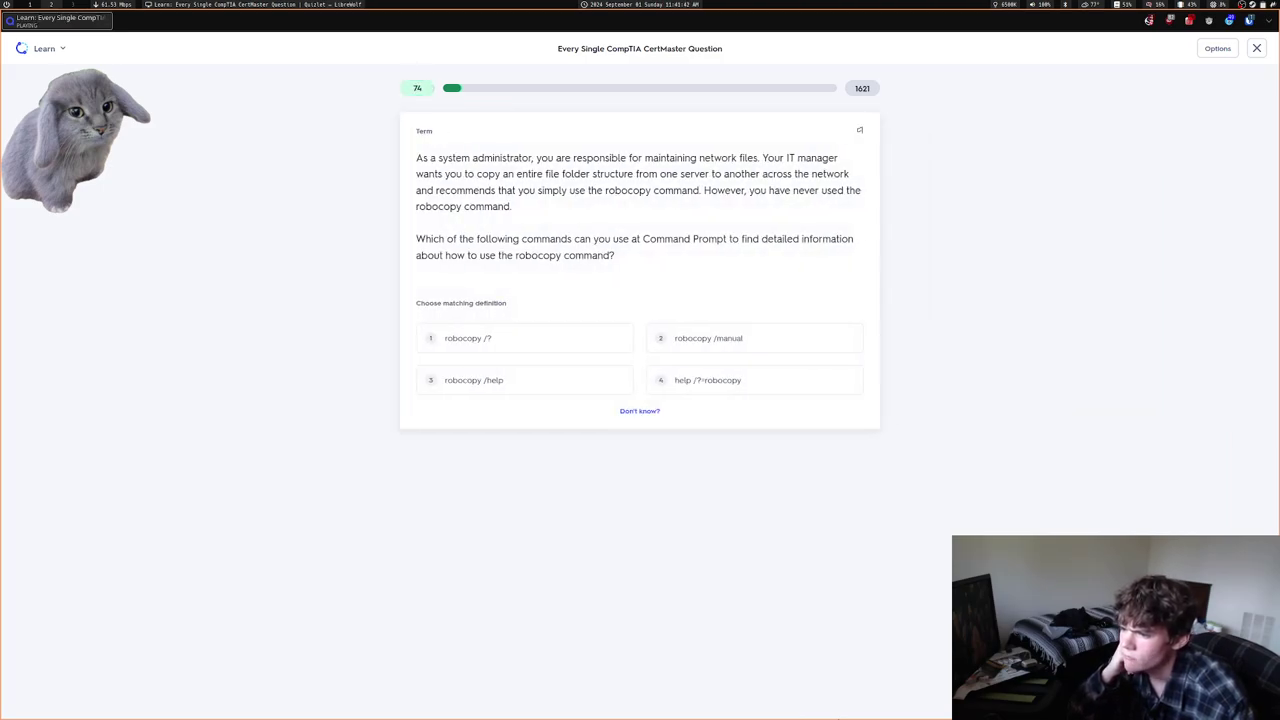
{"action": "key", "text": "1"}
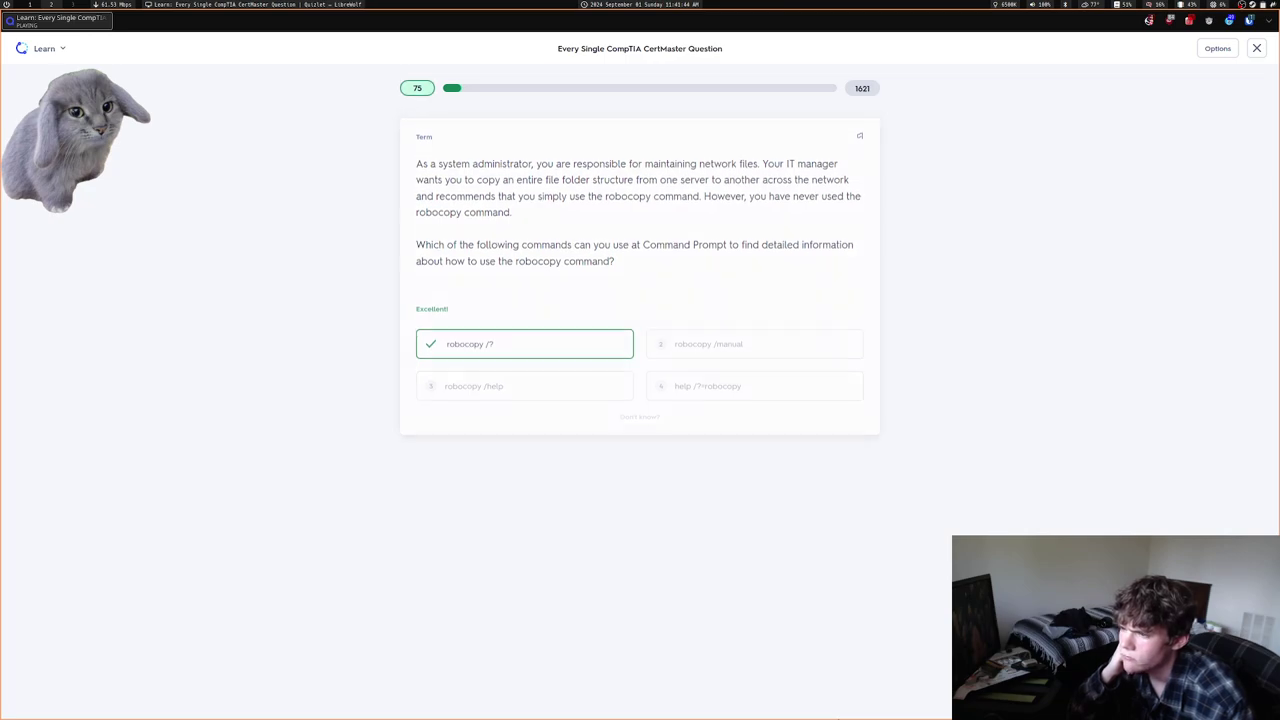
Continue answering with Static, "Make sure the USB device is plugged in properly.", yum list installed httpd, and In-place upgrade for the Windows 11 question
{"action": "key", "text": "1"}
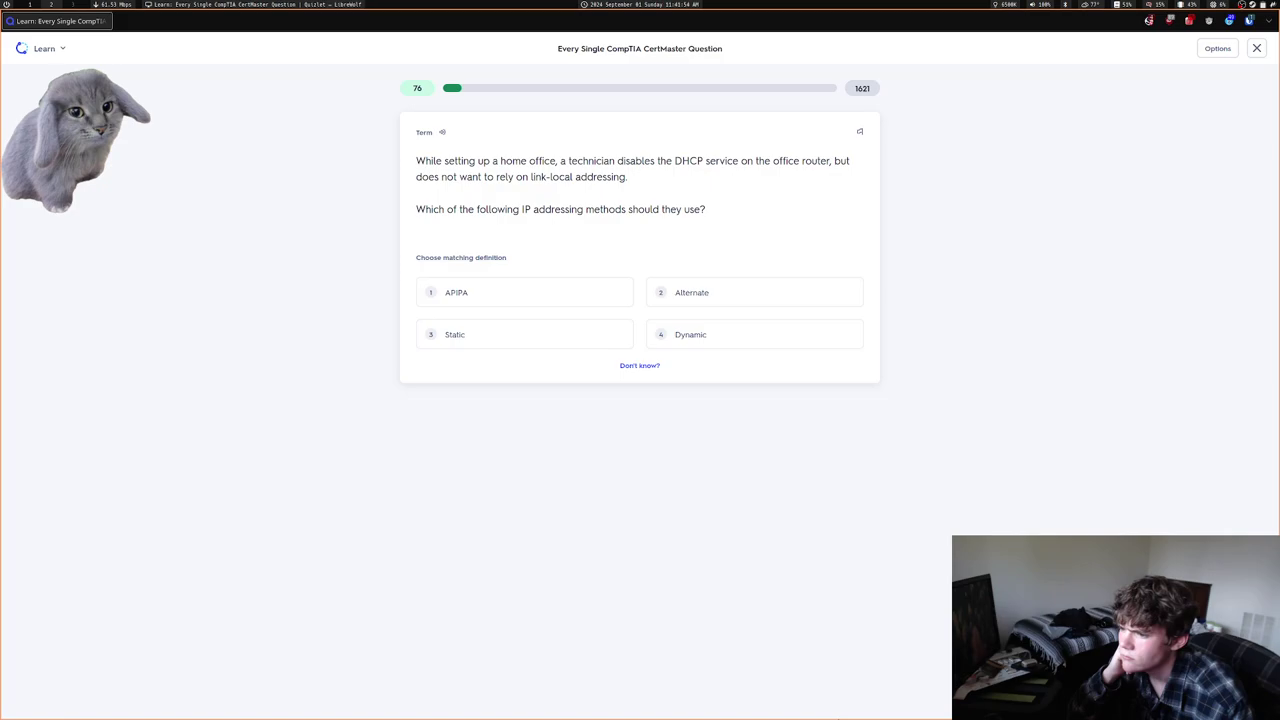
{"action": "key", "text": "3"}
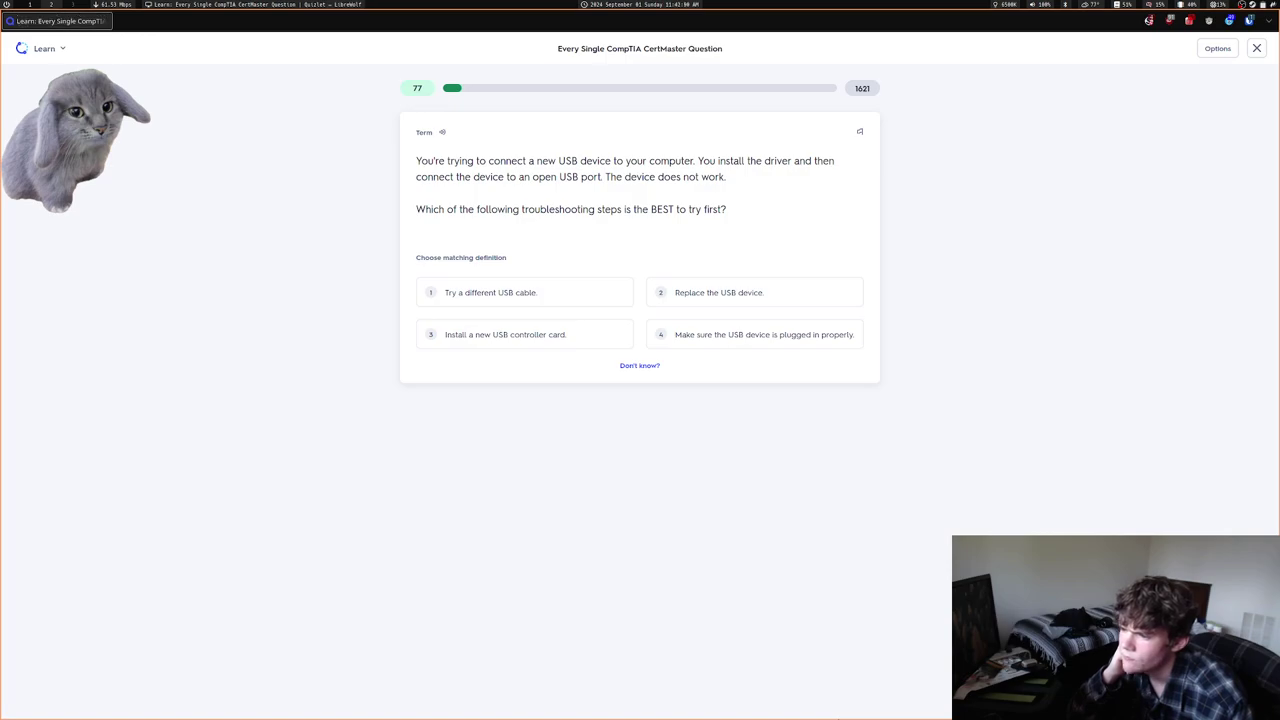
{"action": "key", "text": "4"}
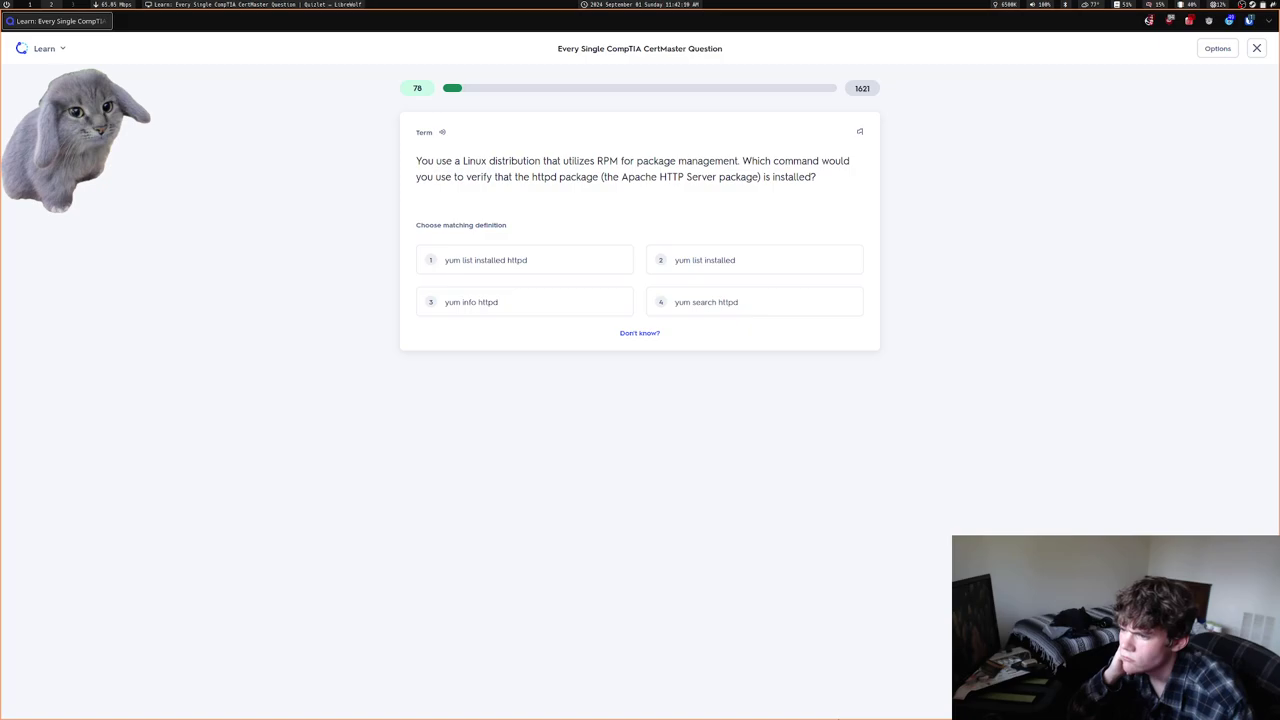
{"action": "key", "text": "1"}
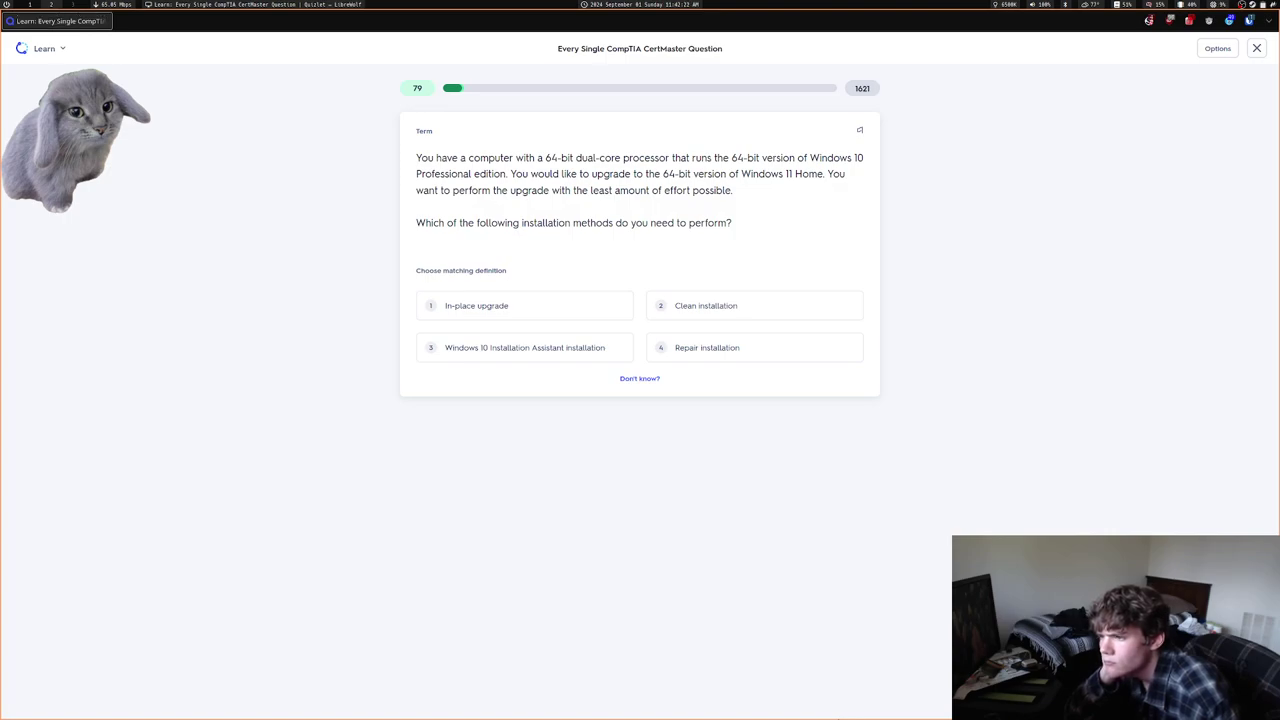
{"action": "key", "text": "1"}
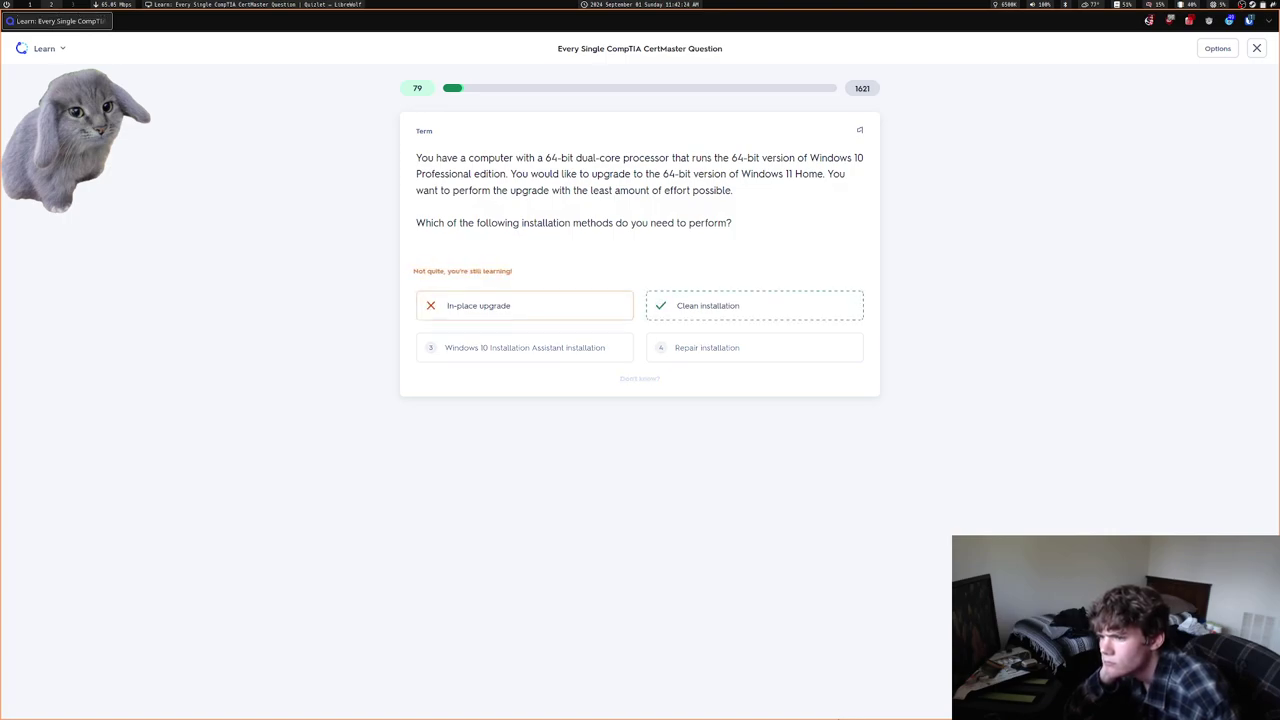
{"action": "key", "text": "space"}
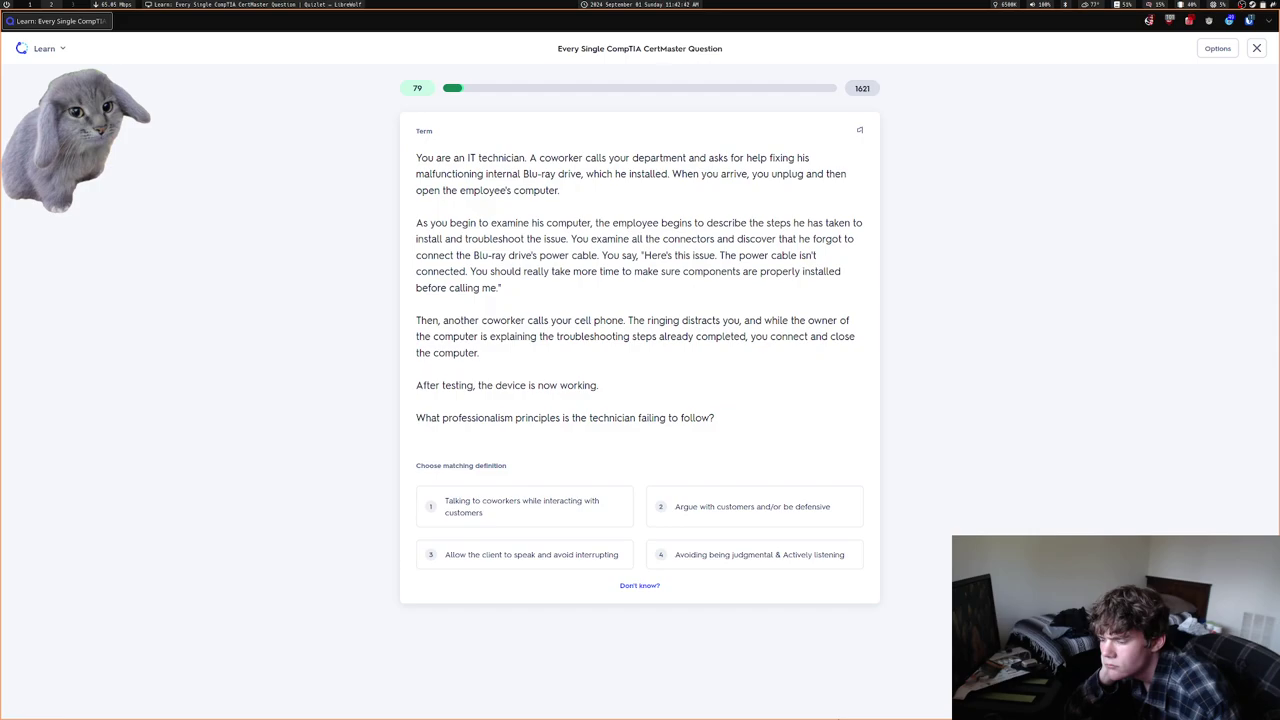
Answer with "Avoiding being judgmental & Actively listening", "Snap layouts & Teams", and communication through the network router or hub for the Ethernet printer
{"action": "key", "text": "4"}
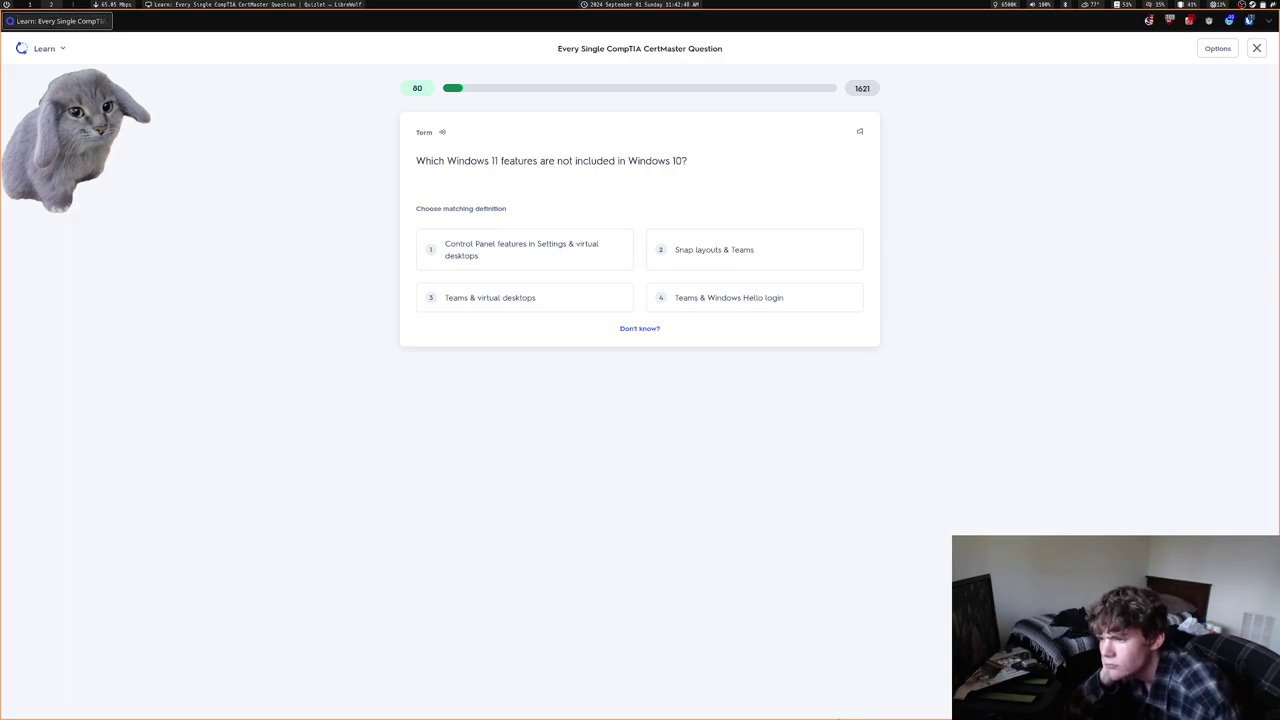
{"action": "key", "text": "2"}
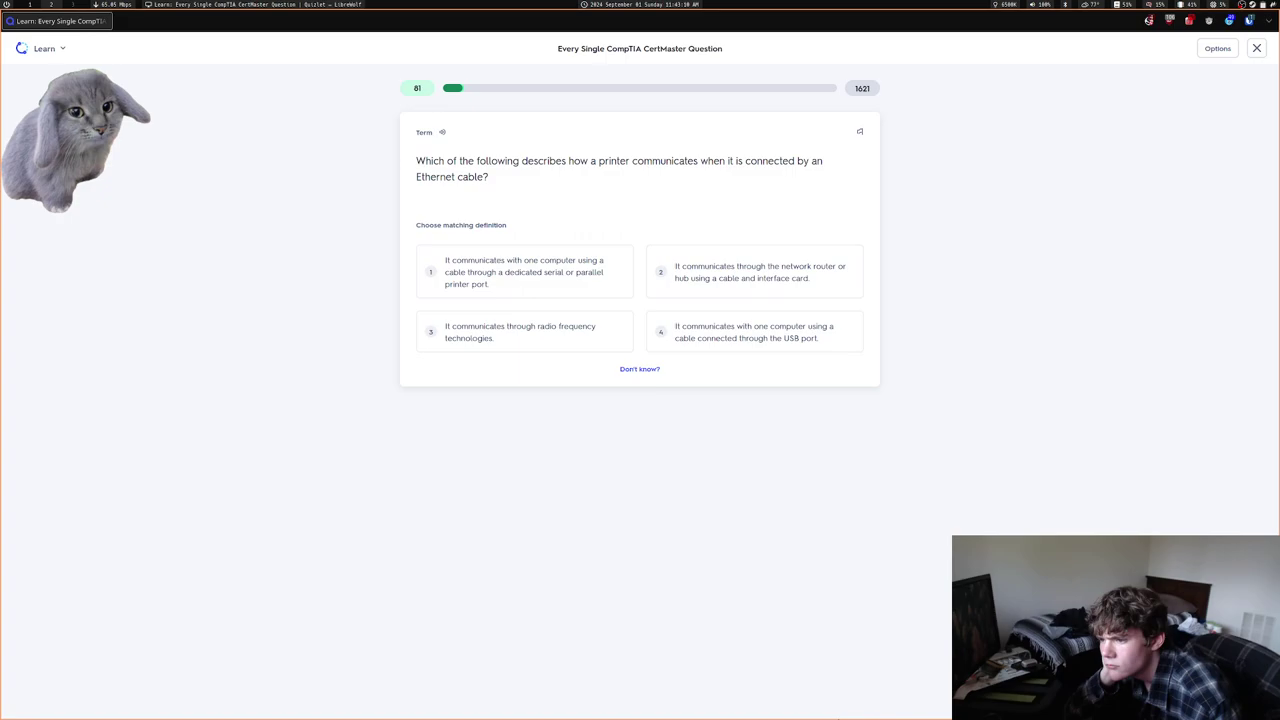
{"action": "key", "text": "2"}
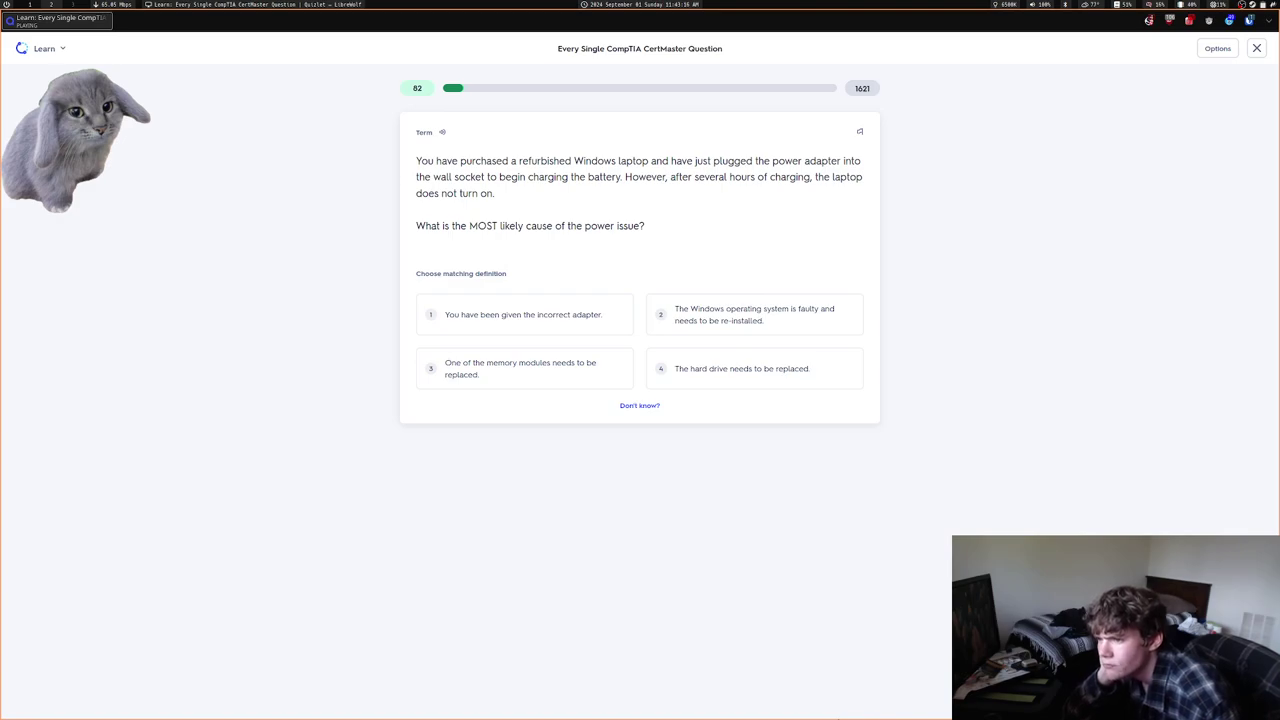
Answer with "You have been given the incorrect adapter.", Printer Properties for the print job changes, and 5G for the cellular network
{"action": "key", "text": "1"}
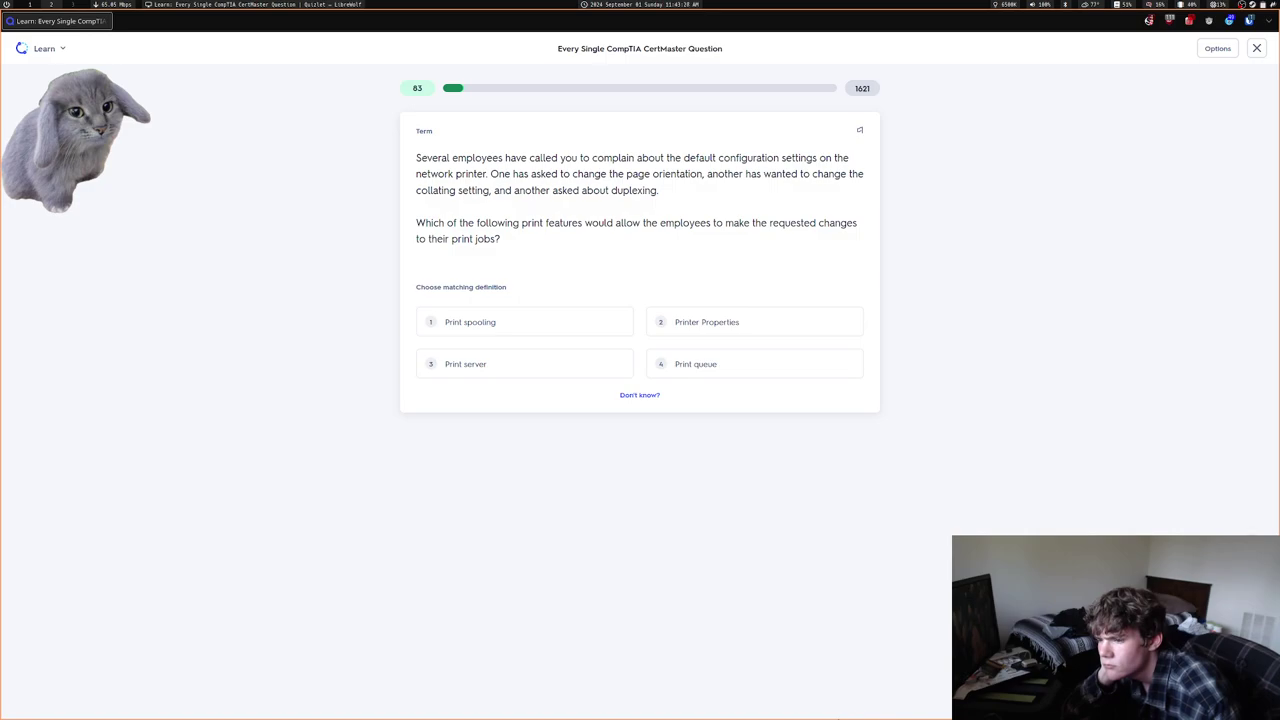
{"action": "key", "text": "2"}
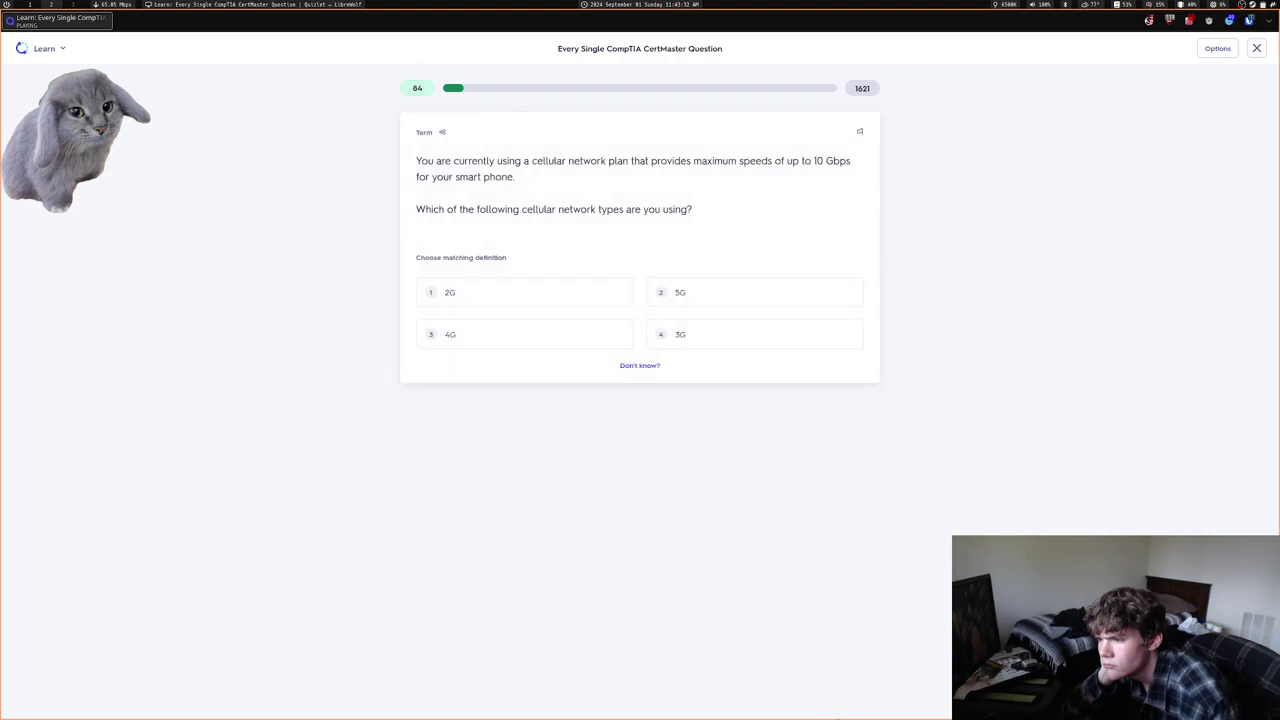
{"action": "key", "text": "2"}
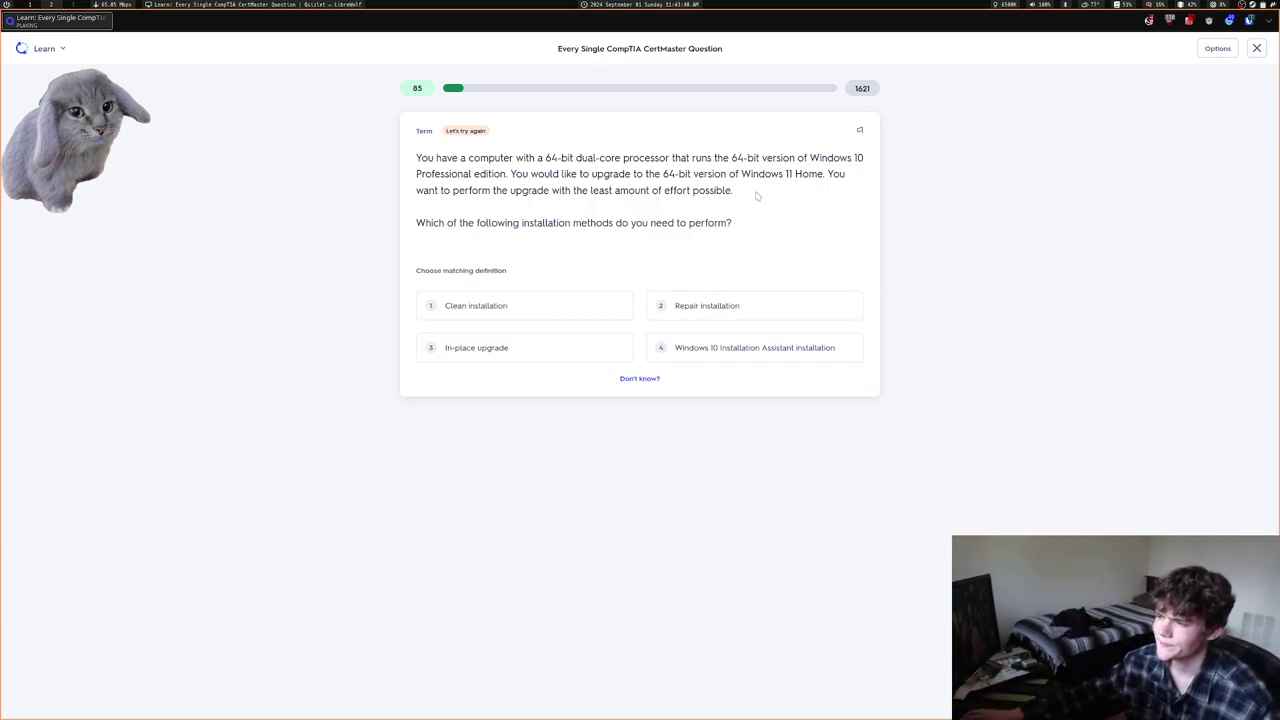
Search the web for the Windows 11 Home upgrade question's text and open the "6.1 Windows Pre-Installation, 6.1.4 Practice Questions" set
{"action": "left_click_drag", "start_coordinate": [757, 194], "coordinate": [404, 160]}
{"action": "key", "text": "ctrl+c"}
{"action": "key", "text": "ctrl+t"}
{"action": "key", "text": "ctrl+v"}
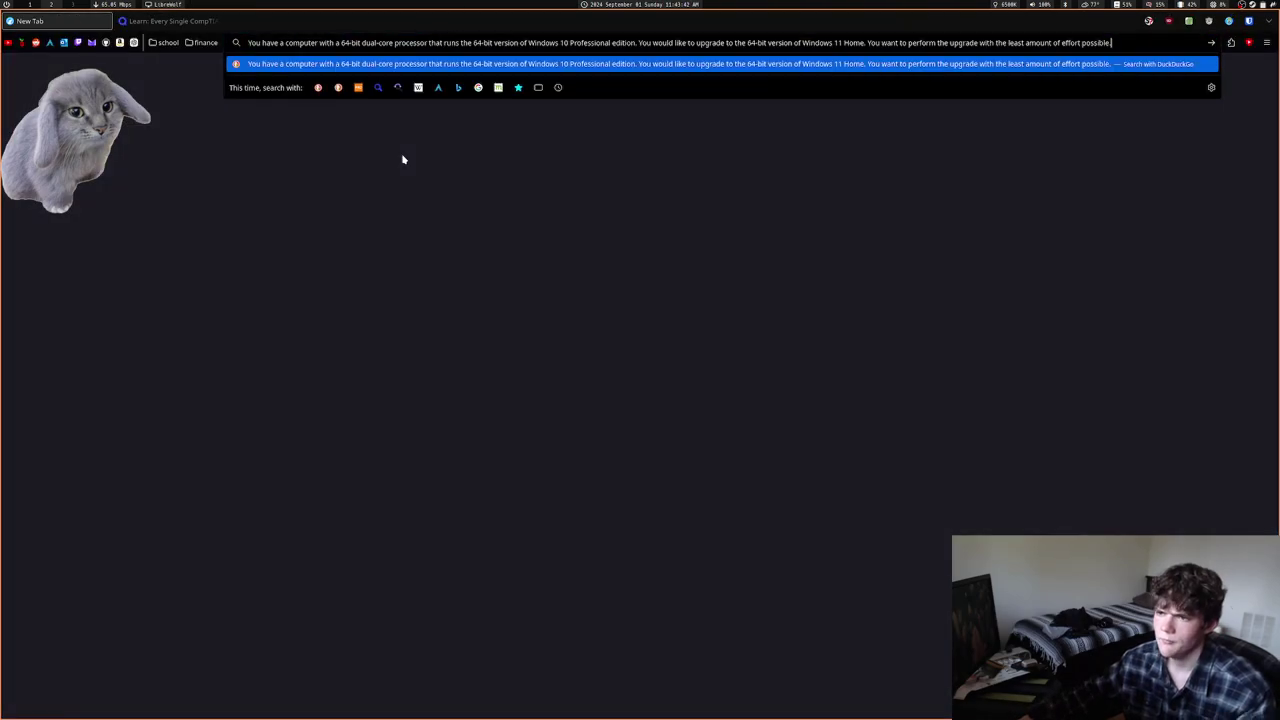
{"action": "key", "text": "Return"}
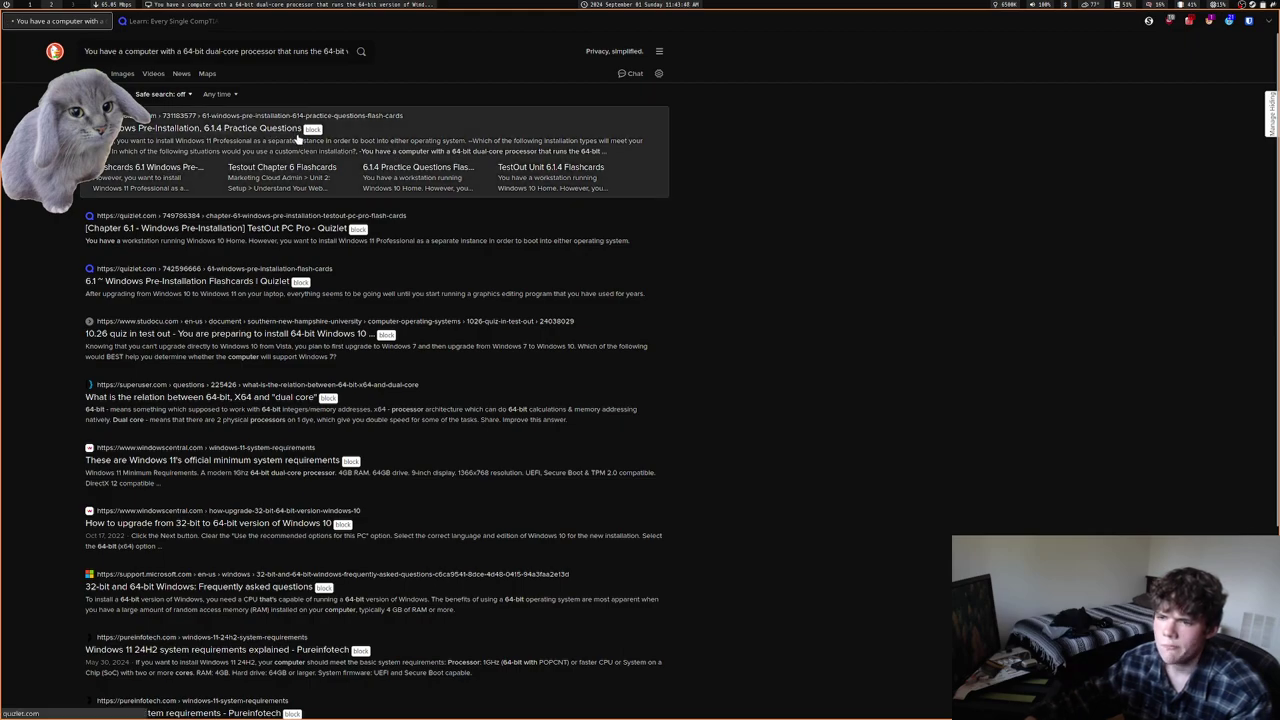
{"action": "left_click", "coordinate": [296, 137]}
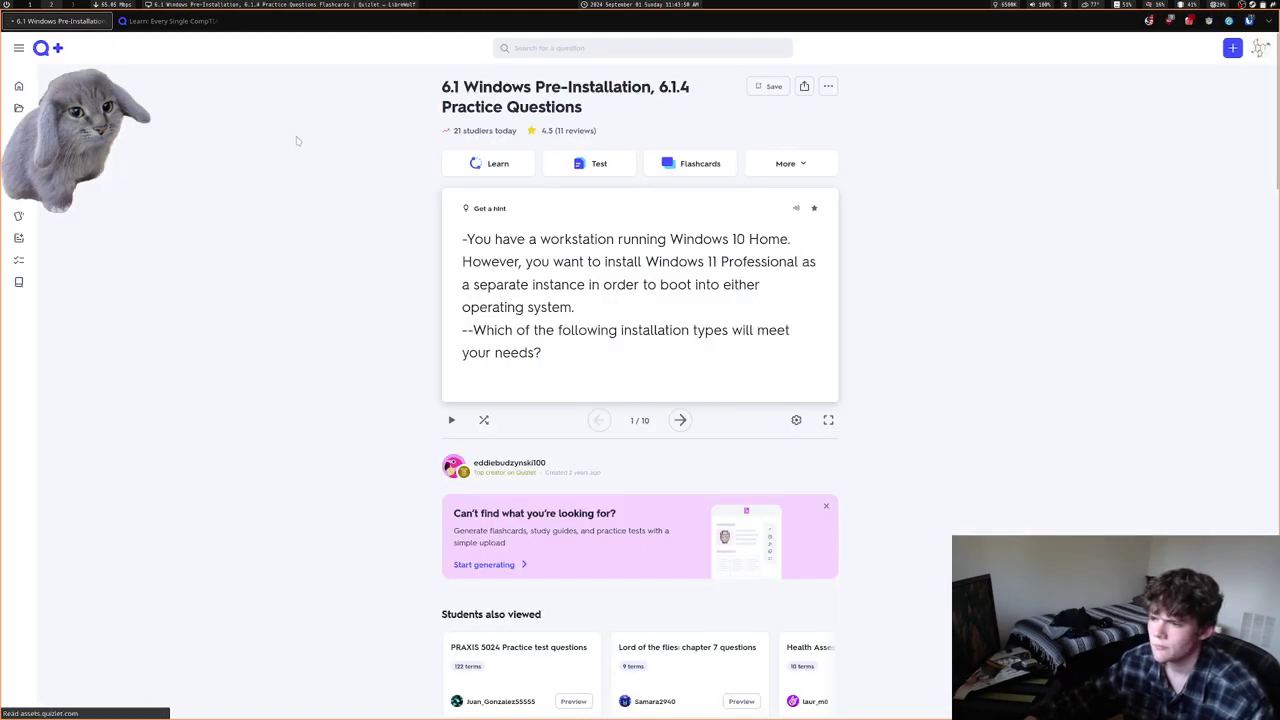
Find the upgrade question in that set, return to the Learn round and answer it with Clean installation
{"action": "key", "text": "ctrl+f"}
{"action": "key", "text": "ctrl+v"}
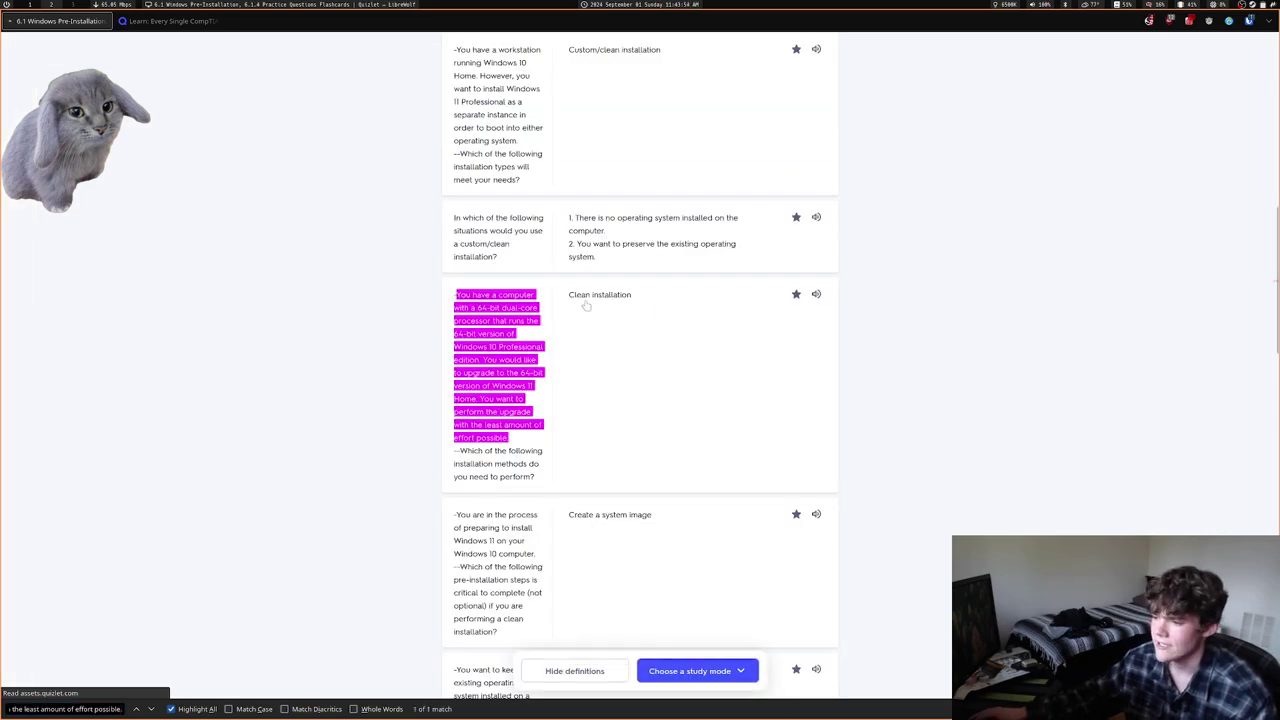
{"action": "left_click_drag", "start_coordinate": [586, 306], "coordinate": [462, 277]}
{"action": "key", "text": "ctrl+w"}
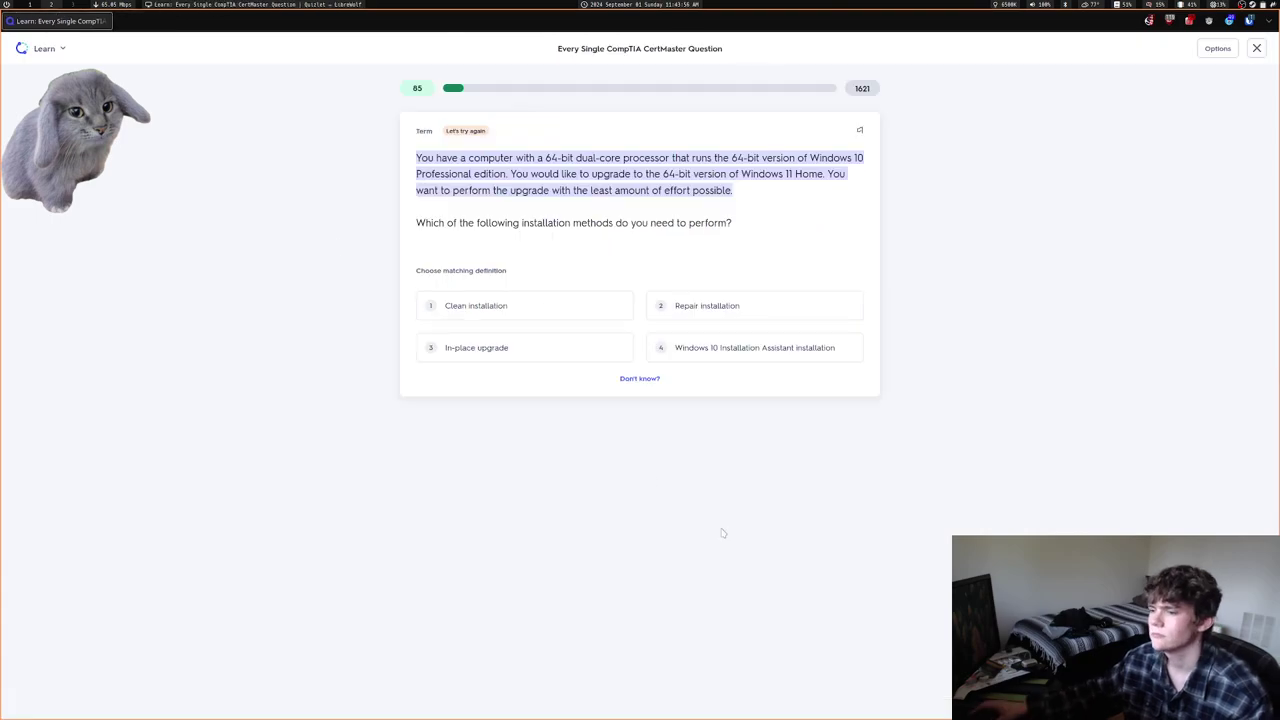
{"action": "key", "text": "1"}
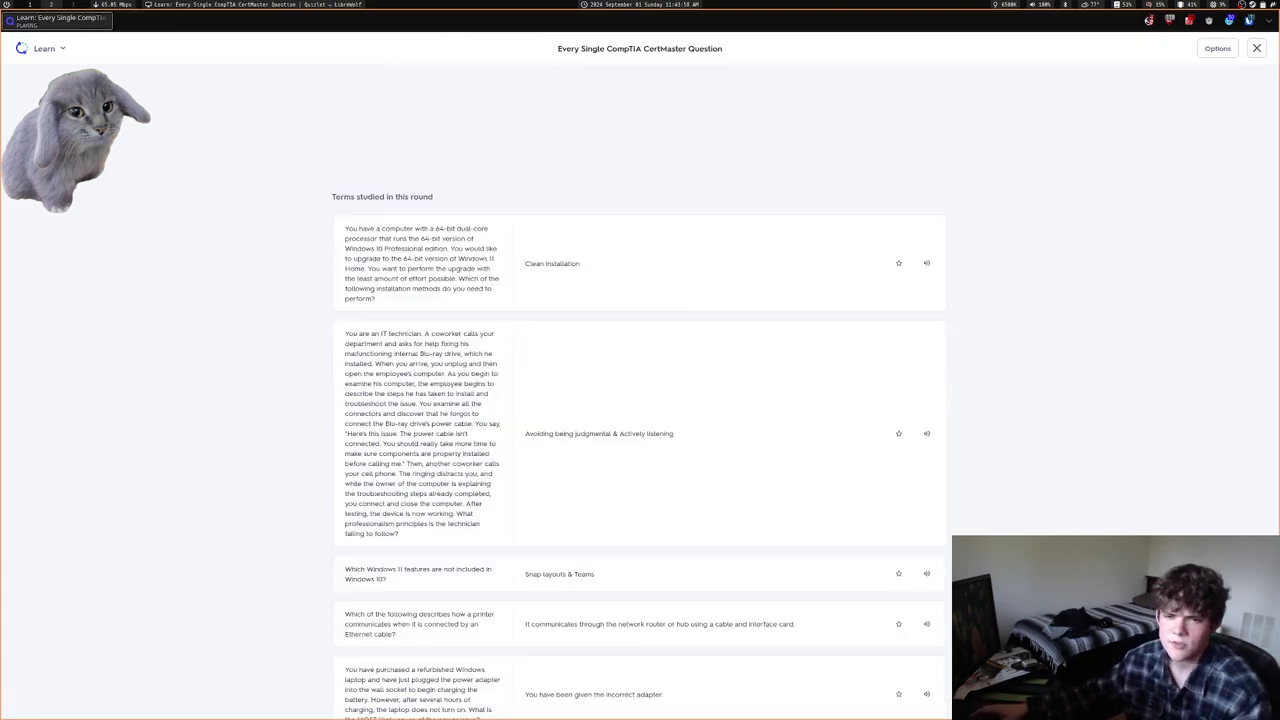
Begin another Learn round and answer with Primary (first) video card, "An accumulation of dust has gradually built up." and "Remove the installed Windows update."
{"action": "key", "text": "Return"}
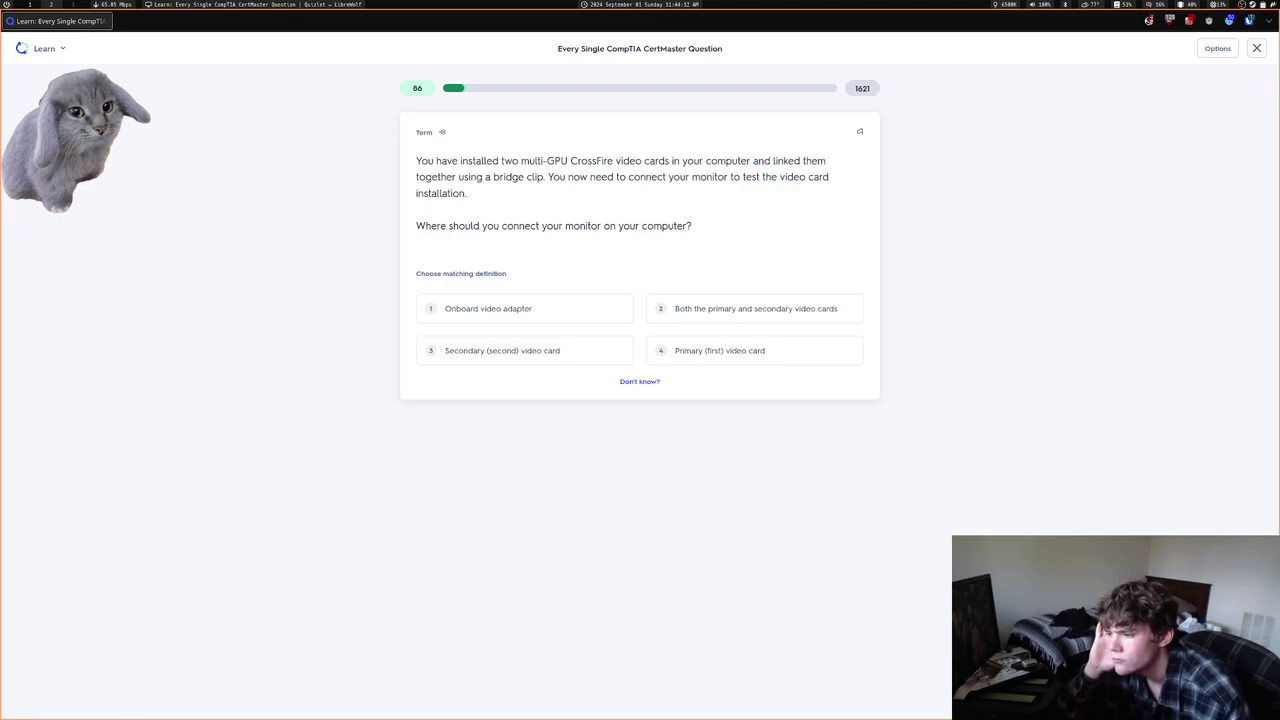
{"action": "key", "text": "4"}
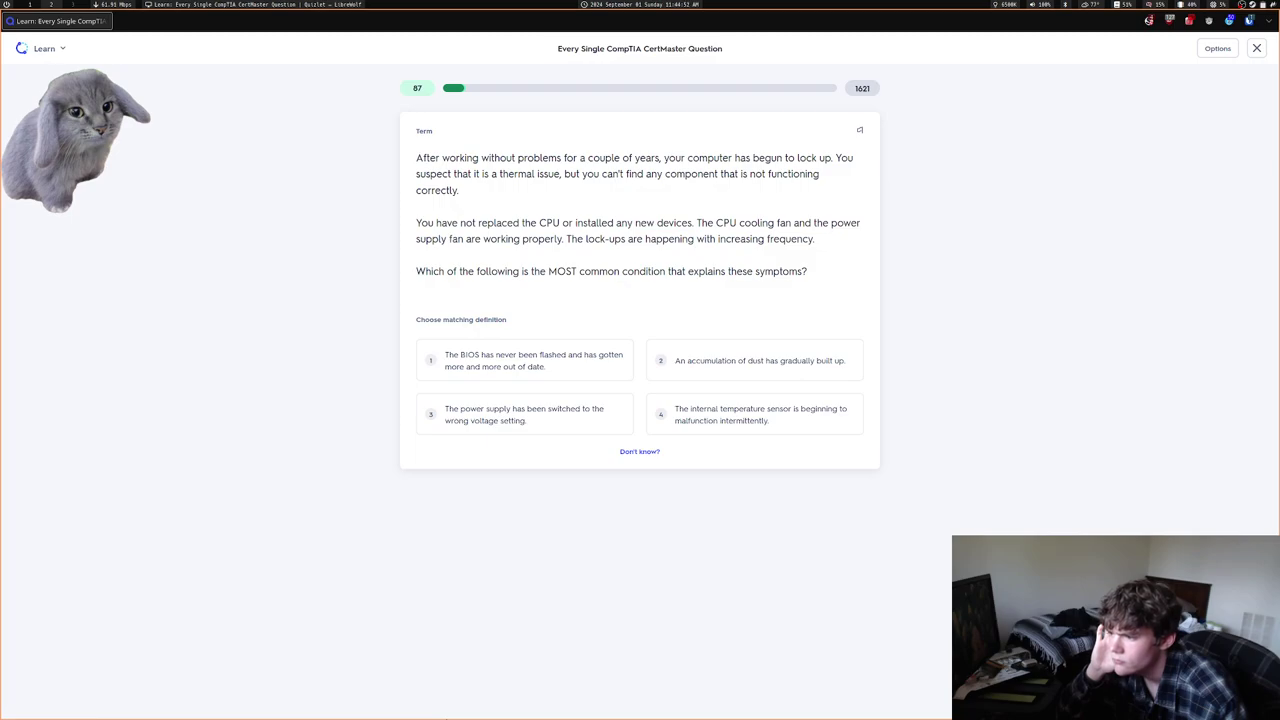
{"action": "key", "text": "2"}
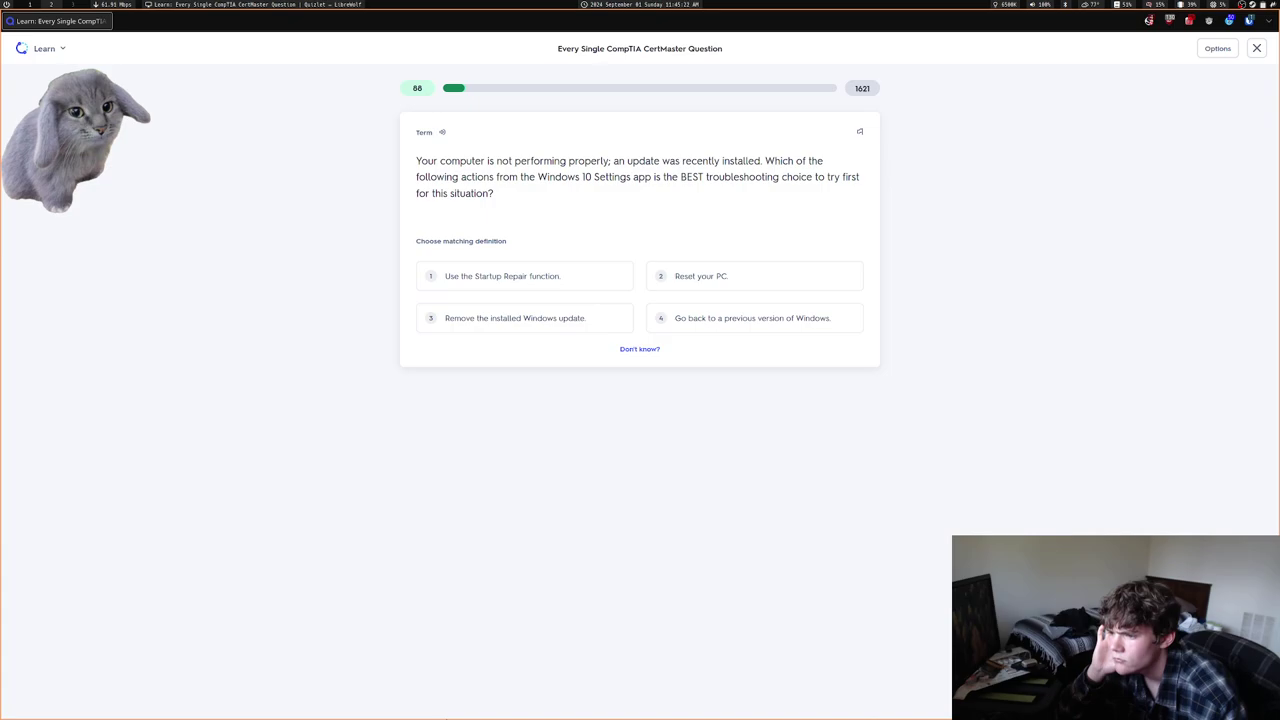
{"action": "key", "text": "3"}
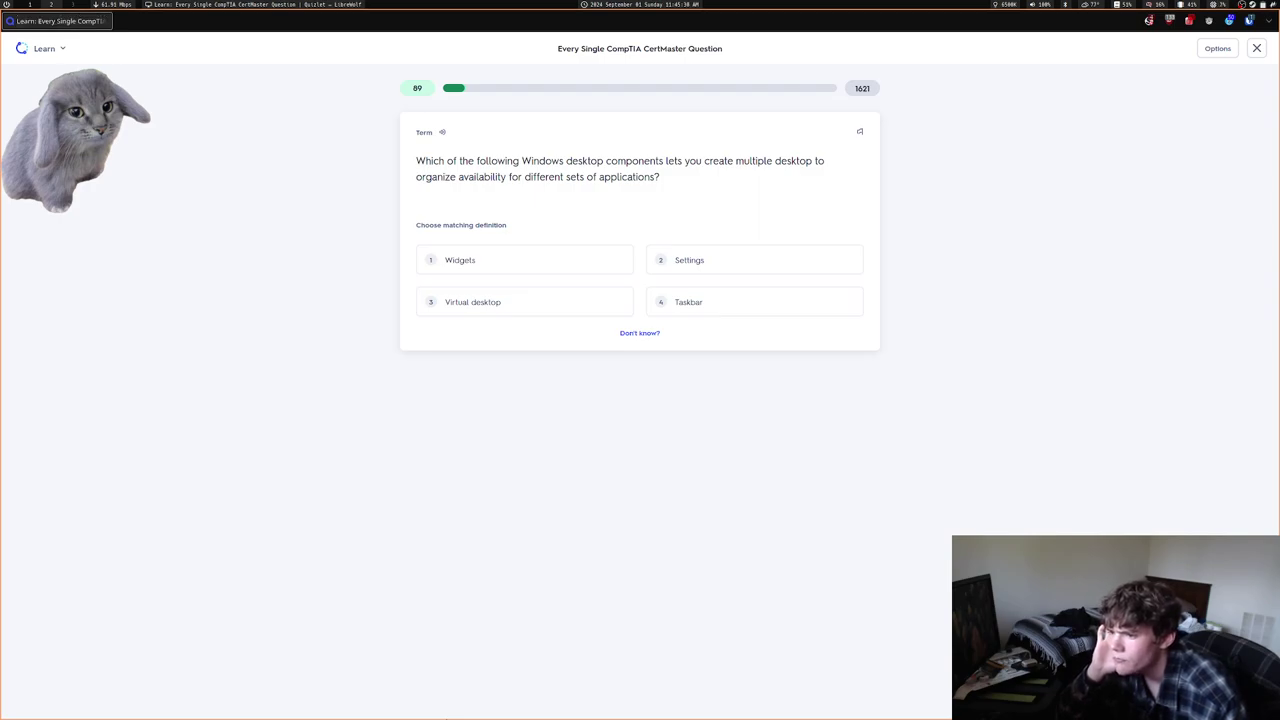
Answer with Virtual desktop, disabling the reception network jacks and locking away the iPad, and "Gateway system & Data storage" for the IoT question
{"action": "key", "text": "3"}
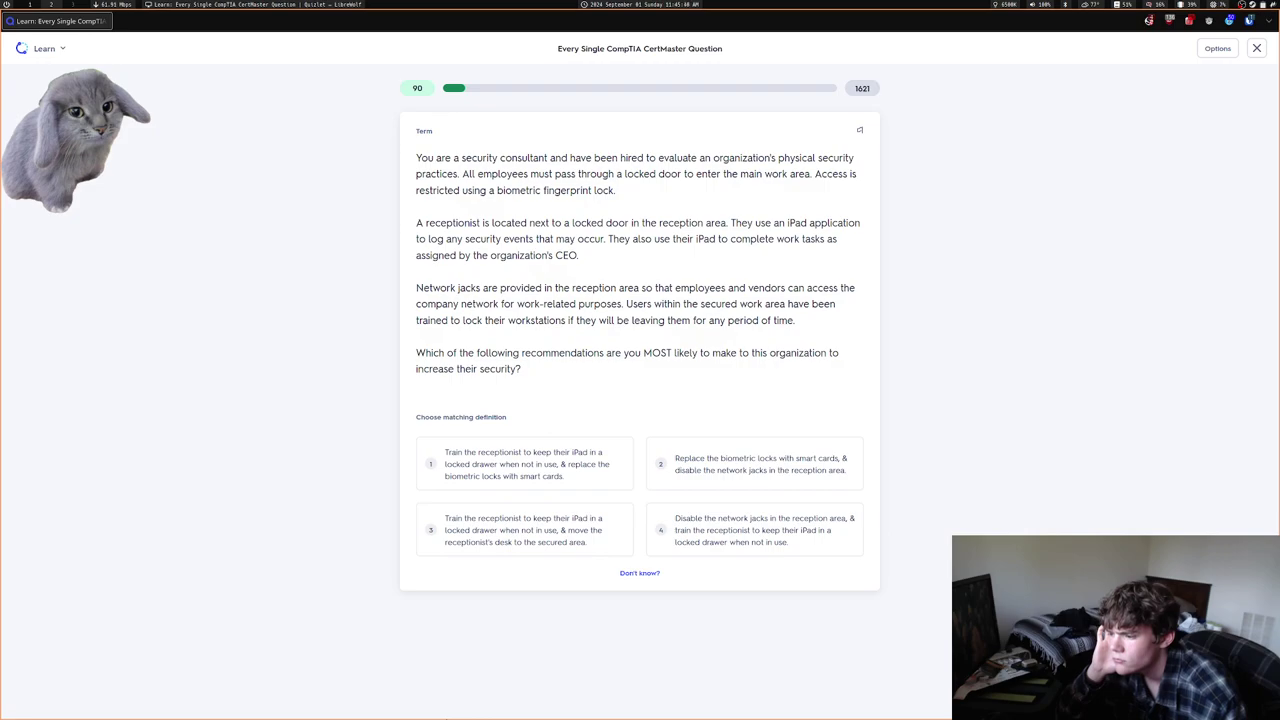
{"action": "key", "text": "4"}
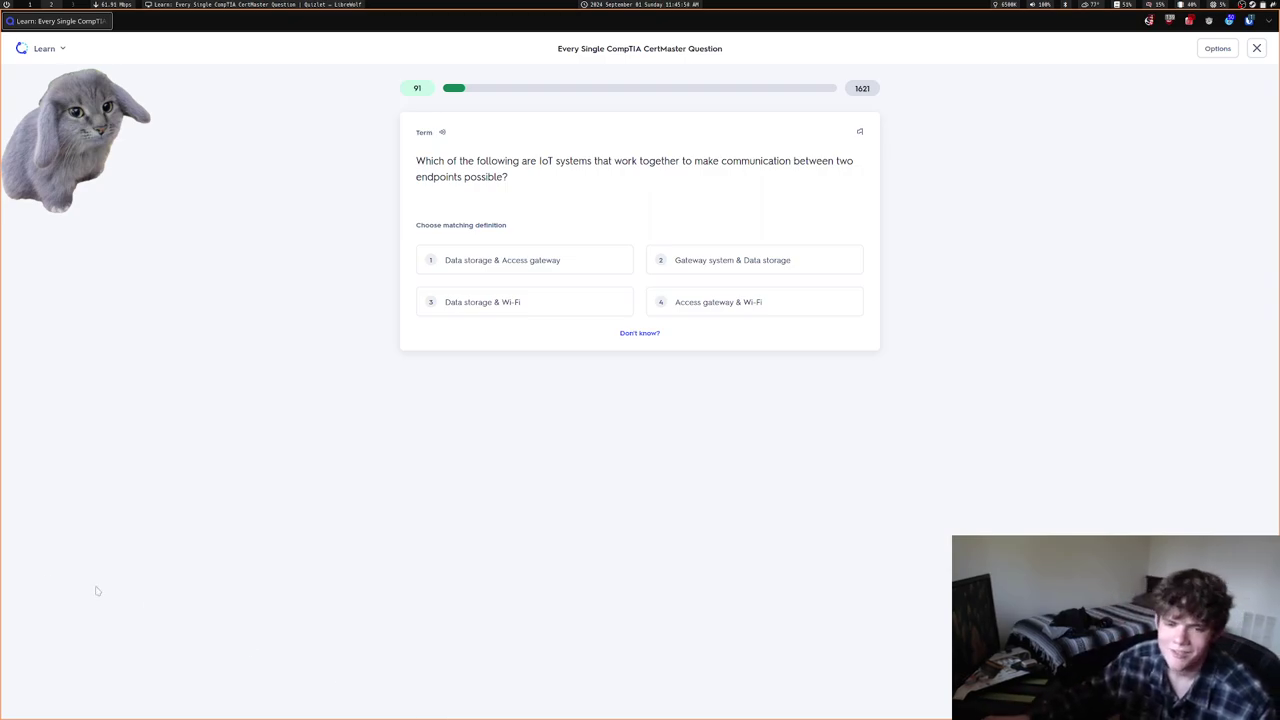
{"action": "key", "text": "super+Return"}
{"action": "key", "text": "alt+Tab"}
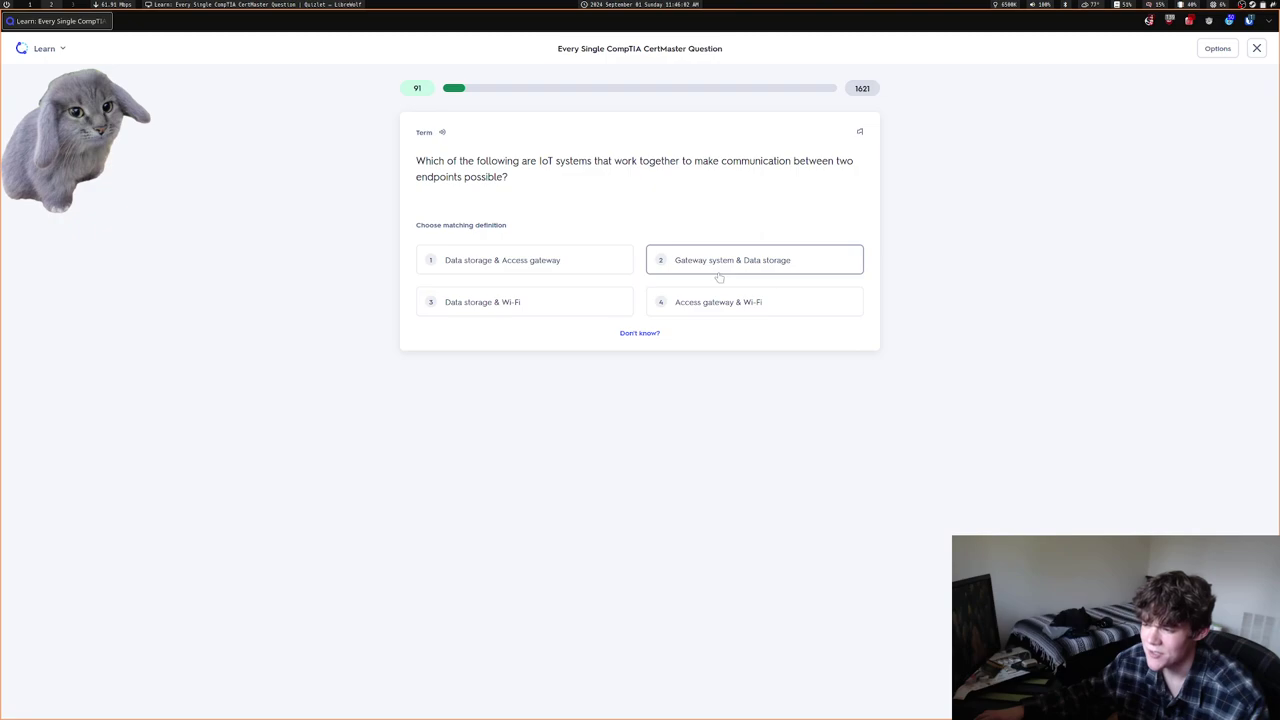
{"action": "left_click", "coordinate": [718, 274]}
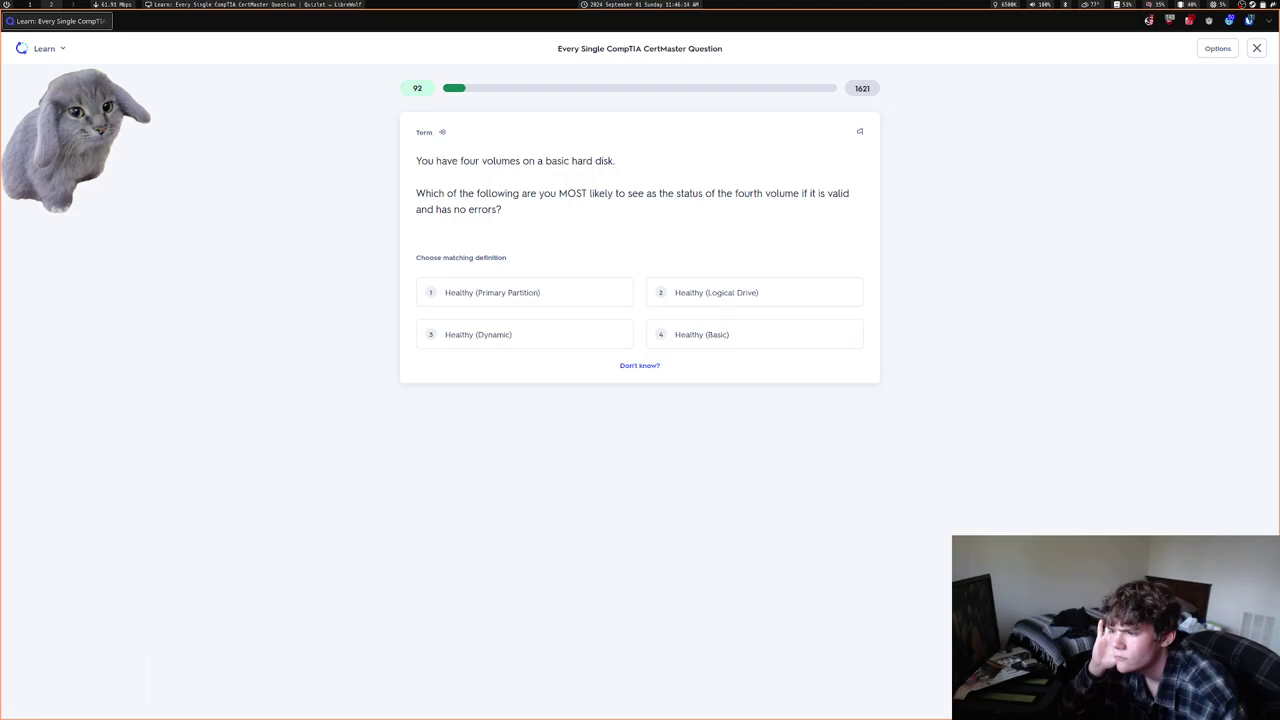
Answer the fourth-volume status question with Healthy (Basic), start the next round and retry it with Healthy (Logical Drive)
{"action": "key", "text": "4"}
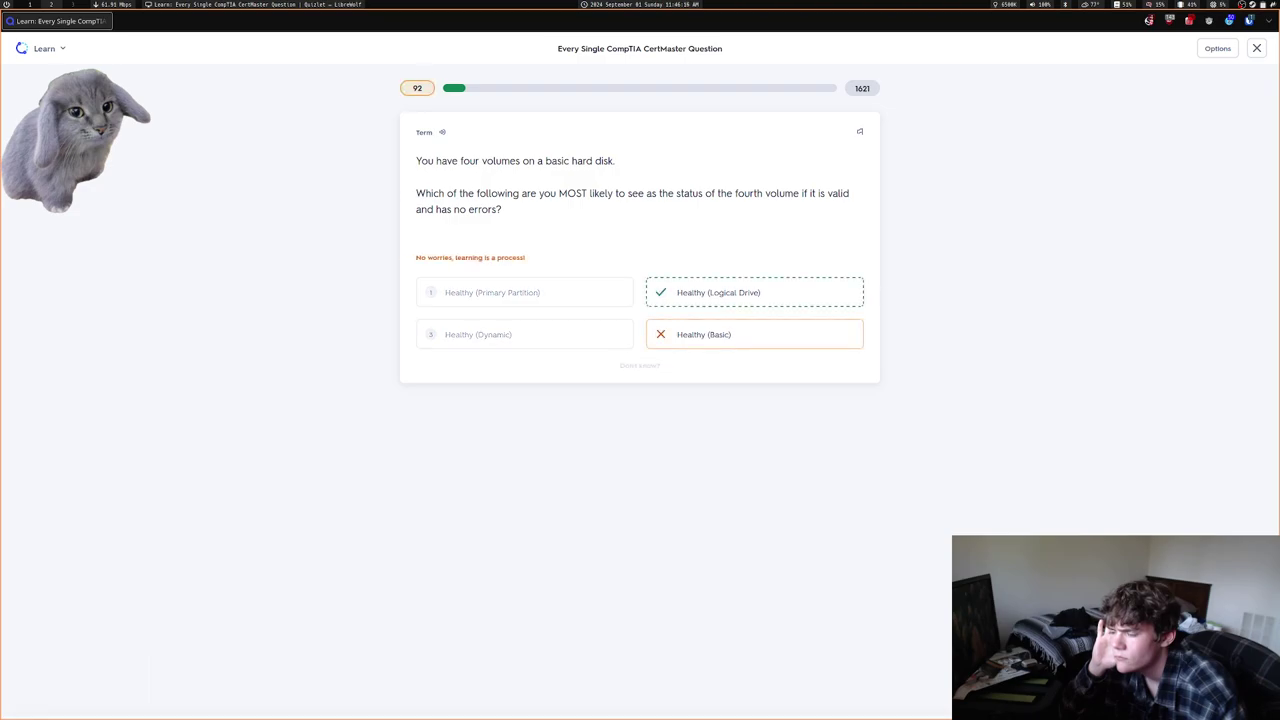
{"action": "key", "text": "Return"}
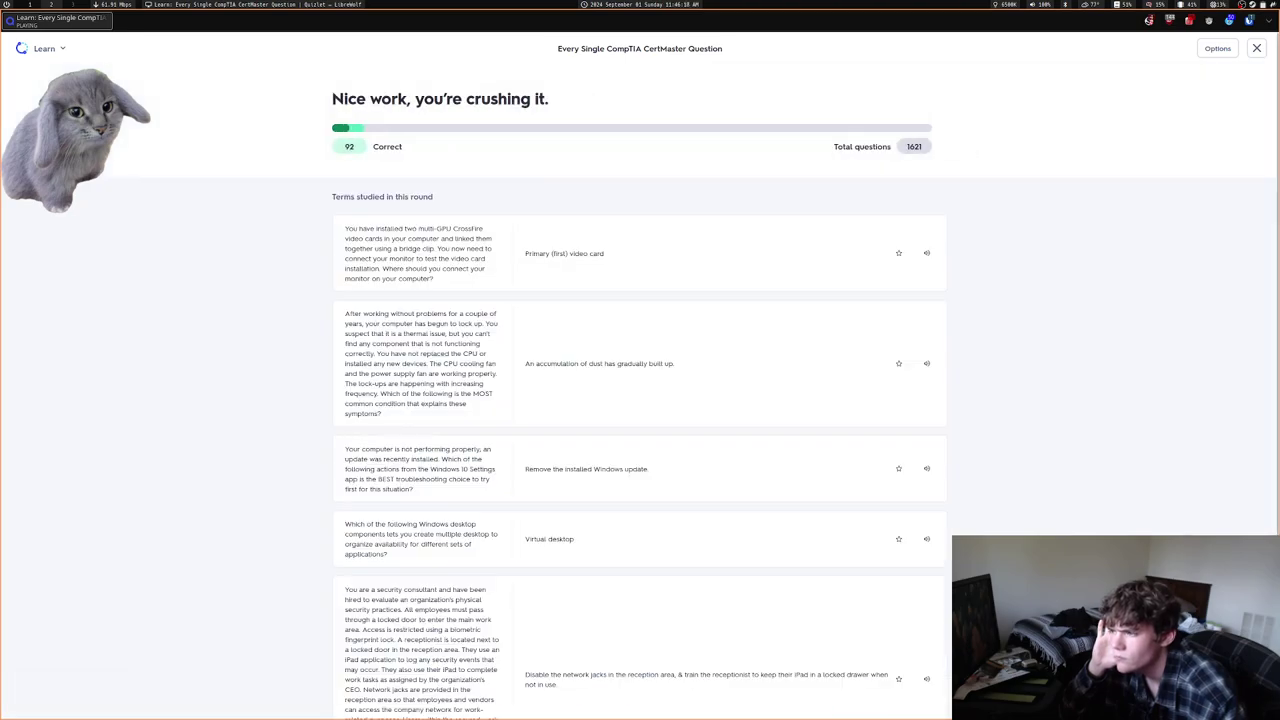
{"action": "key", "text": "Return"}
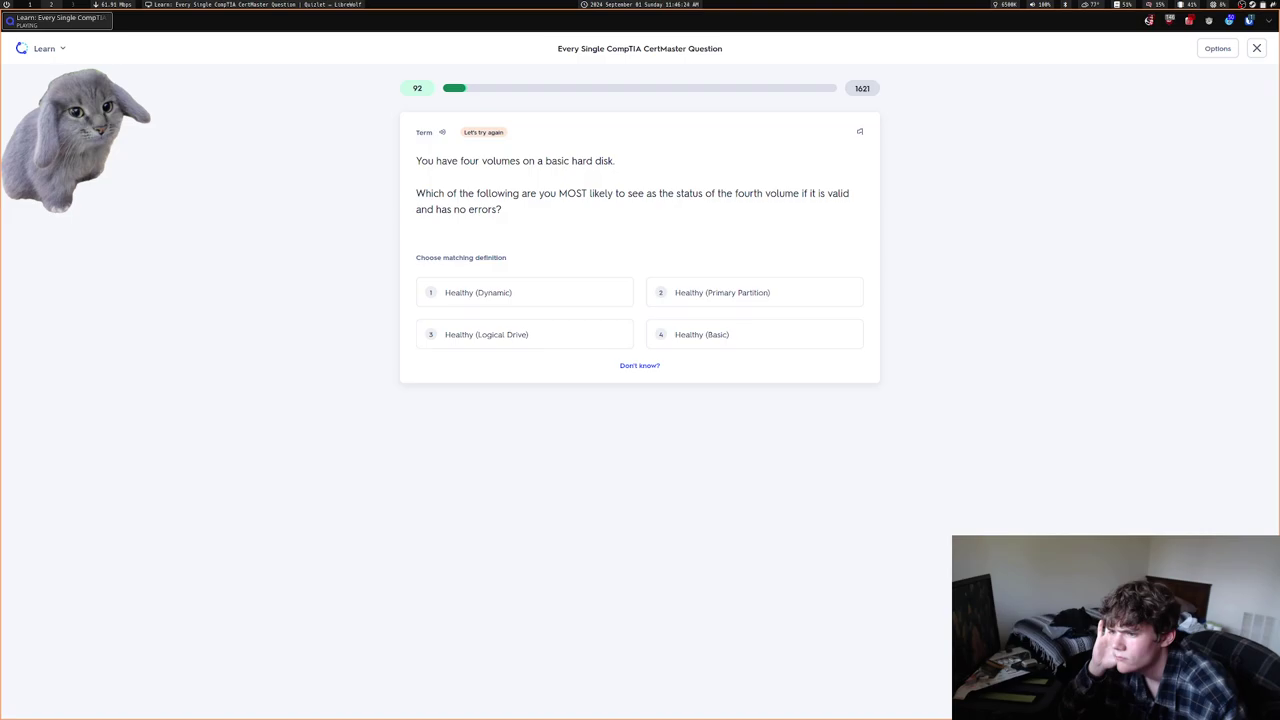
{"action": "key", "text": "3"}
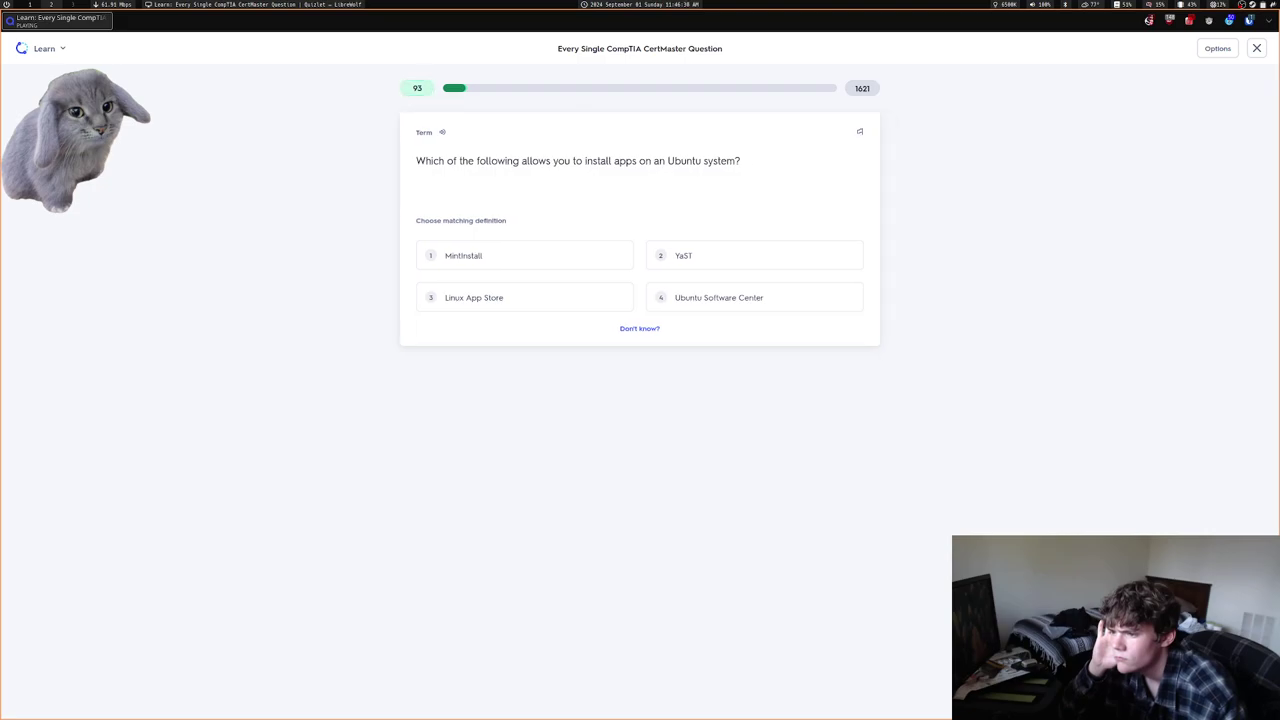
Continue answering with Ubuntu Software Center, "The paper is sensitive to heat.", Wrong printer driver, and Non-static generation for the vacuum cleaner
{"action": "key", "text": "4"}
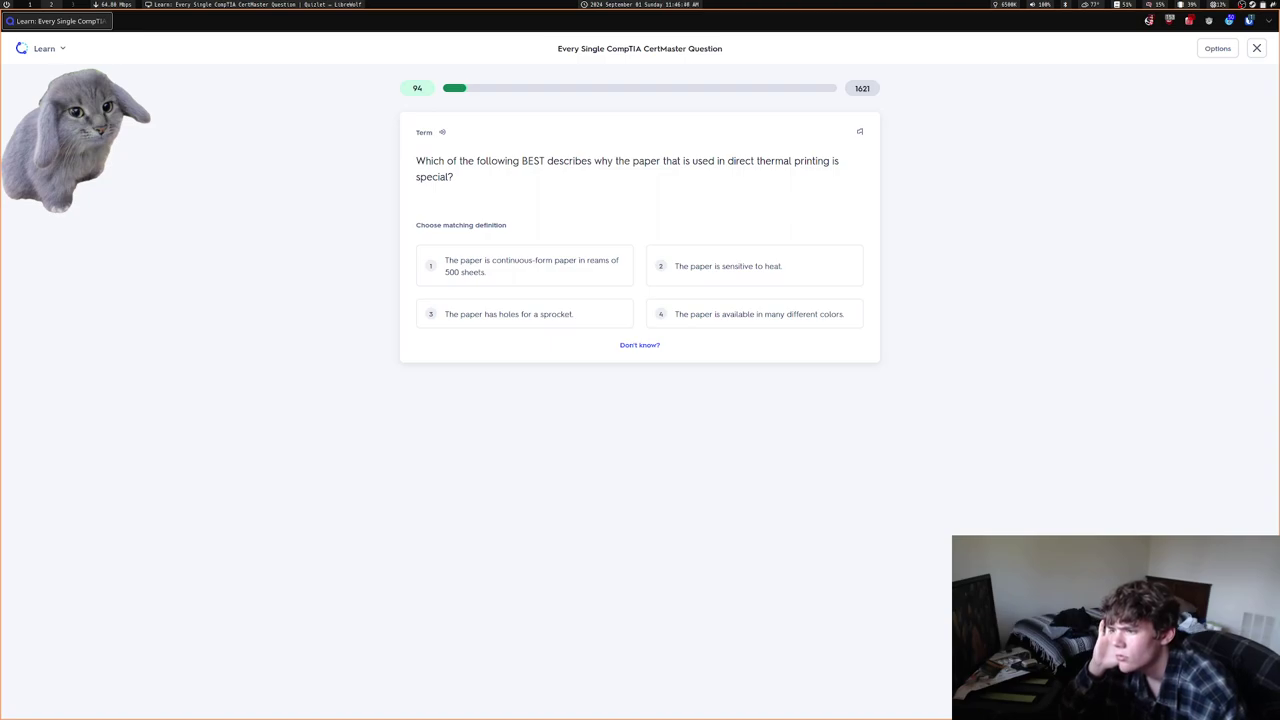
{"action": "key", "text": "2"}
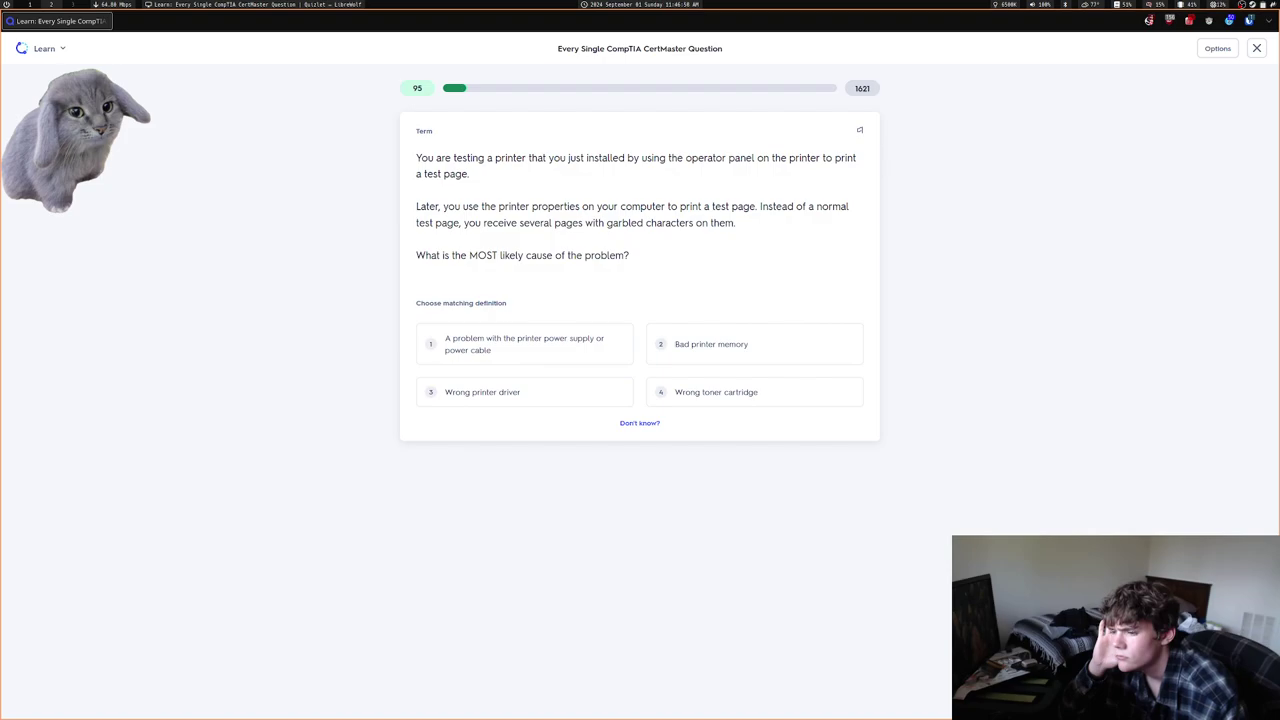
{"action": "key", "text": "3"}
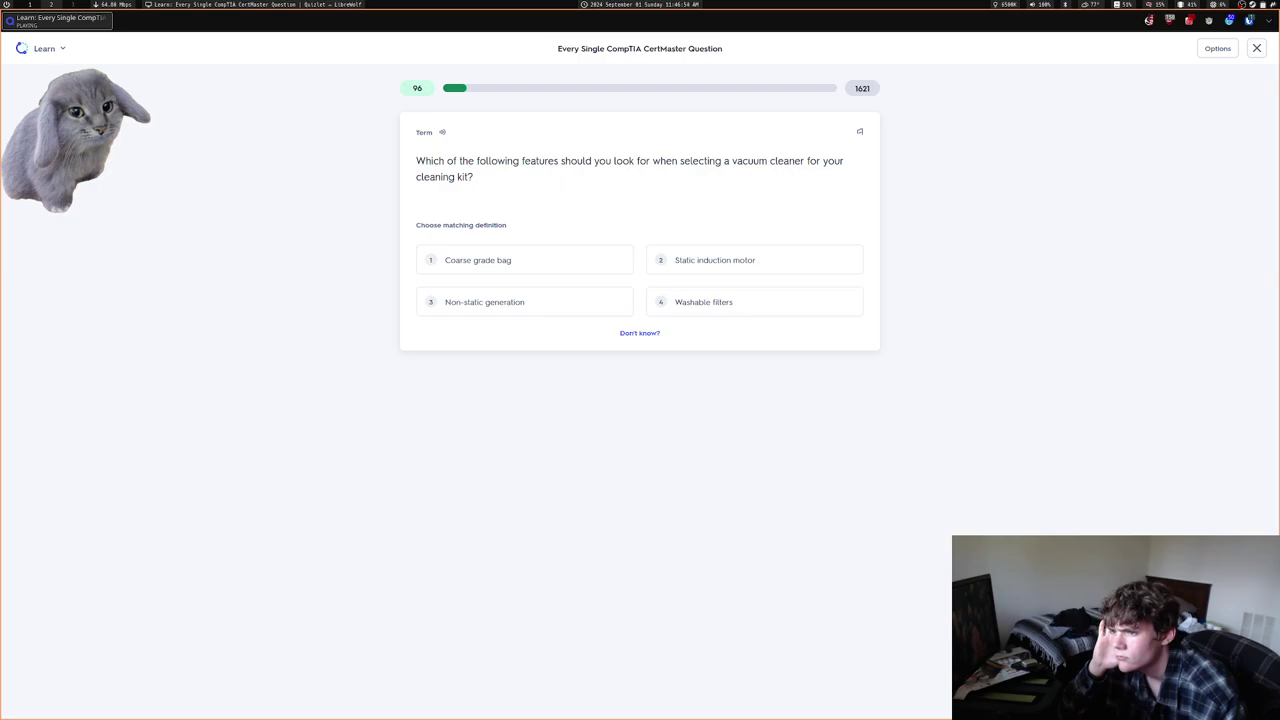
{"action": "key", "text": "3"}
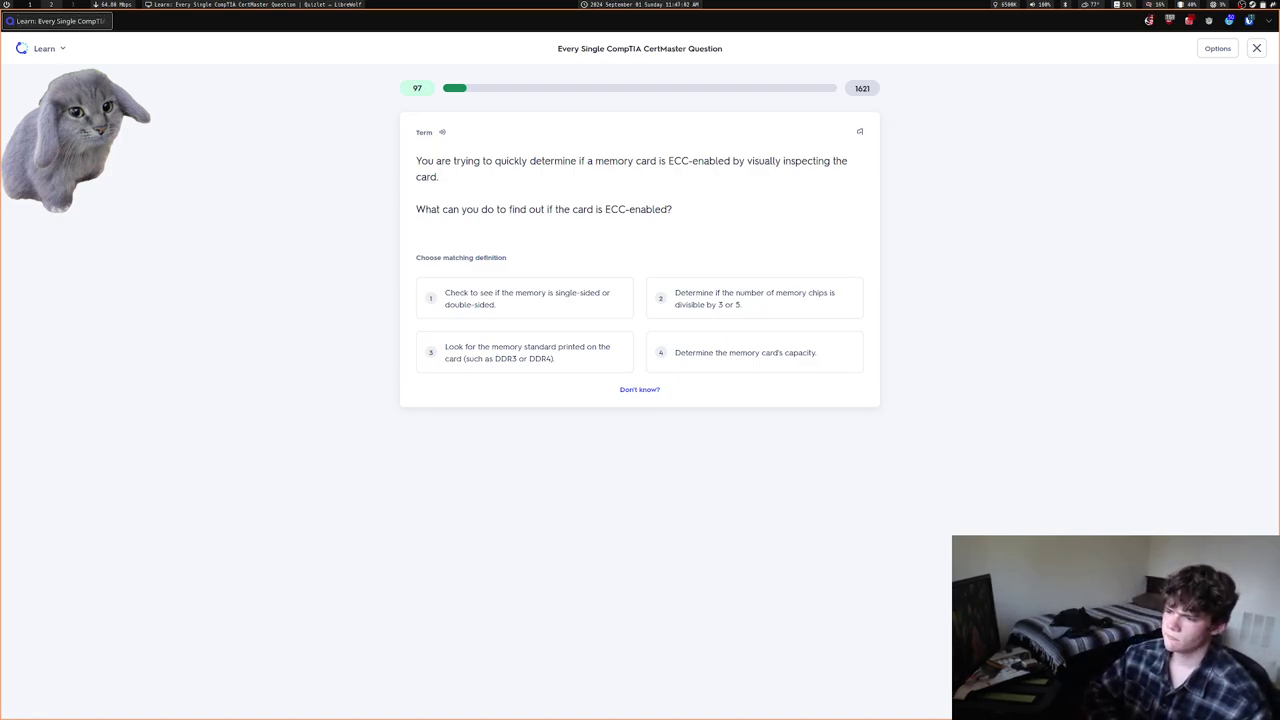
Answer with "Determine if the number of memory chips is divisible by 3 or 5." and Chat, and start the next round
{"action": "key", "text": "2"}
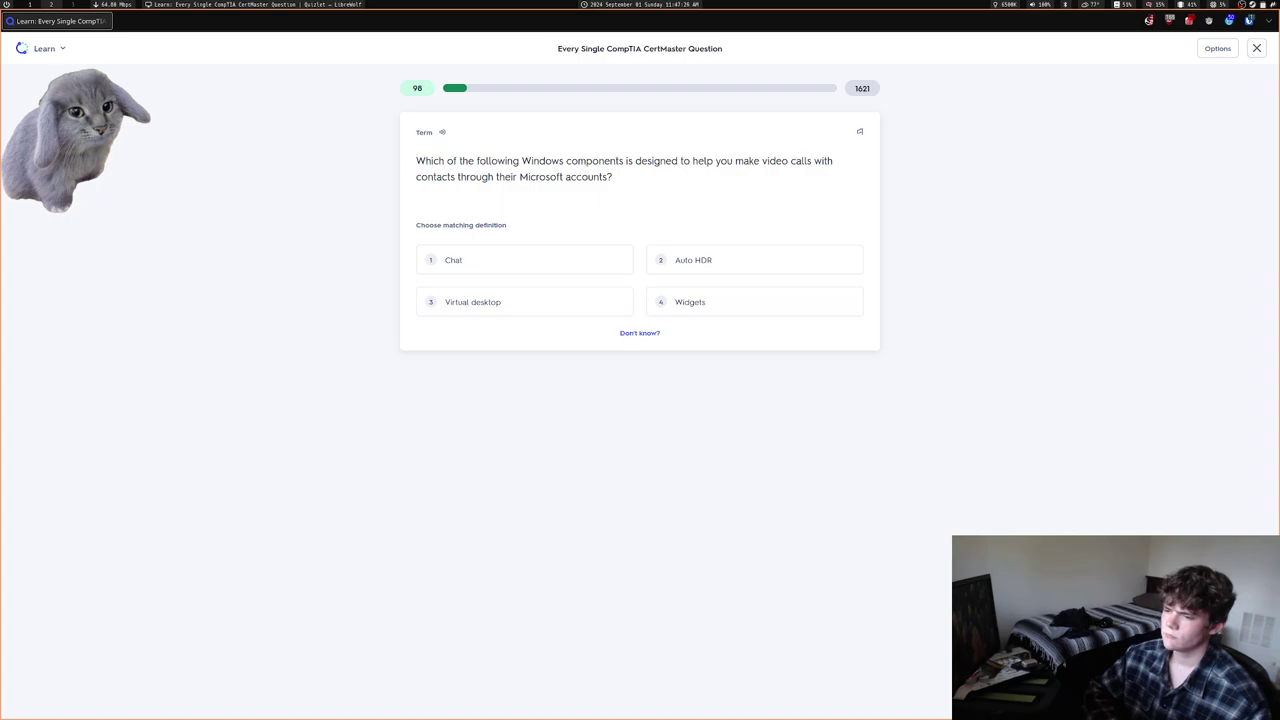
{"action": "key", "text": "1"}
{"action": "key", "text": "Return"}
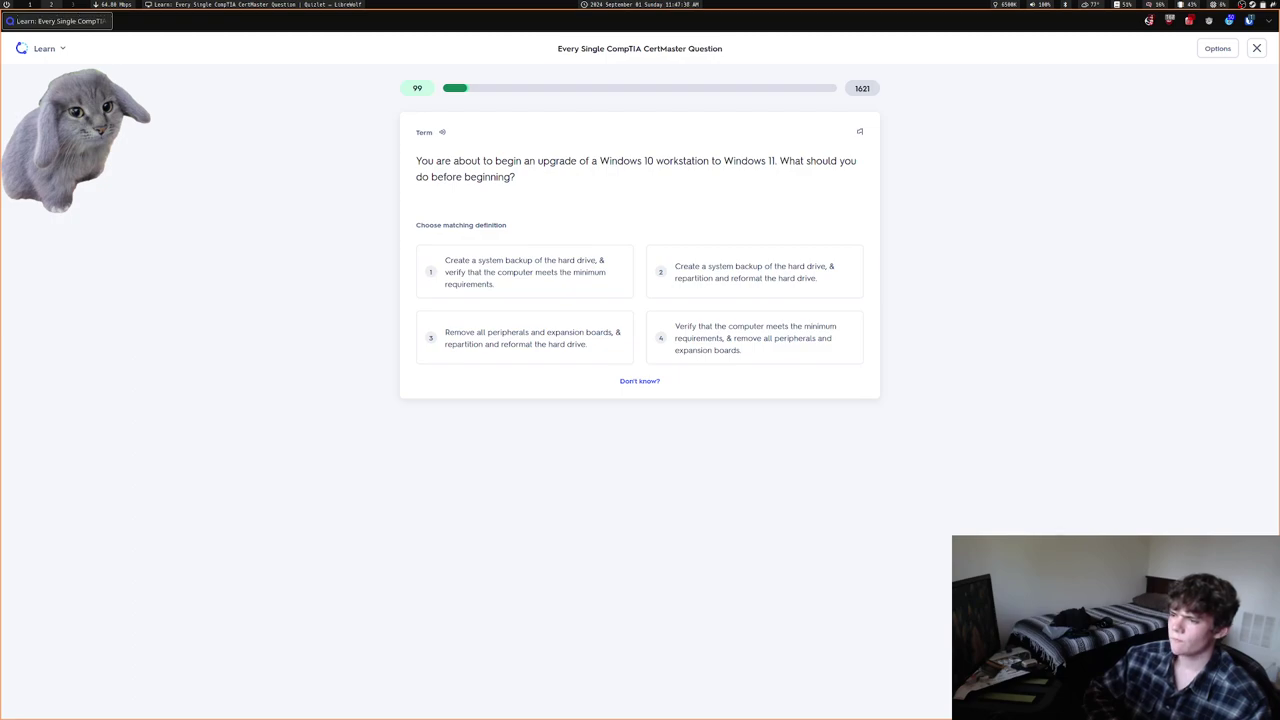
Answer with system backup plus minimum-requirements verification, "can't feel ESD", WinPE, Kerberos, and the "Disable automatic restart after failure" option
{"action": "key", "text": "1"}
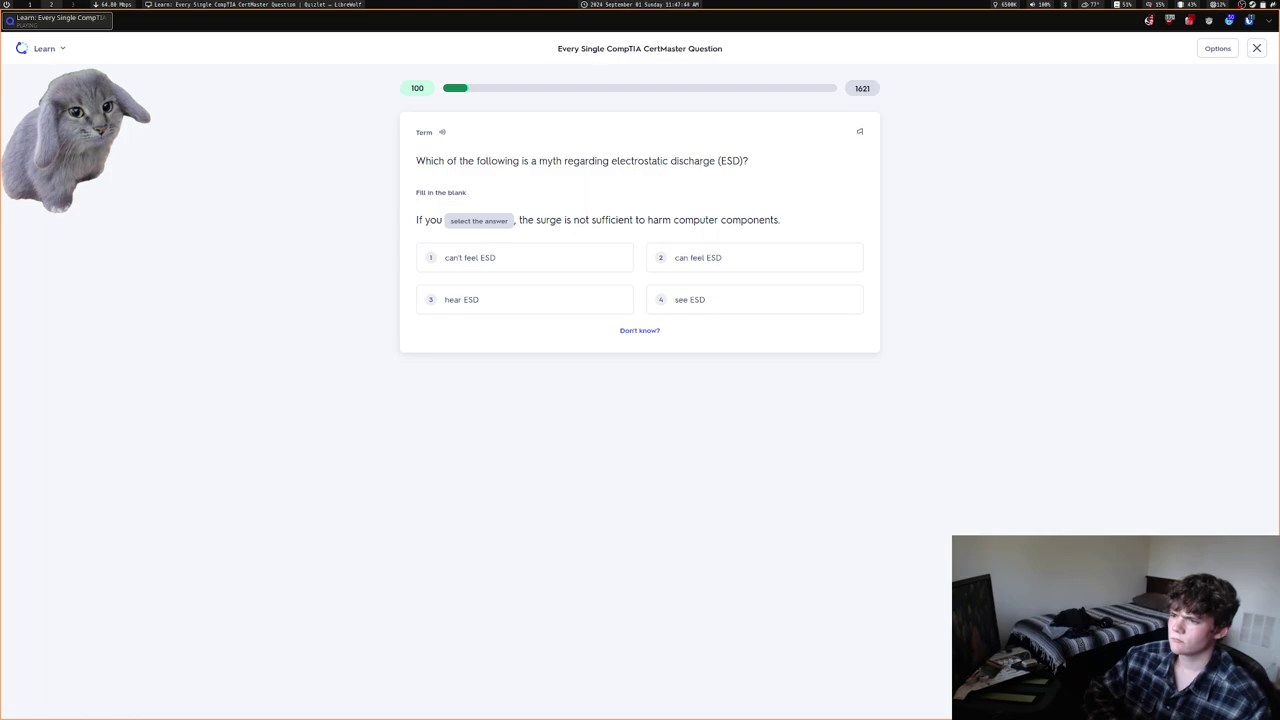
{"action": "key", "text": "1"}
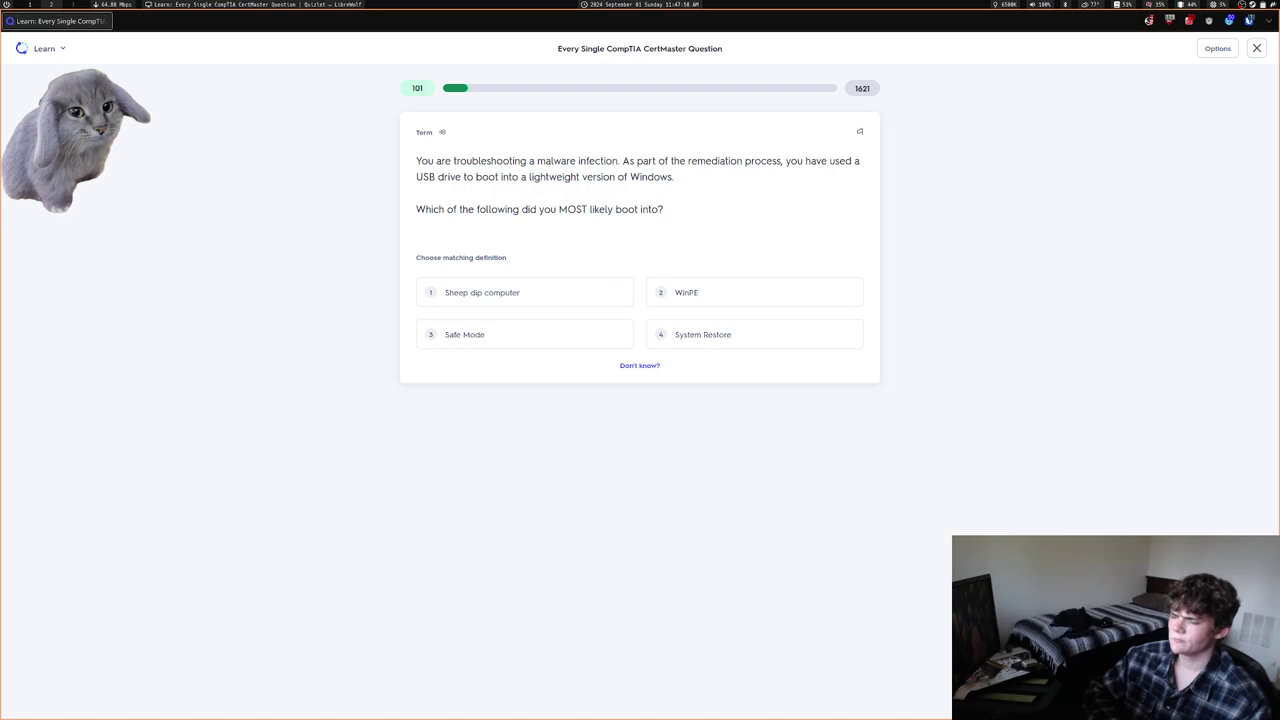
{"action": "key", "text": "2"}
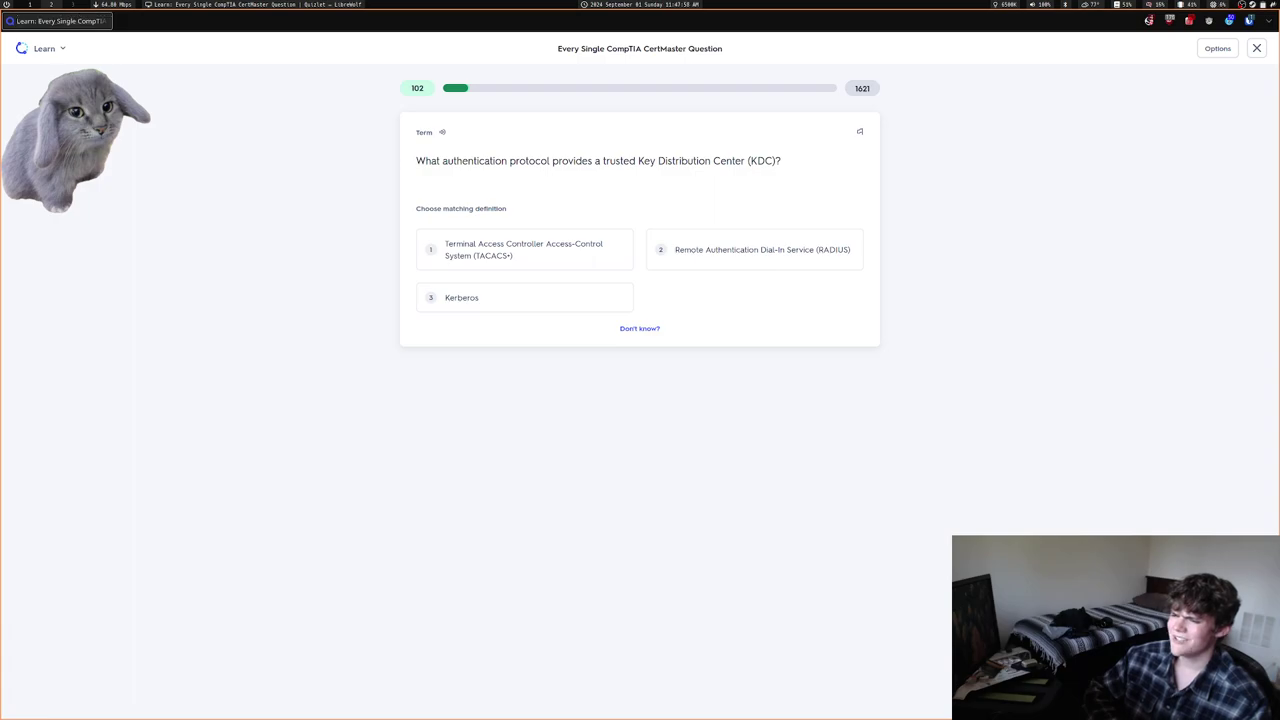
{"action": "key", "text": "3"}
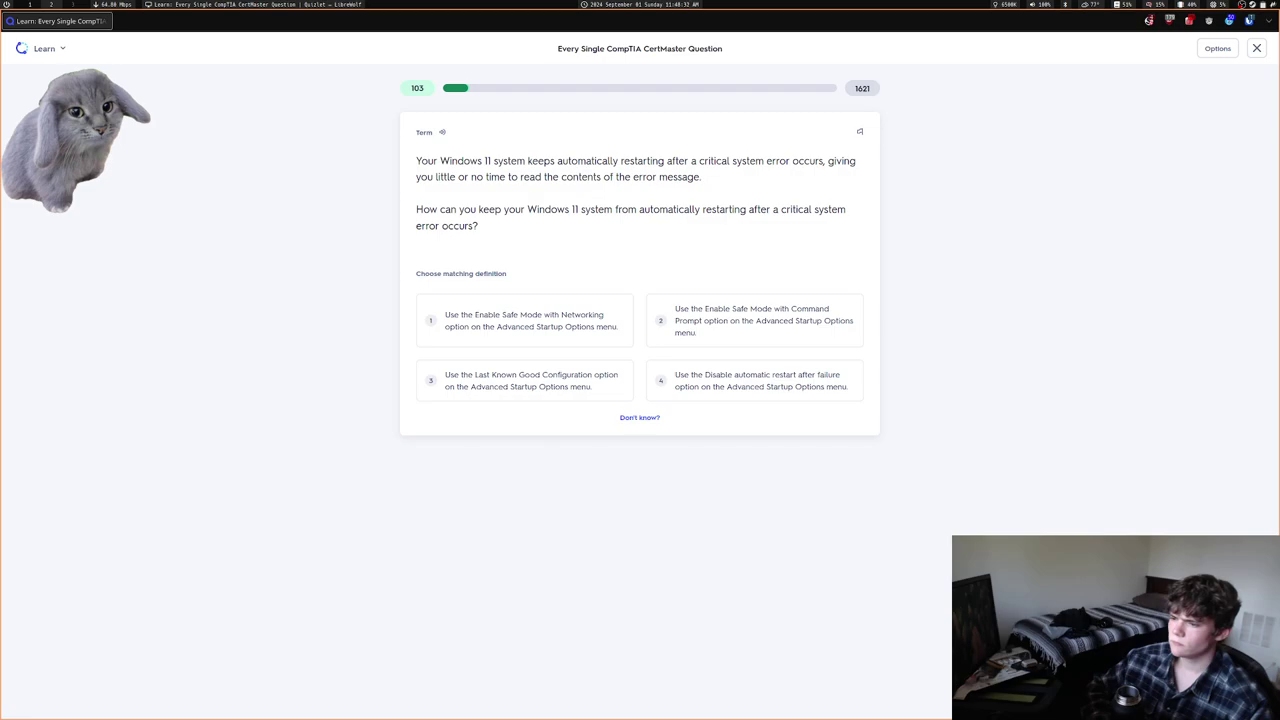
{"action": "key", "text": "4"}
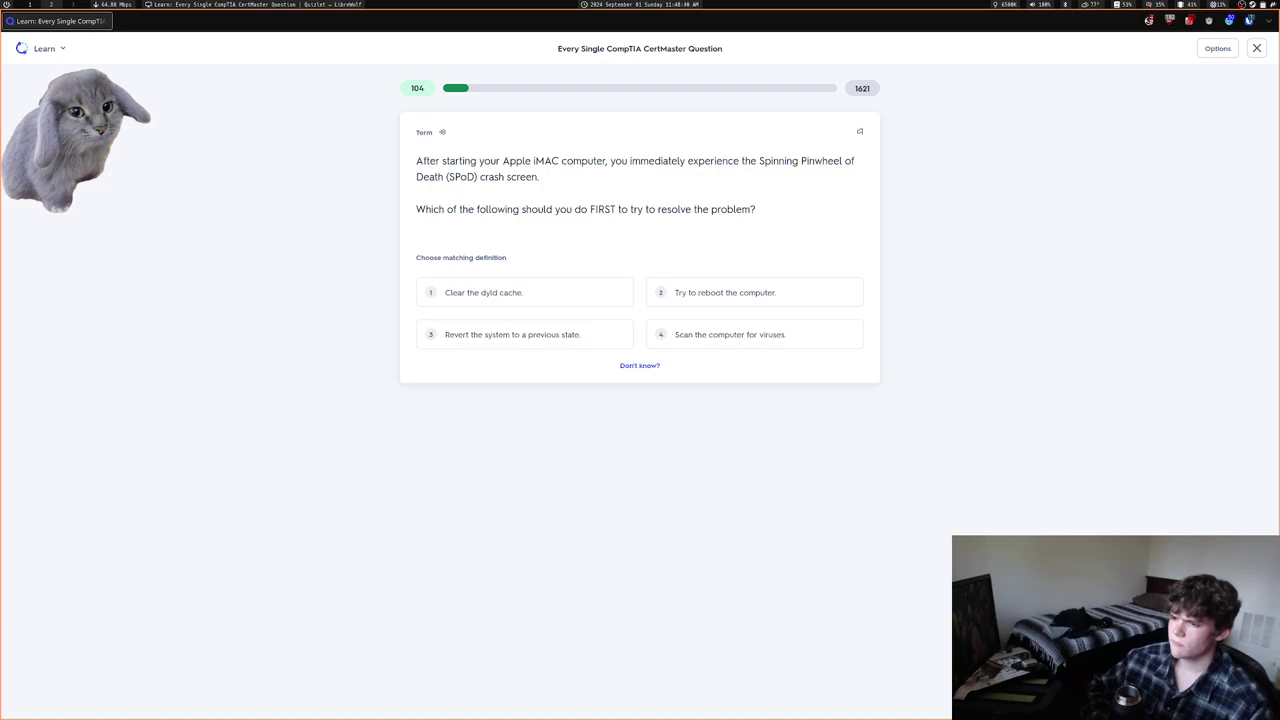
Answer with "Try to reboot the computer.", Mobile device management, "Signal drop or weak signal", and Loopback plug for the network card test
{"action": "key", "text": "2"}
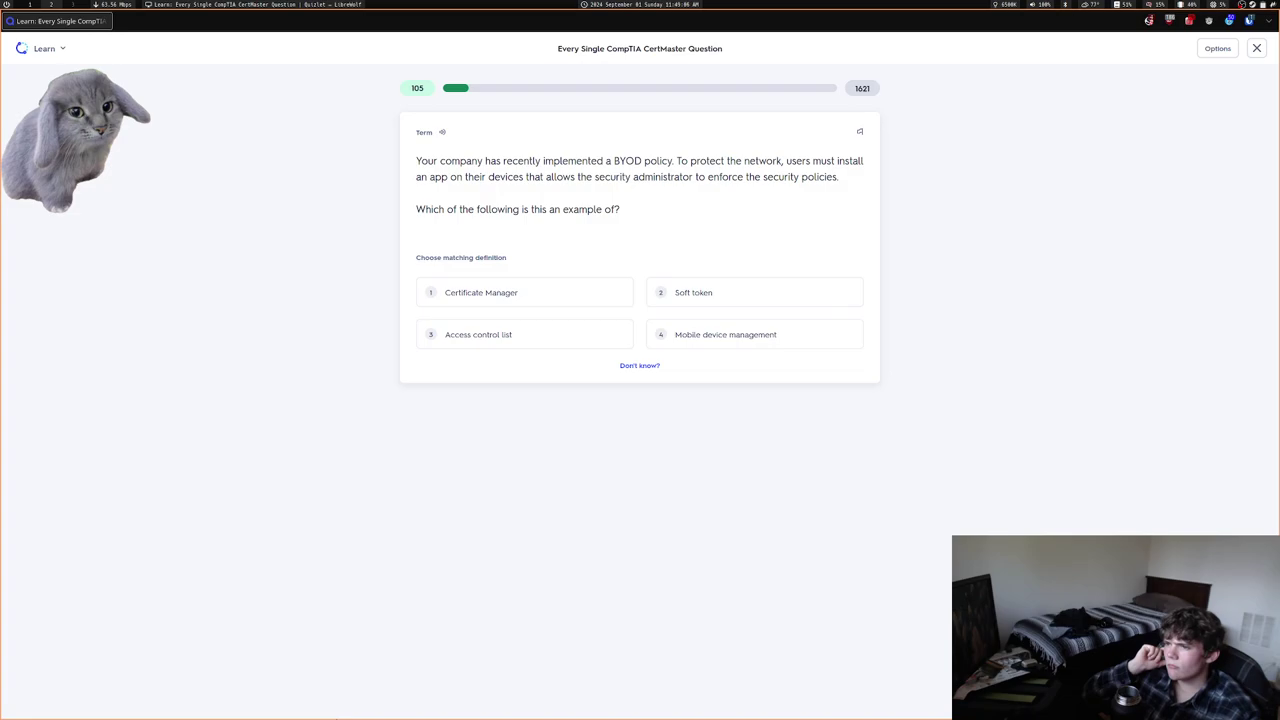
{"action": "key", "text": "4"}
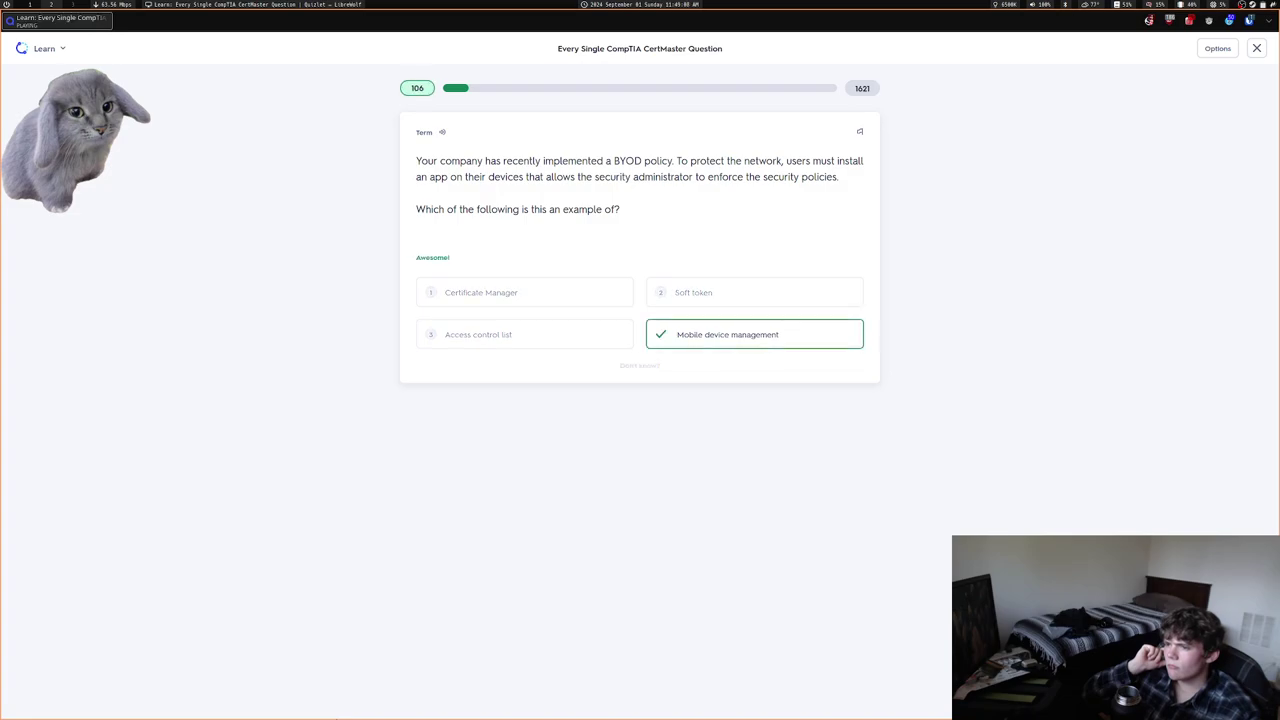
{"action": "key", "text": "Return"}
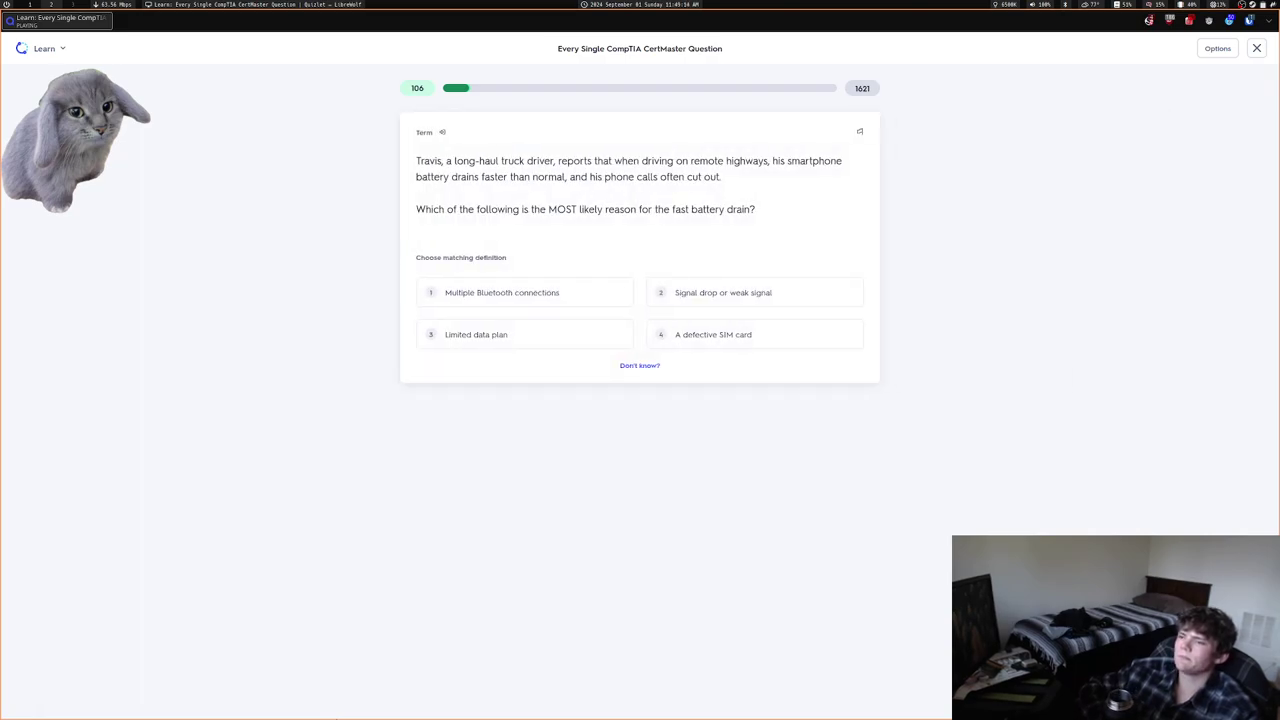
{"action": "key", "text": "2"}
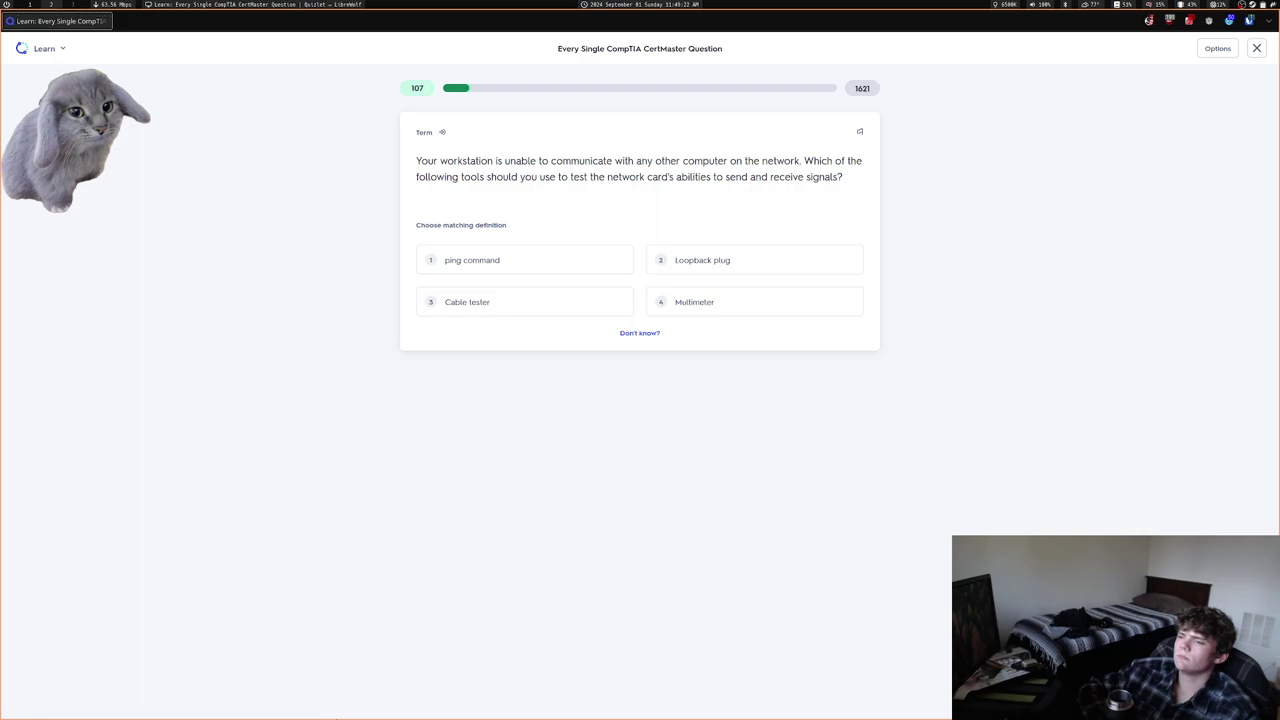
{"action": "key", "text": "2"}
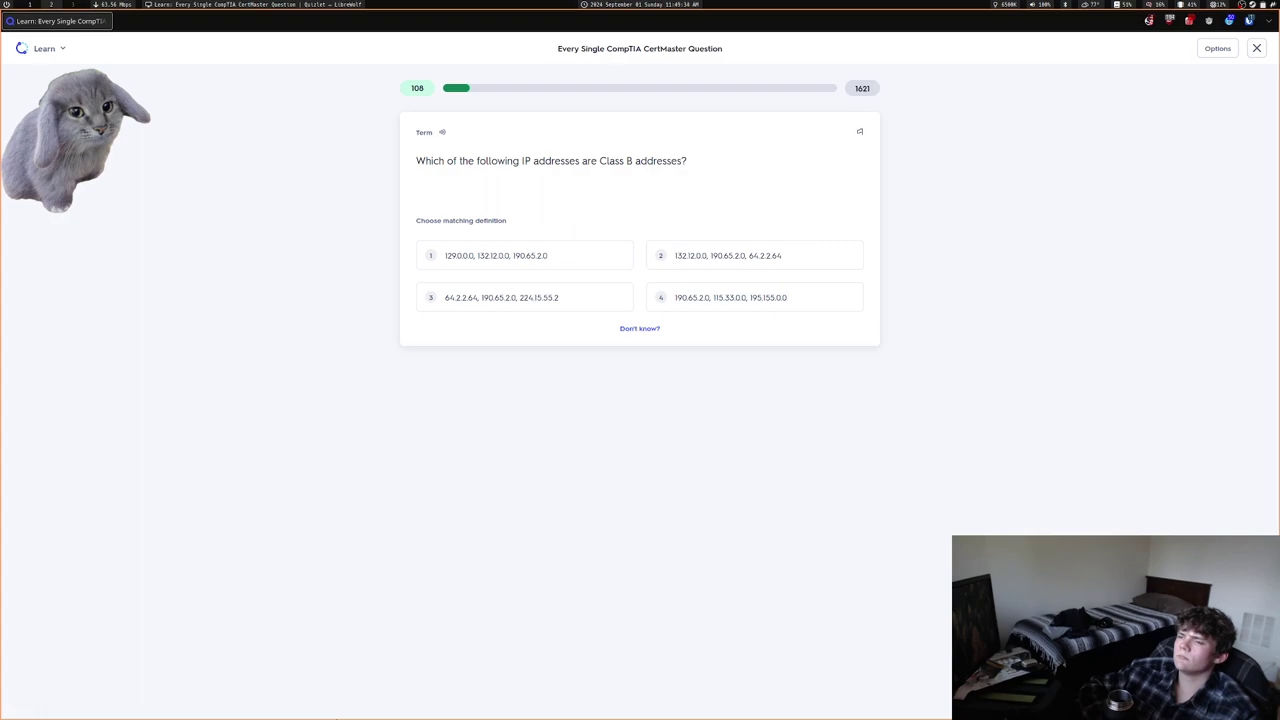
Answer with 129.0.0.0, 132.12.0.0, 190.65.2.0, copying the .app file to Applications, removing the motherboard battery, and "Between the heat sink and CPU"
{"action": "key", "text": "1"}
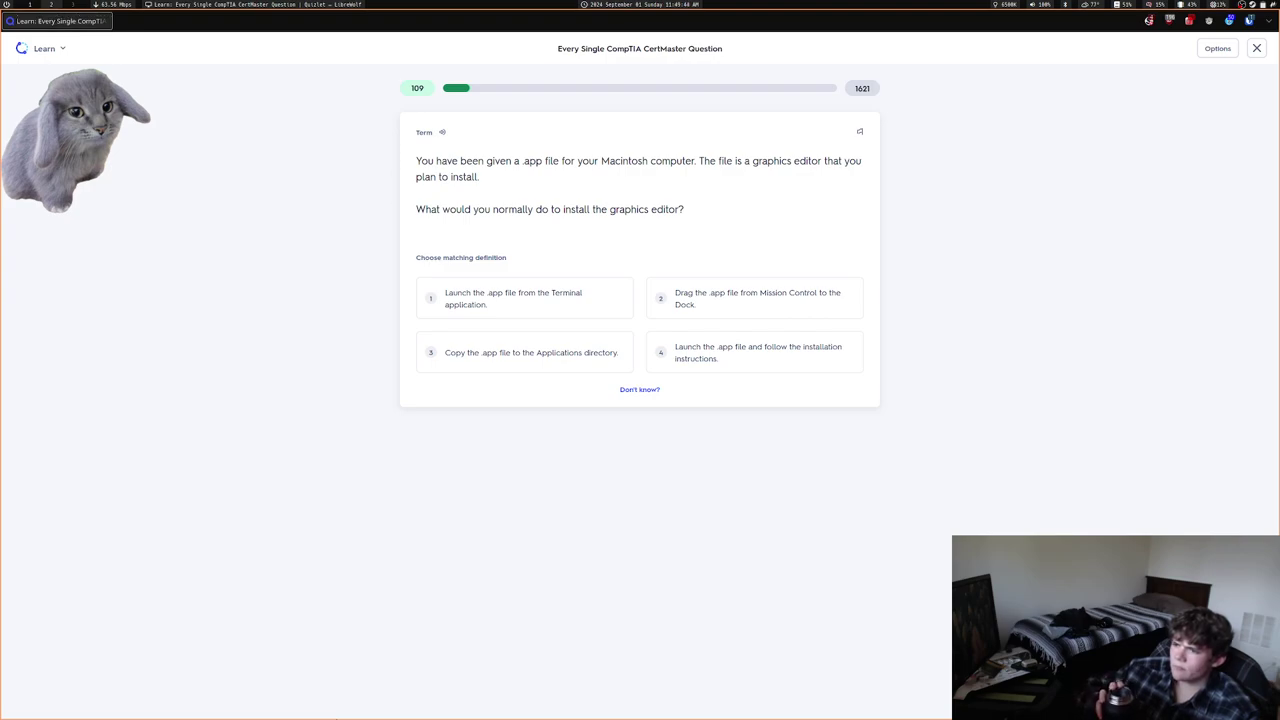
{"action": "key", "text": "3"}
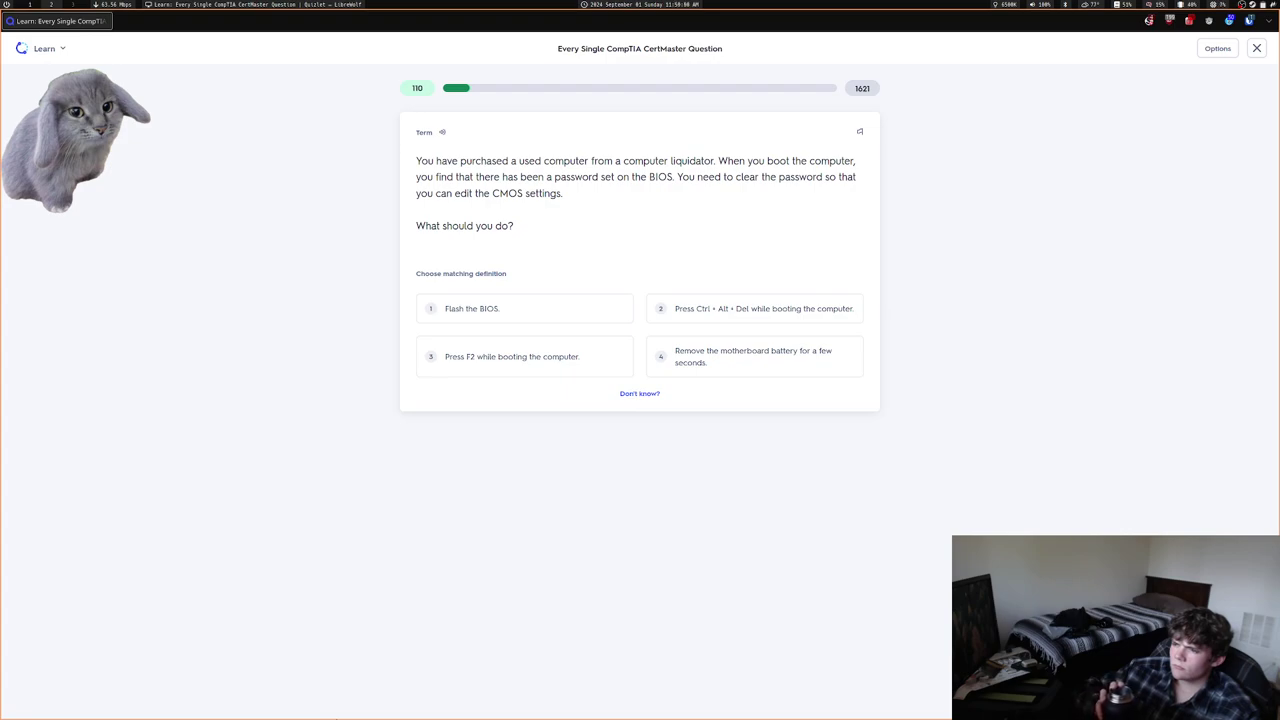
{"action": "key", "text": "4"}
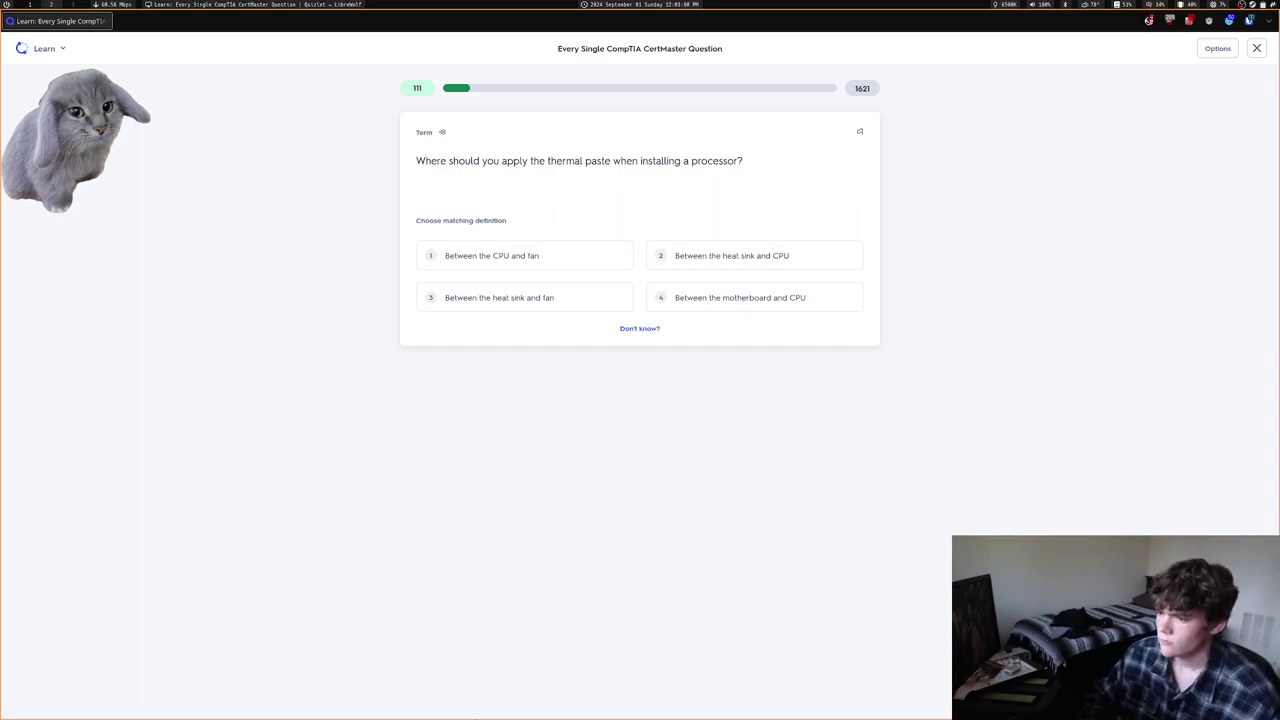
{"action": "key", "text": "2"}
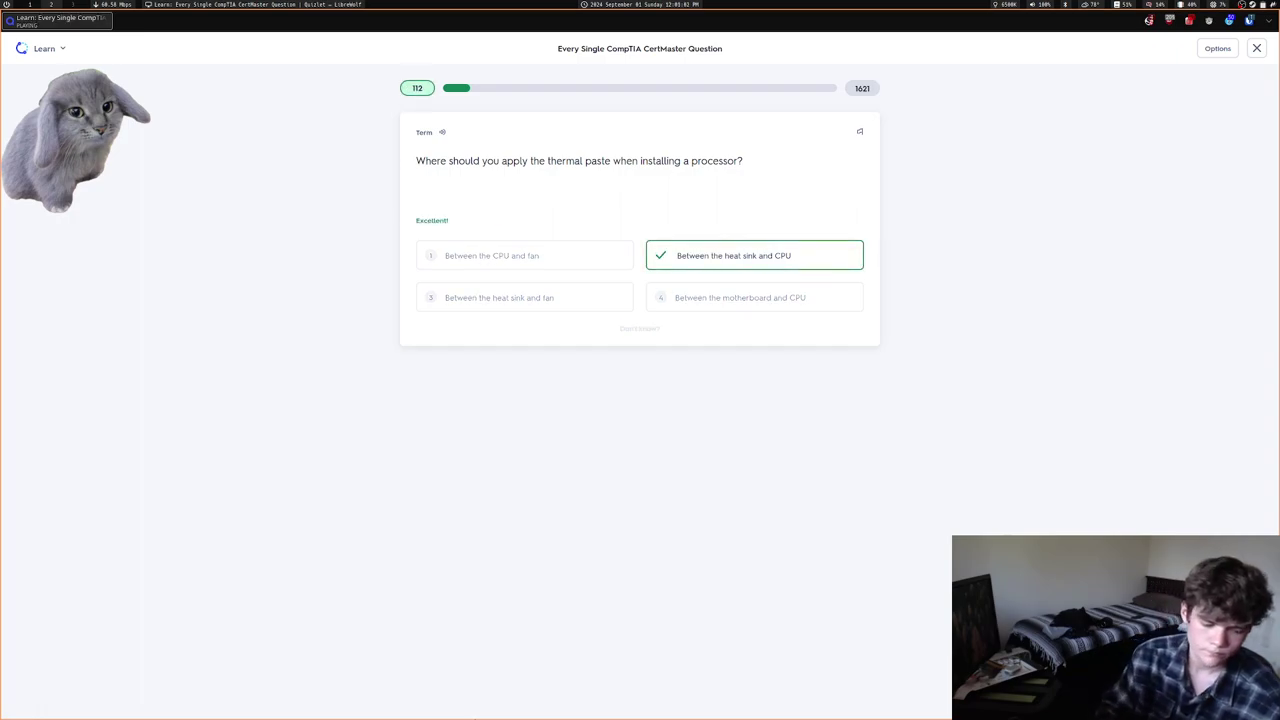